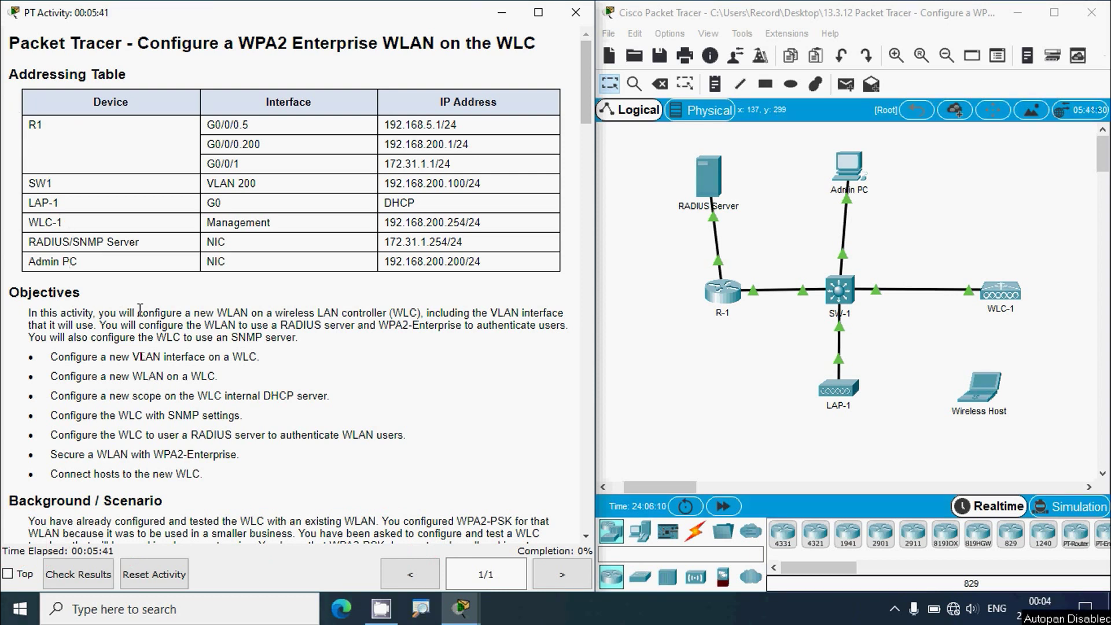
- Select WLC-1's management address in the activity's addressing table
scroll(121, 308, "down", 1)
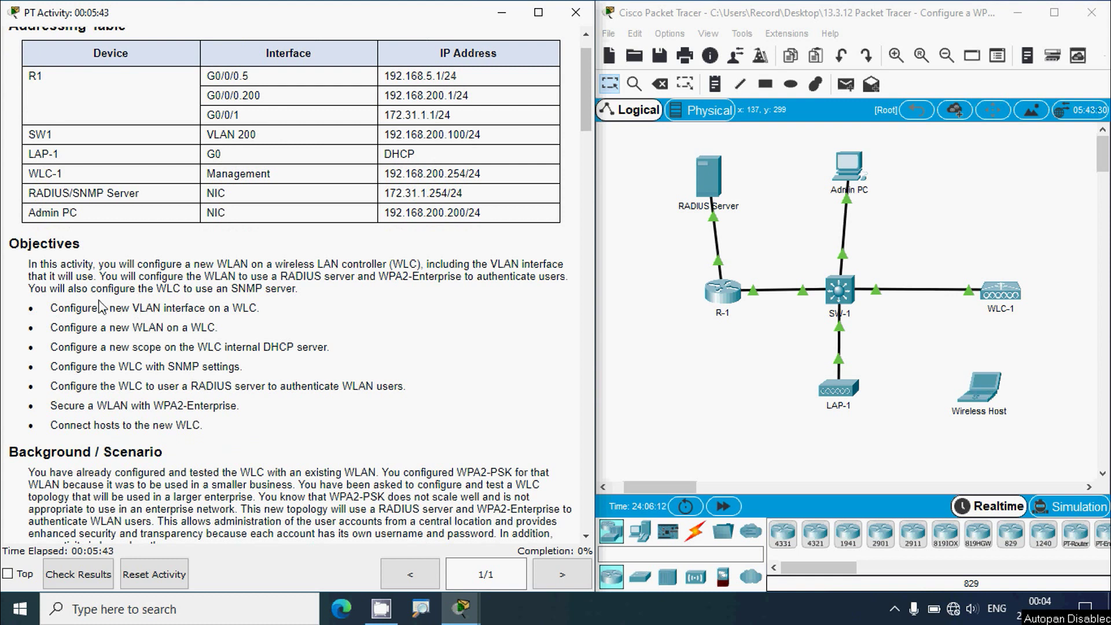
scroll(103, 307, "down", 1)
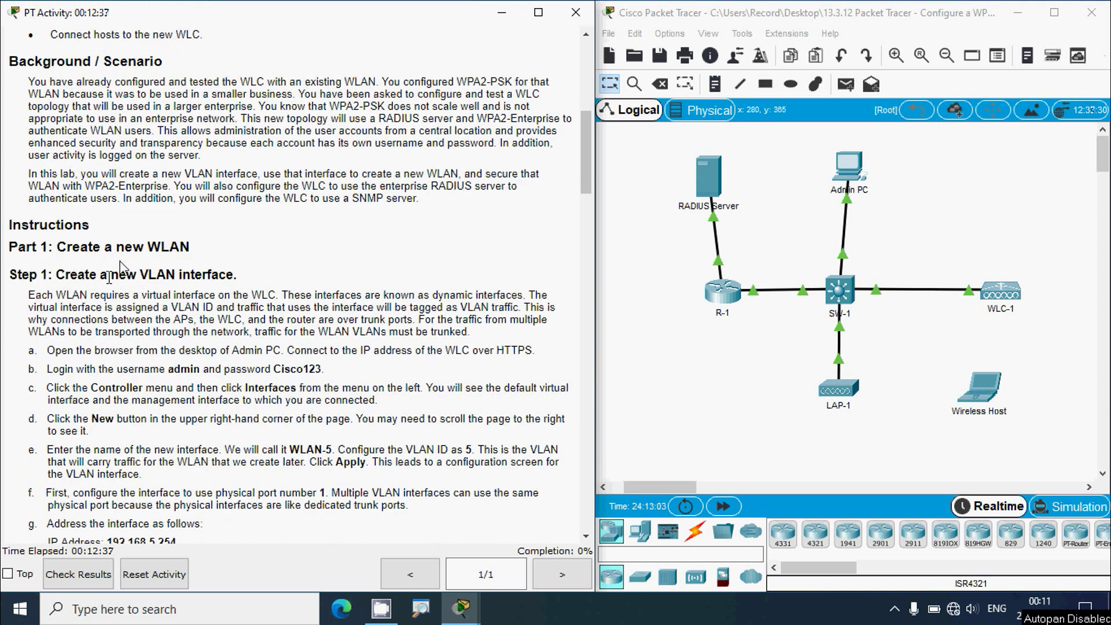
scroll(69, 291, "down", 3)
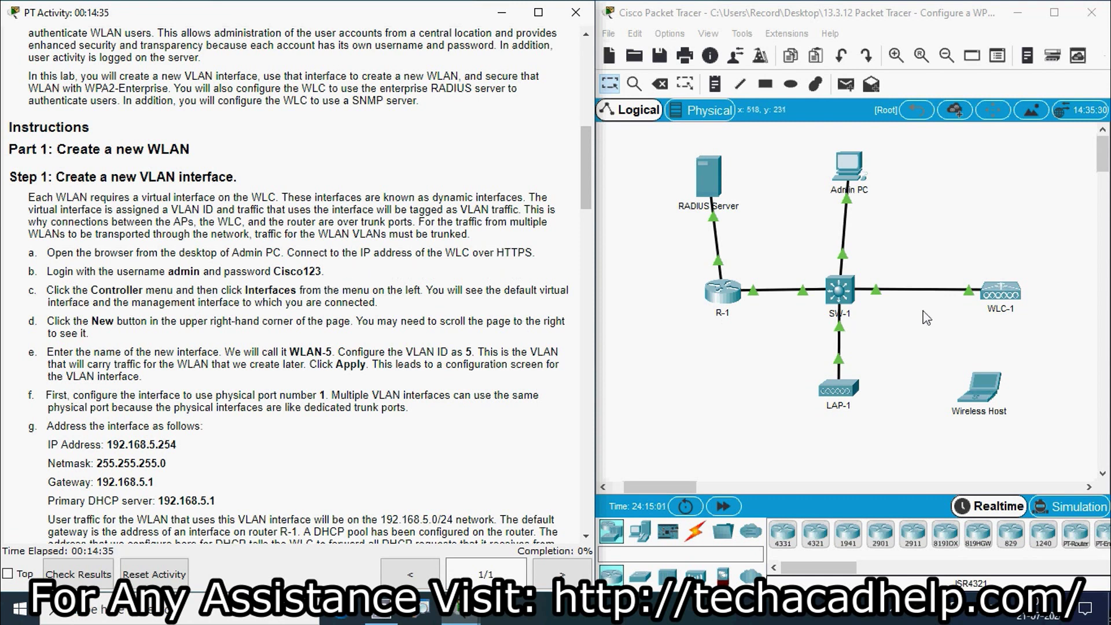
left_click_drag(583, 212, 587, 118)
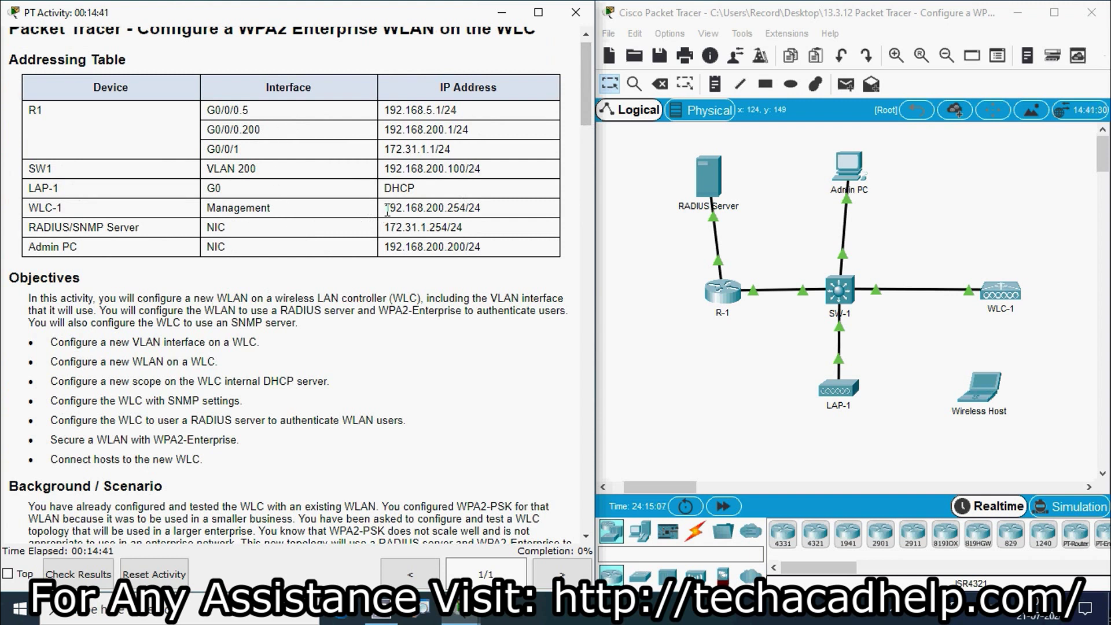
left_click_drag(384, 207, 465, 207)
key("ctrl+c")
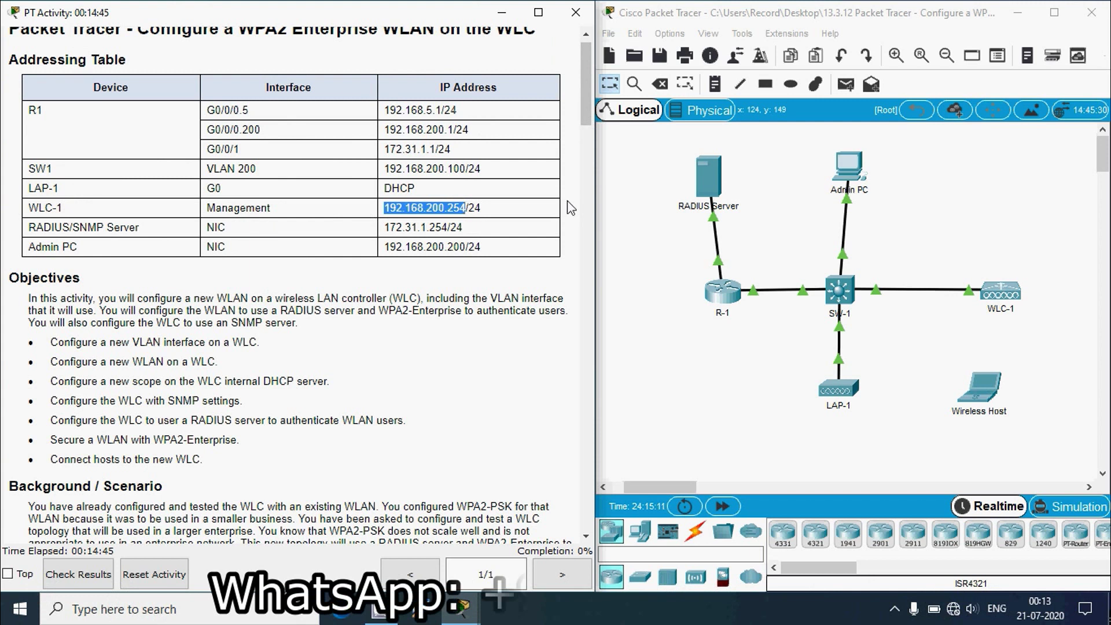
left_click_drag(590, 110, 591, 193)
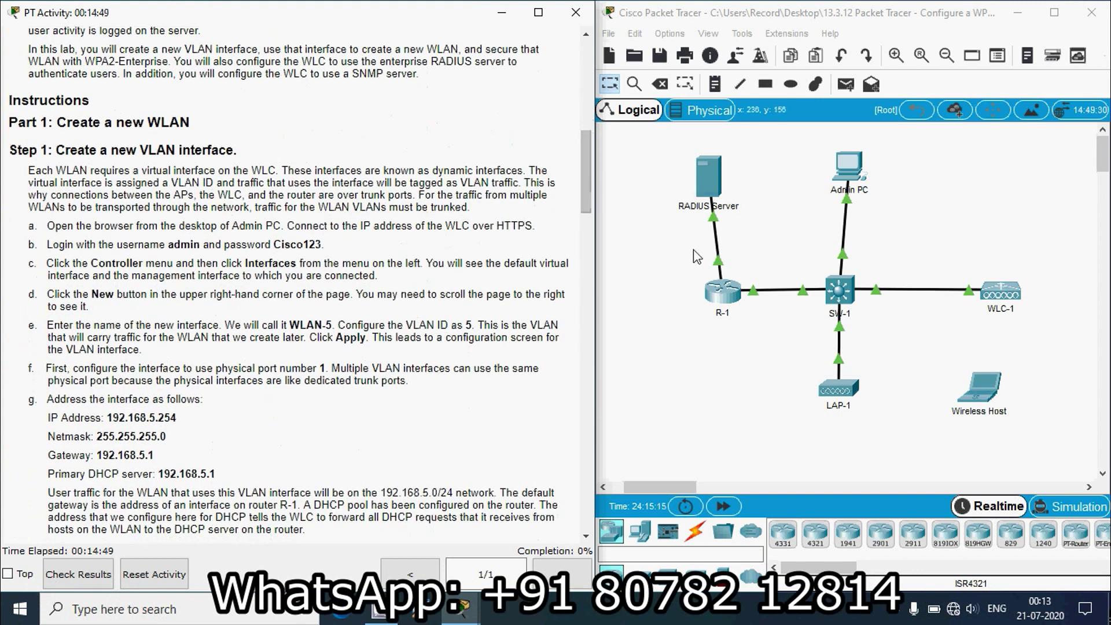
- Load the pasted address 192.168.200.254 in the Admin PC's web browser
left_click(848, 171)
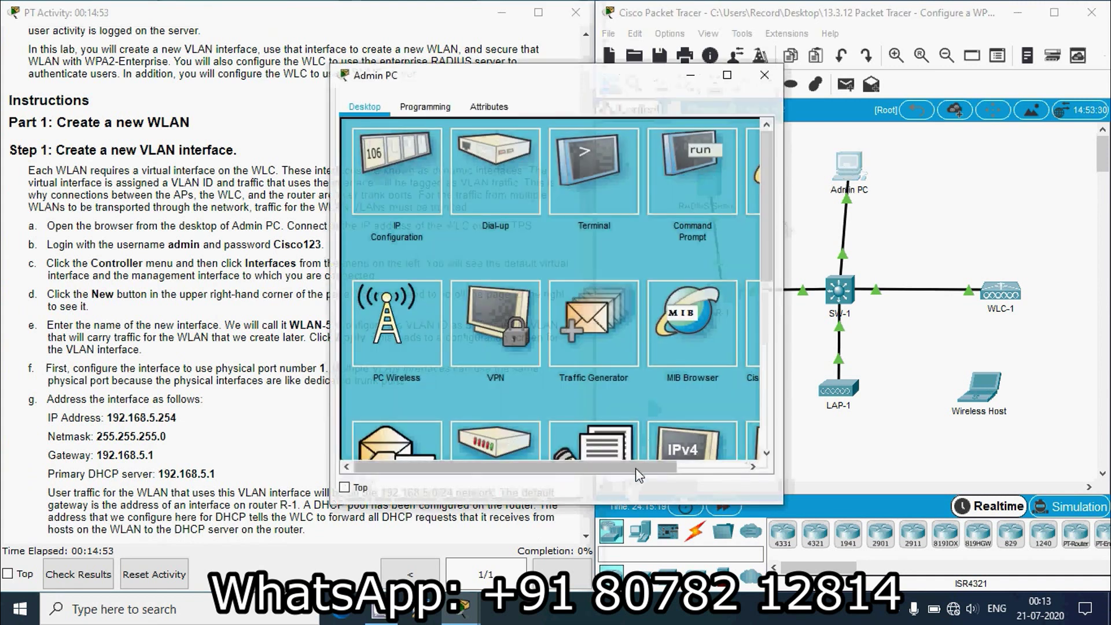
left_click_drag(651, 467, 686, 463)
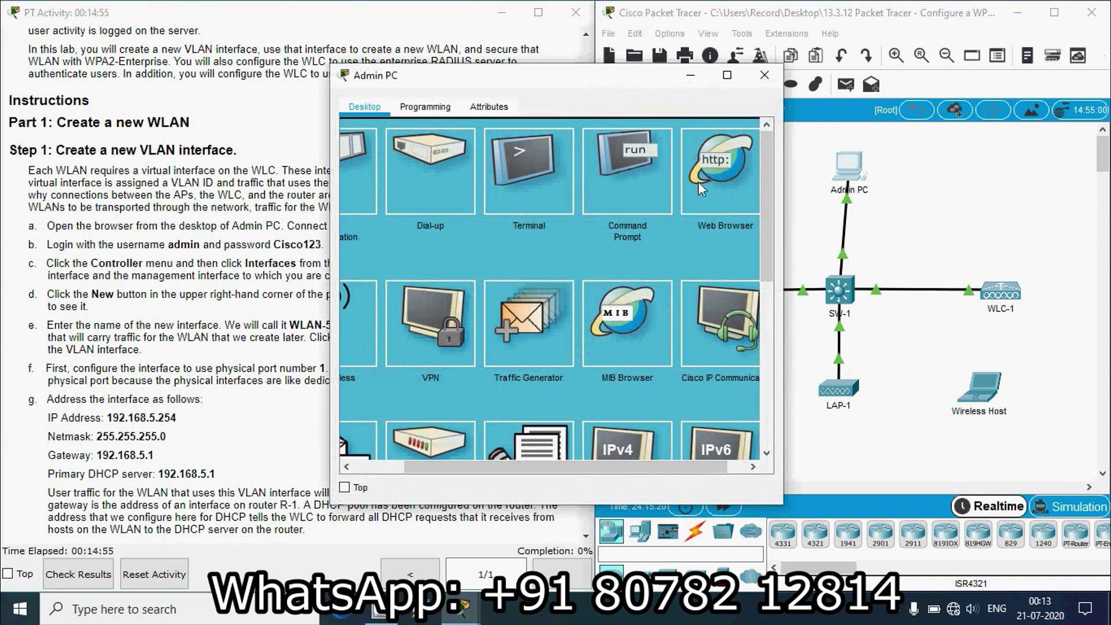
left_click(532, 162)
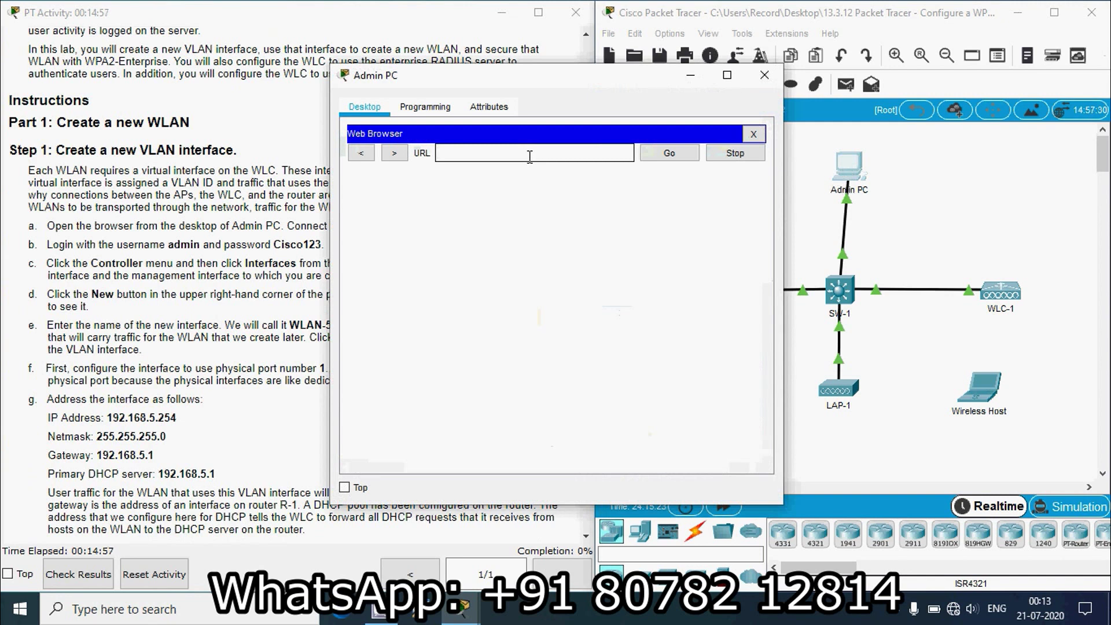
key("ctrl+v")
left_click(653, 156)
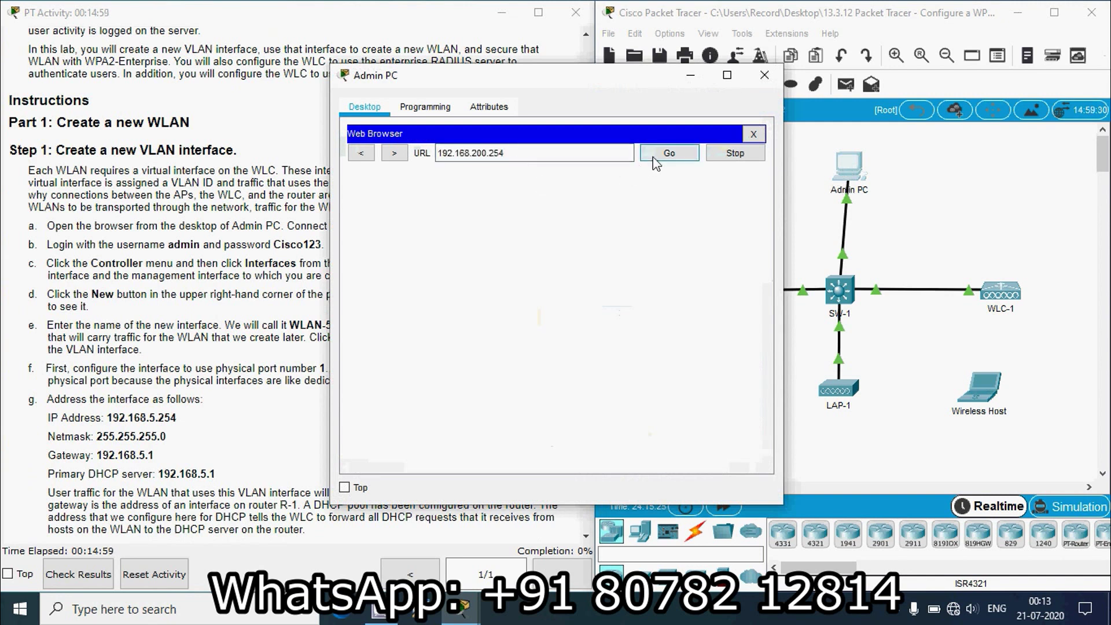
left_click(454, 155)
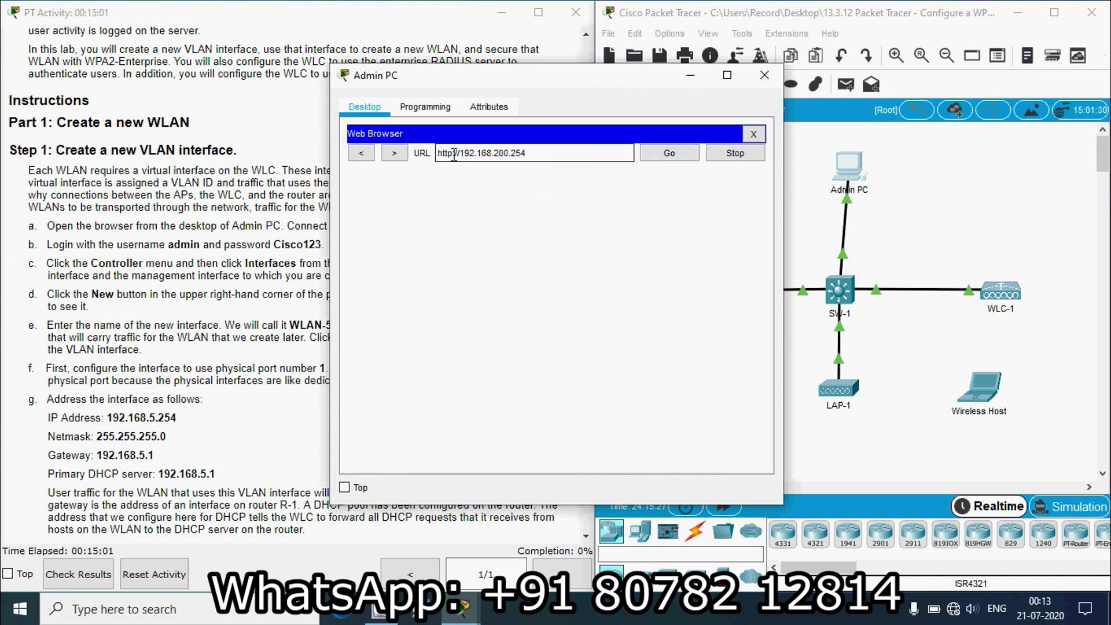
key("BackSpace")
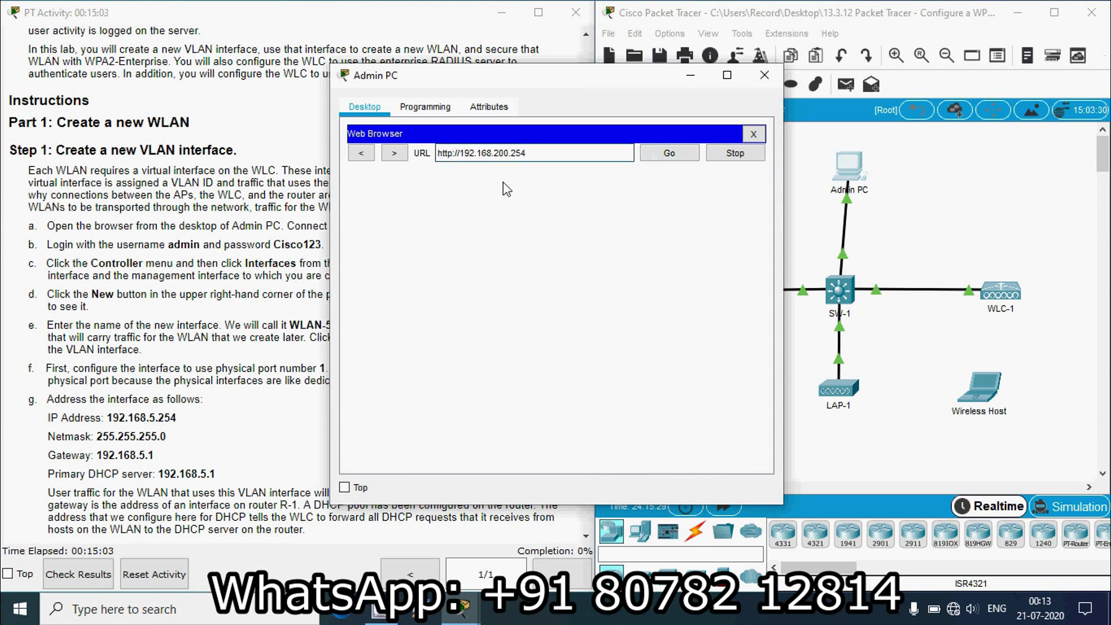
type("s")
left_click(667, 157)
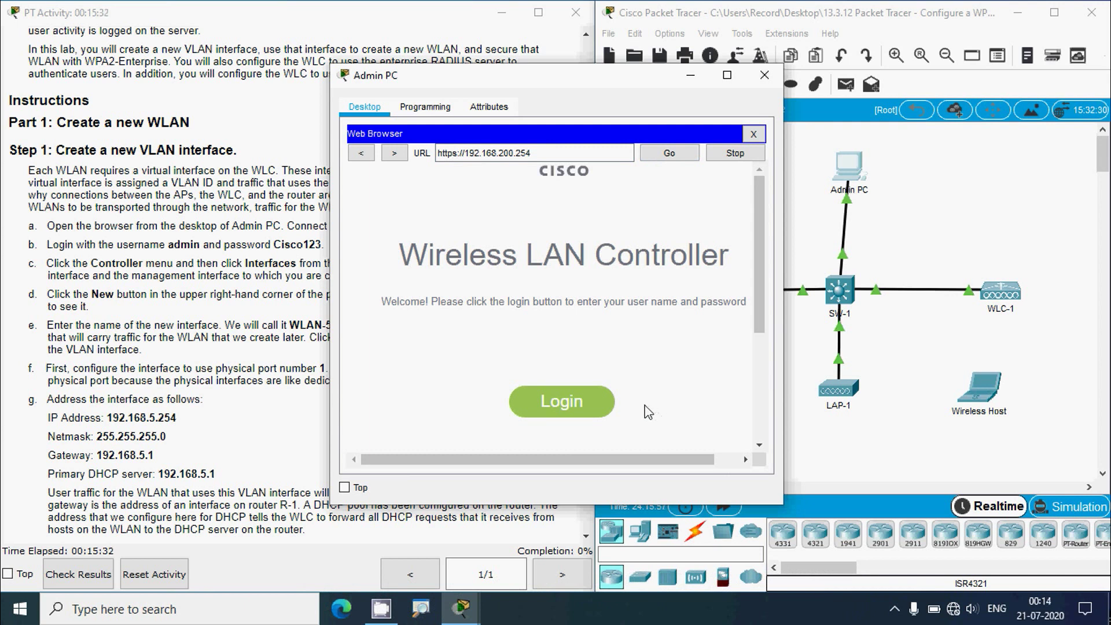
- Log in to the WLC with the administrator username and password
left_click(563, 410)
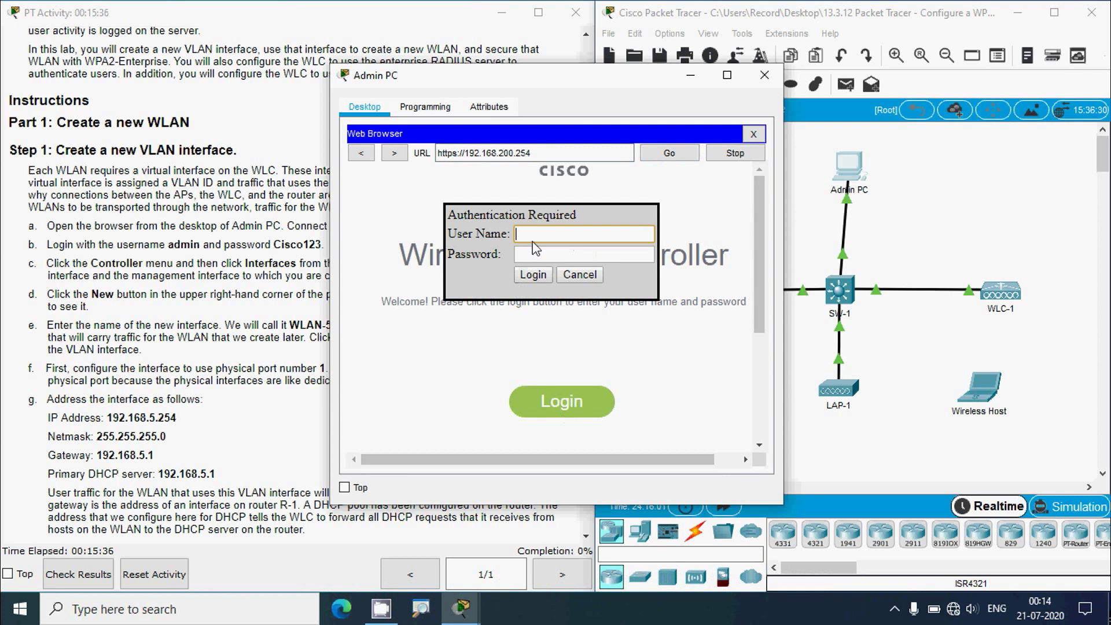
type("admin")
left_click(560, 249)
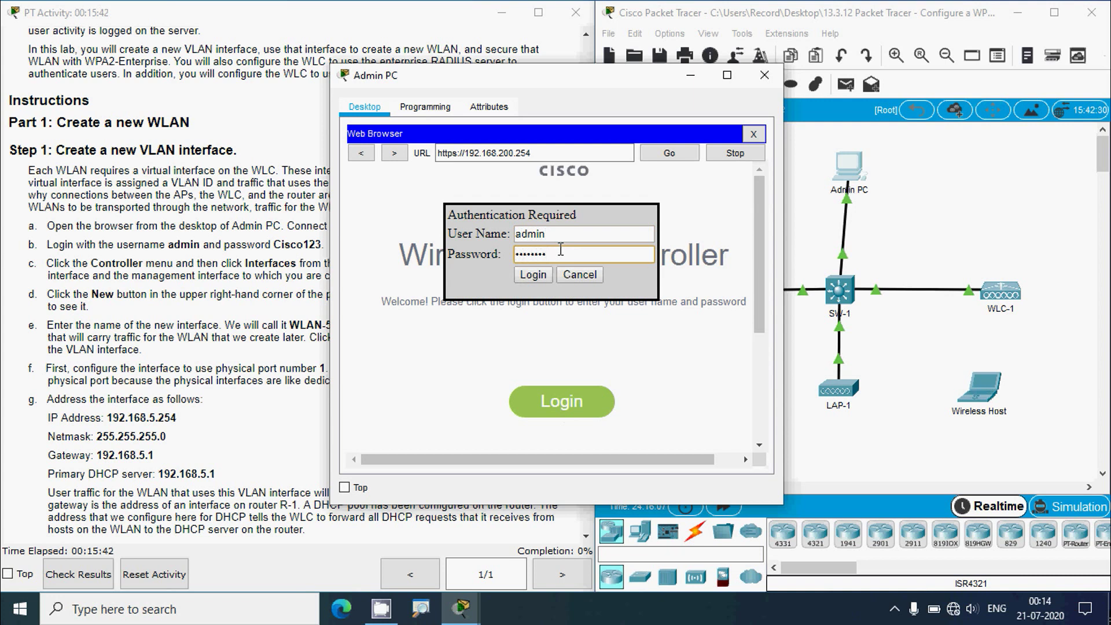
type("Cisco123")
left_click(533, 274)
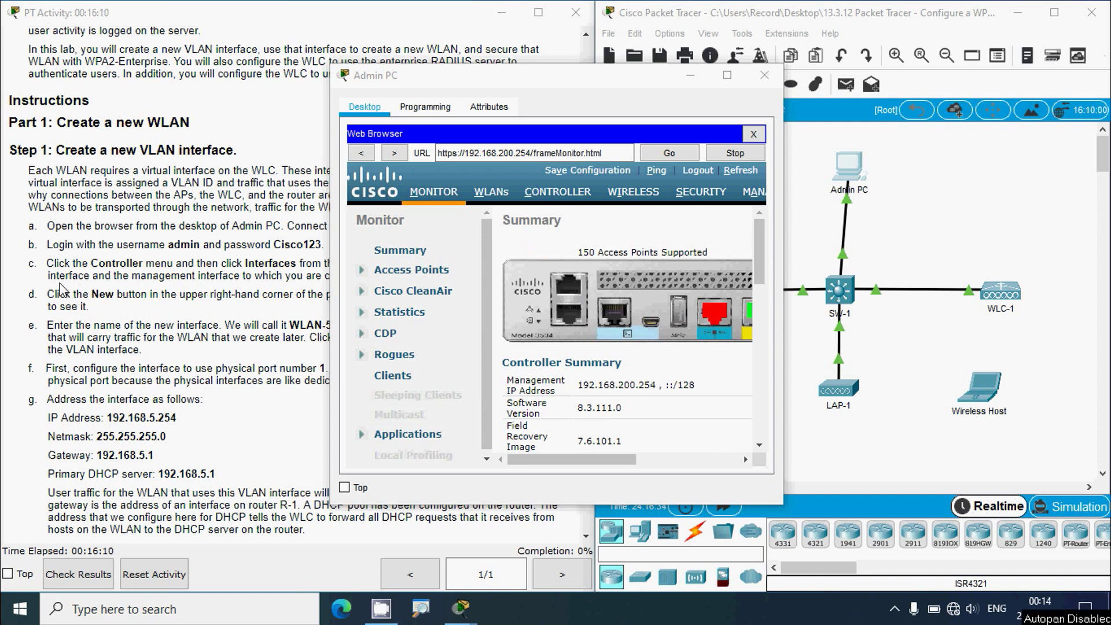
- Widen the Admin PC window and open the WLC's Controller General page
left_click(67, 289)
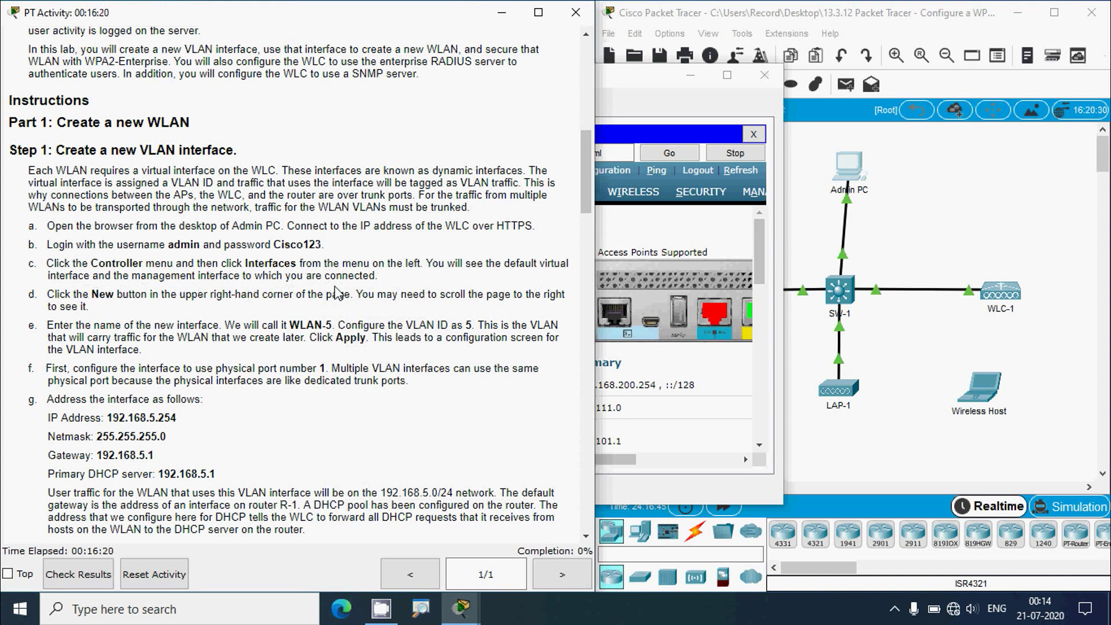
left_click(619, 87)
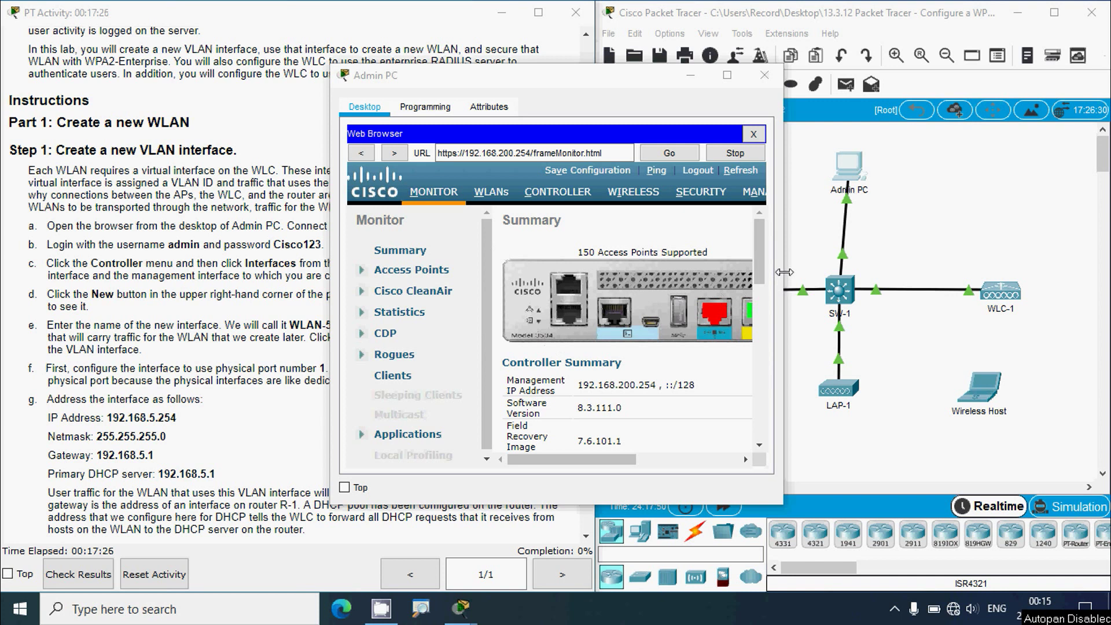
left_click_drag(784, 271, 959, 272)
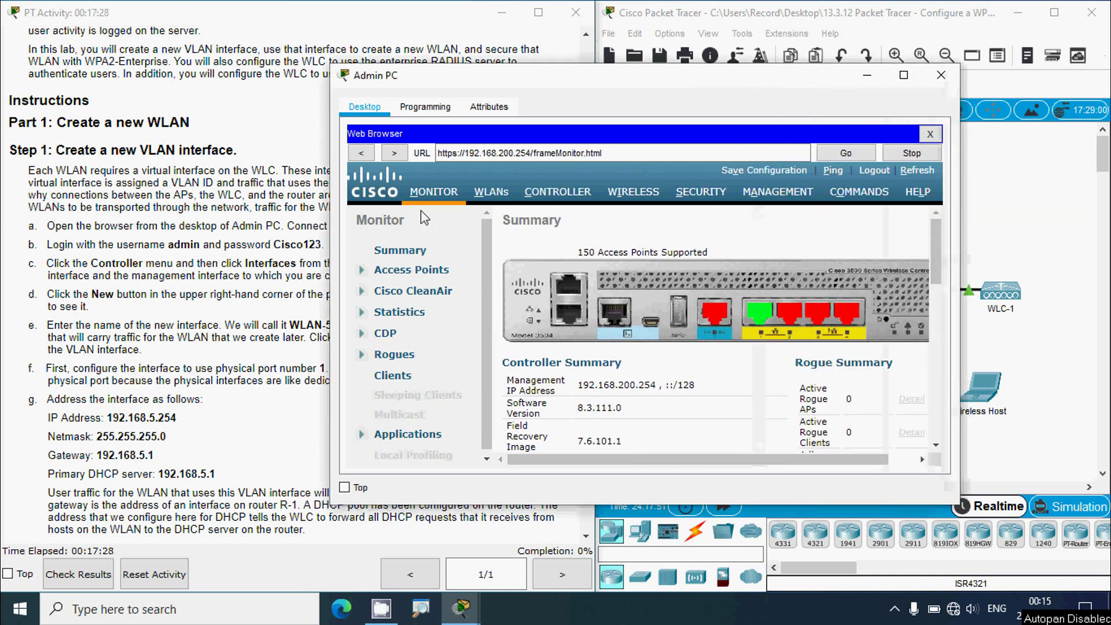
left_click(558, 193)
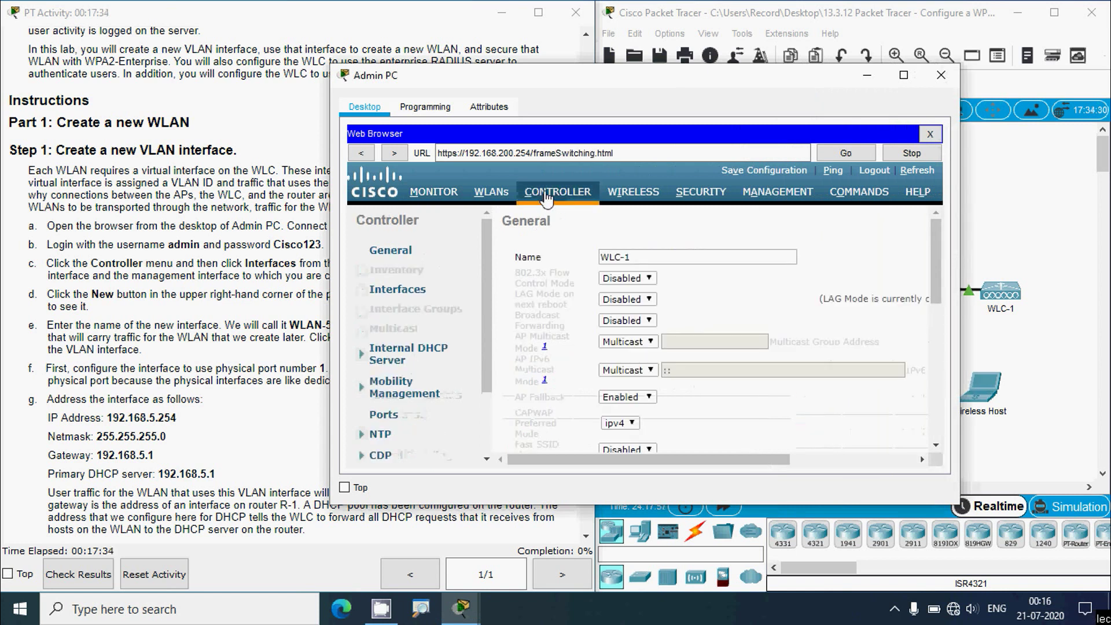
- Show the WLC Interfaces list and select the management interface's IP address
left_click(406, 293)
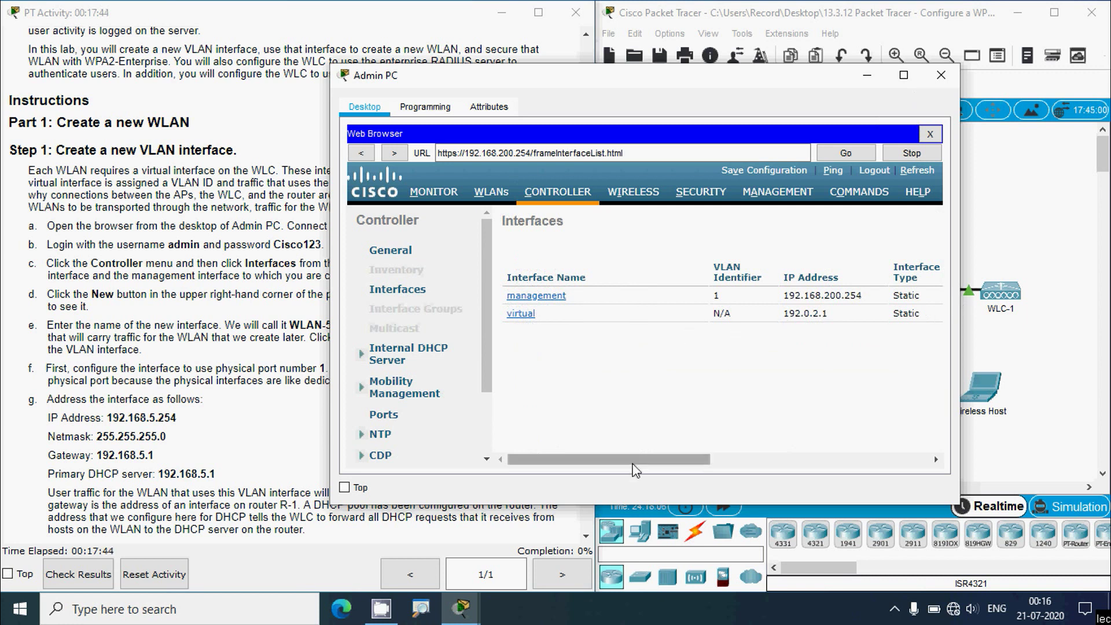
left_click_drag(632, 463, 691, 465)
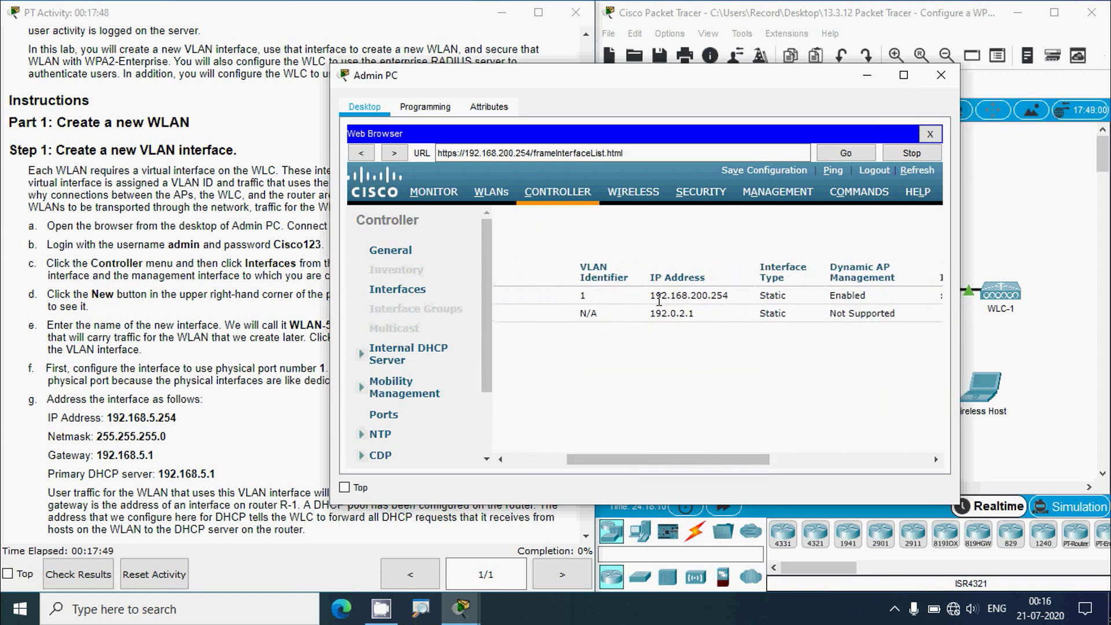
left_click_drag(651, 296, 755, 276)
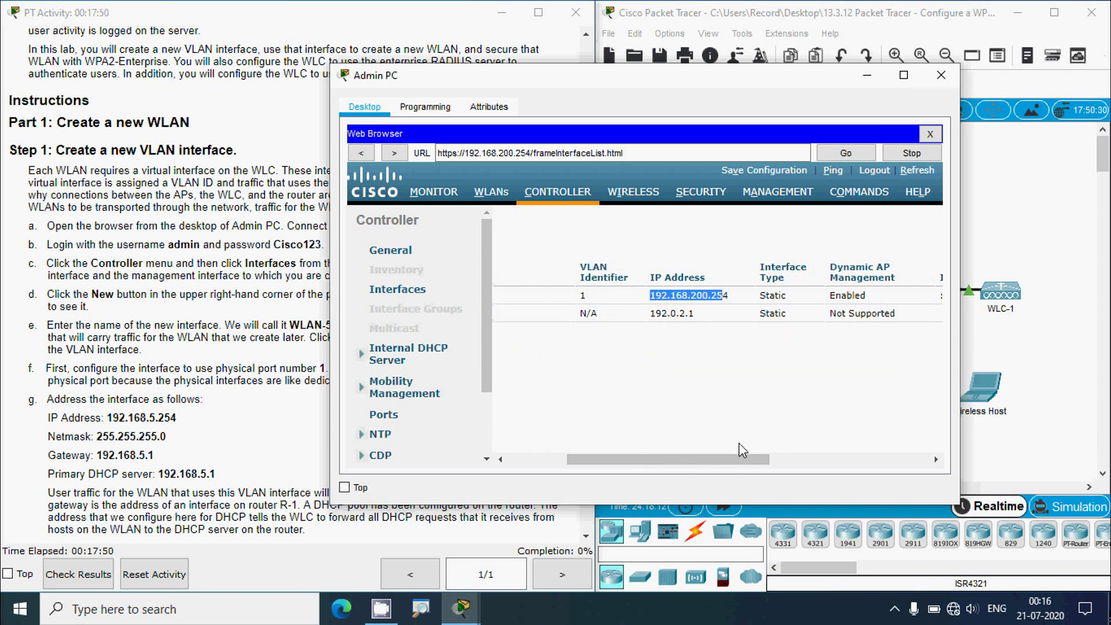
left_click_drag(745, 458, 634, 451)
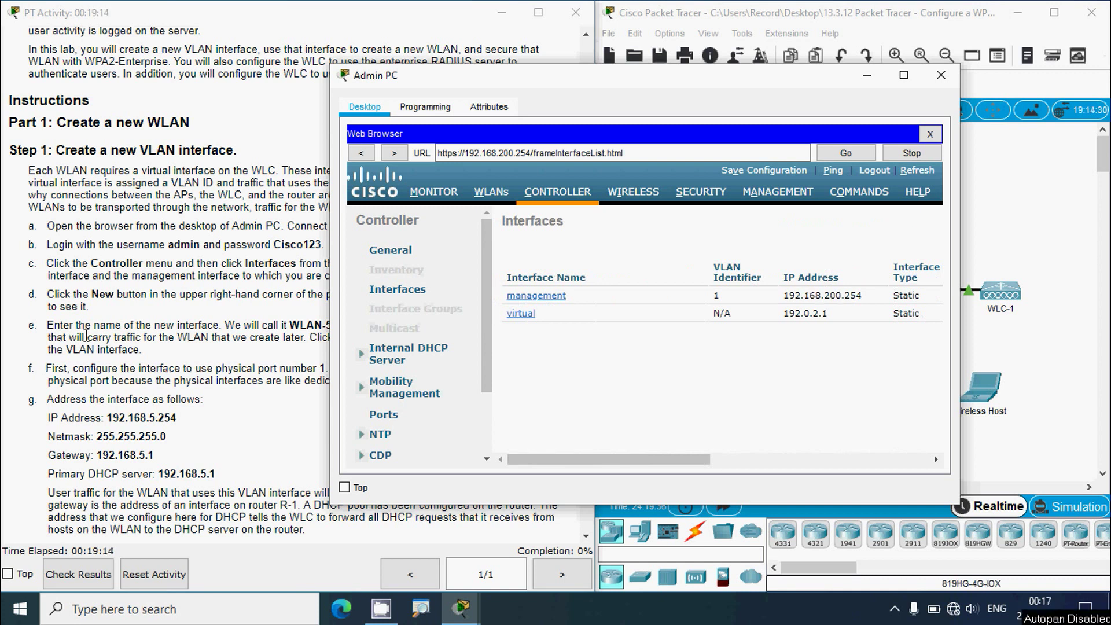
left_click(69, 329)
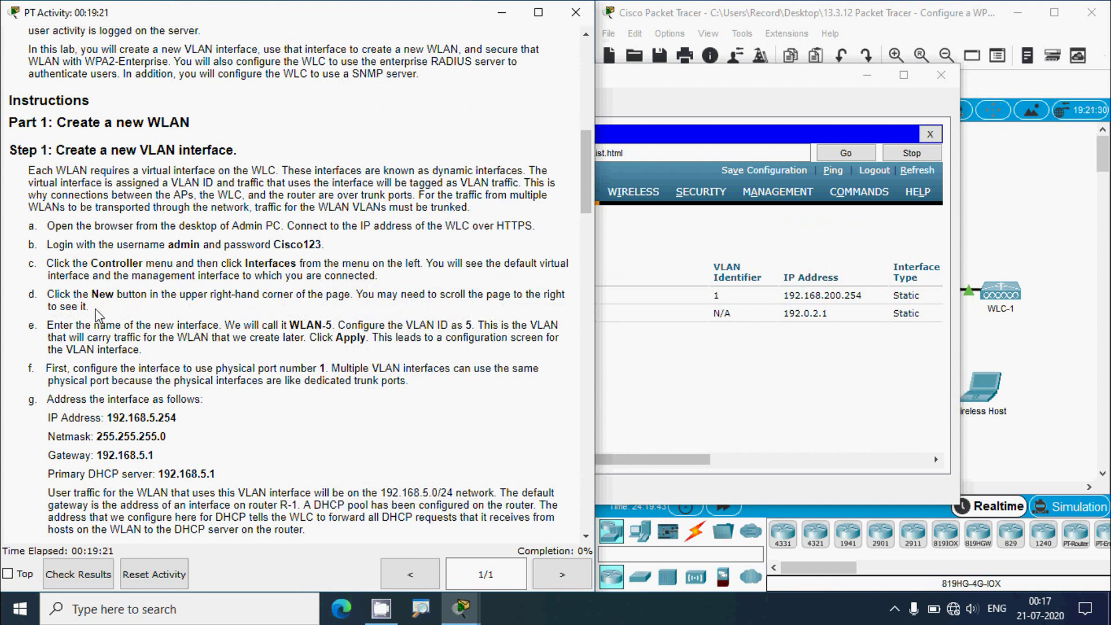
left_click(639, 81)
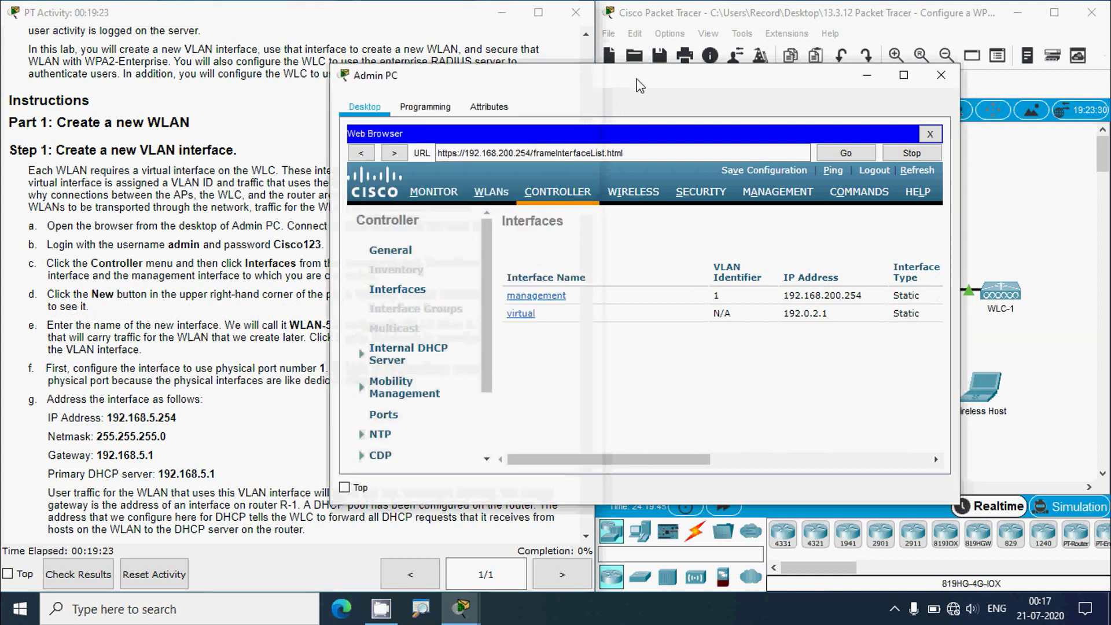
left_click_drag(596, 459, 816, 459)
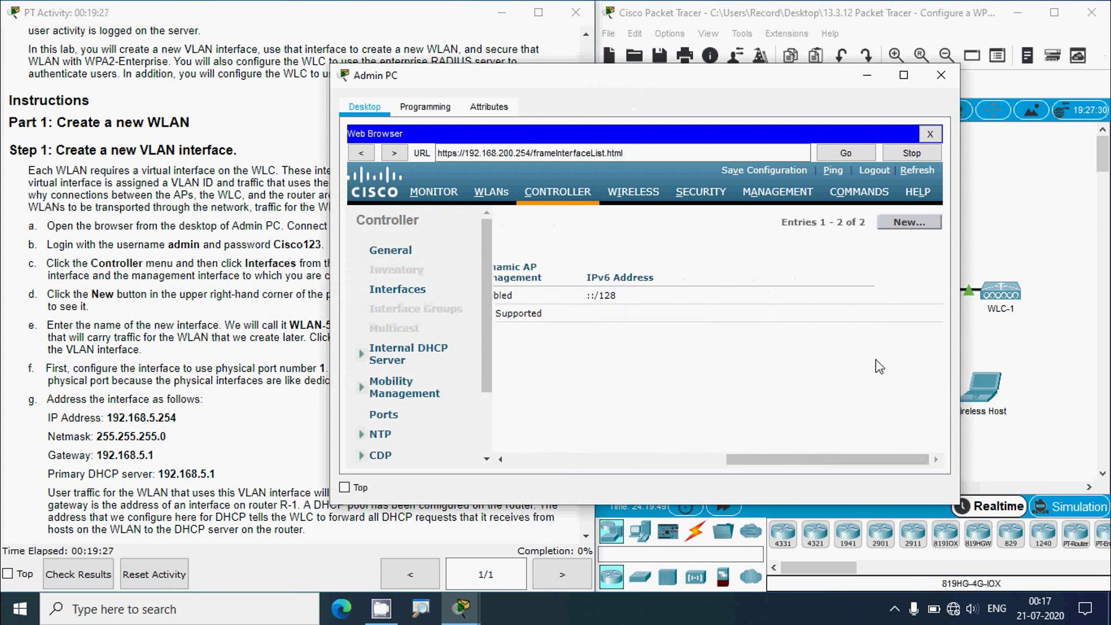
- Start a new controller interface named WLAN-5 with VLAN Id 5
left_click(901, 229)
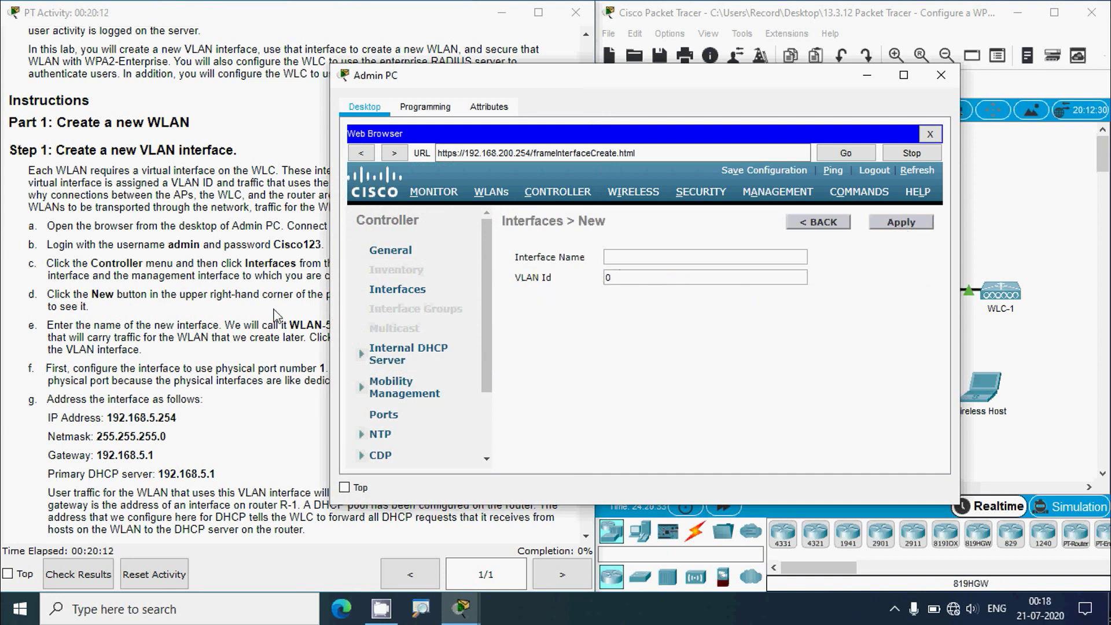
left_click(236, 316)
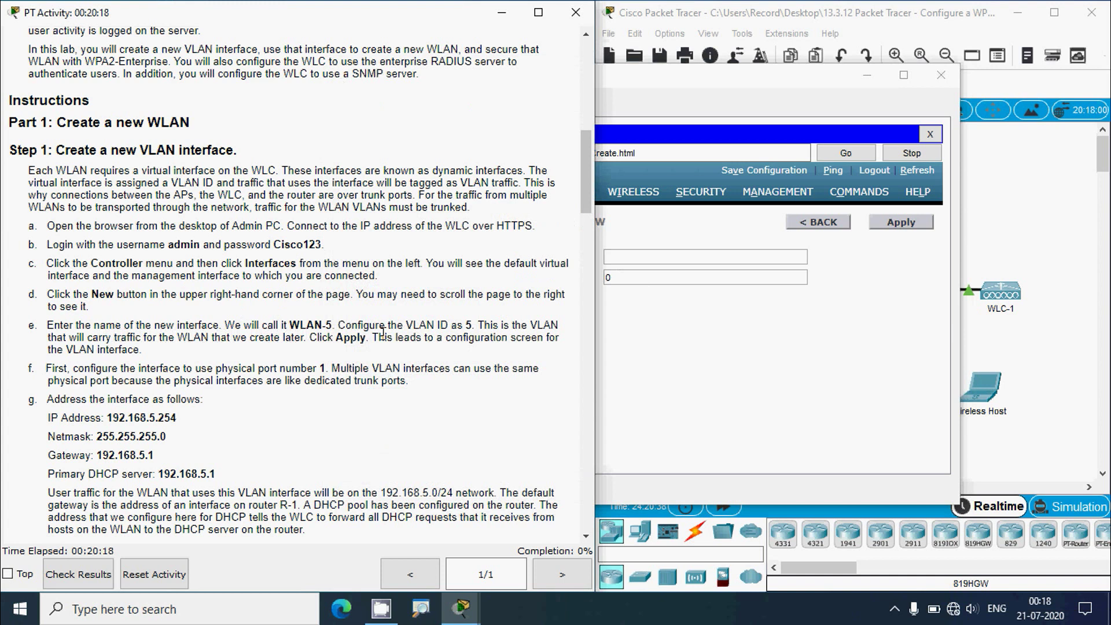
left_click(629, 258)
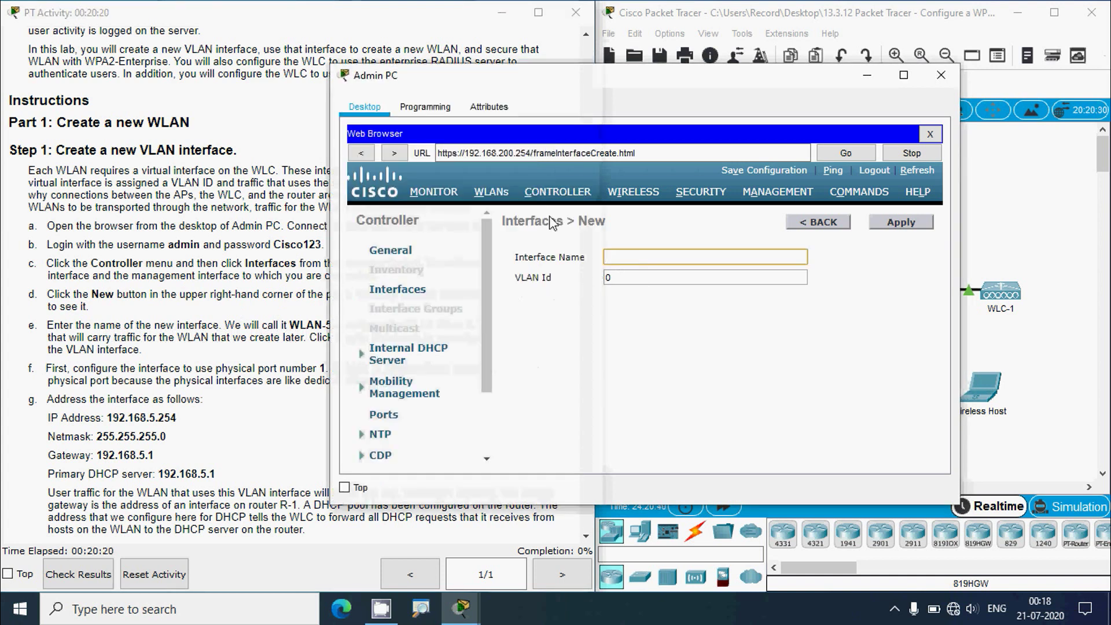
left_click_drag(475, 81, 557, 86)
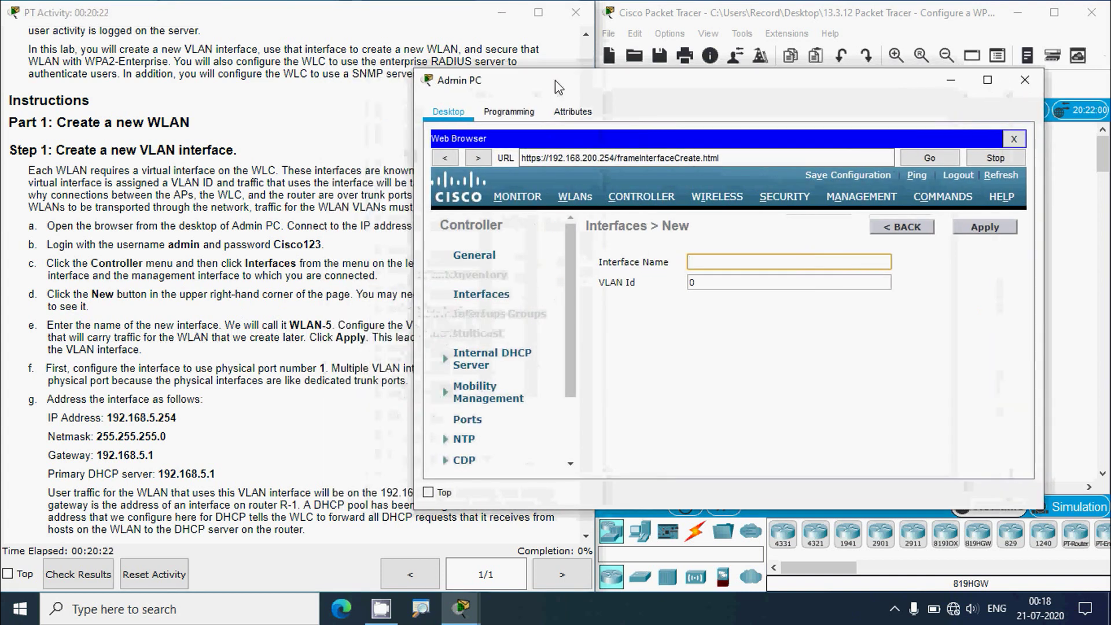
type("WLAN-5")
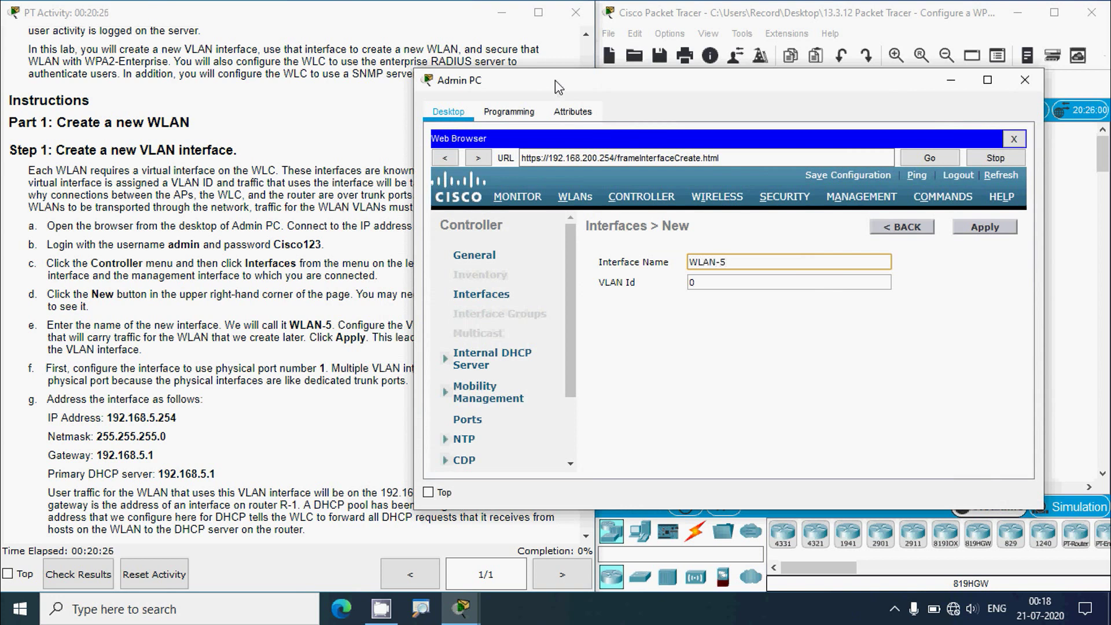
left_click(287, 300)
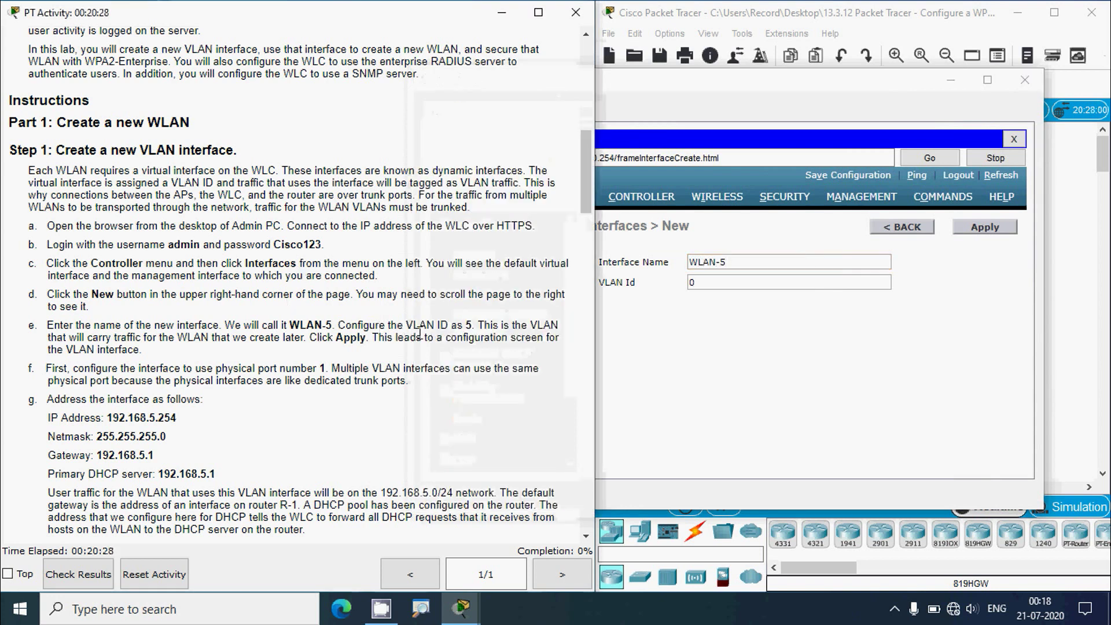
left_click(694, 282)
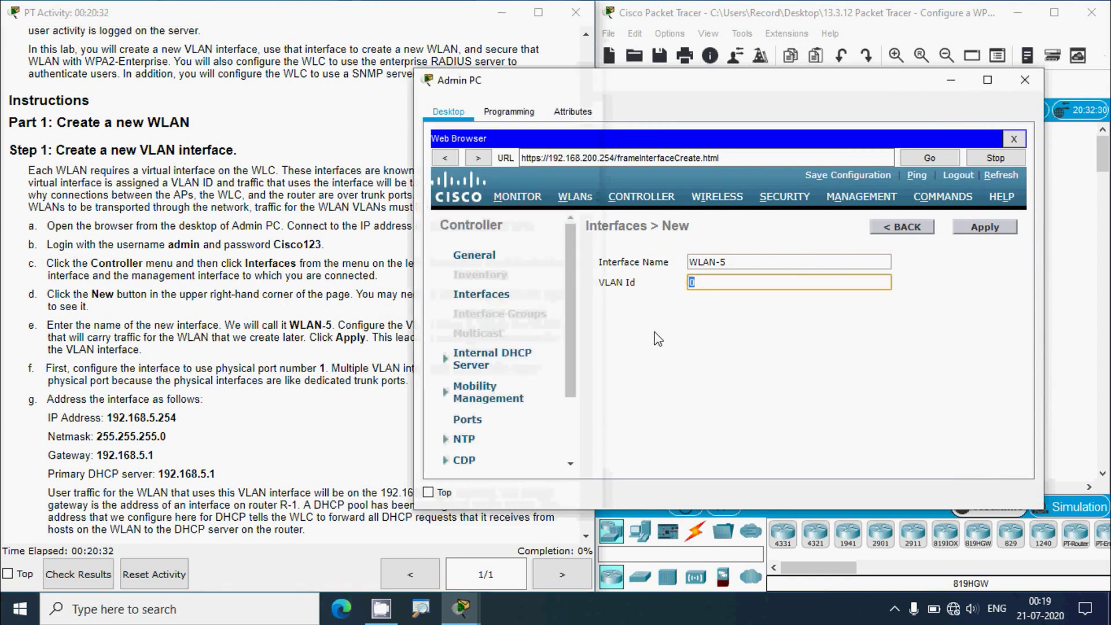
left_click(358, 320)
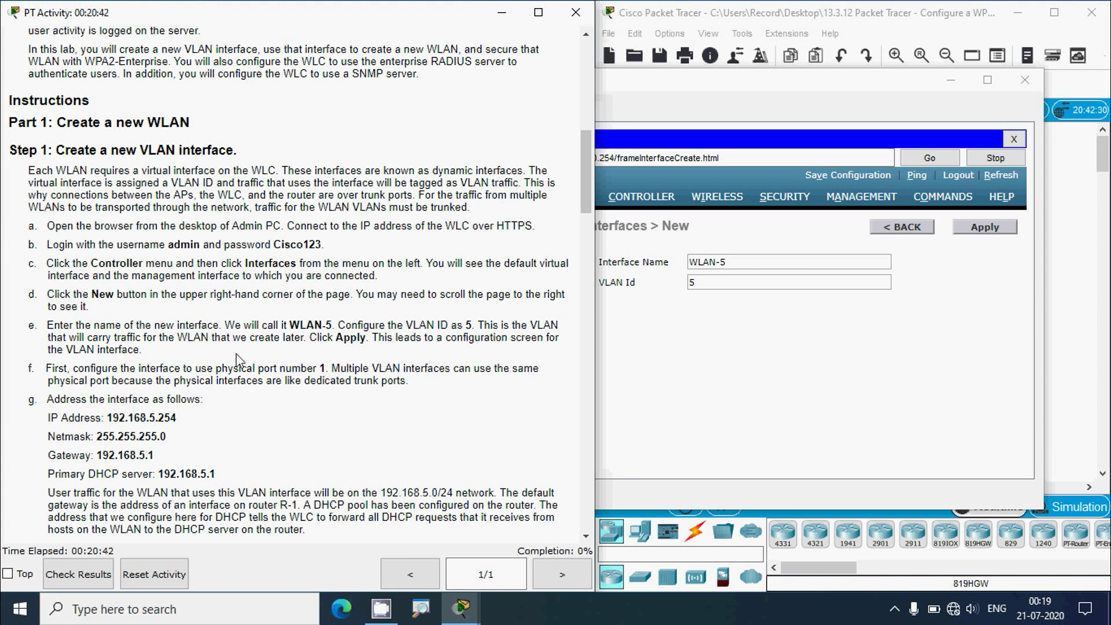
left_click(839, 356)
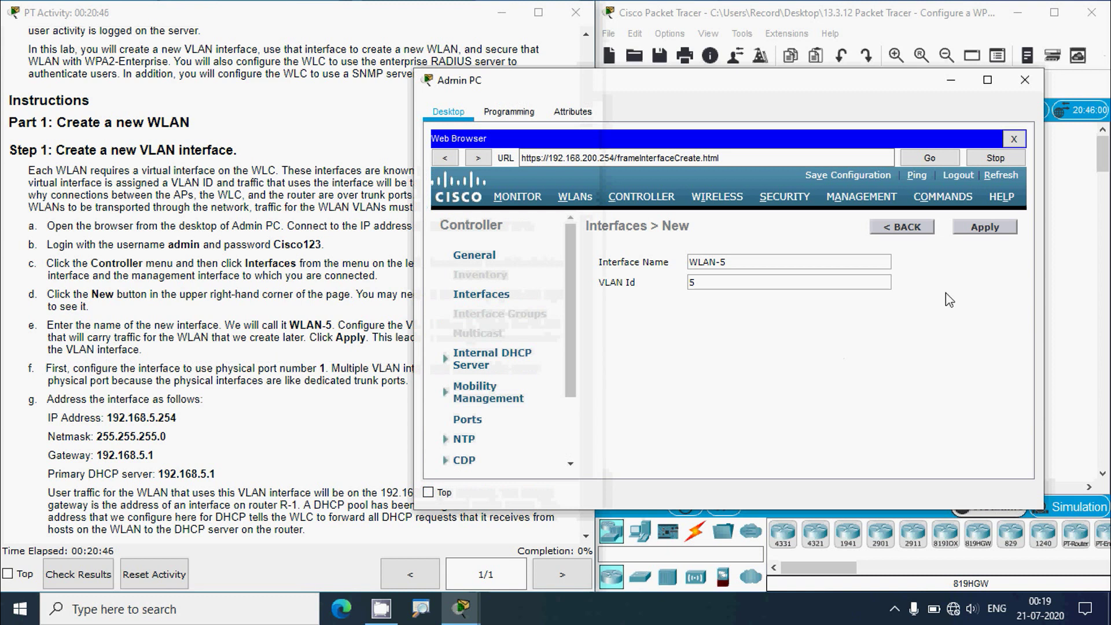
- Apply the WLAN-5 interface (VLAN 5) and set its physical Port Number to 1
left_click(984, 230)
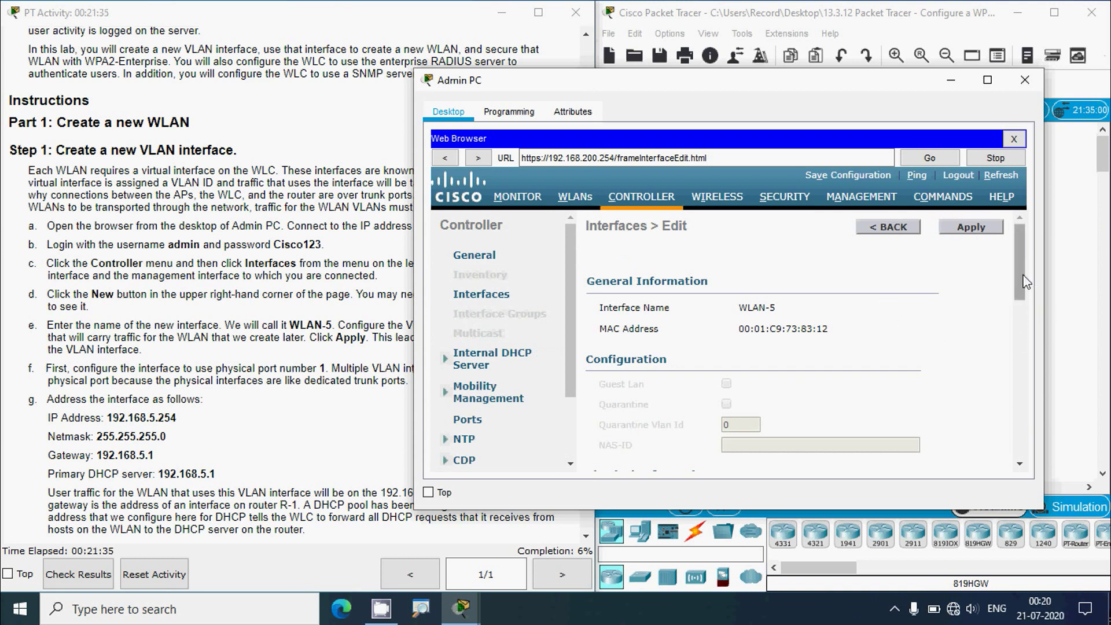
mouse_move(1022, 277)
left_mouse_down()
mouse_move(1022, 400)
mouse_move(1021, 277)
left_mouse_up()
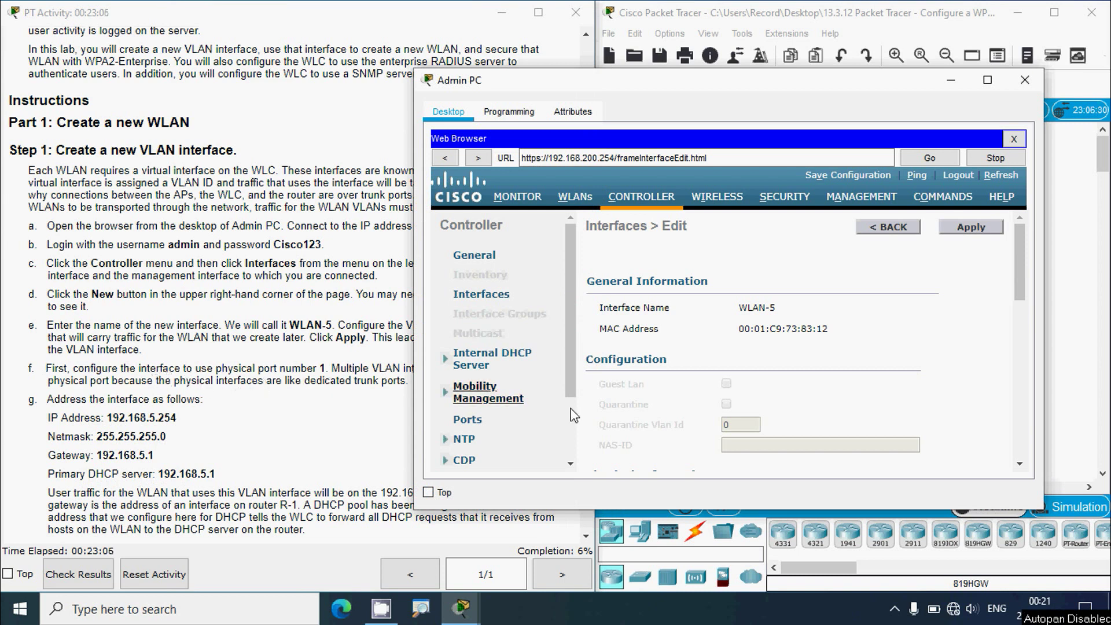
left_click_drag(1018, 271, 1012, 316)
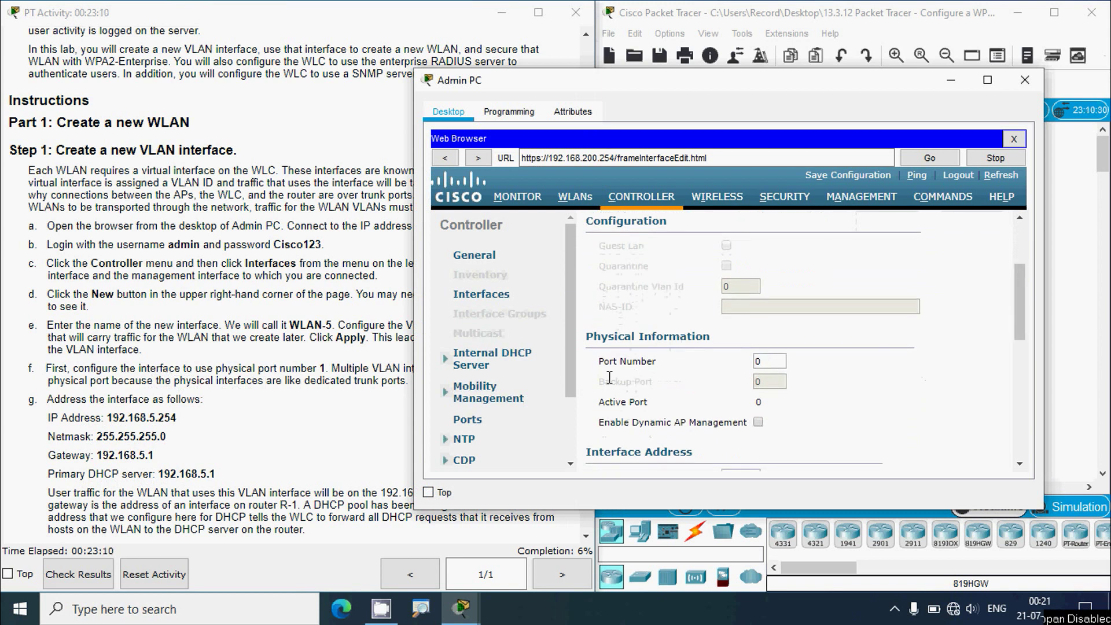
double_click(759, 361)
type("1")
left_click_drag(1020, 292, 1013, 325)
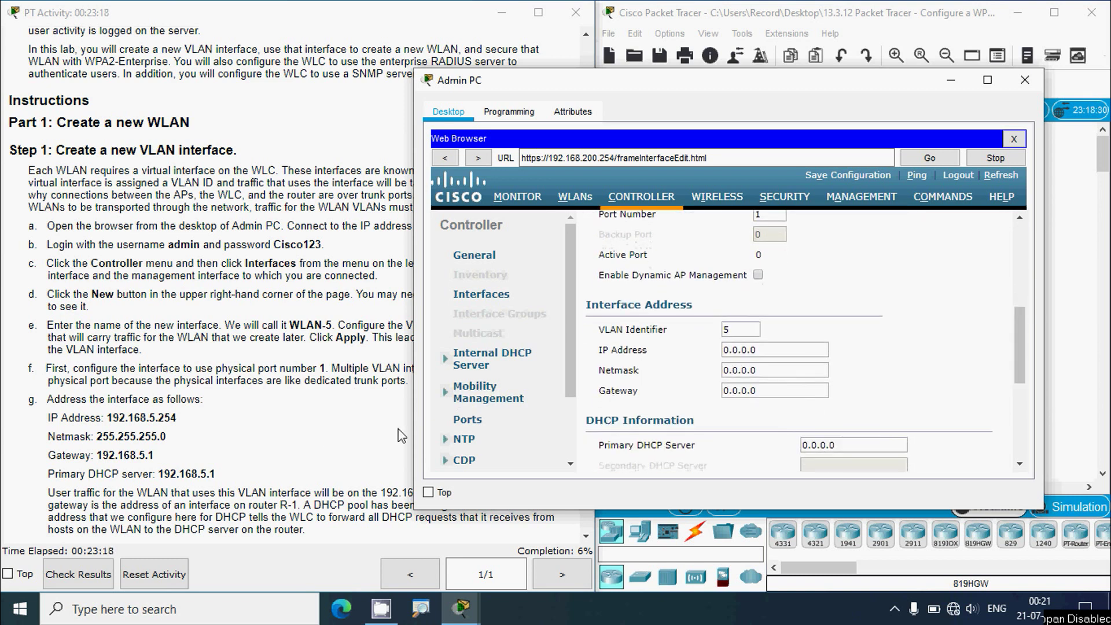
- Give WLAN-5 IP 192.168.5.254, netmask 255.255.255.0 and gateway 192.168.5.1
left_click_drag(771, 350, 642, 349)
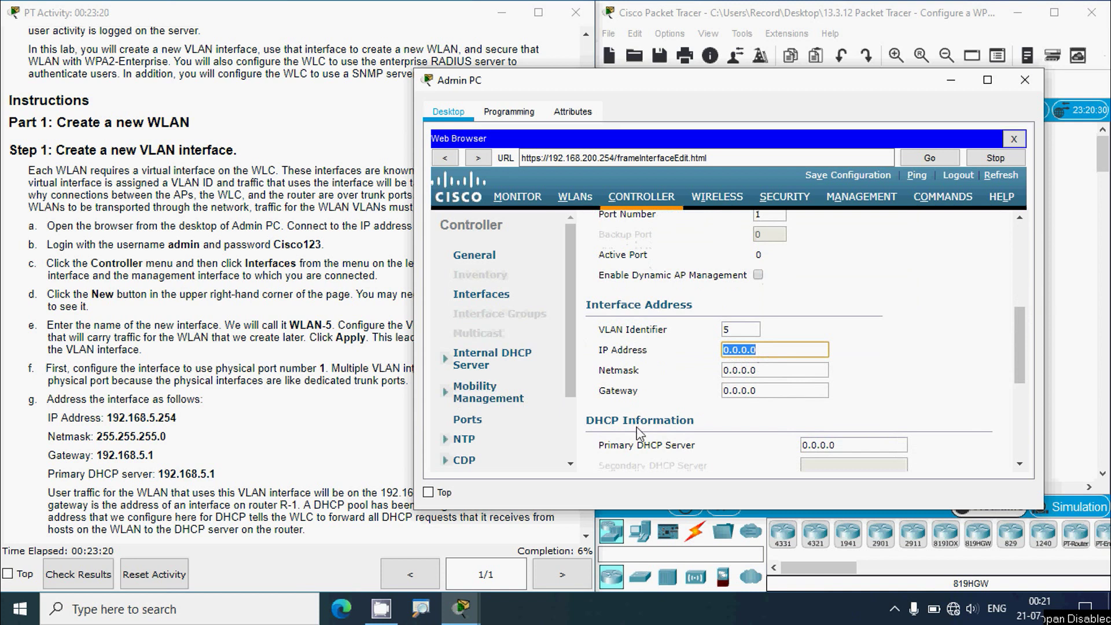
type("192.168.5.254")
left_click_drag(775, 371, 700, 379)
type("255.255.")
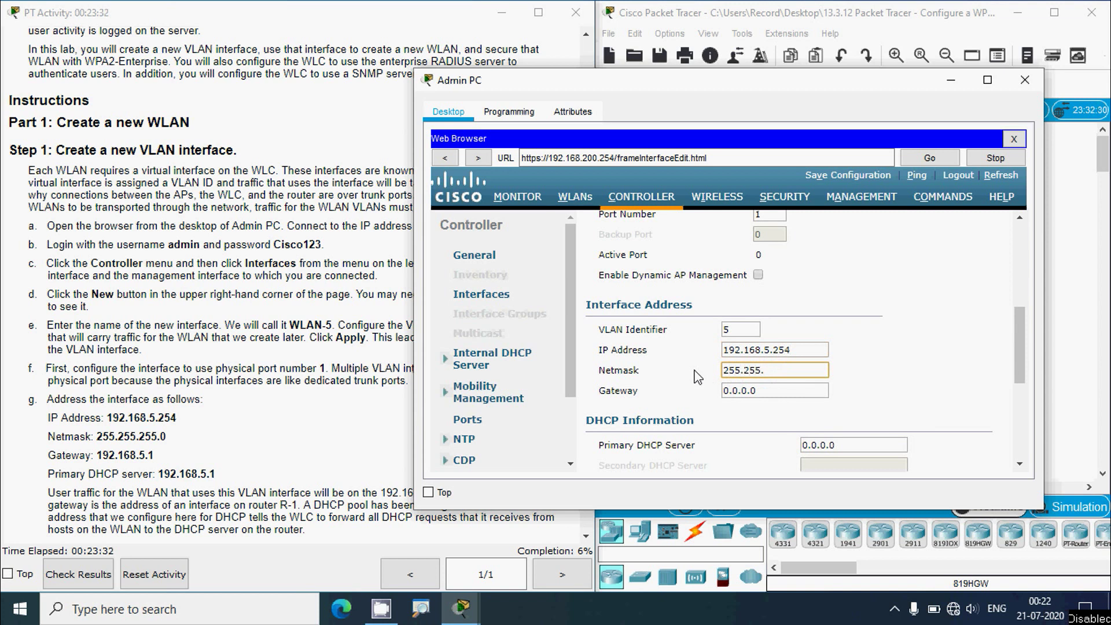
type("255.0")
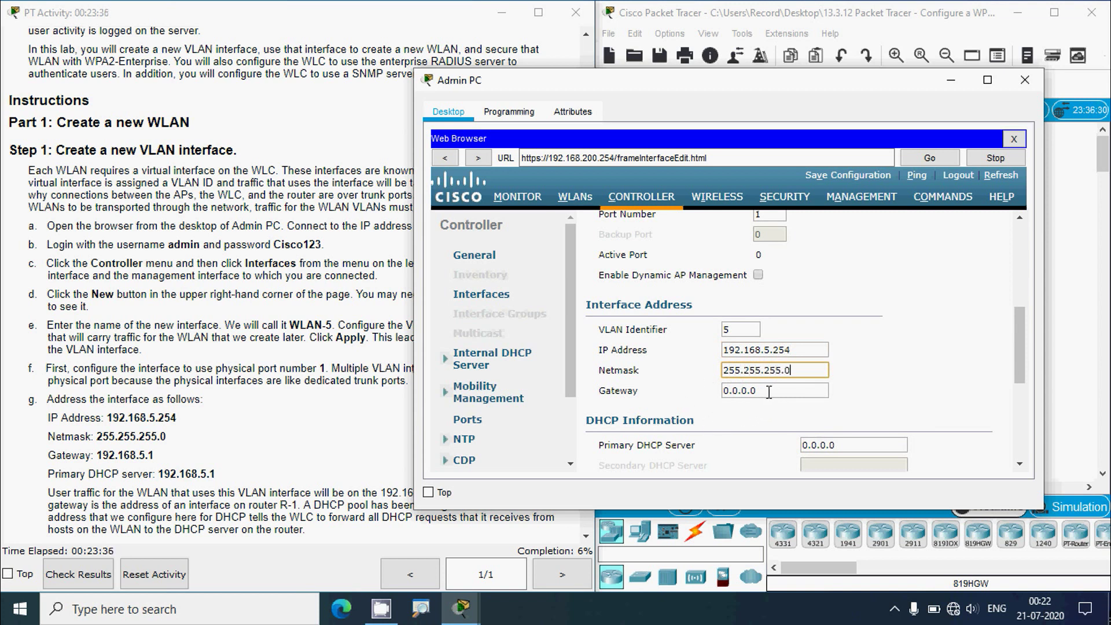
left_click_drag(768, 391, 721, 423)
type("19")
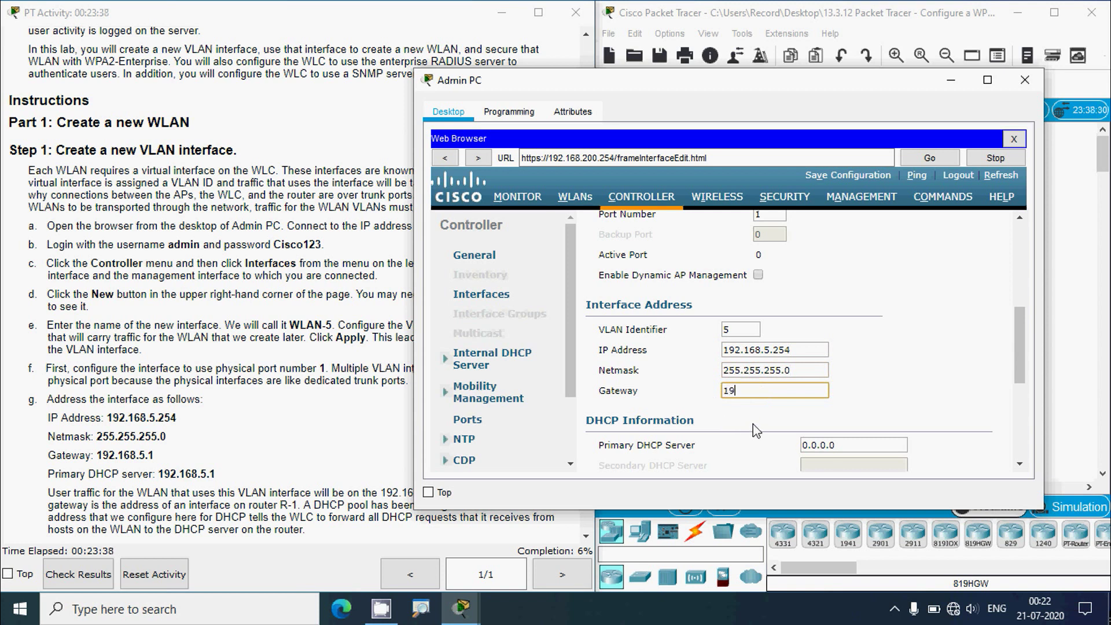
type("2.168.5.1")
- Start entering 192.168.5.1 as the Primary DHCP Server
scroll(770, 404, "down", 2)
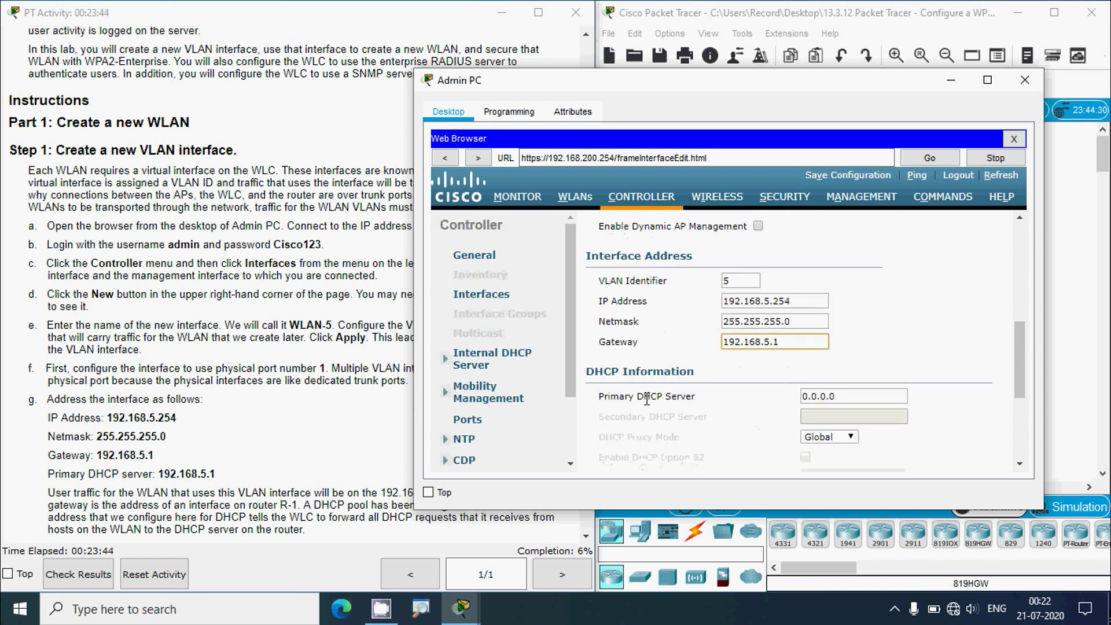
scroll(643, 390, "down", 1)
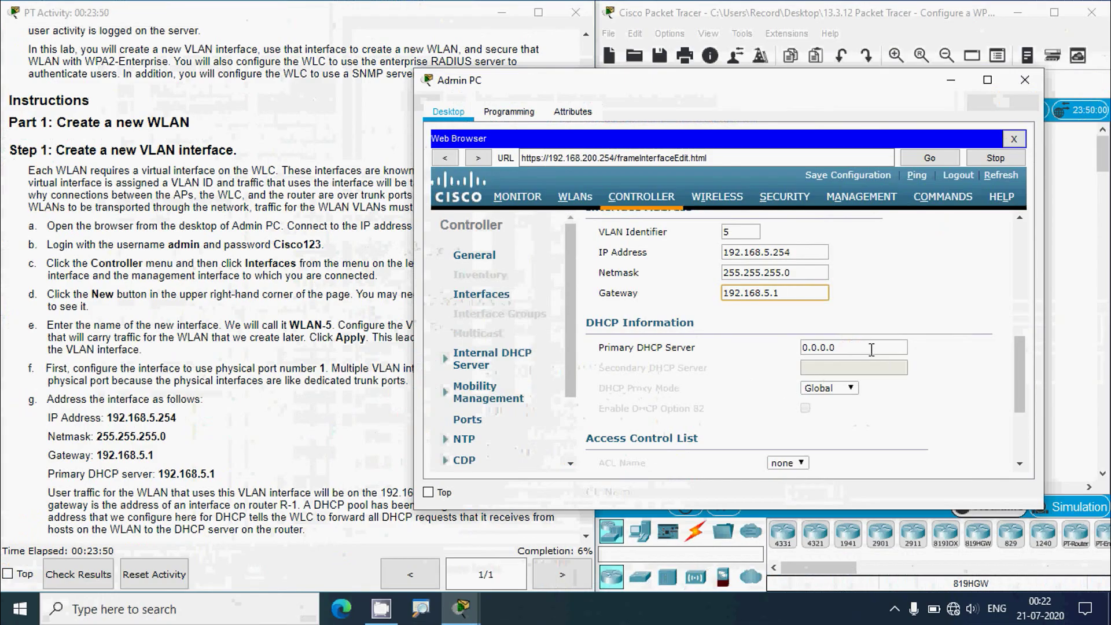
key("Tab")
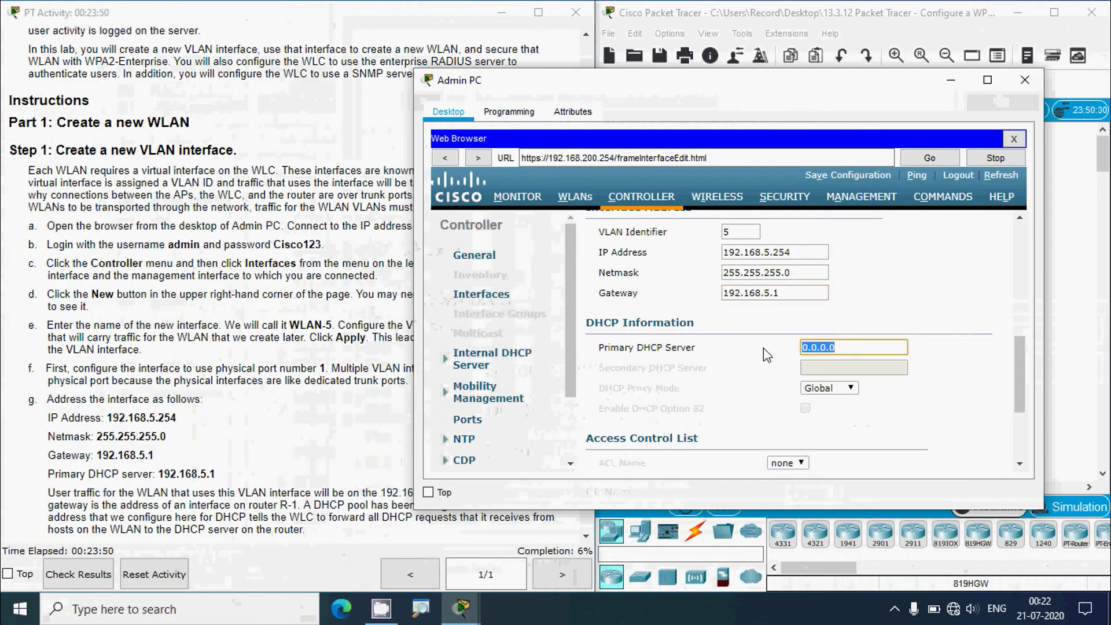
type("192")
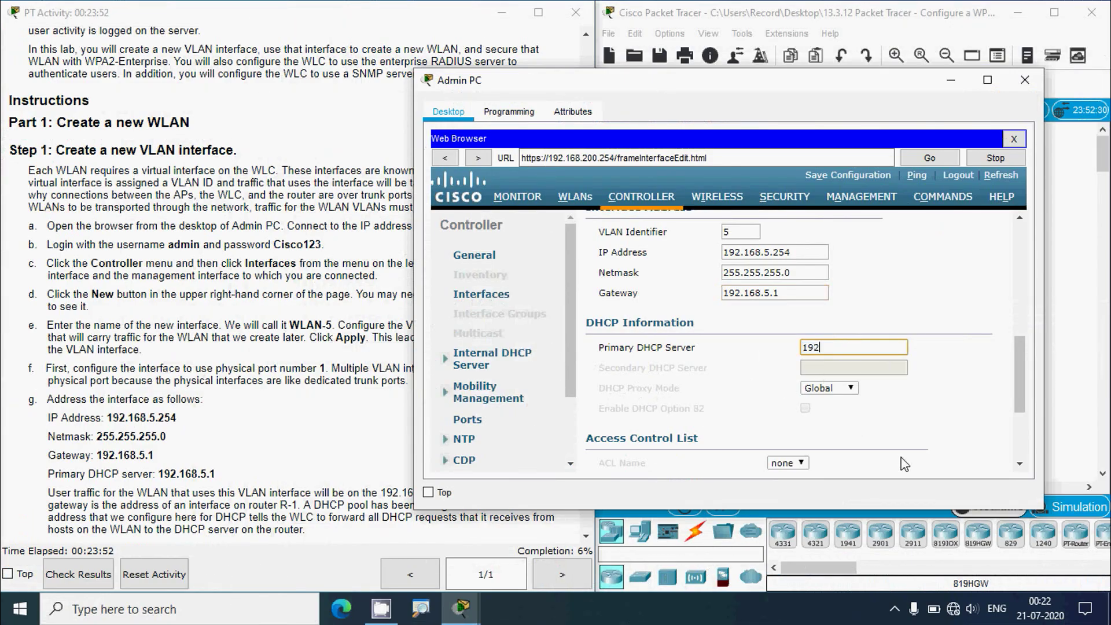
type(".168.5.1")
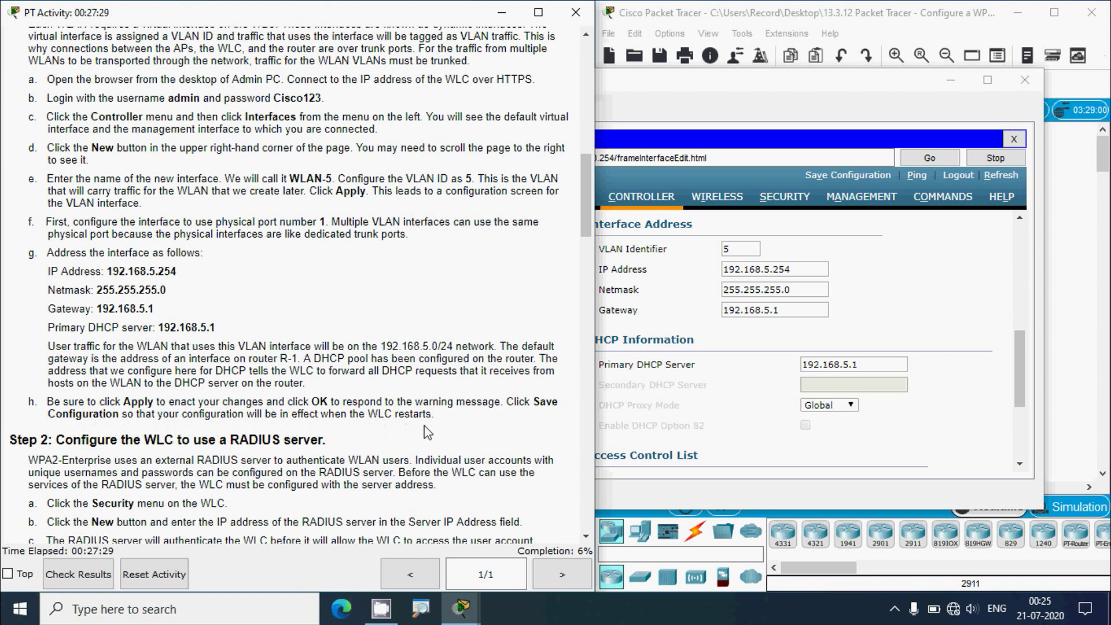
- Apply the WLAN-5 settings, accept the WLAN warning, and save the configuration to flash
left_click(958, 320)
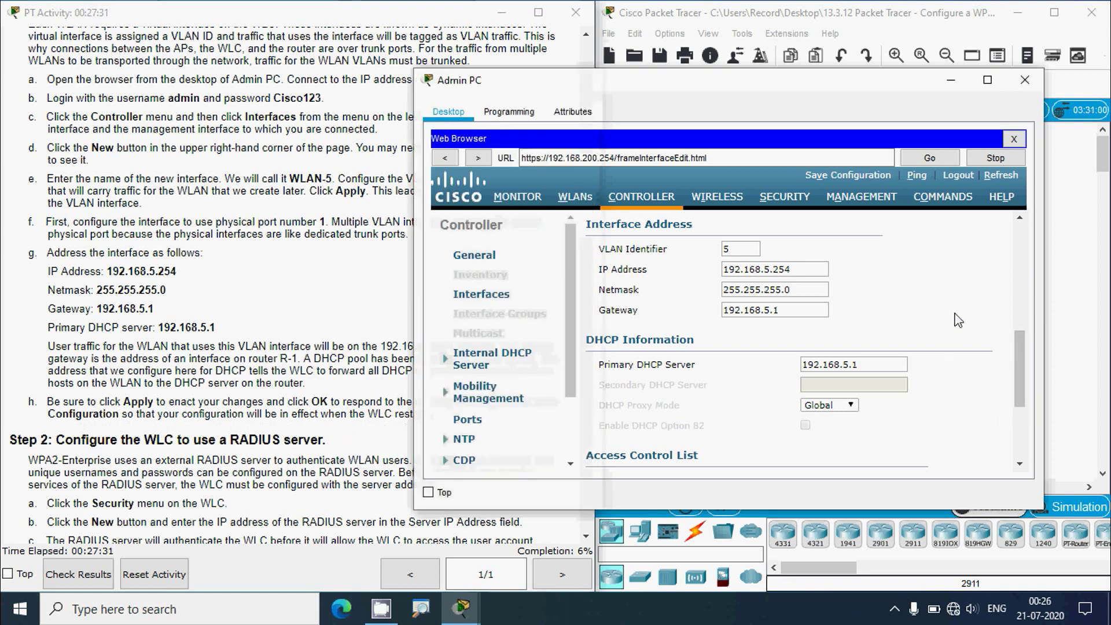
left_click_drag(1018, 369, 1033, 256)
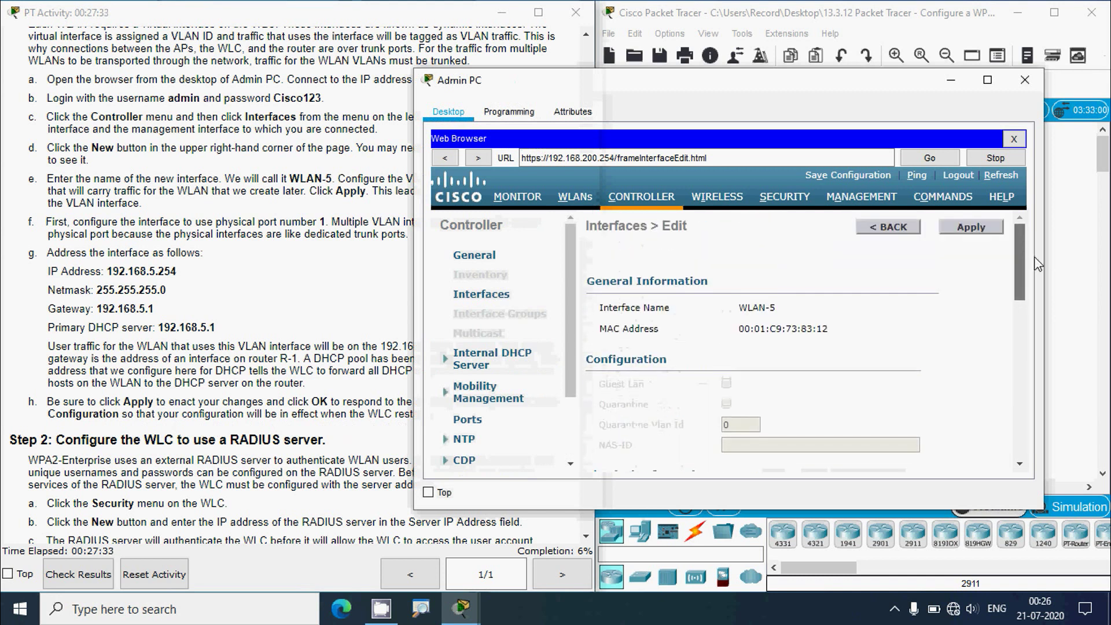
left_click(969, 229)
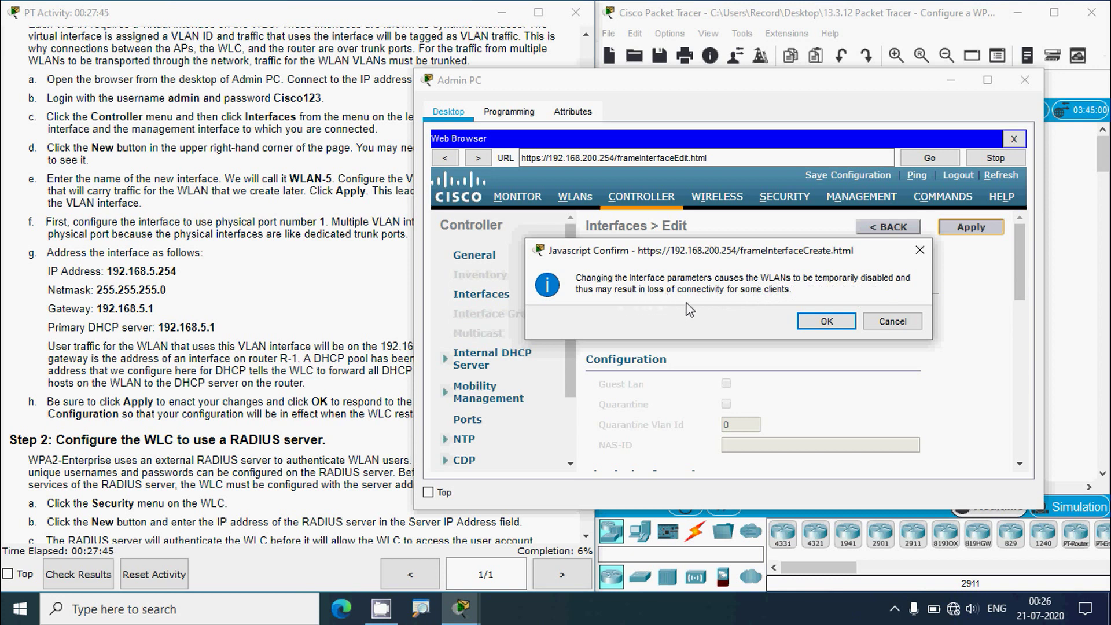
left_click(824, 324)
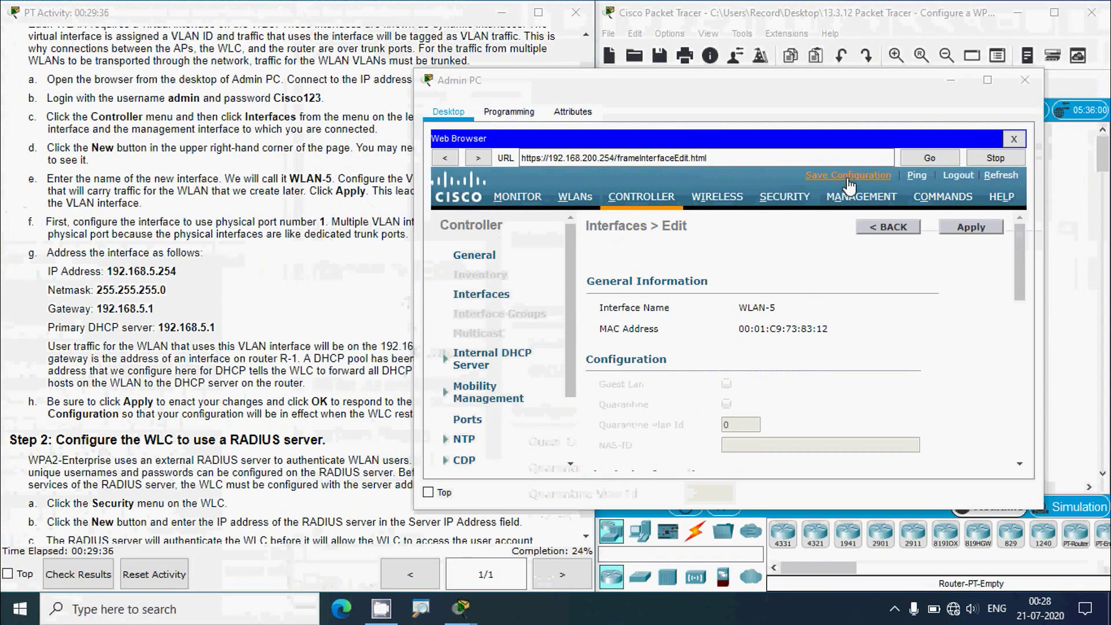
left_click(789, 177)
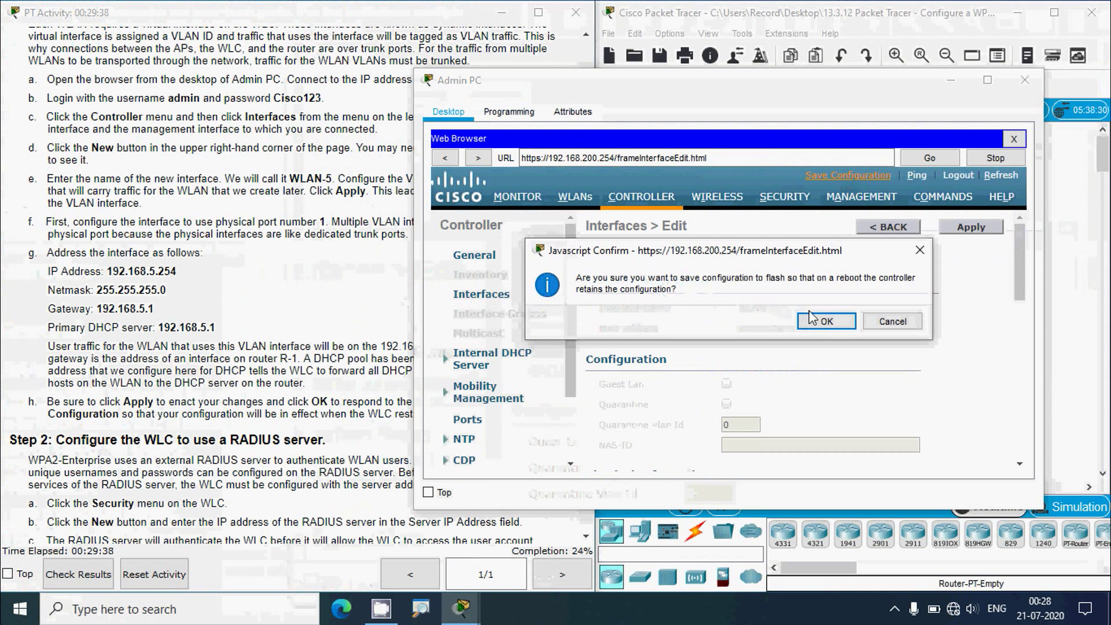
left_click(825, 323)
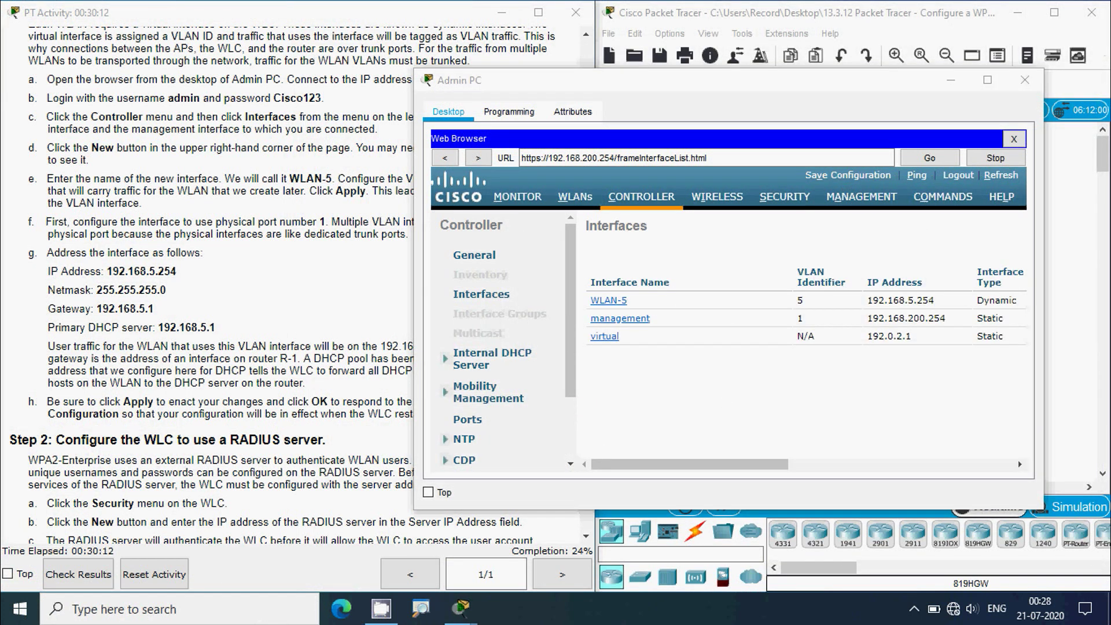
left_click(143, 468)
scroll(144, 468, "down", 3)
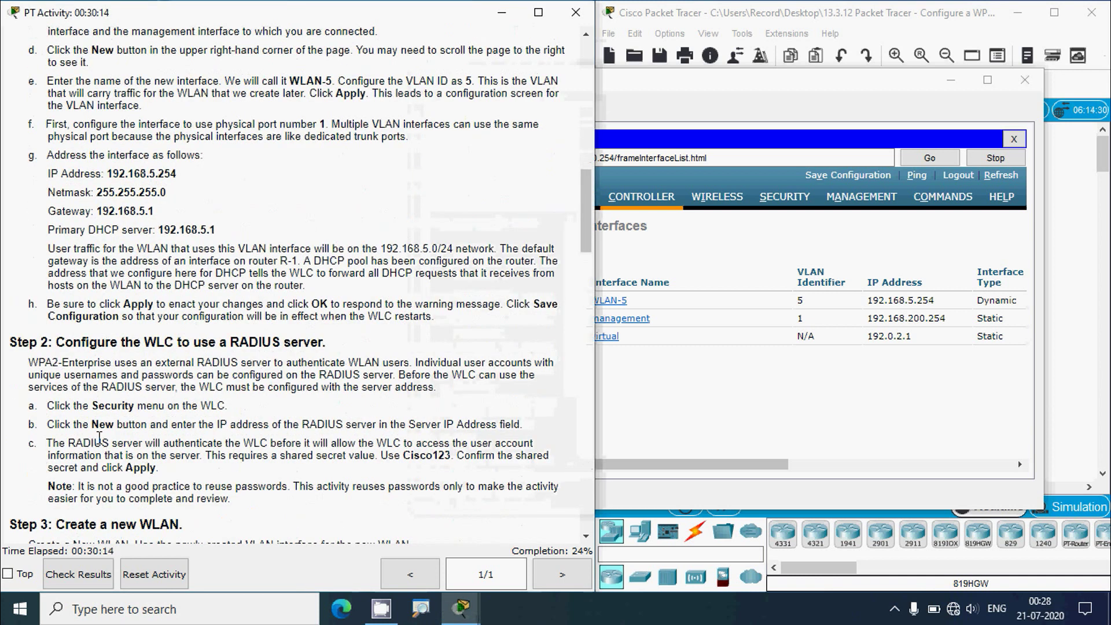
scroll(99, 438, "down", 6)
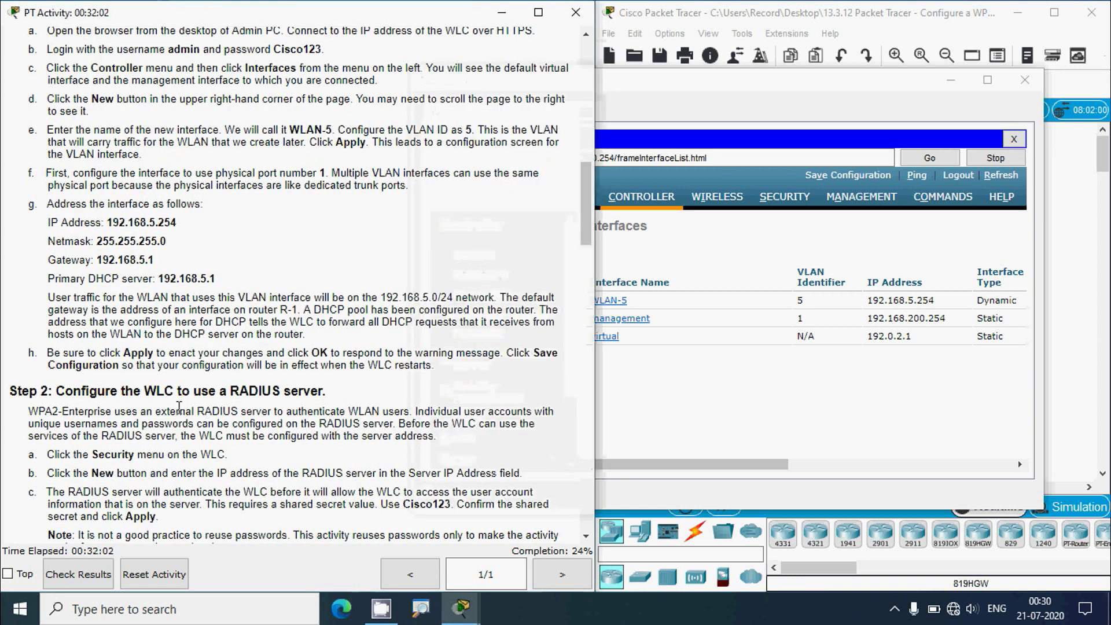
scroll(176, 405, "down", 3)
scroll(170, 403, "down", 3)
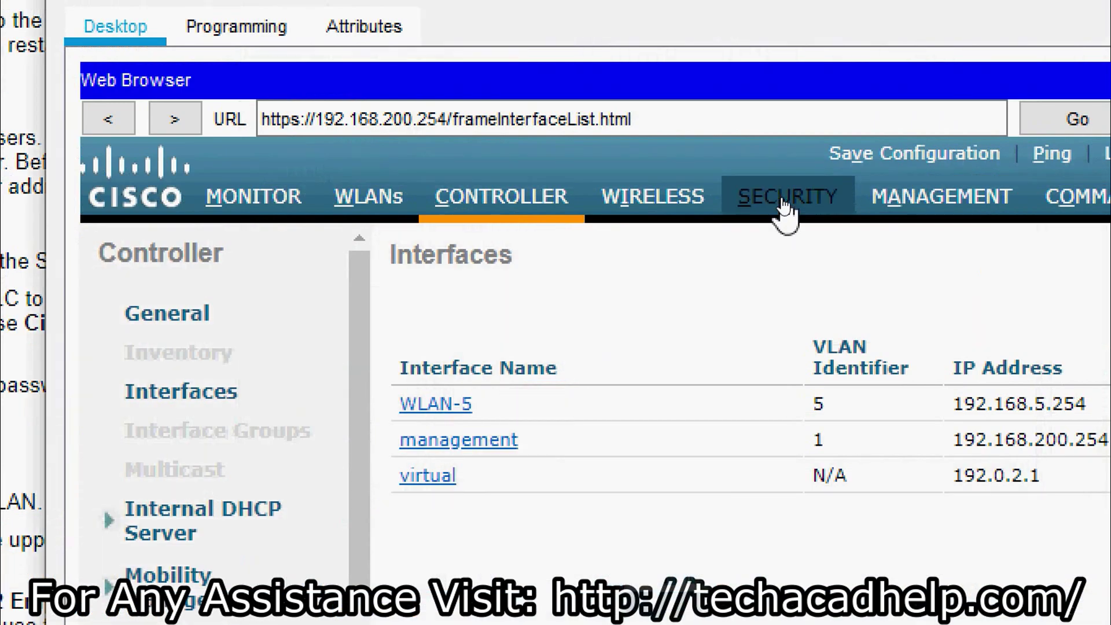
- Open a new entry under the WLC's RADIUS Authentication Servers
left_click(784, 198)
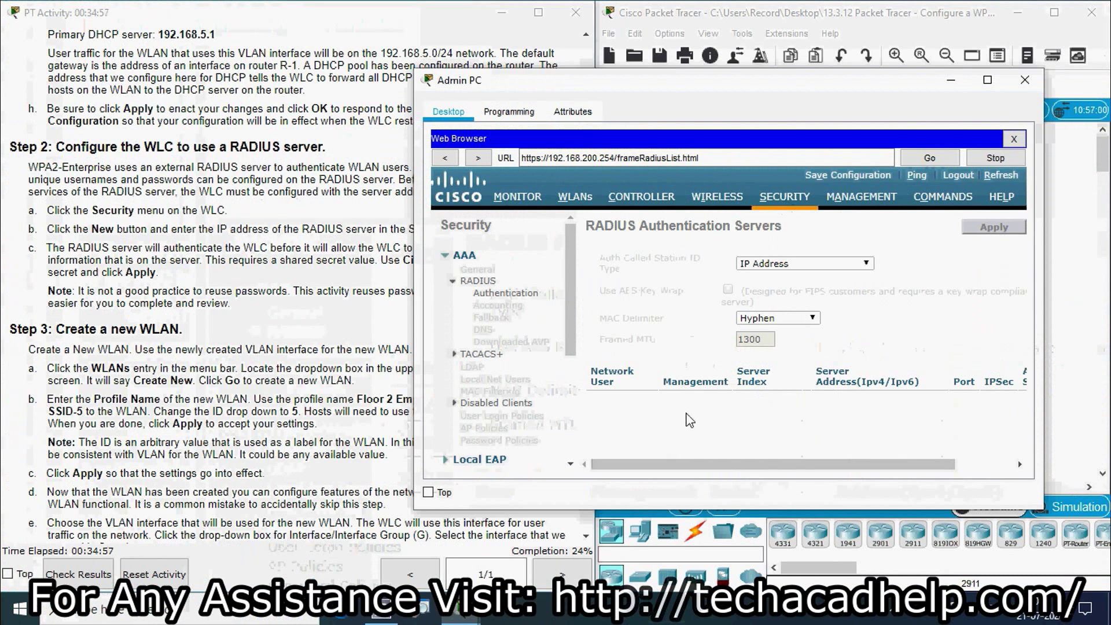
left_click_drag(730, 464, 794, 463)
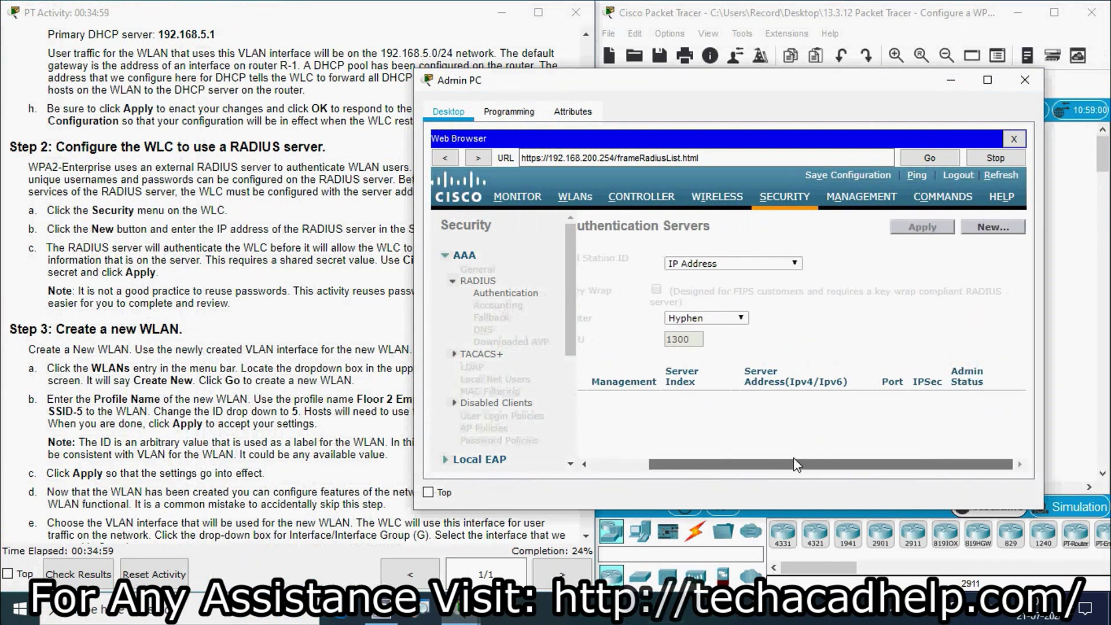
left_click(992, 232)
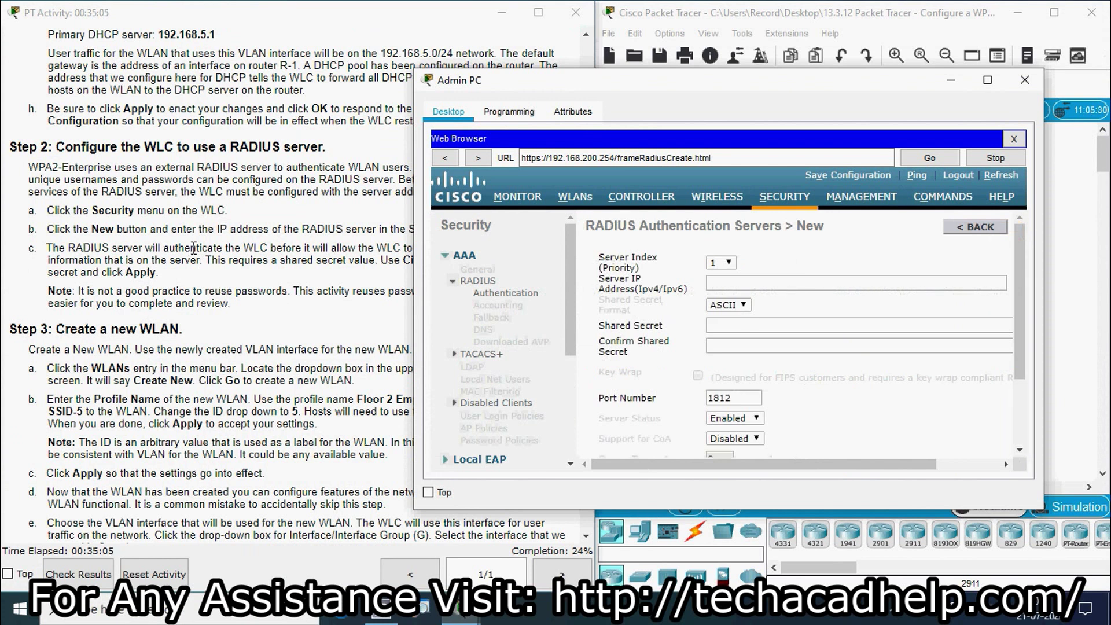
- Select the RADIUS/SNMP server address 172.31.1.254 in the addressing table
left_click(327, 246)
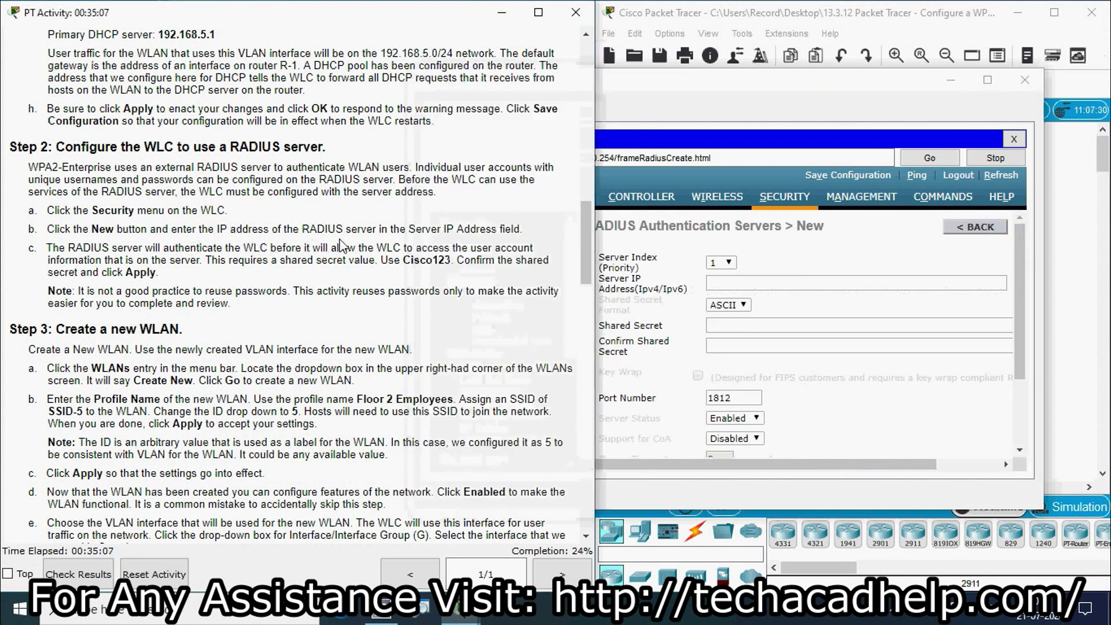
left_click(695, 82)
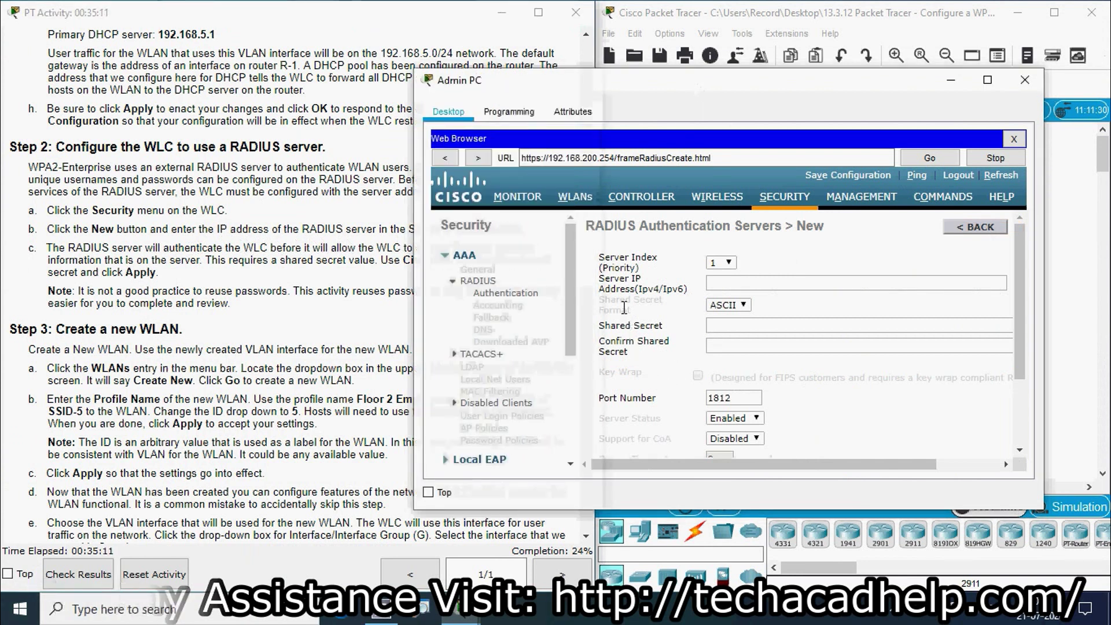
left_click(322, 278)
left_click_drag(582, 268, 585, 115)
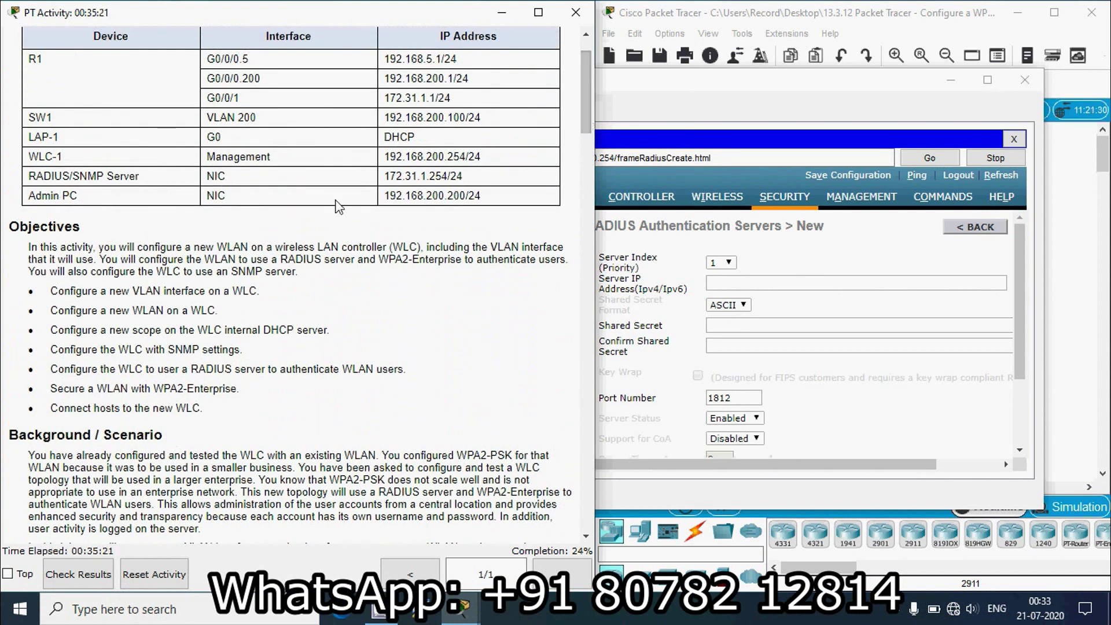
left_click_drag(384, 176, 446, 175)
key("ctrl+c")
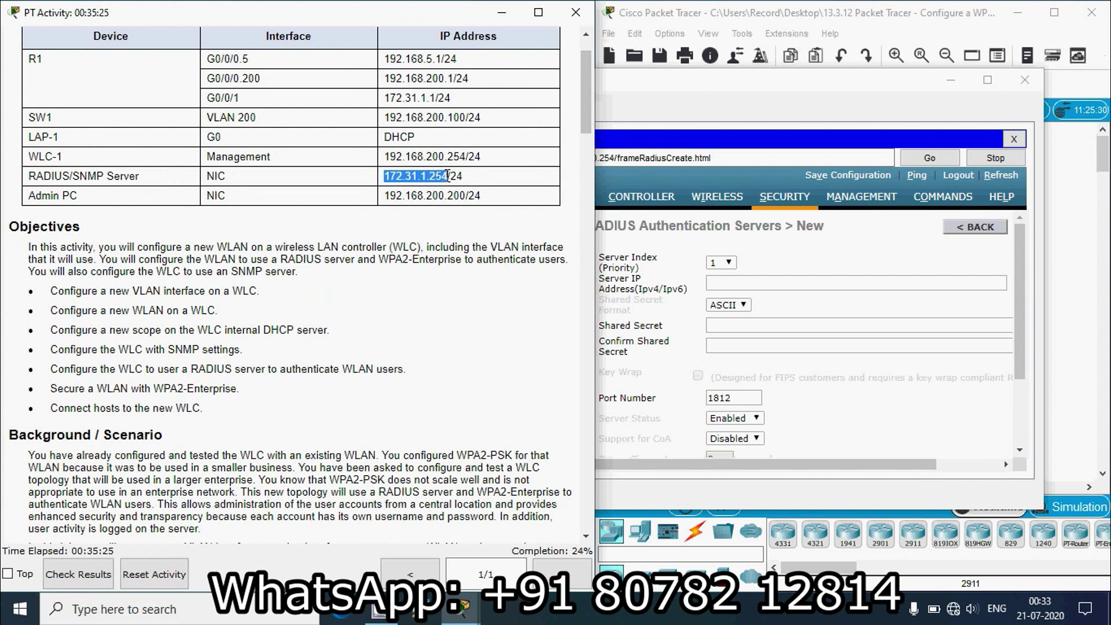
- Paste 172.31.1.254 as the RADIUS Server IP Address
left_click(708, 284)
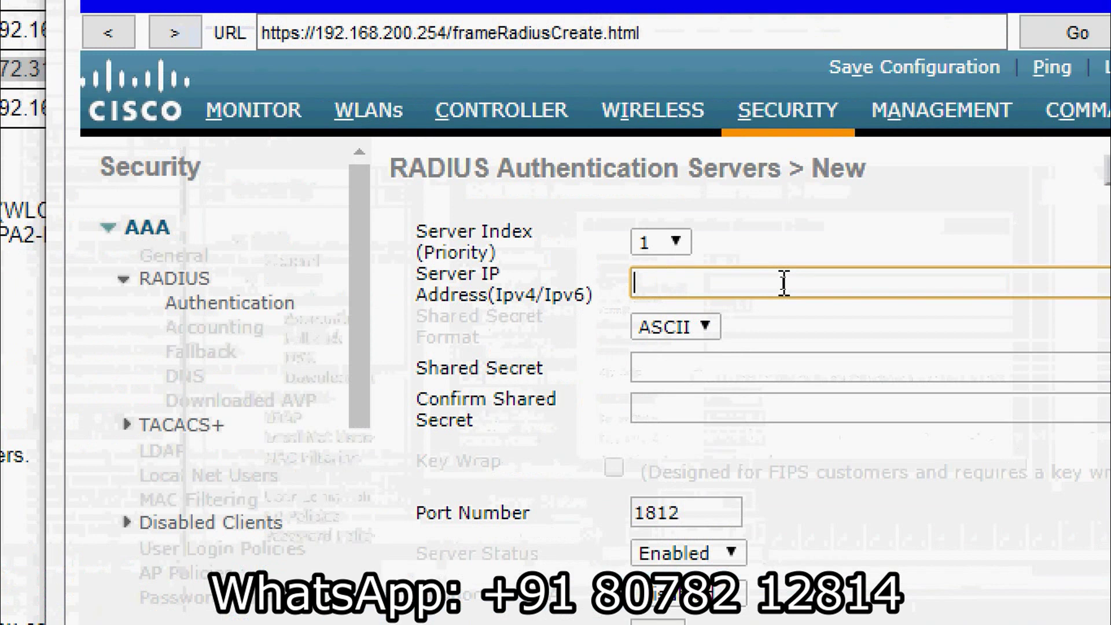
key("ctrl+v")
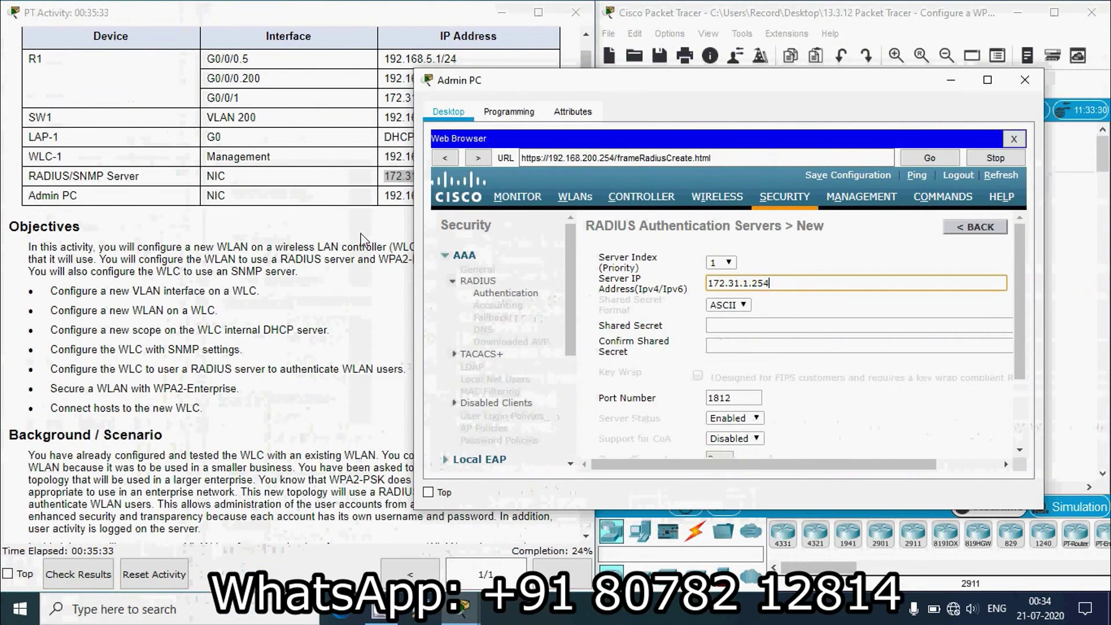
left_click_drag(582, 153, 596, 272)
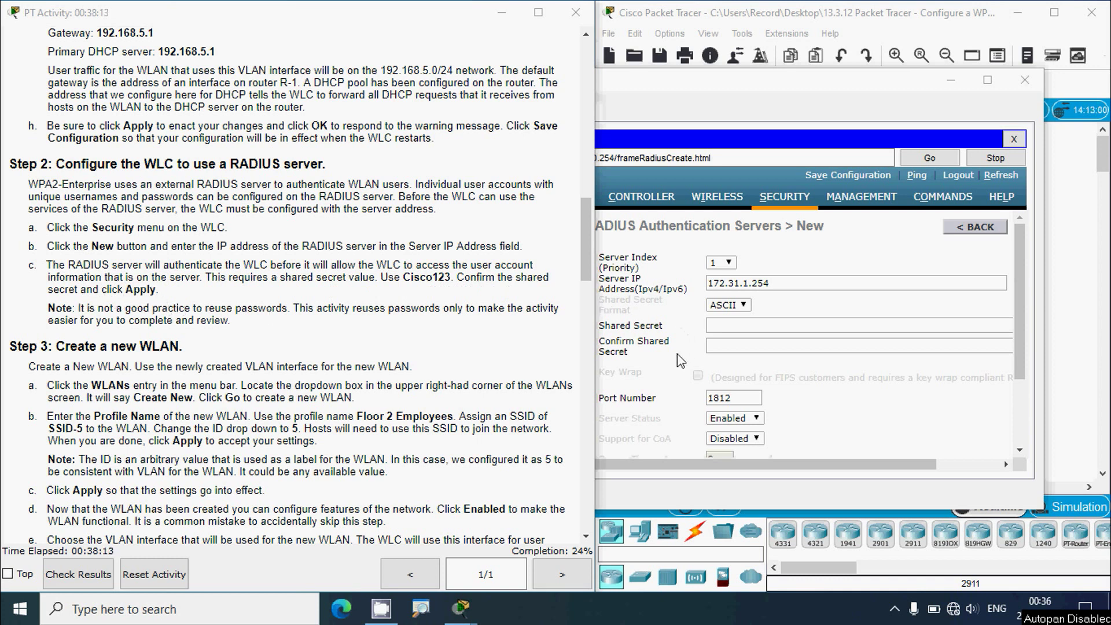
- Enter the shared secret and confirm it on the second line
left_click(727, 329)
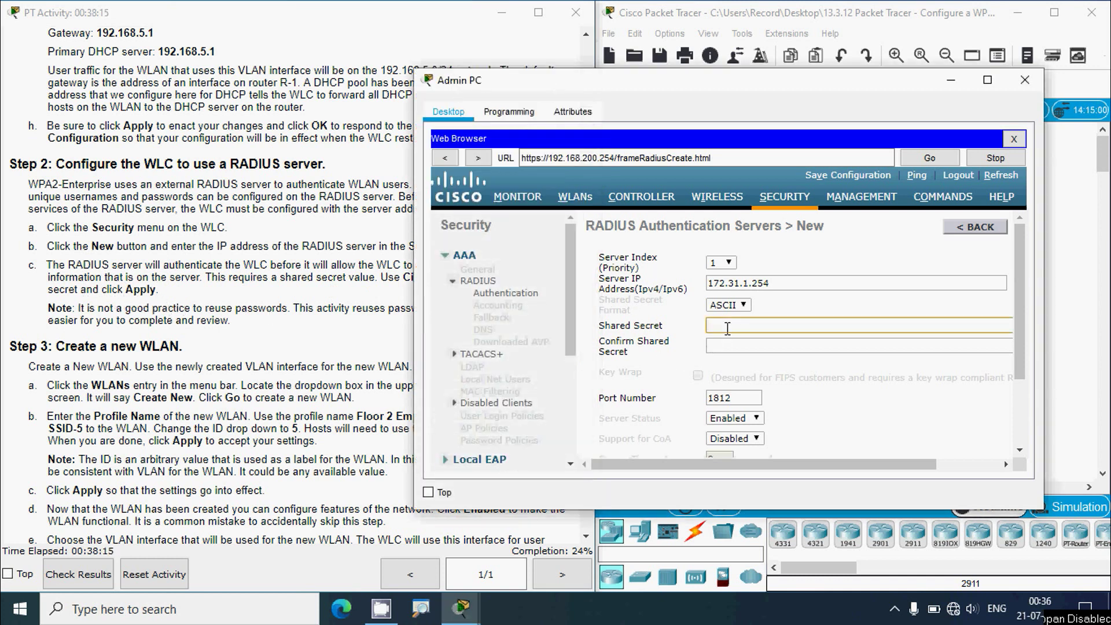
left_click_drag(516, 83, 604, 90)
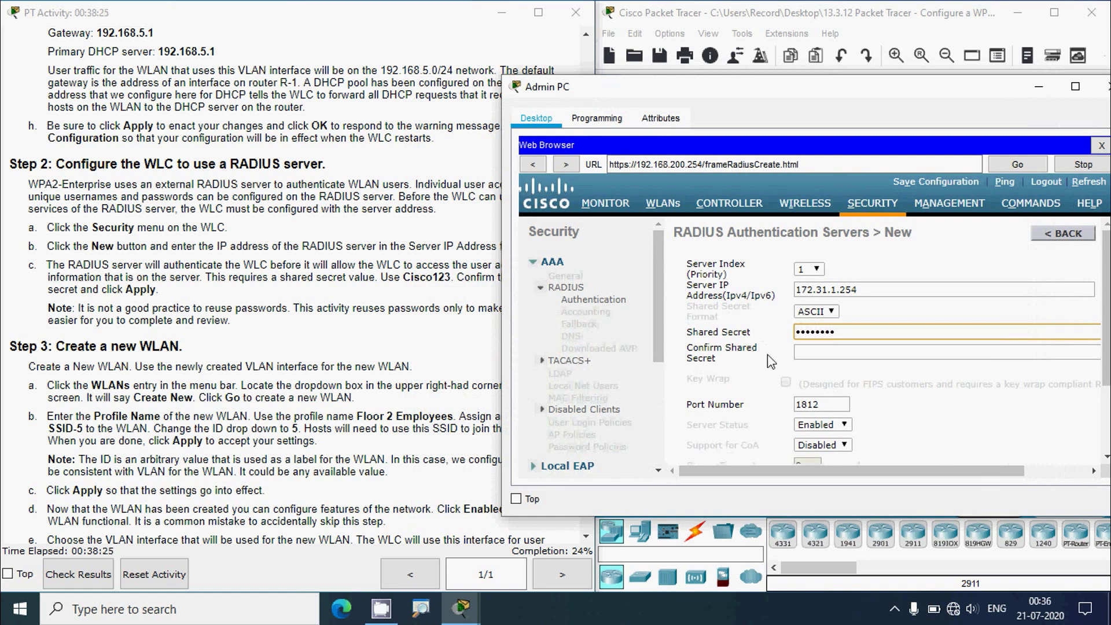
left_click(816, 352)
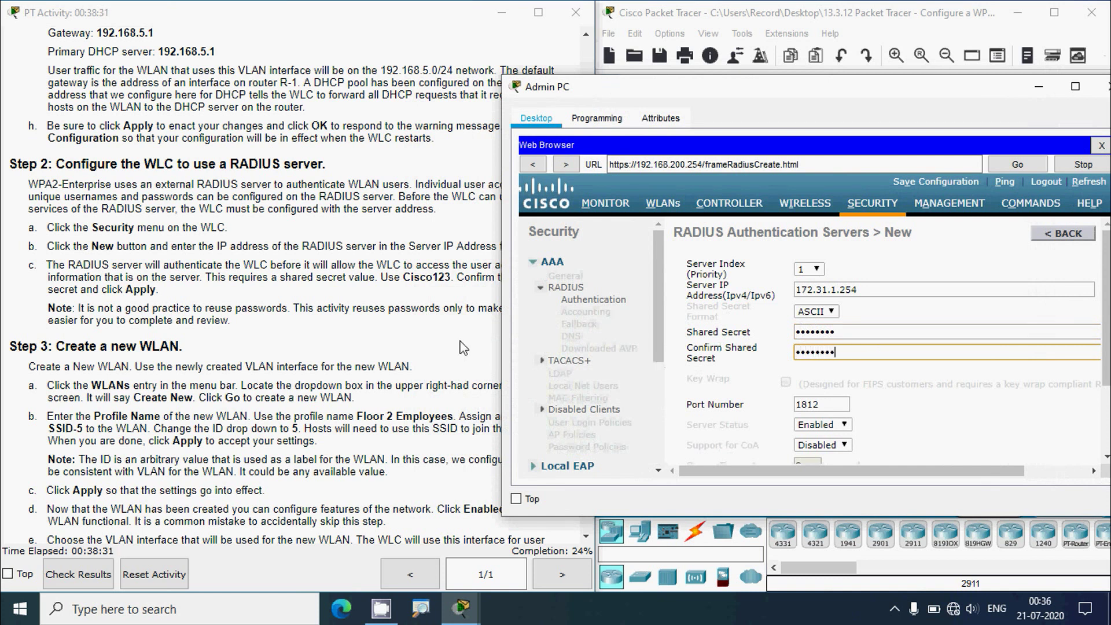
left_click(354, 310)
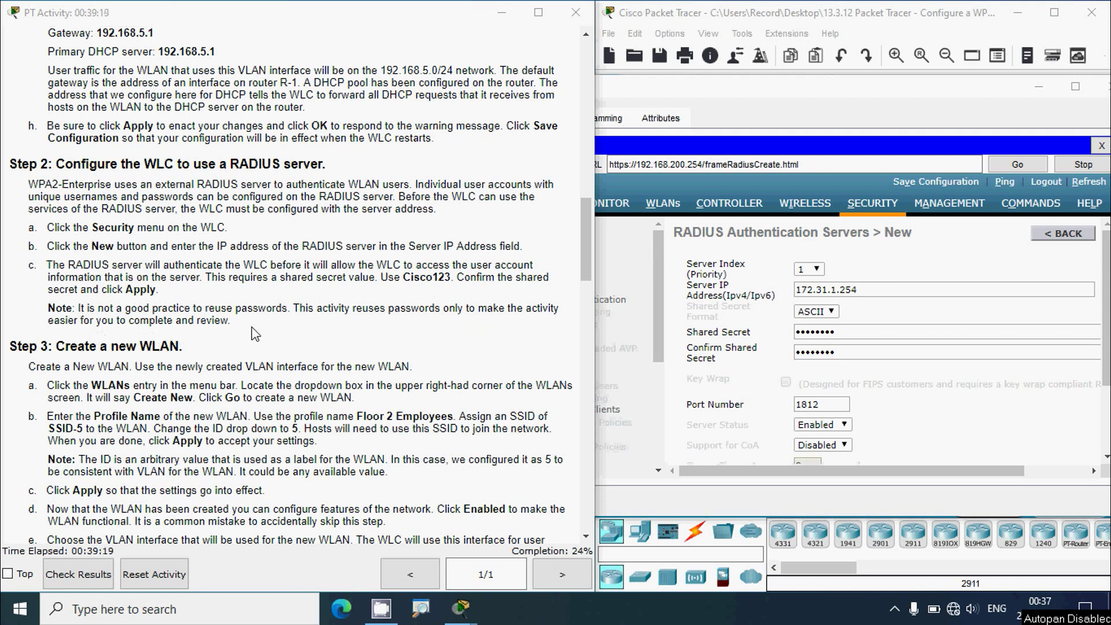
- Apply the new RADIUS server so 172.31.1.254 is listed as server index 1
left_click(666, 98)
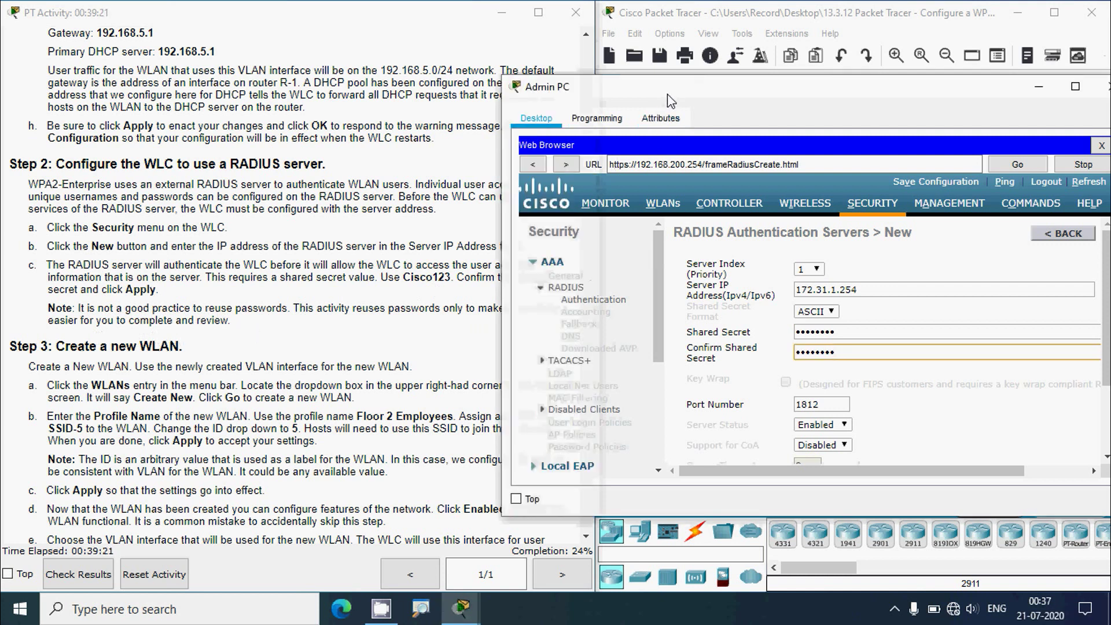
left_click_drag(668, 100, 474, 74)
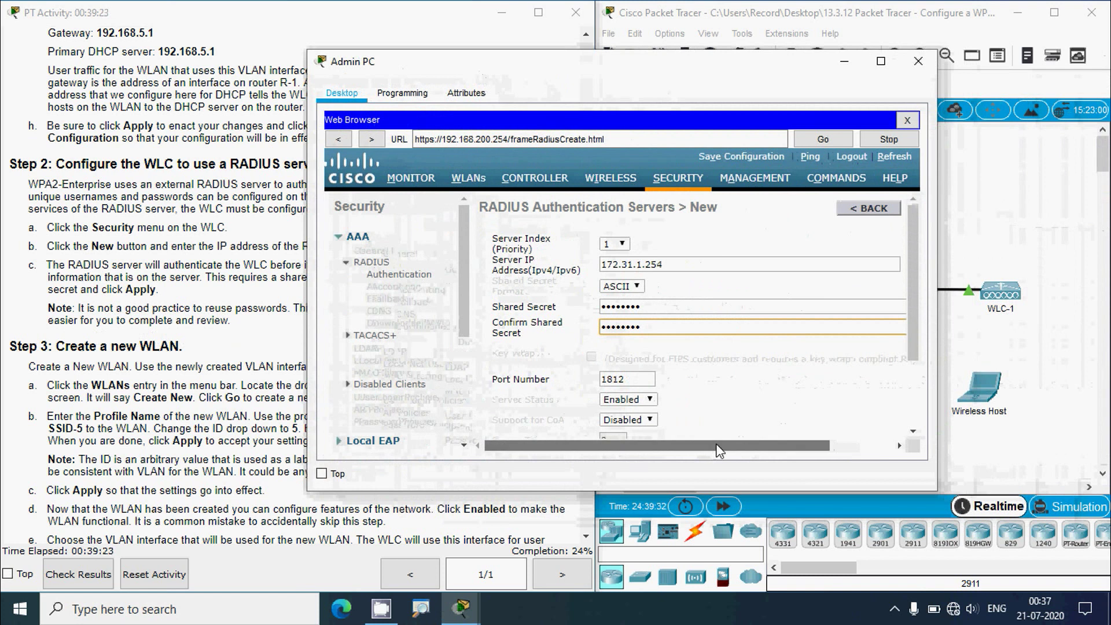
left_click_drag(718, 450, 779, 448)
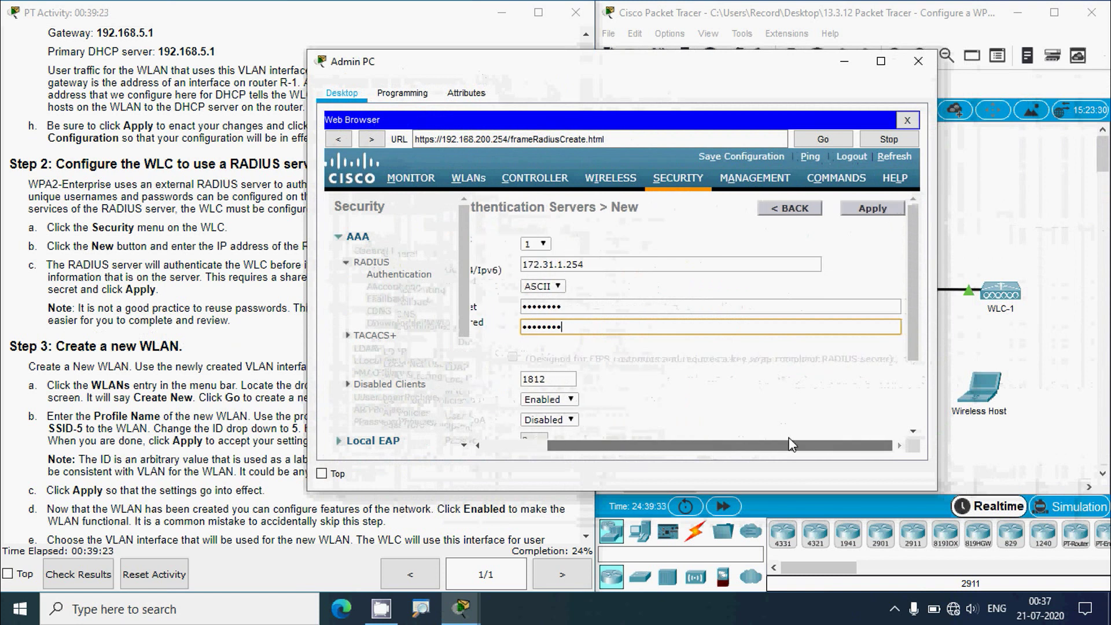
left_click(861, 211)
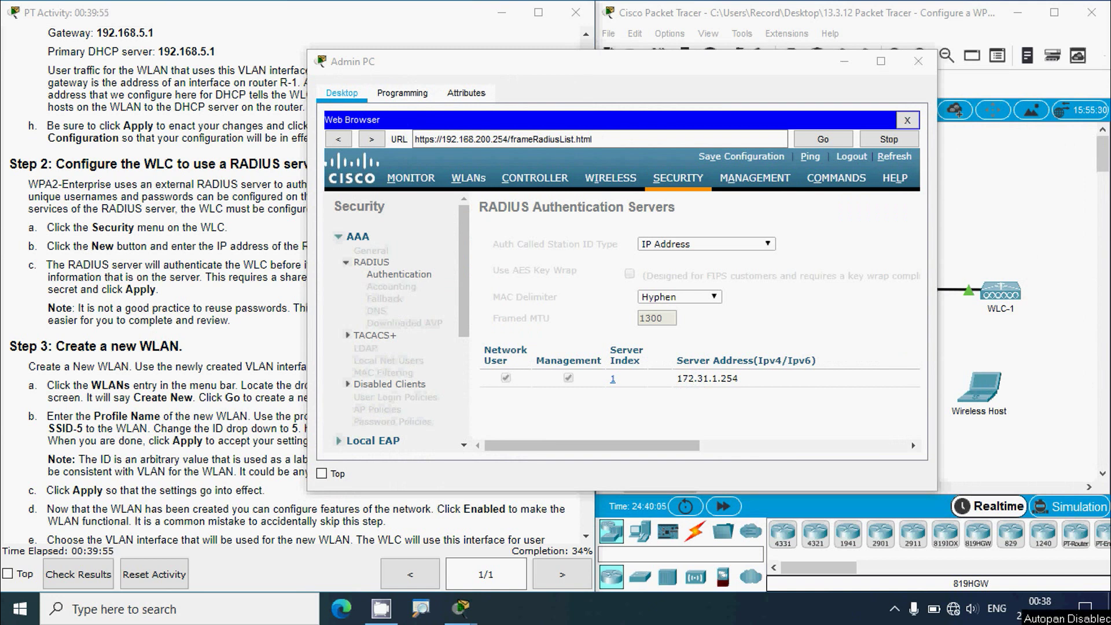
left_click(189, 384)
scroll(129, 372, "down", 2)
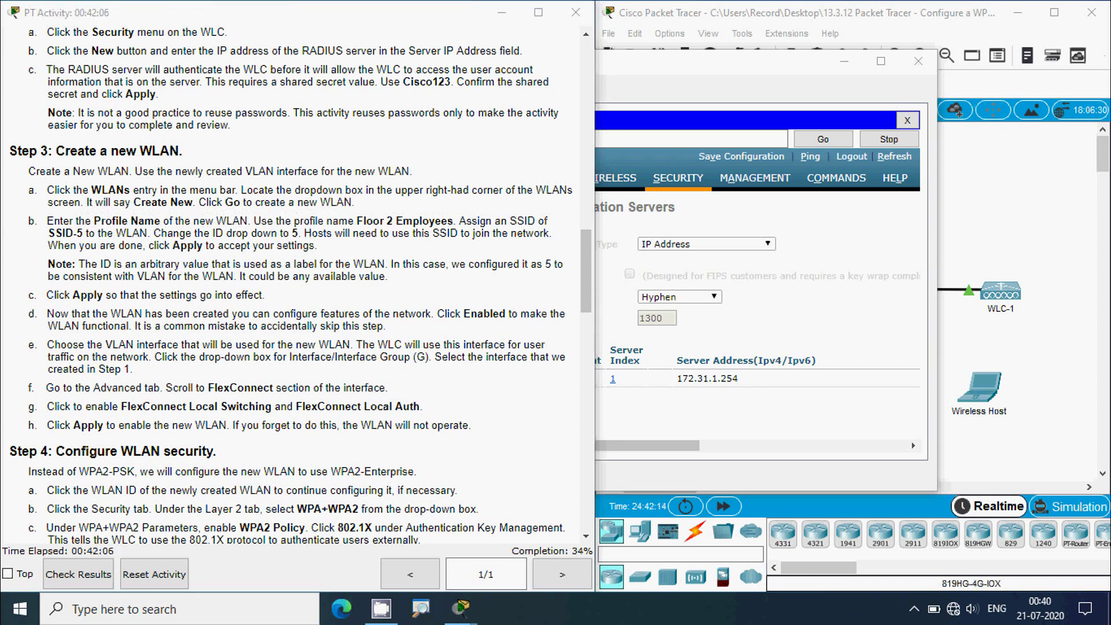
- Start a new WLAN from the controller's WLANs page using Create New
left_click(661, 74)
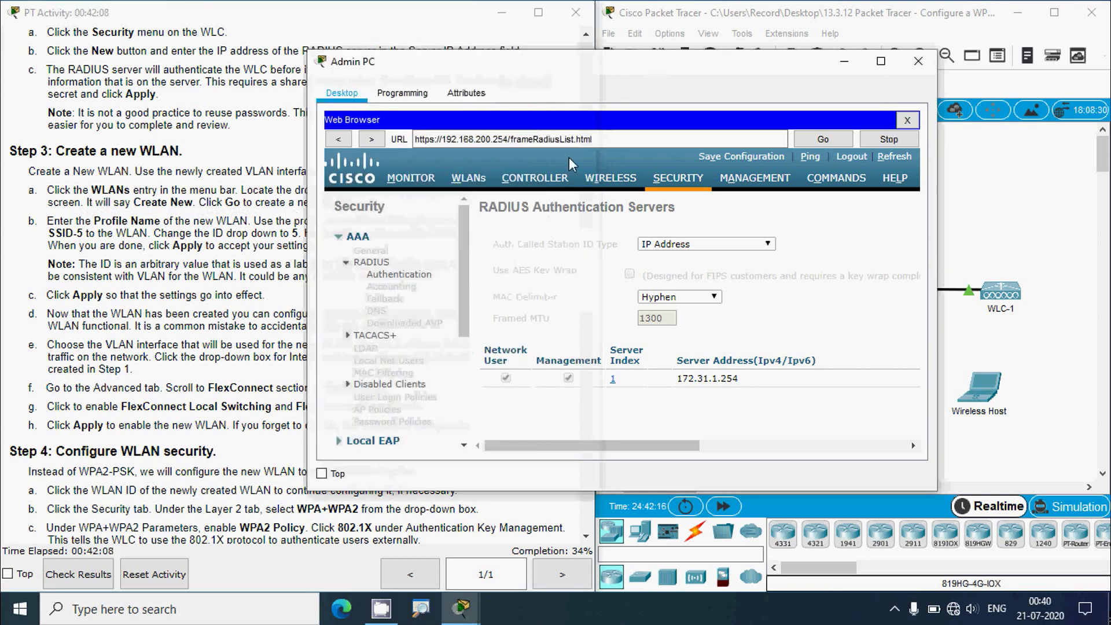
left_click(471, 181)
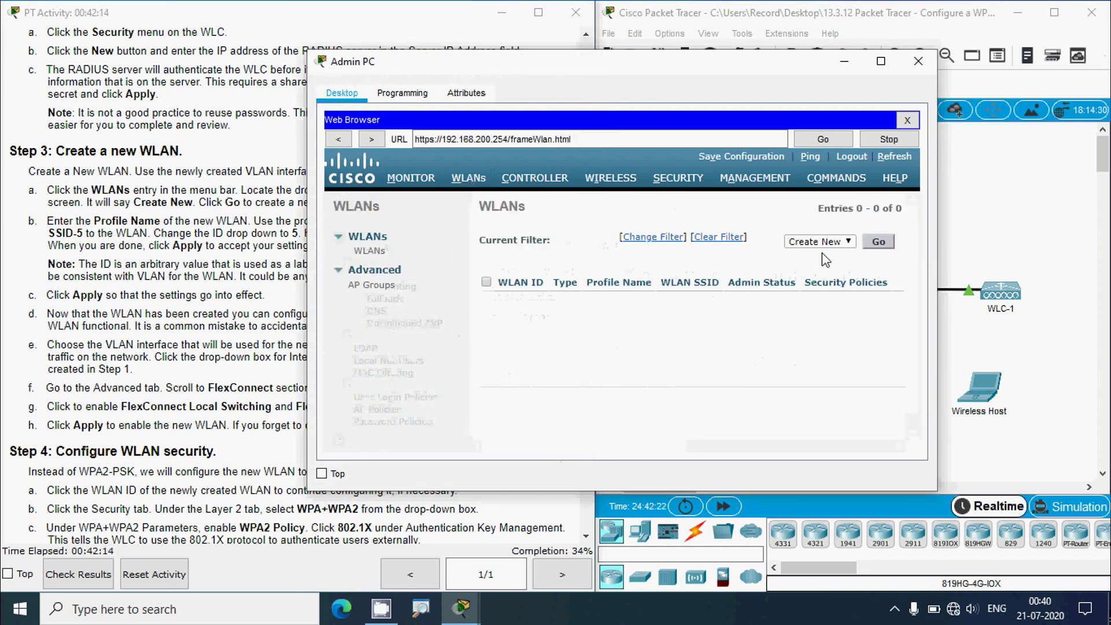
left_click(837, 242)
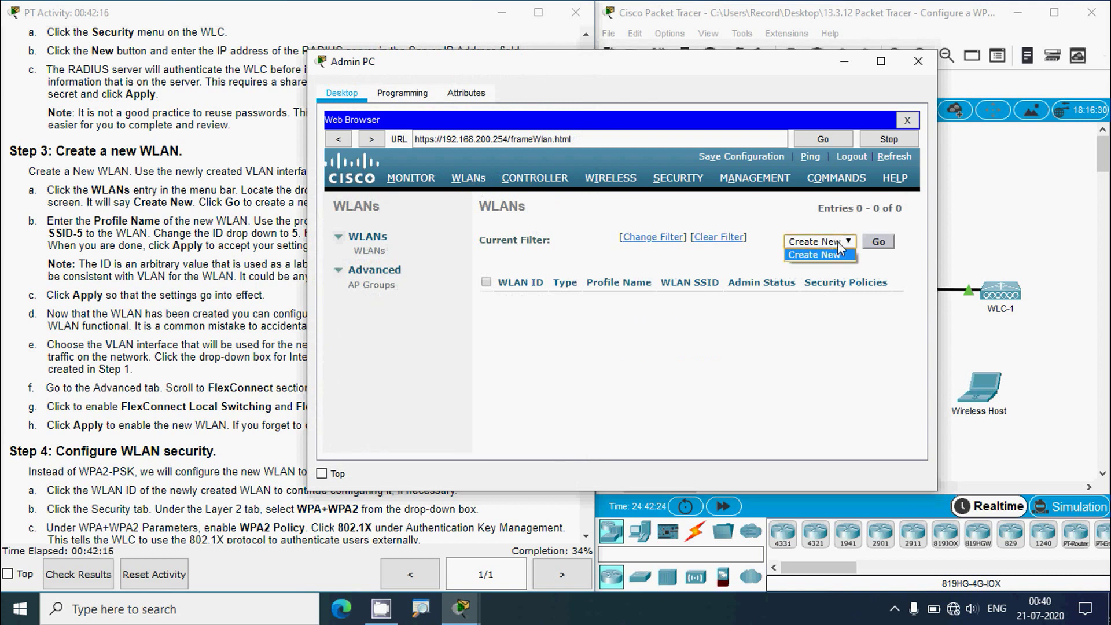
left_click(828, 244)
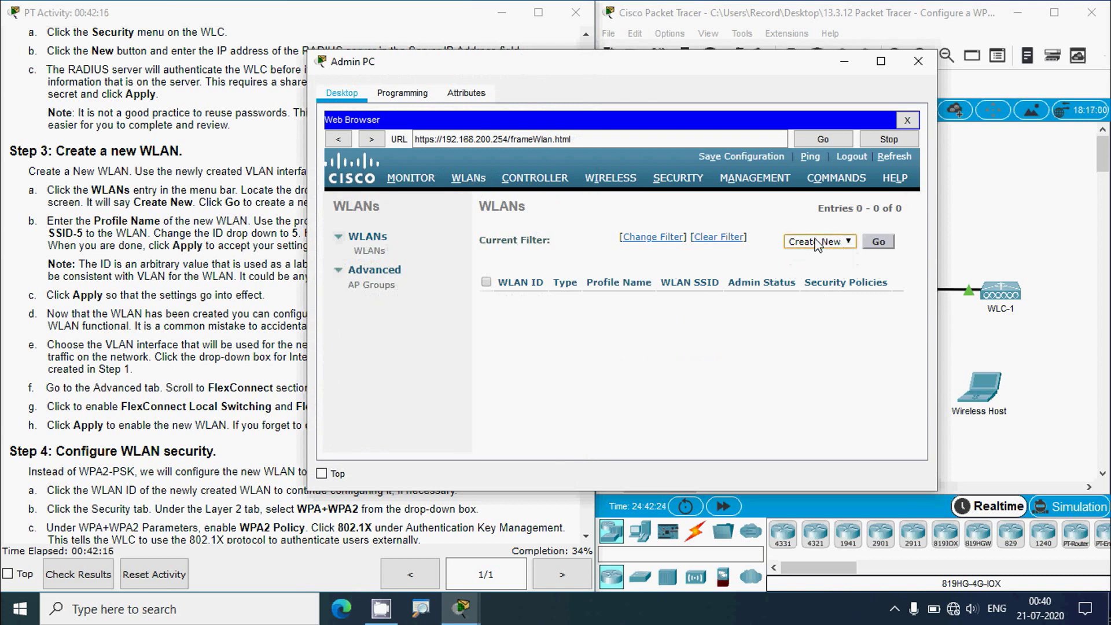
left_click(878, 244)
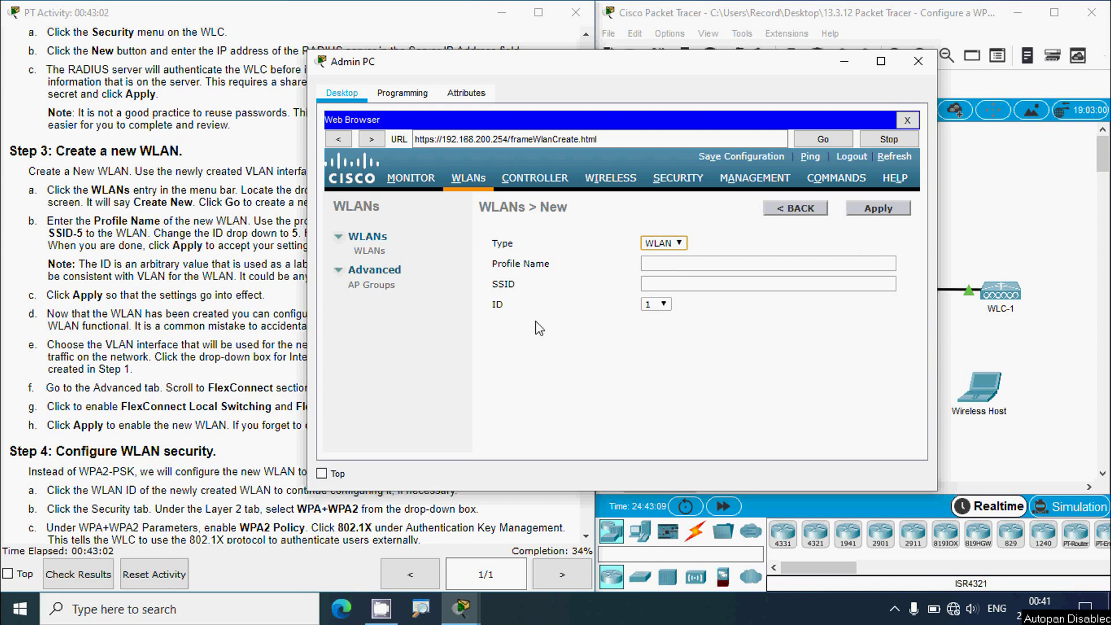
- Enter profile name 'Floor 2 Employees' and SSID 'SSID-5' for the new WLAN
left_click(154, 259)
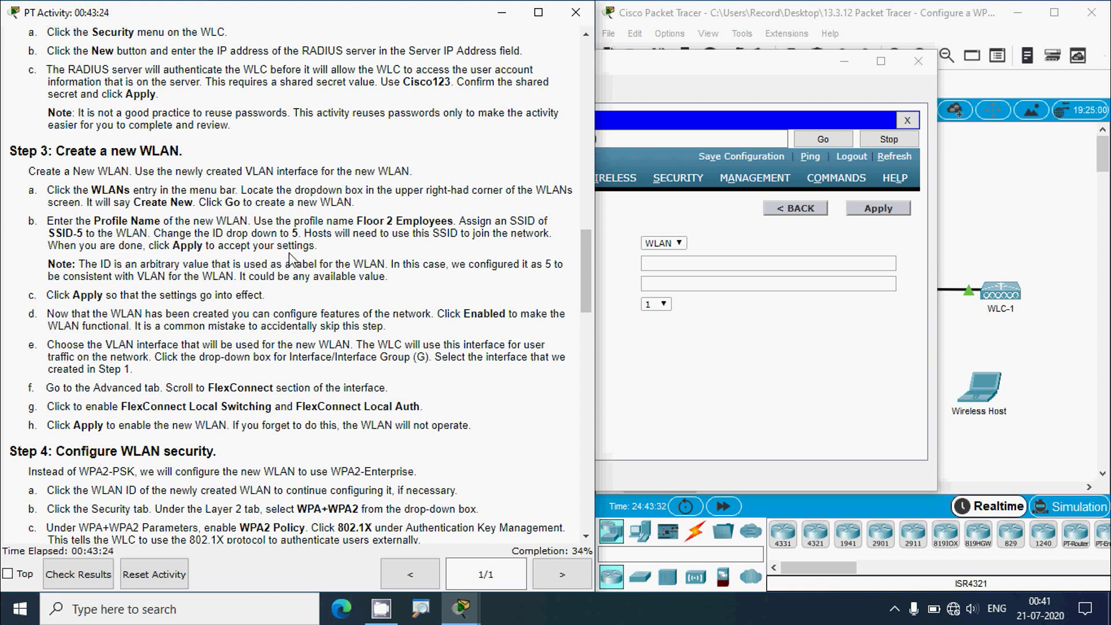
left_click_drag(357, 220, 453, 220)
key("ctrl+c")
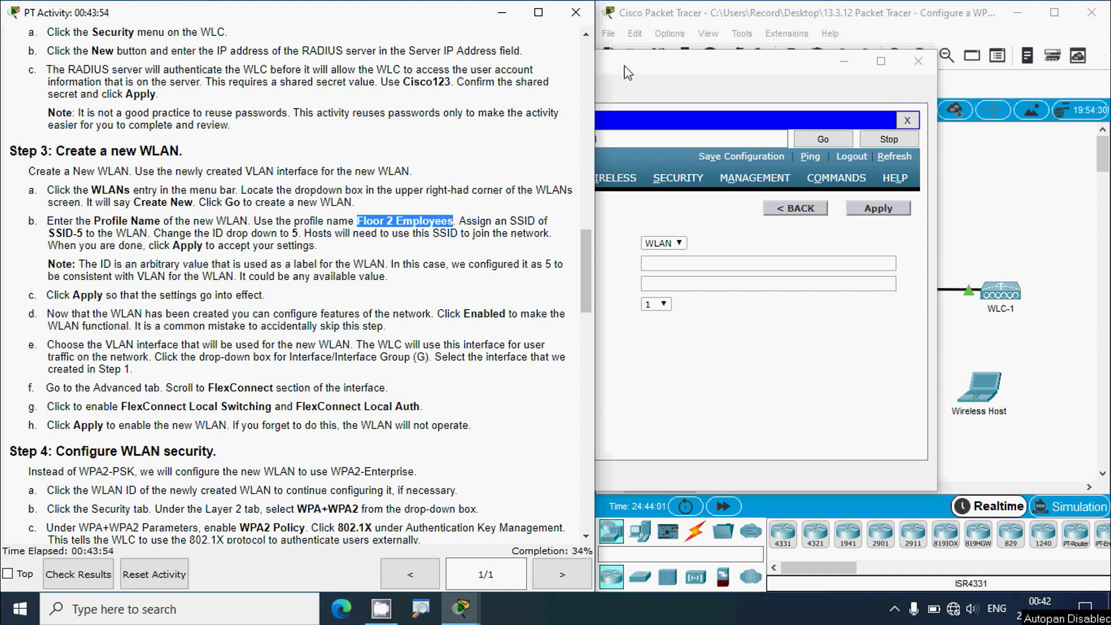
left_click(640, 99)
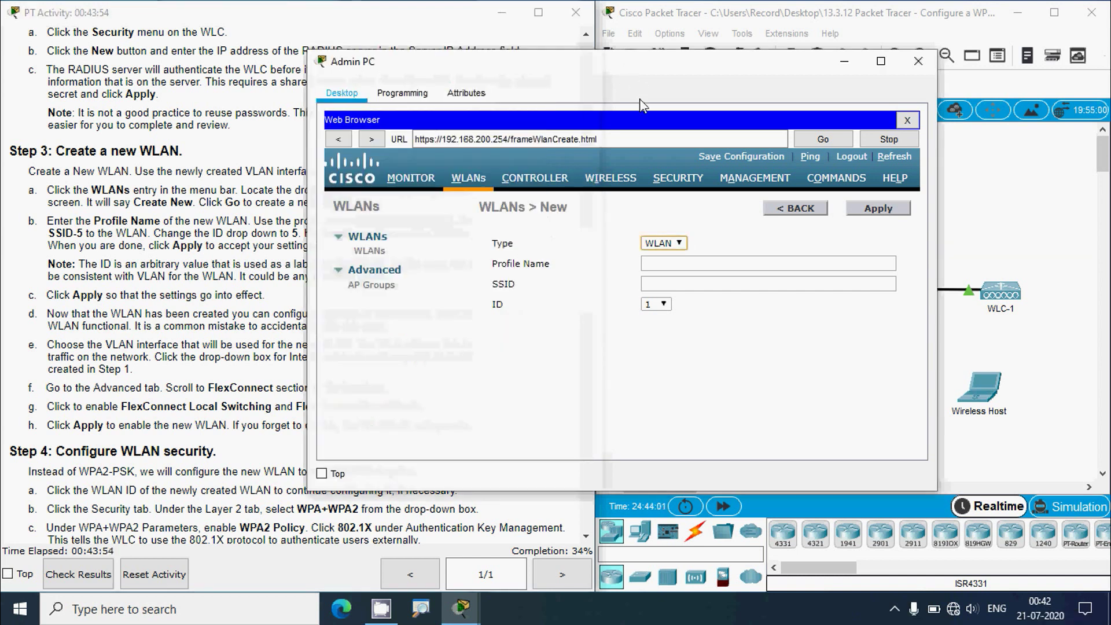
left_click(660, 269)
key("ctrl+v")
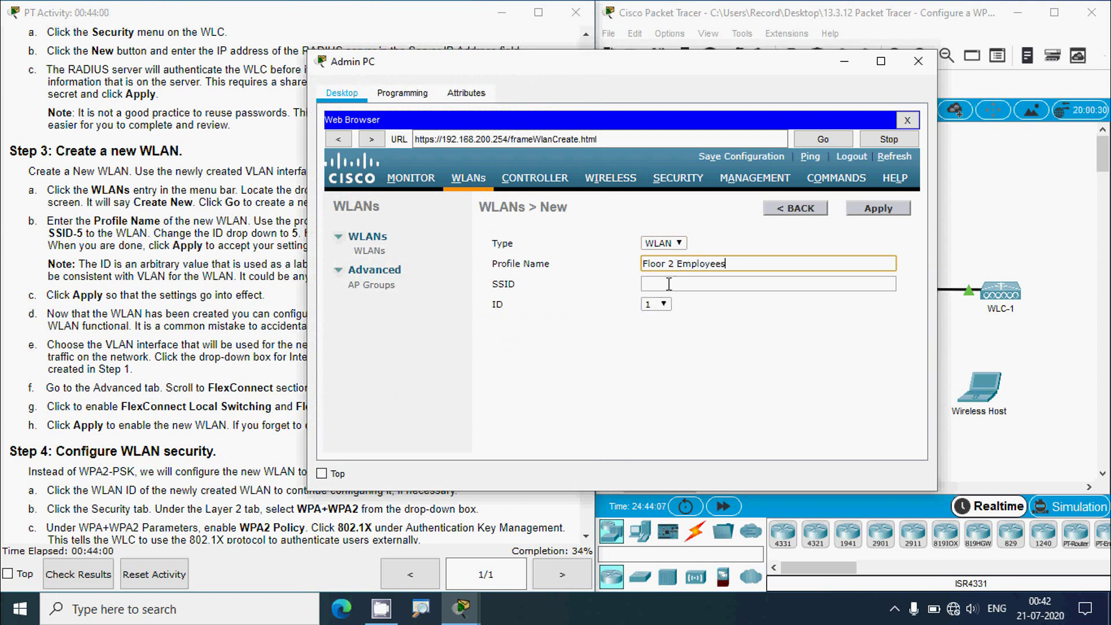
left_click(668, 283)
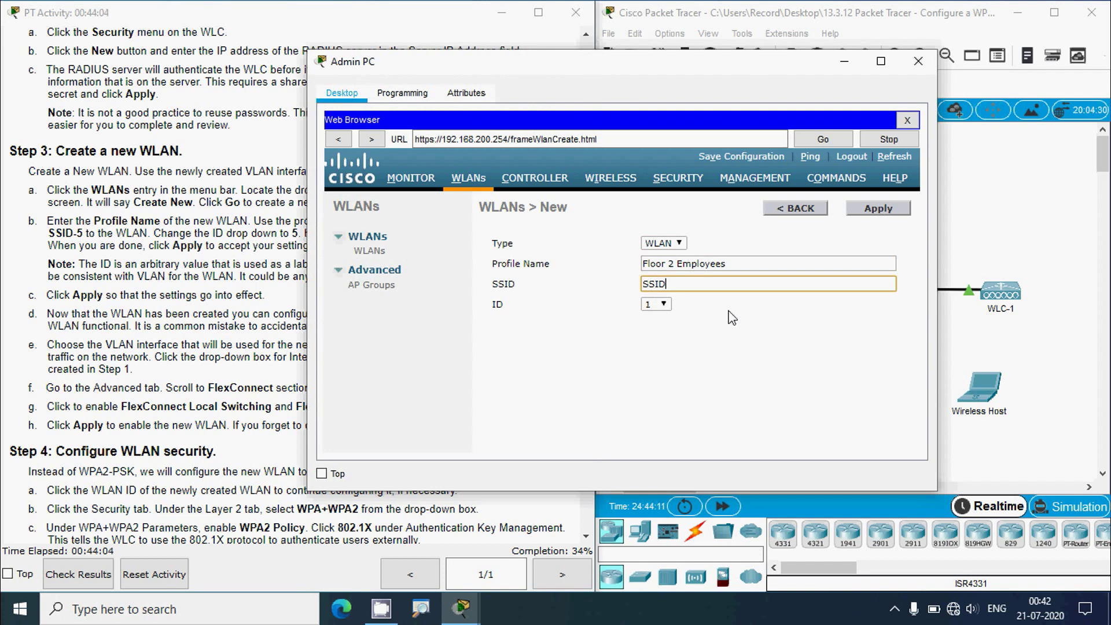
type("SSID-5")
- Set the new WLAN's ID to 5
left_click(186, 260)
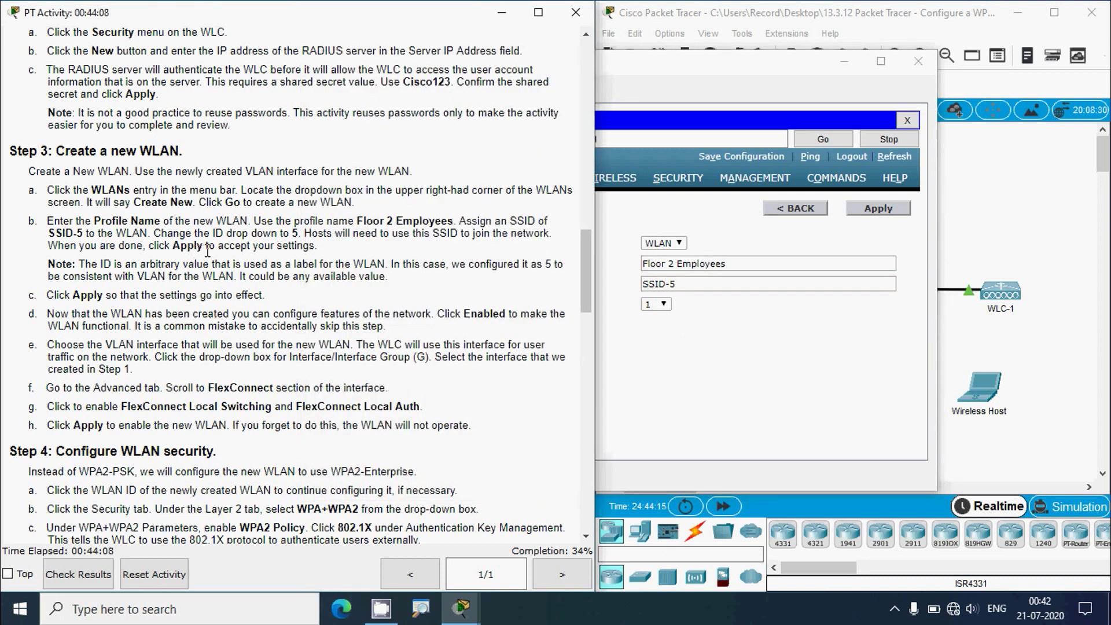
left_click(658, 345)
left_click(655, 304)
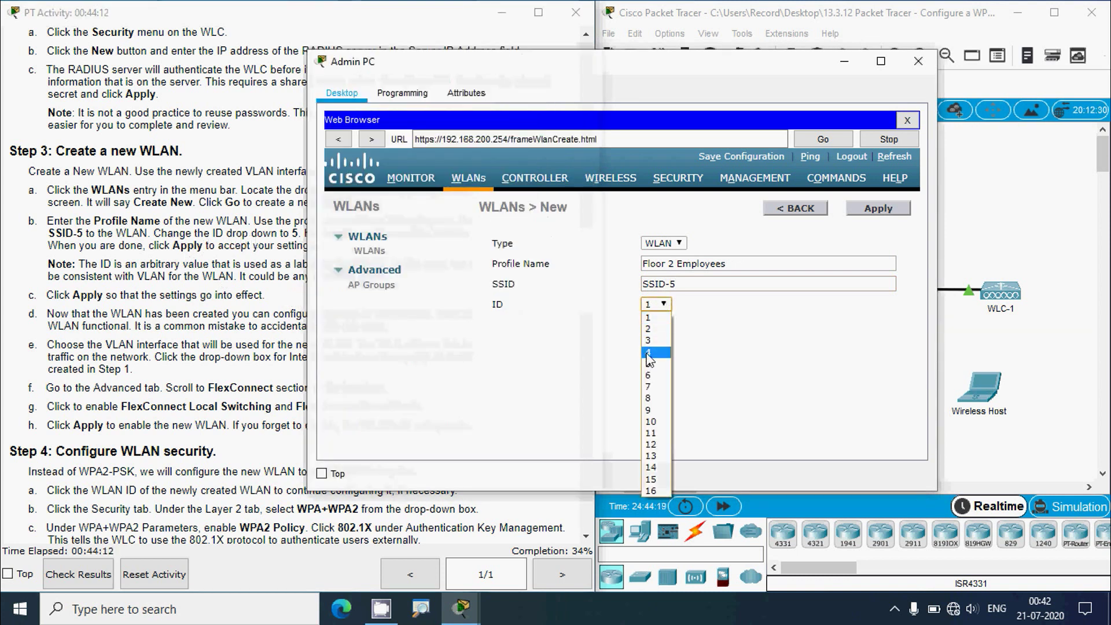
left_click(649, 364)
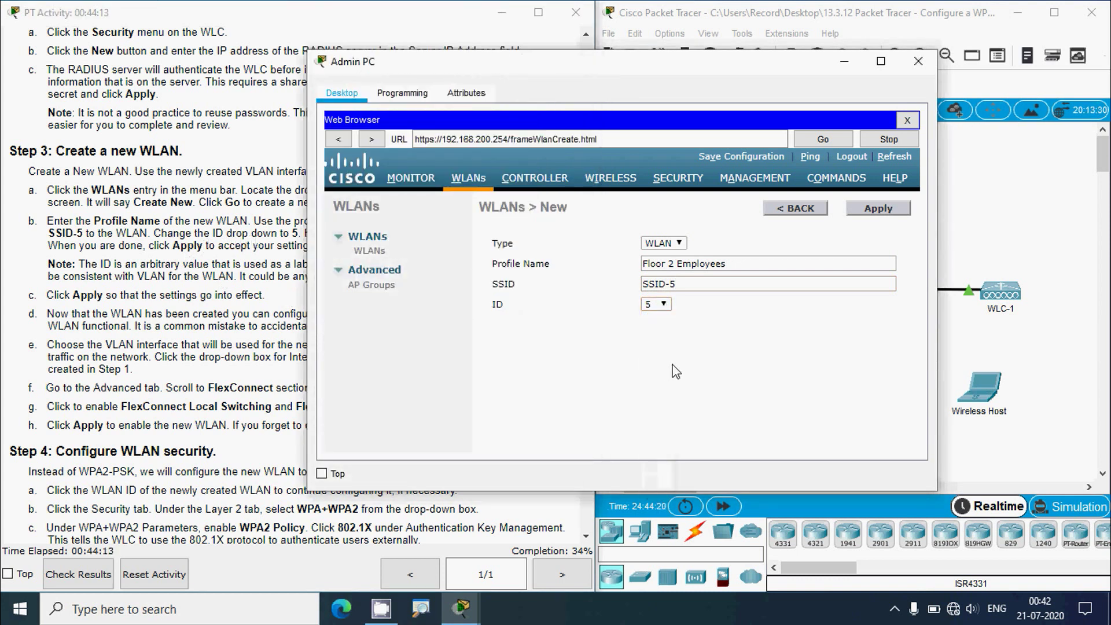
left_click(202, 262)
left_click(714, 397)
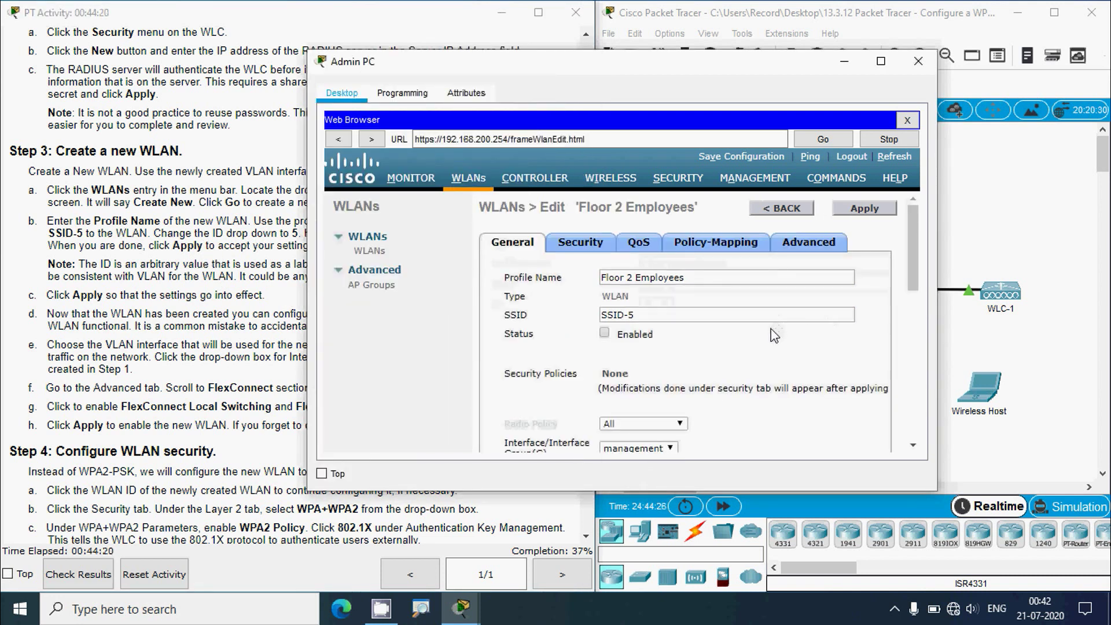
- Apply the Floor 2 Employees WLAN and tick its Status Enabled checkbox
left_click(79, 296)
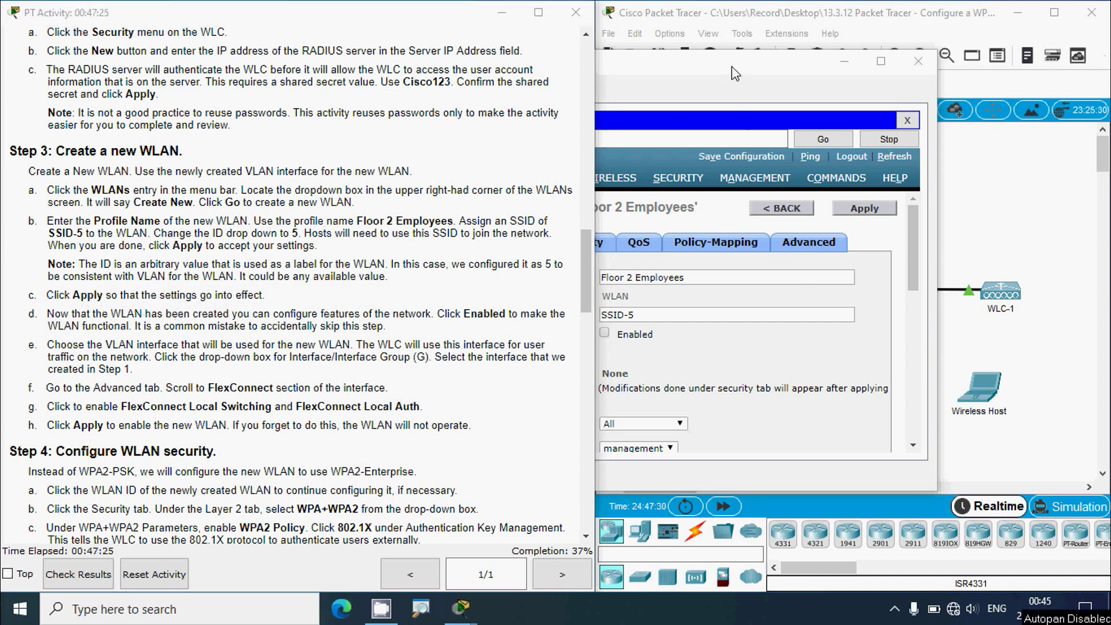
left_click(731, 66)
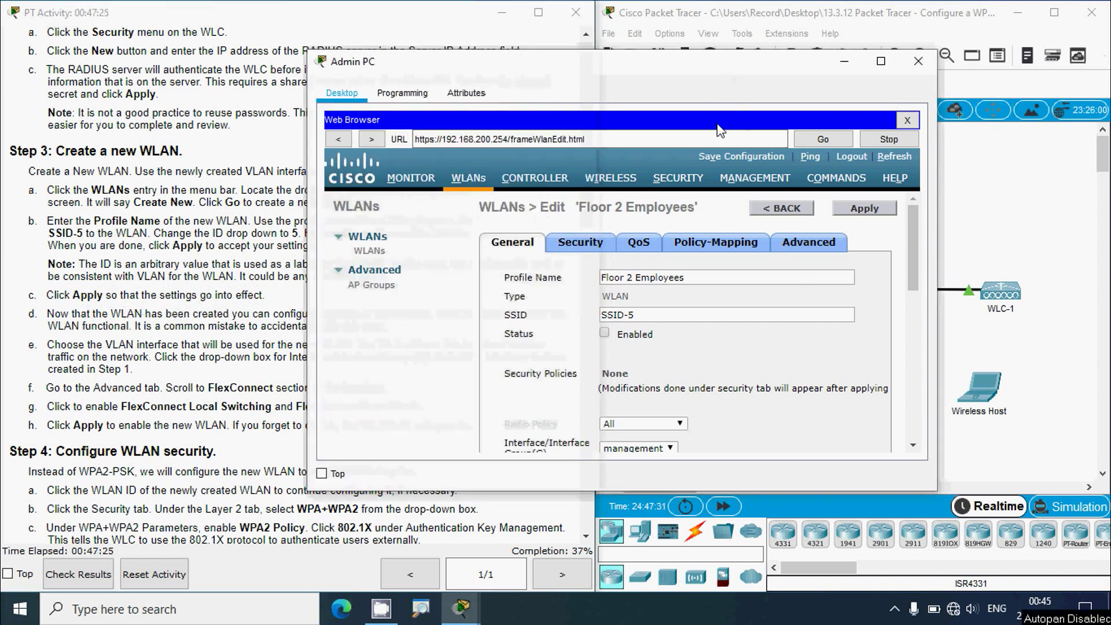
left_click(852, 215)
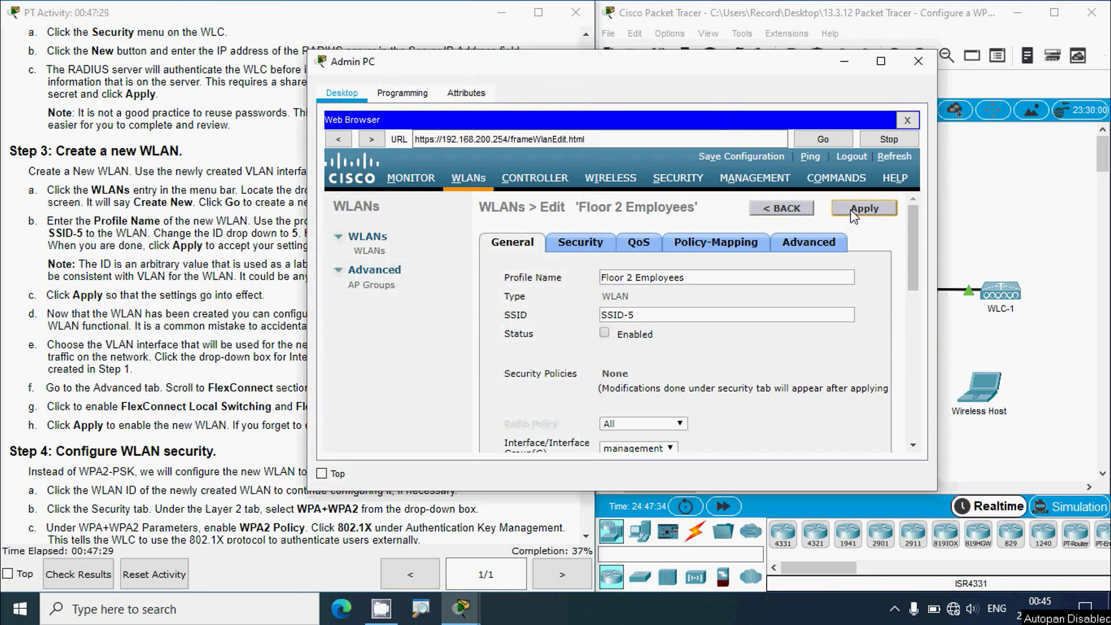
left_click(169, 301)
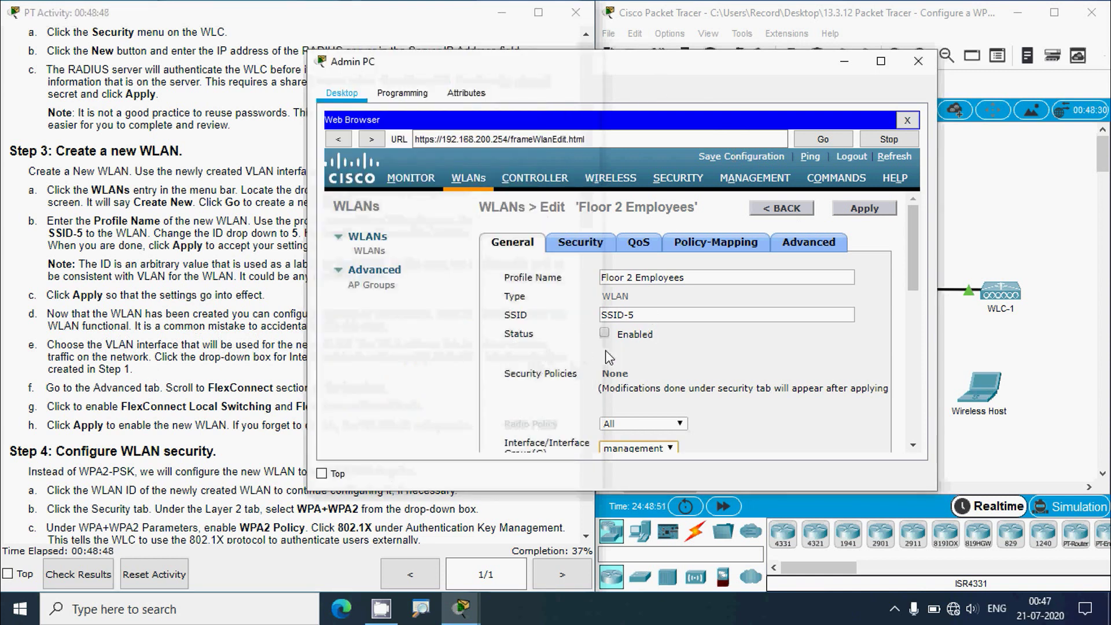
left_click(604, 334)
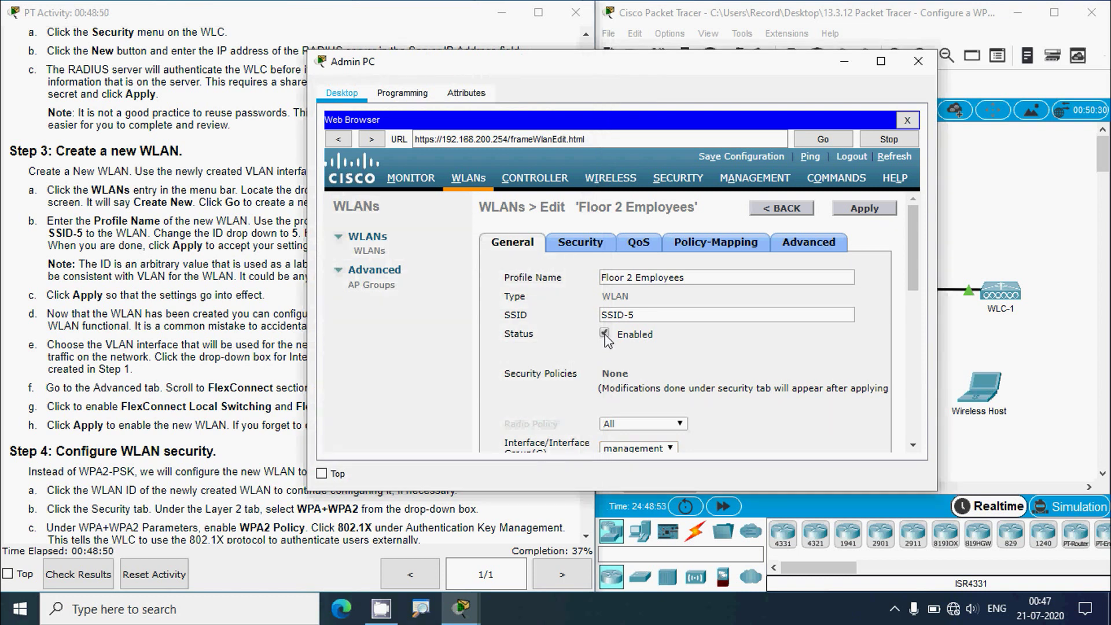
left_click(230, 352)
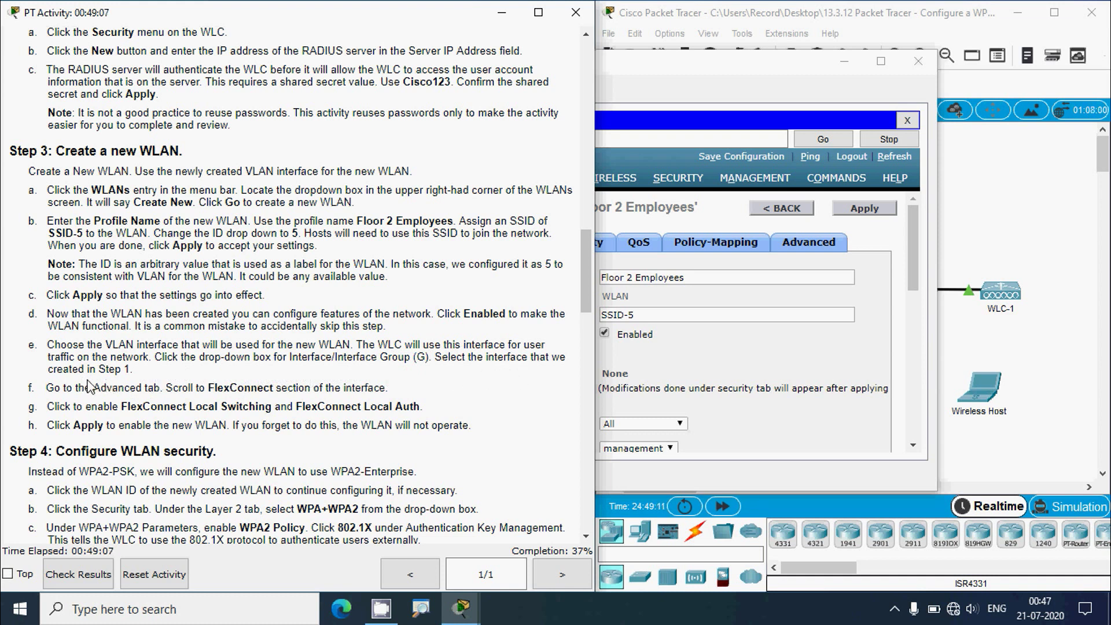
- Change the Floor 2 Employees WLAN's interface from management to WLAN-5
left_click(910, 263)
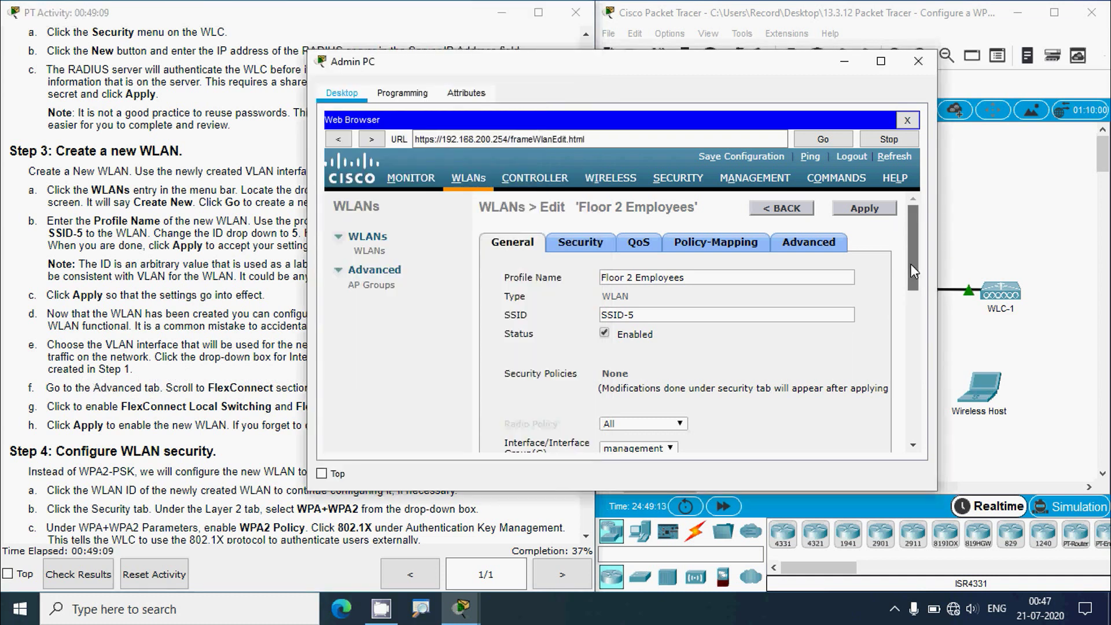
left_click_drag(910, 262, 908, 298)
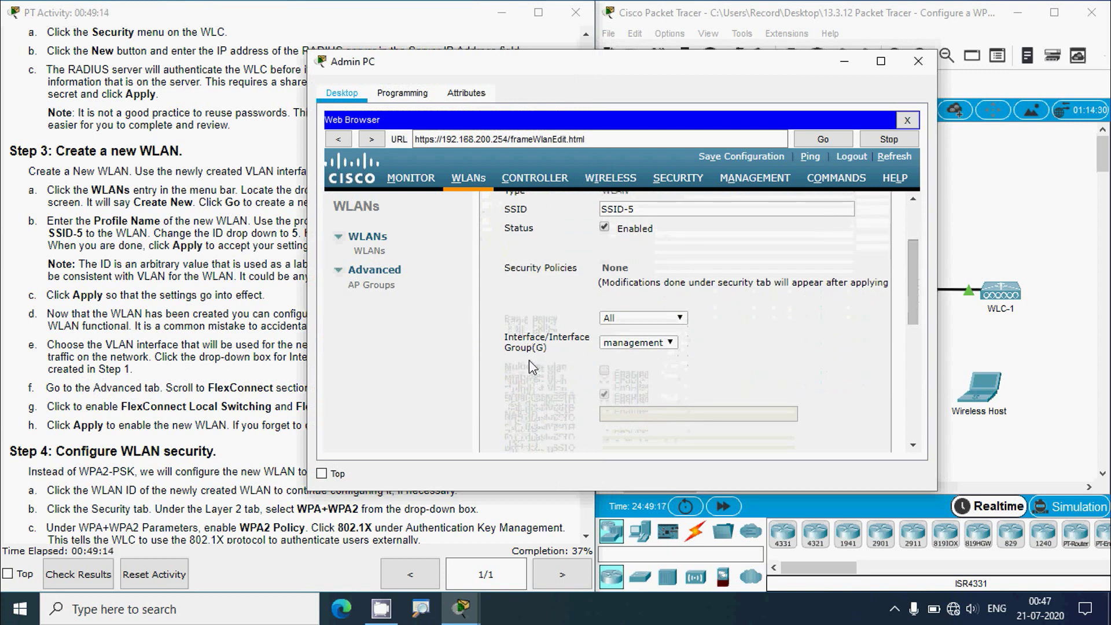
left_click(670, 343)
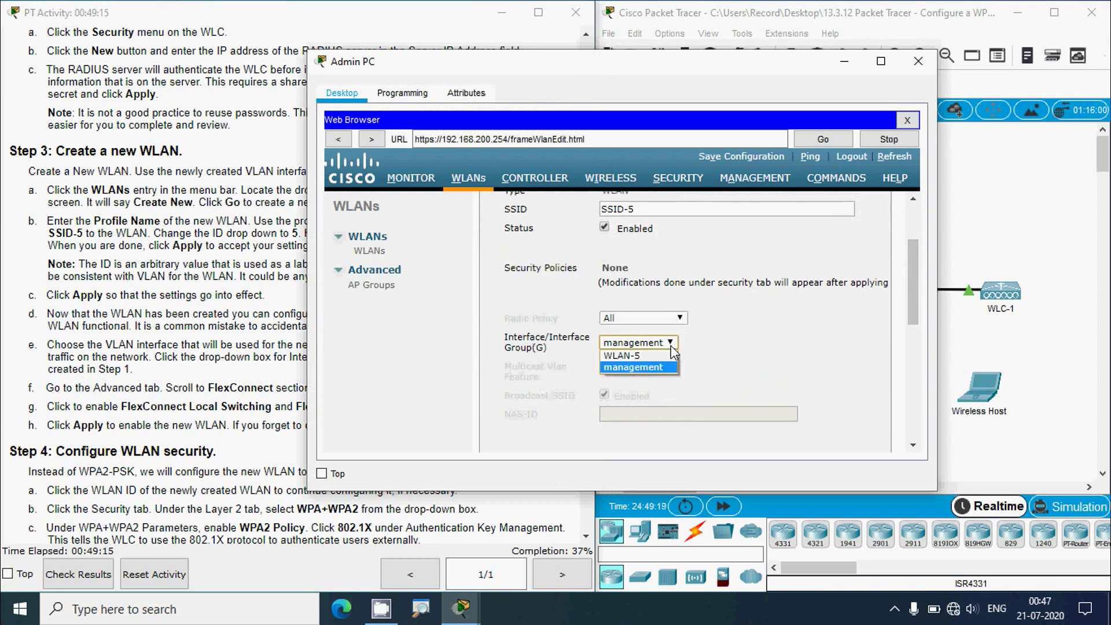
left_click(628, 358)
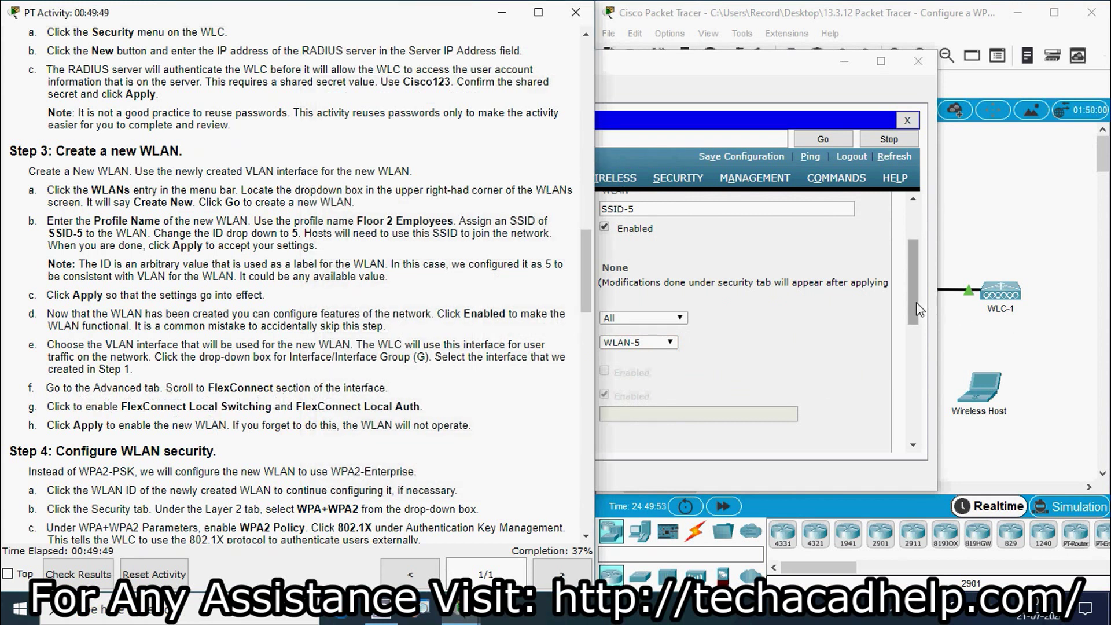
left_click(921, 272)
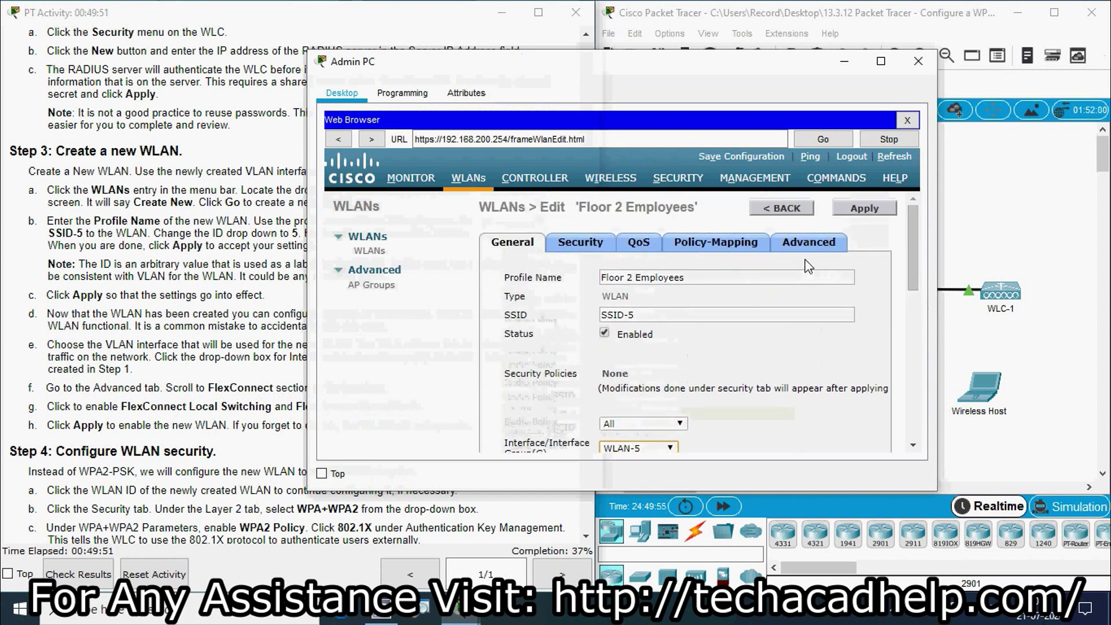
- Show the WLAN's Advanced settings and scroll to the FlexConnect section
left_click(810, 244)
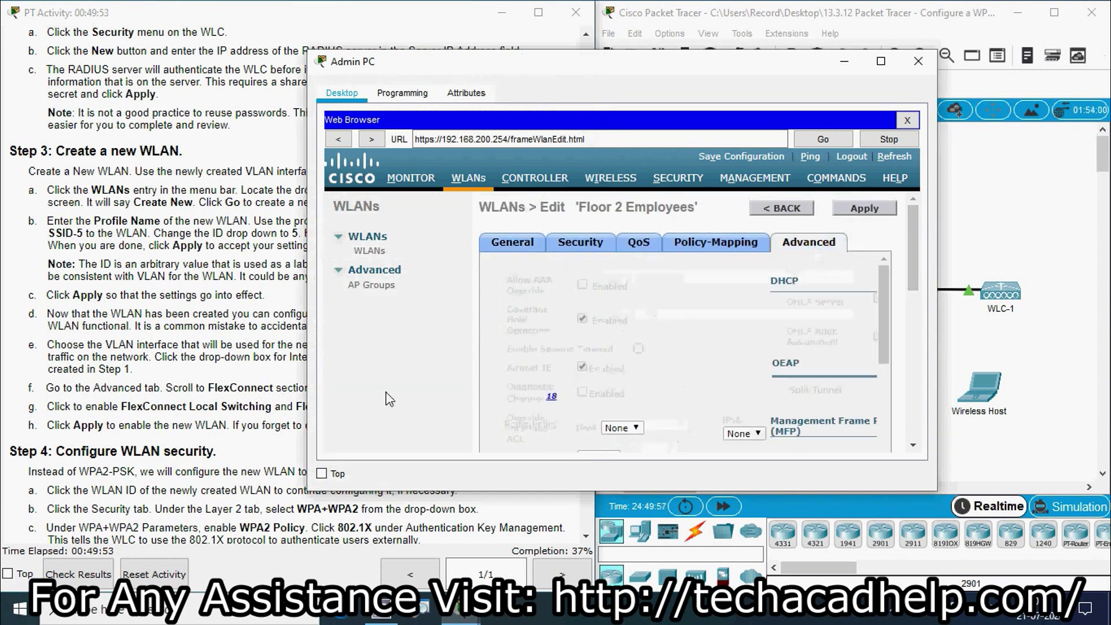
left_click(195, 421)
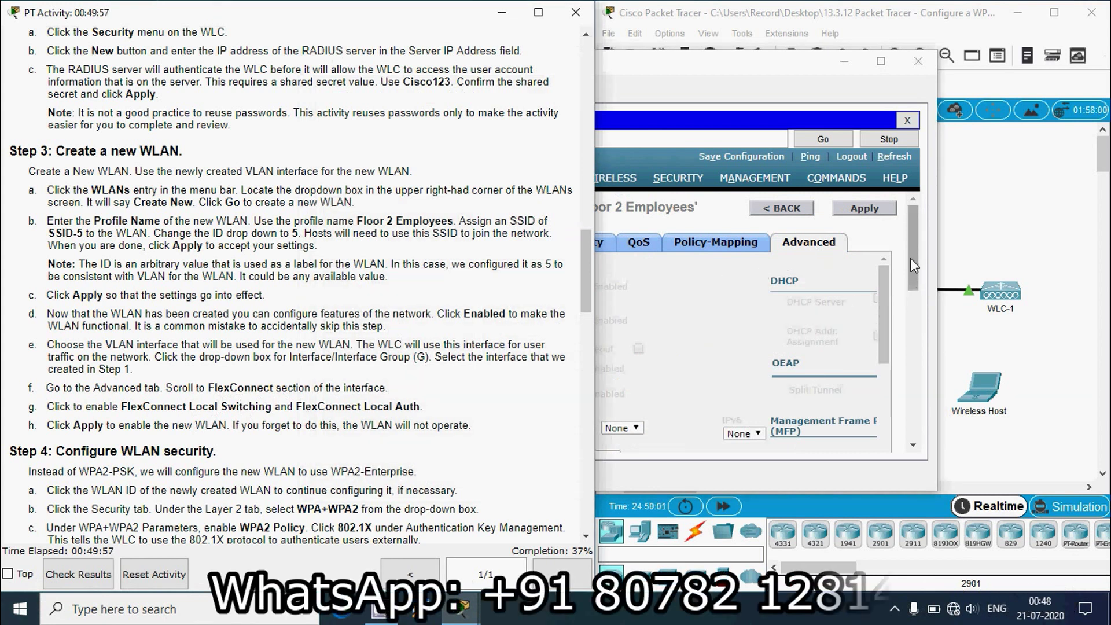
left_click(796, 87)
scroll(811, 324, "down", 3)
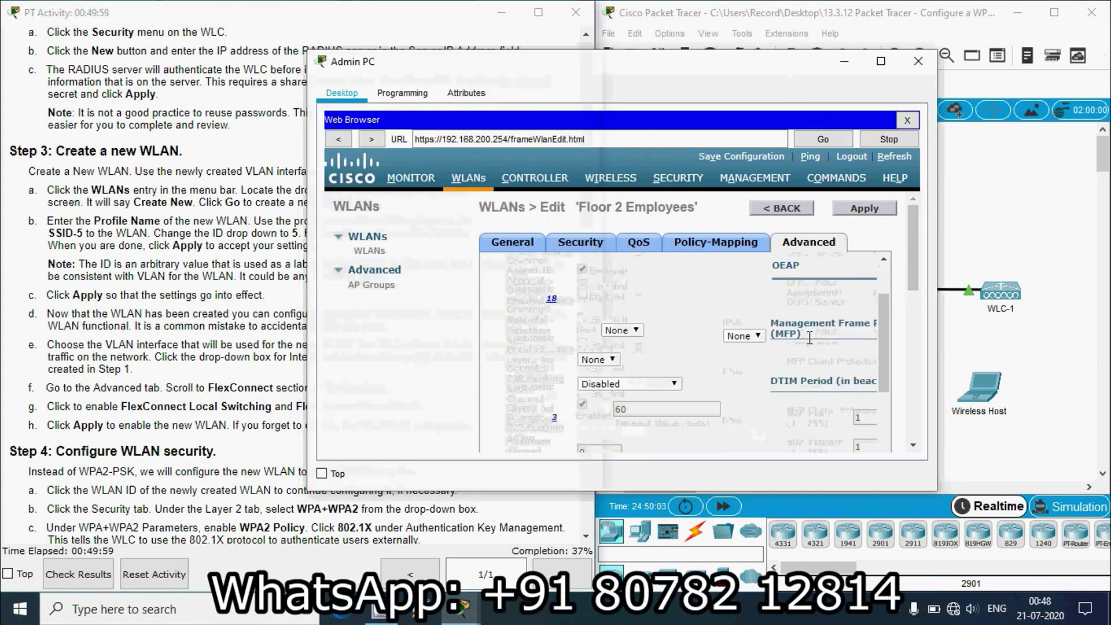
scroll(809, 338, "down", 5)
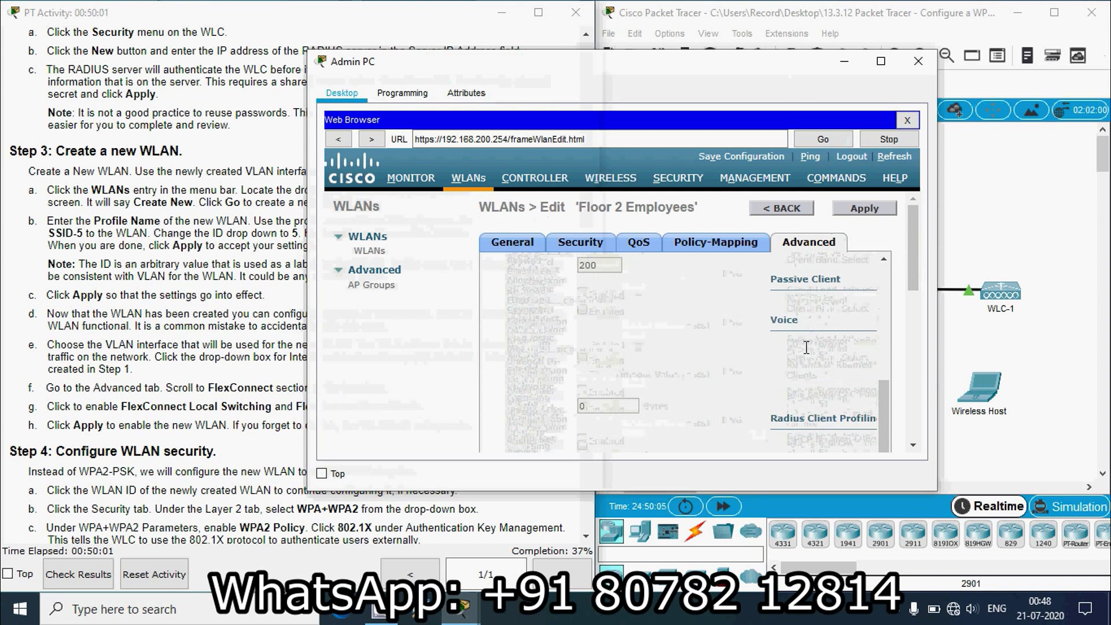
scroll(806, 347, "down", 6)
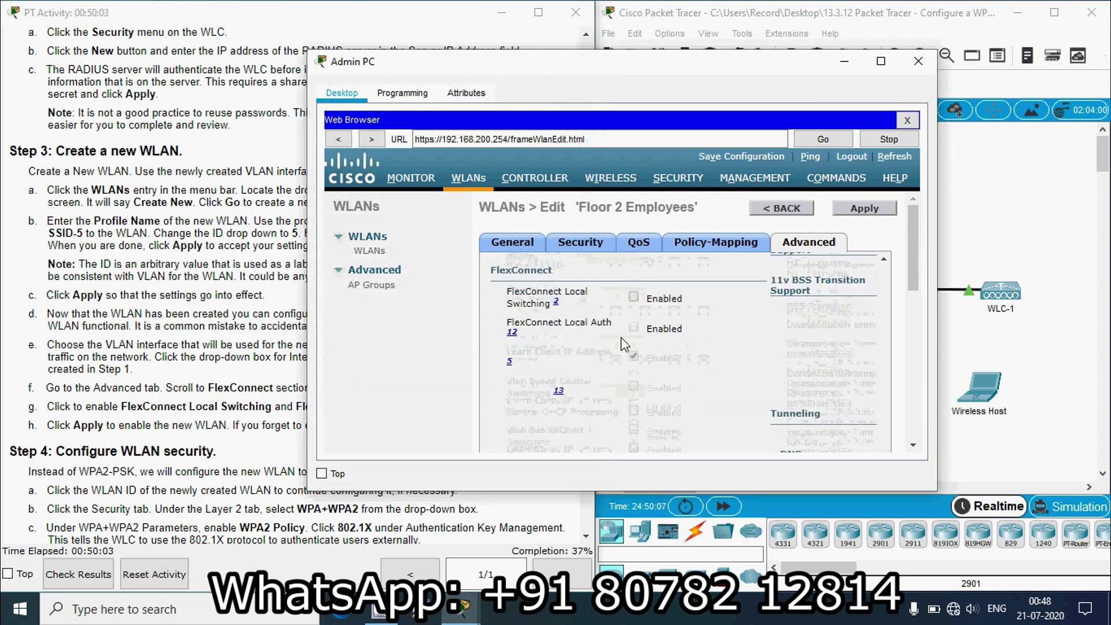
scroll(620, 338, "up", 1)
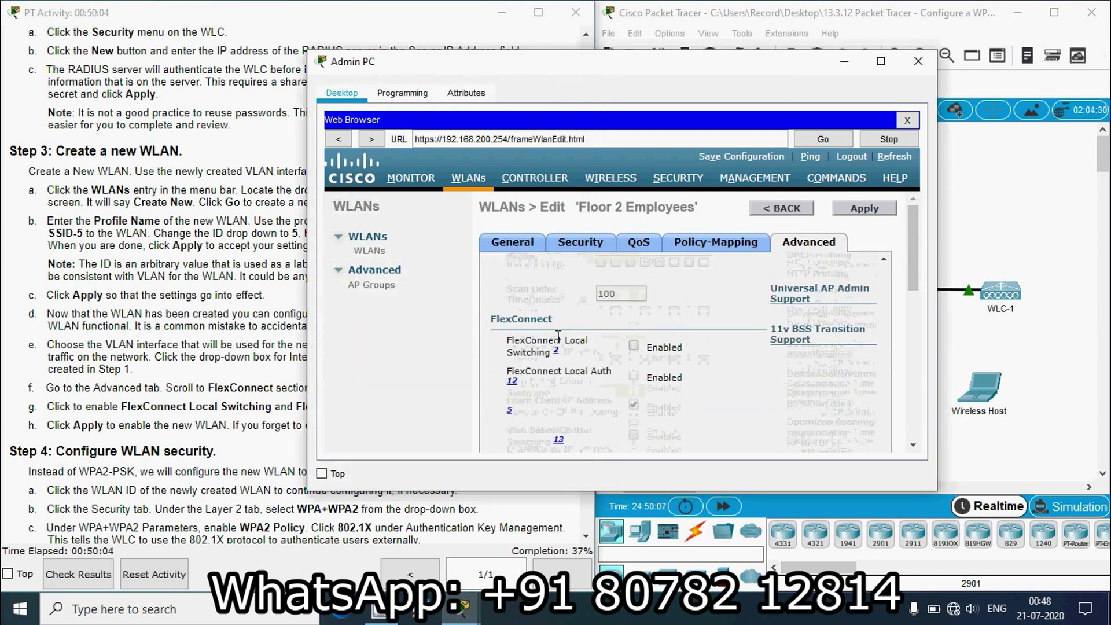
- Enable FlexConnect Local Switching and FlexConnect Local Auth for Floor 2 Employees
left_click(267, 402)
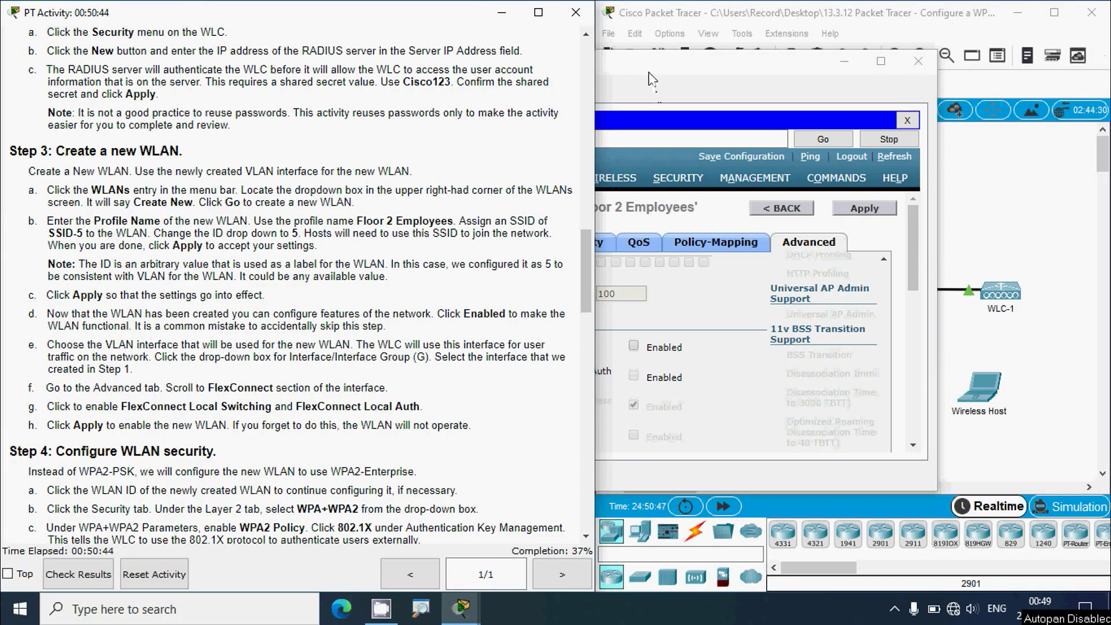
left_click(652, 81)
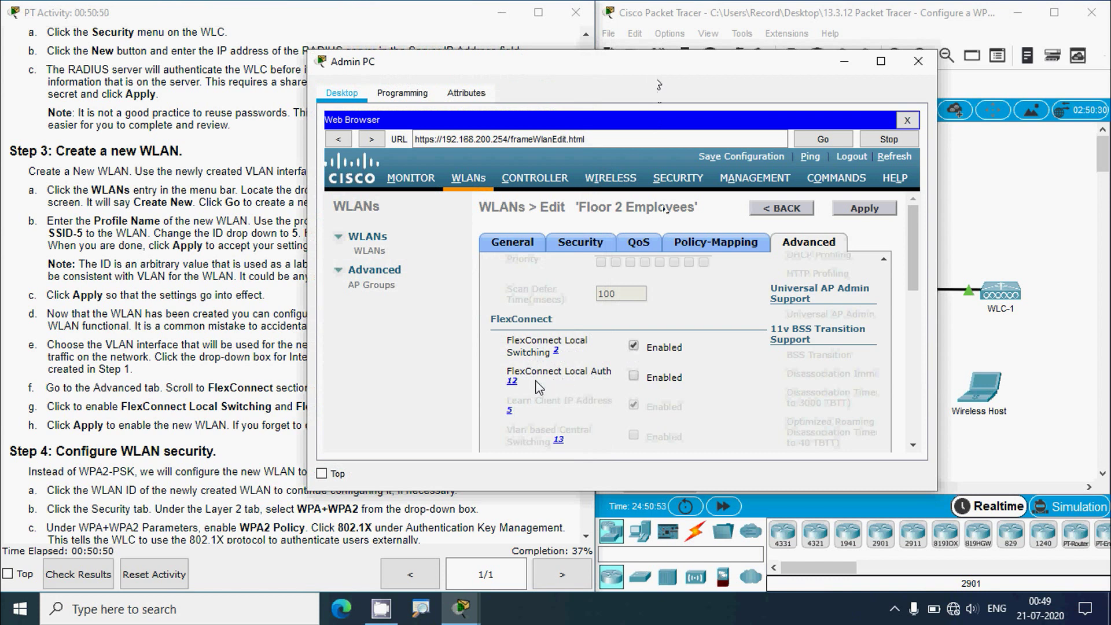
left_click(635, 377)
left_click(244, 403)
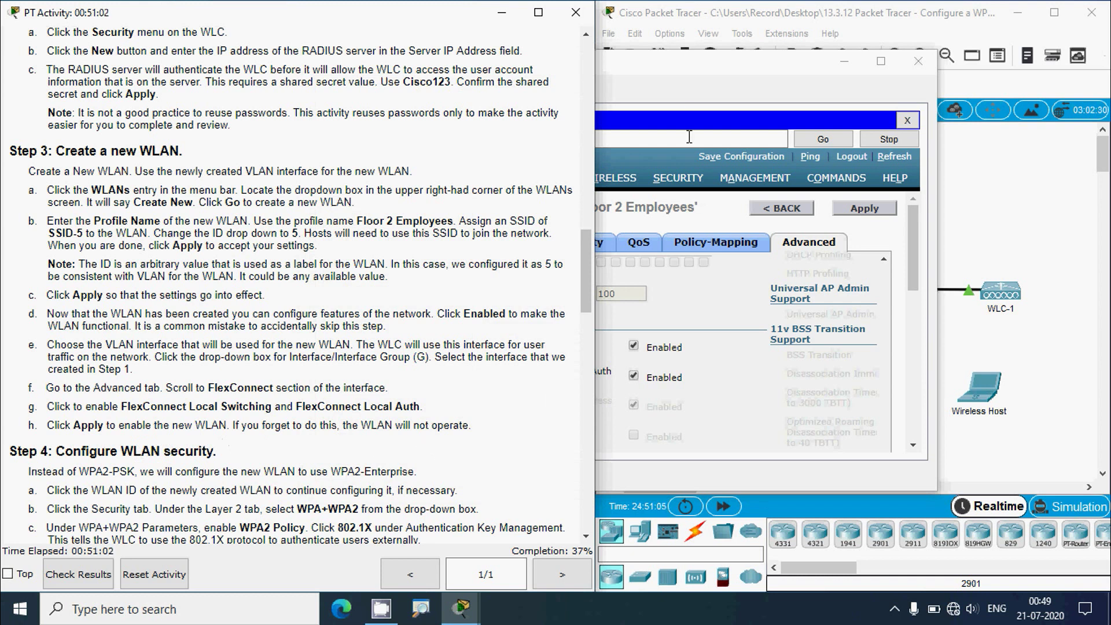
left_click(696, 75)
- Apply the WLAN changes and reopen WLAN 5, Floor 2 Employees, from the WLANs list
left_click(861, 215)
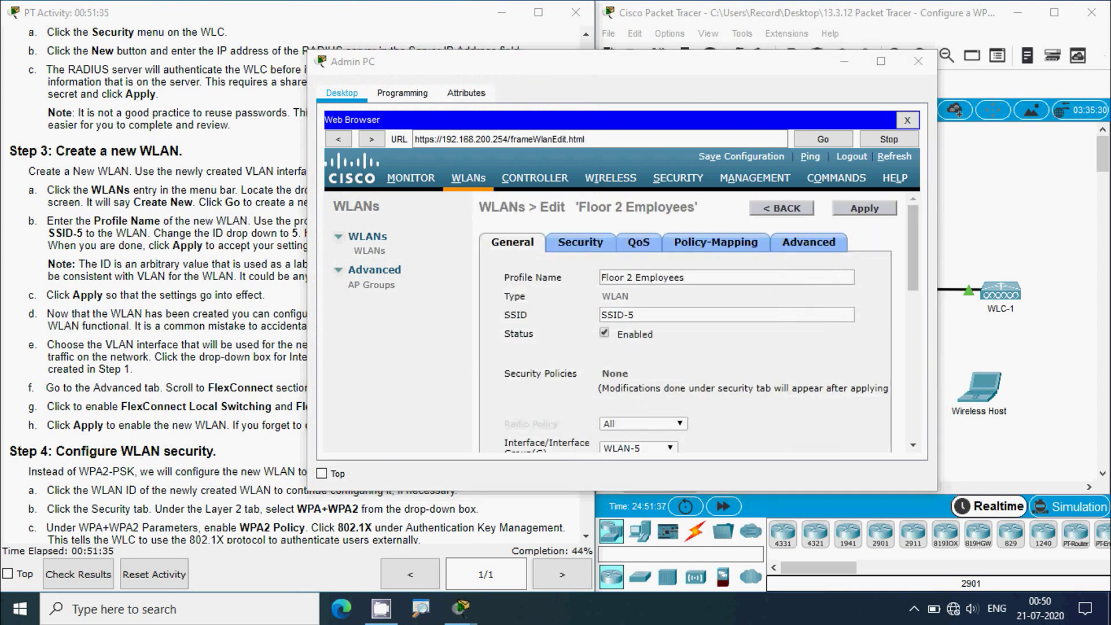
left_click(199, 476)
scroll(199, 475, "down", 5)
scroll(198, 476, "down", 3)
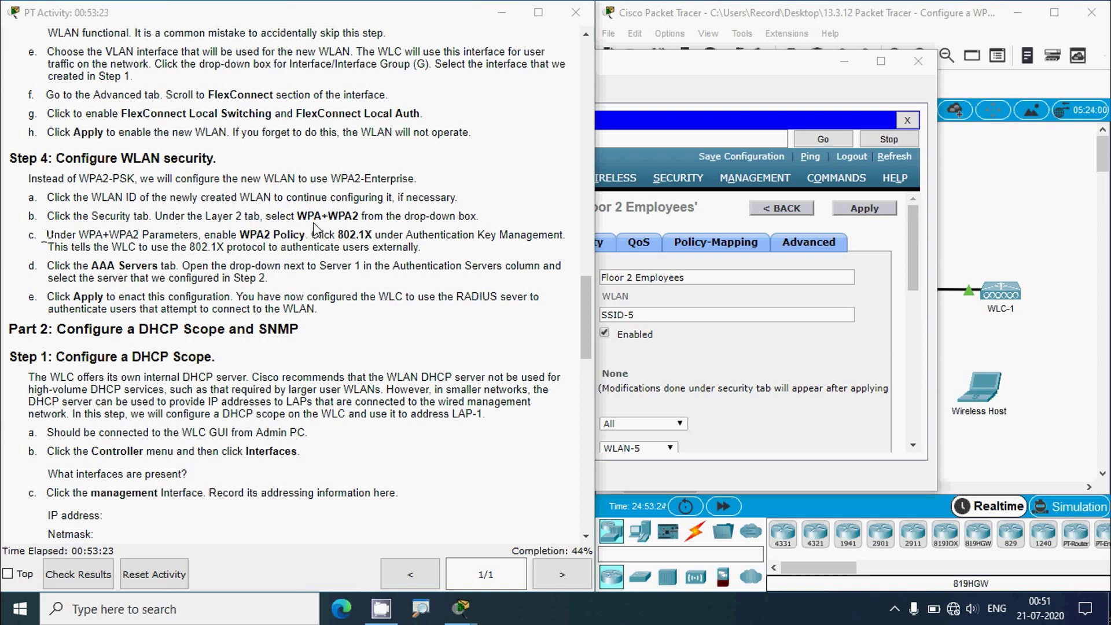
left_click(635, 74)
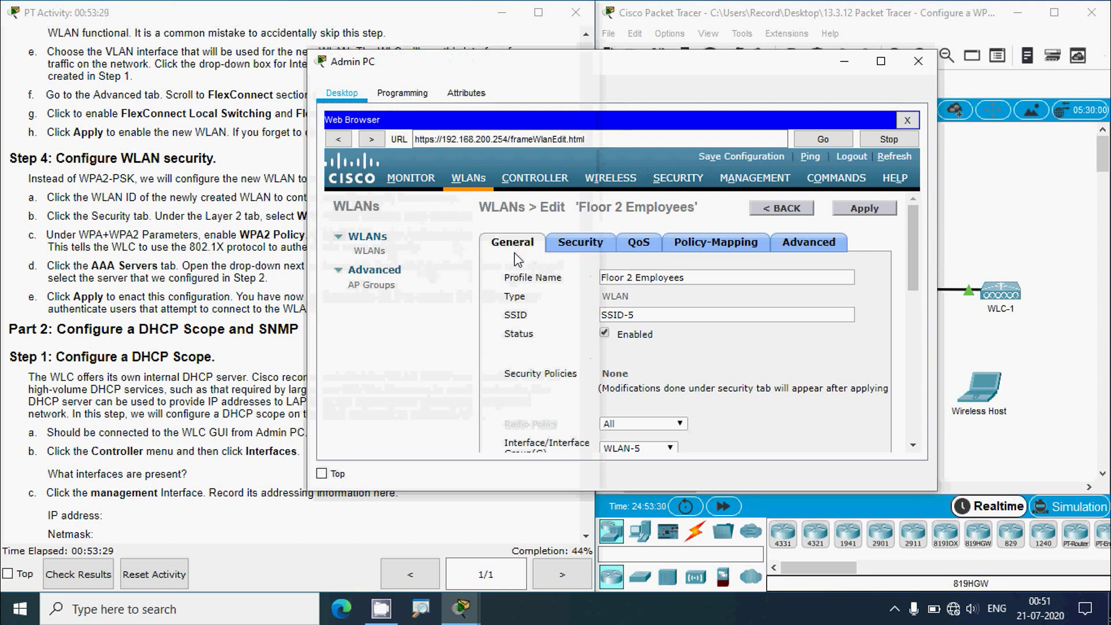
left_click(370, 251)
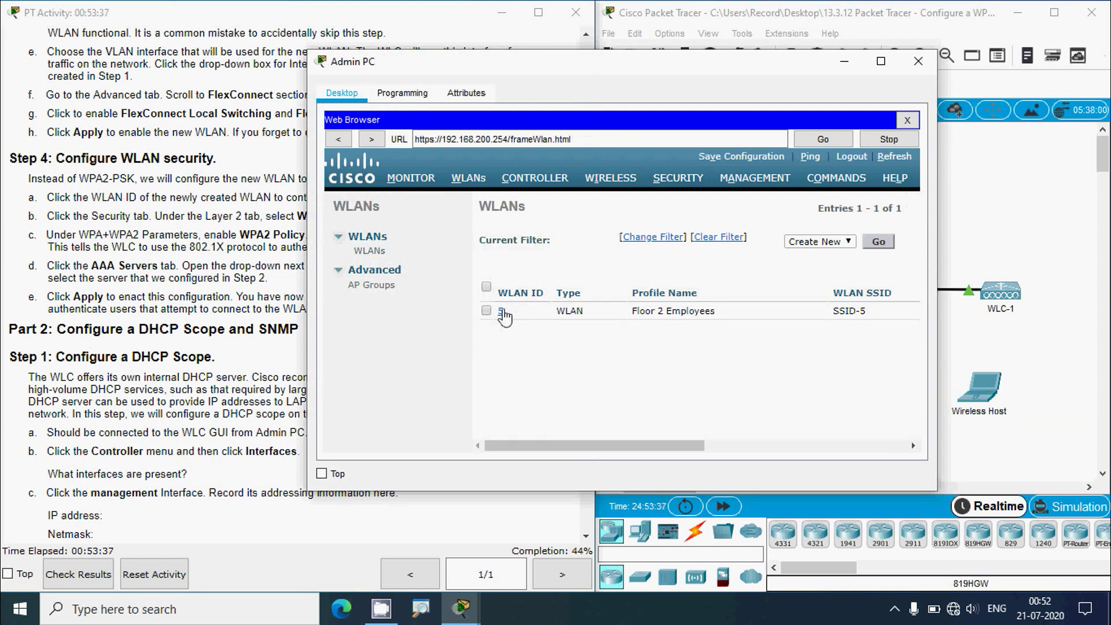
left_click(501, 311)
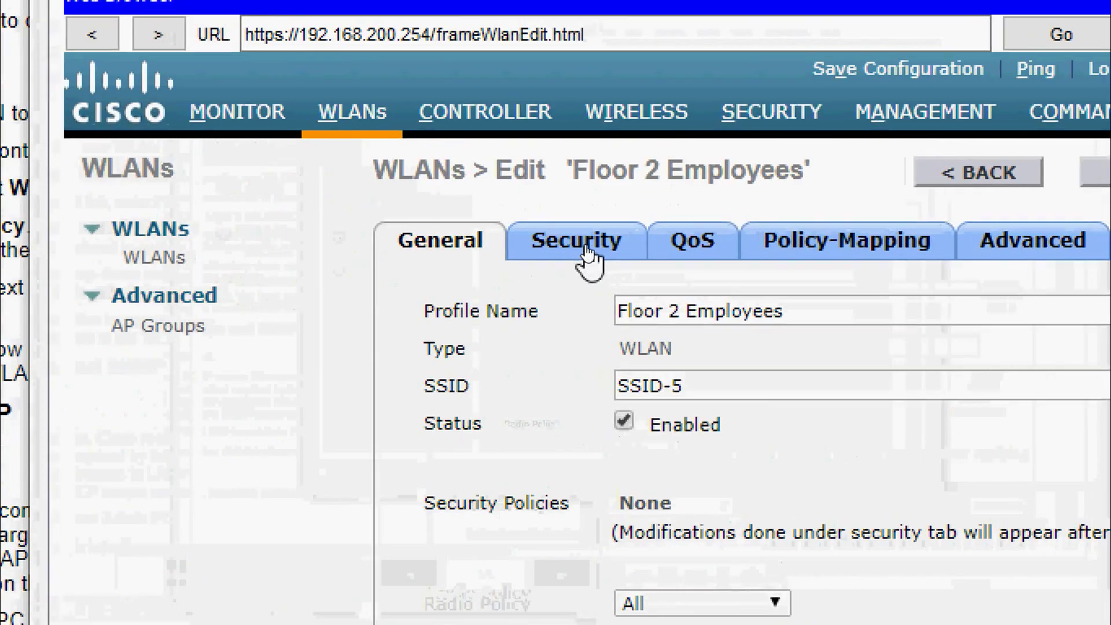
- Set the WLAN's Layer 2 security to WPA+WPA2
left_click(581, 247)
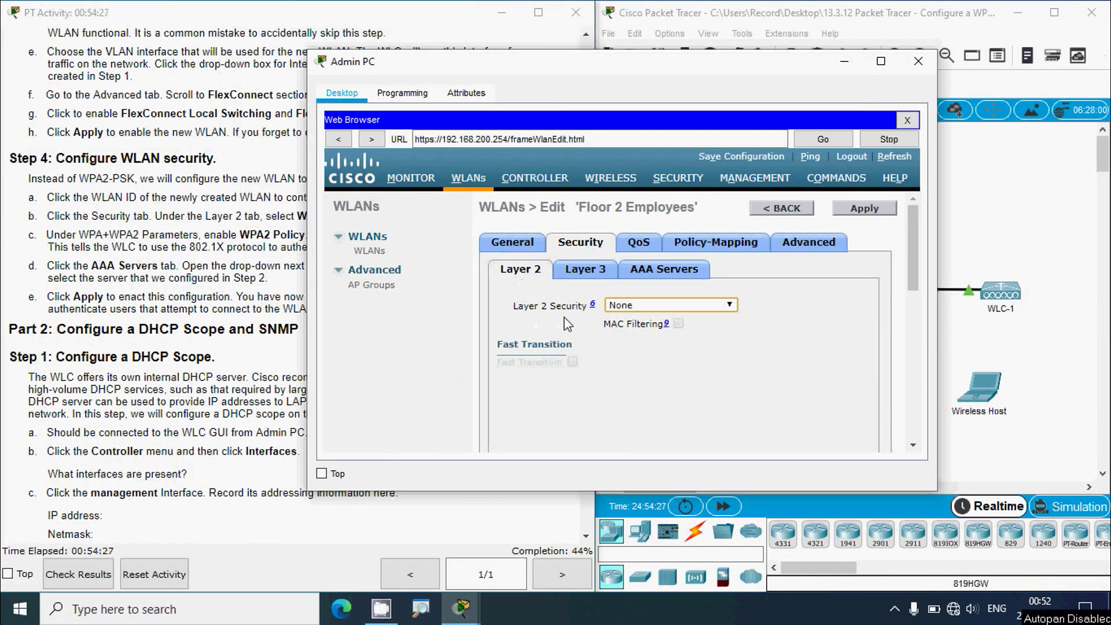
left_click(730, 306)
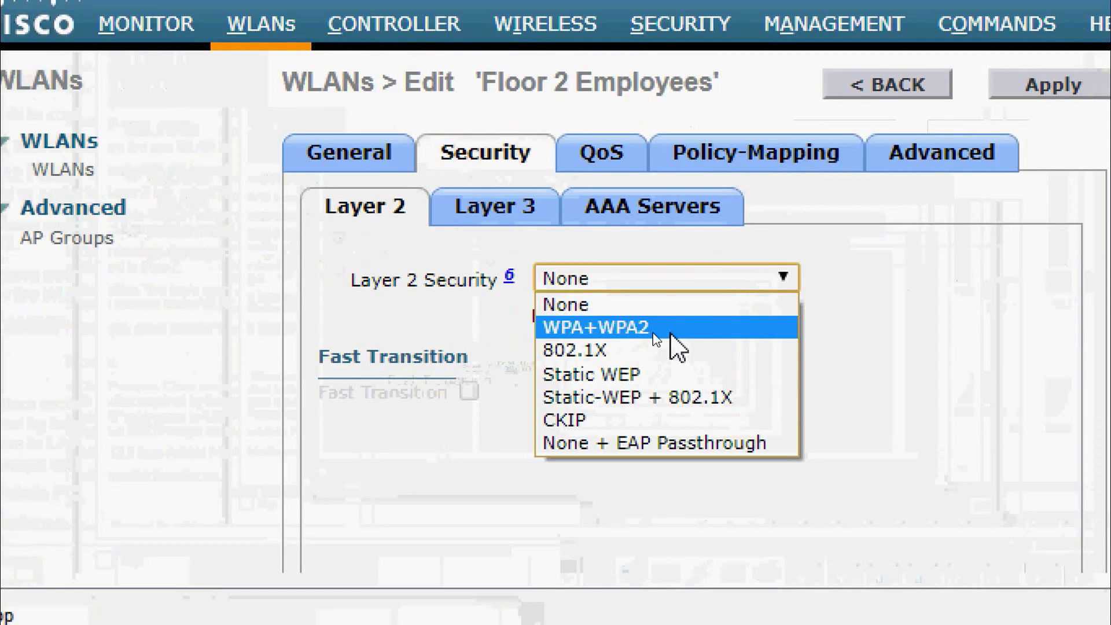
left_click(655, 333)
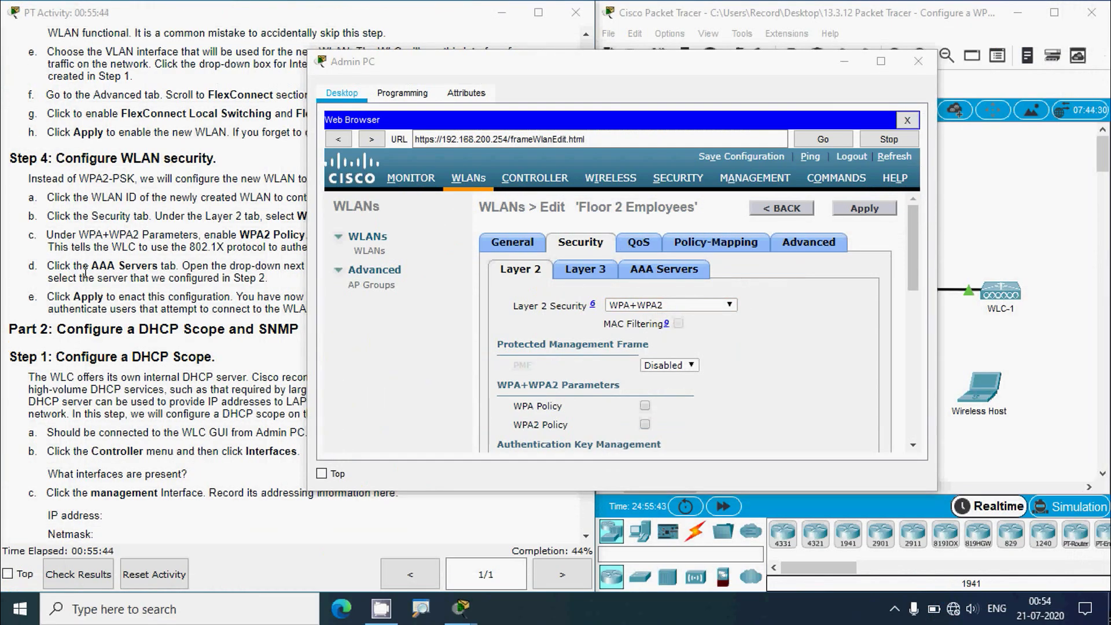
left_click(74, 265)
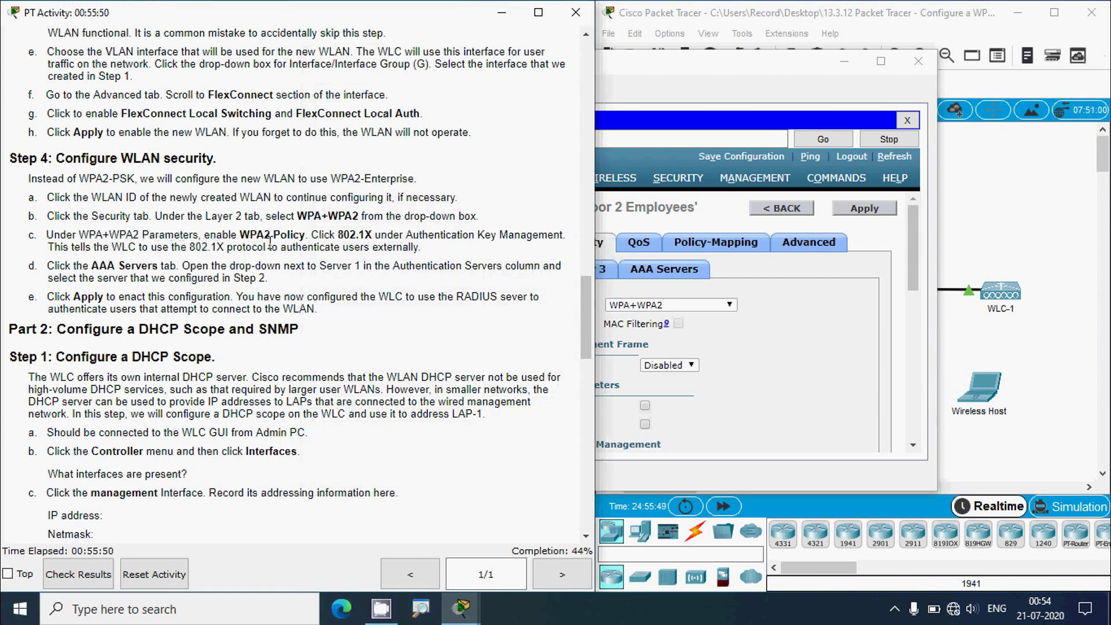
left_click(688, 81)
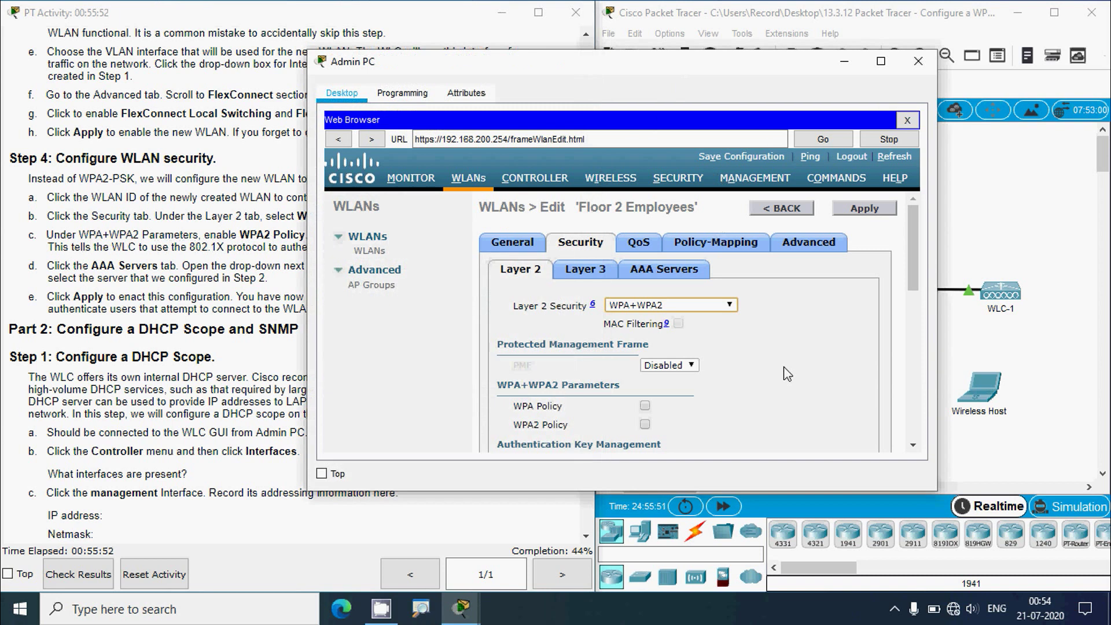
scroll(786, 374, "down", 1)
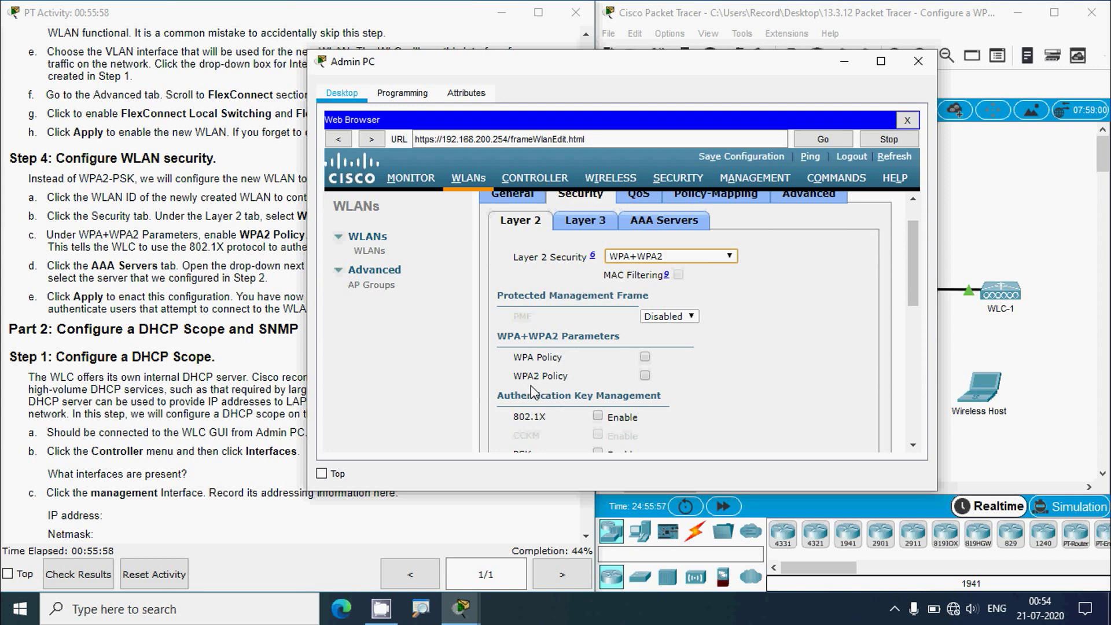
- Enable WPA2 Policy with AES encryption and 802.1X authentication key management
left_click(644, 376)
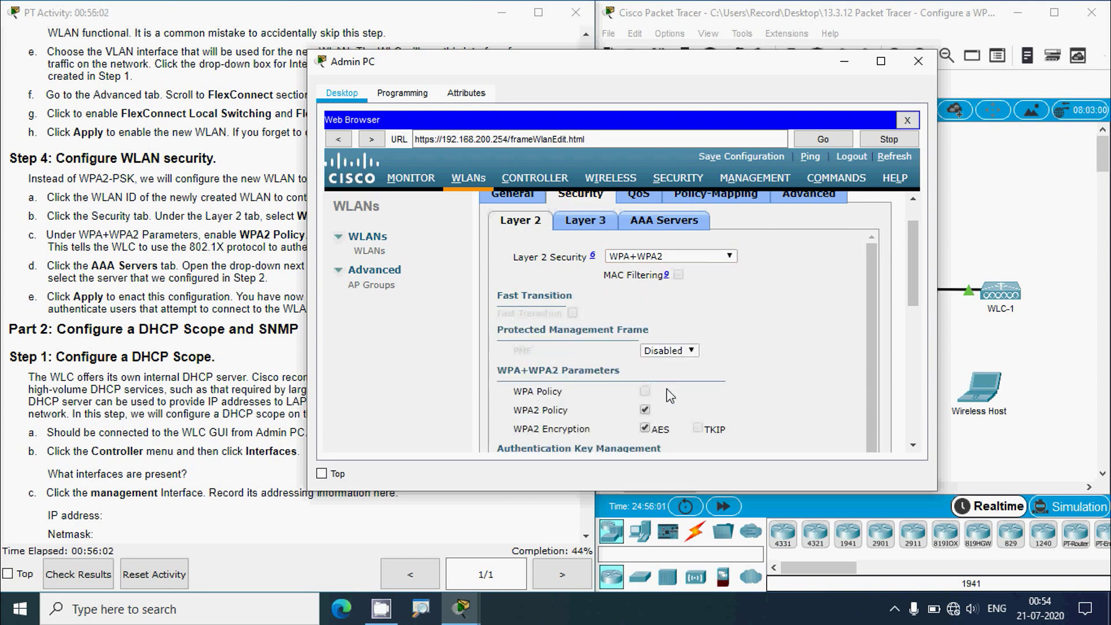
scroll(670, 395, "down", 2)
left_click(242, 326)
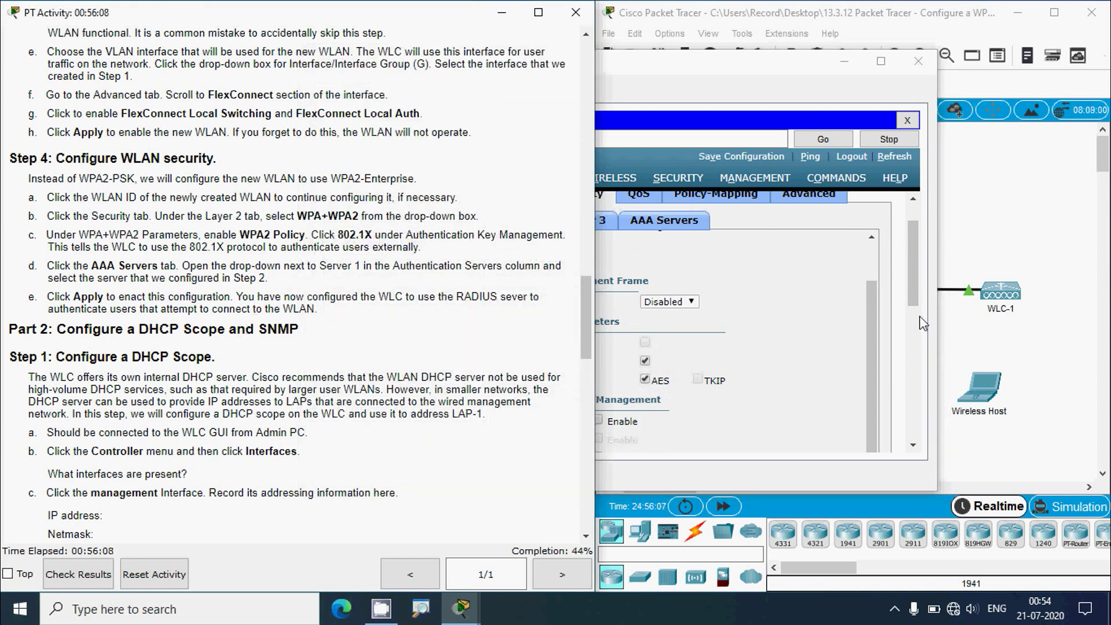
left_click(882, 312)
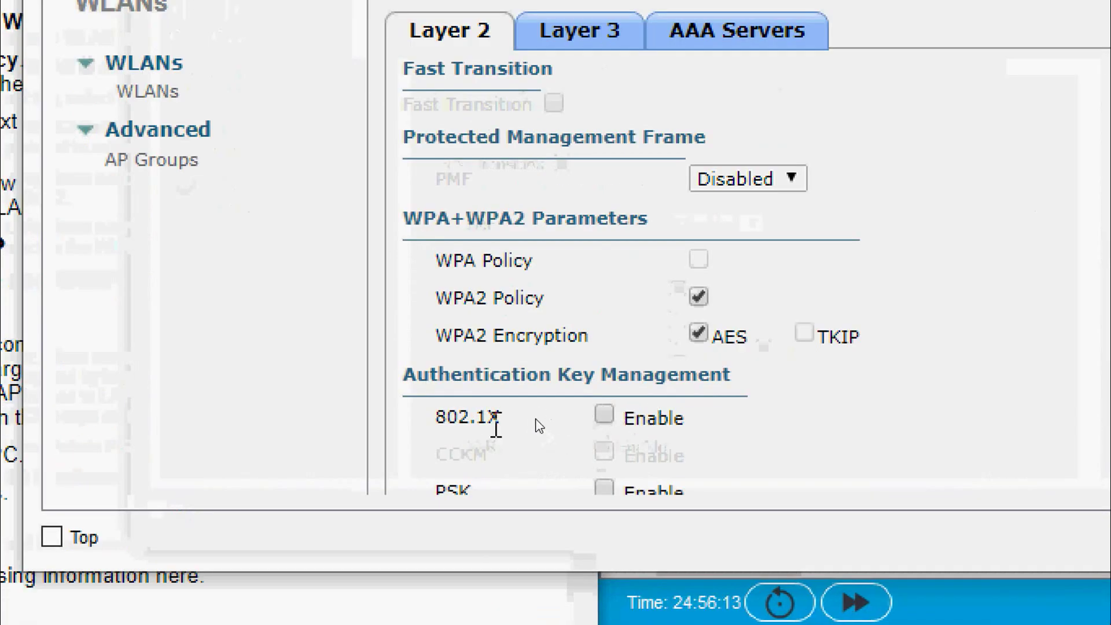
left_click(603, 414)
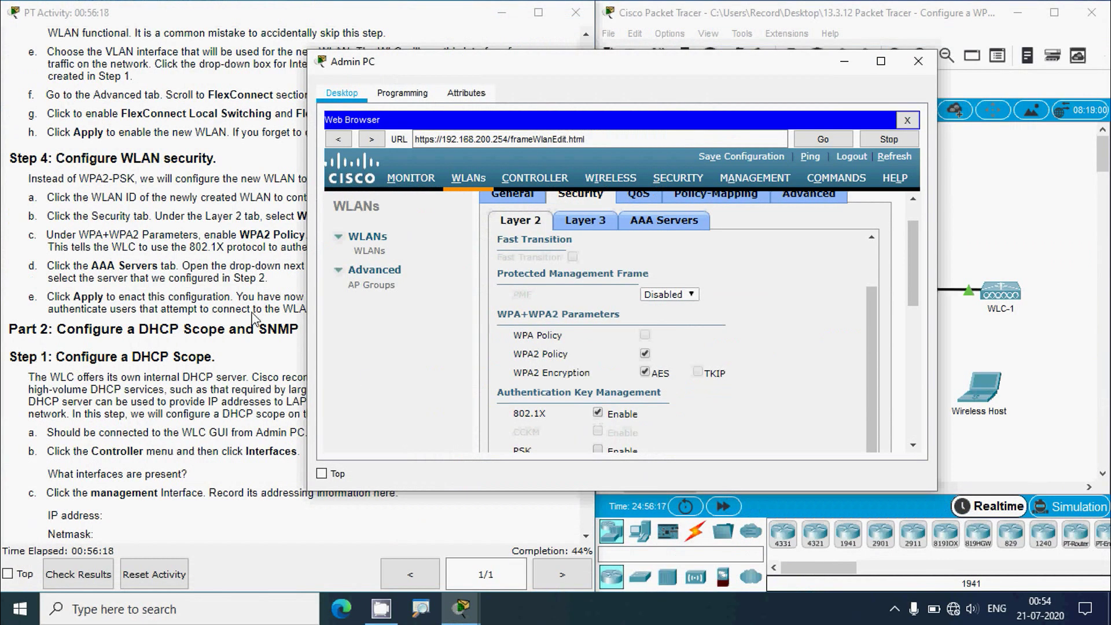
left_click(248, 307)
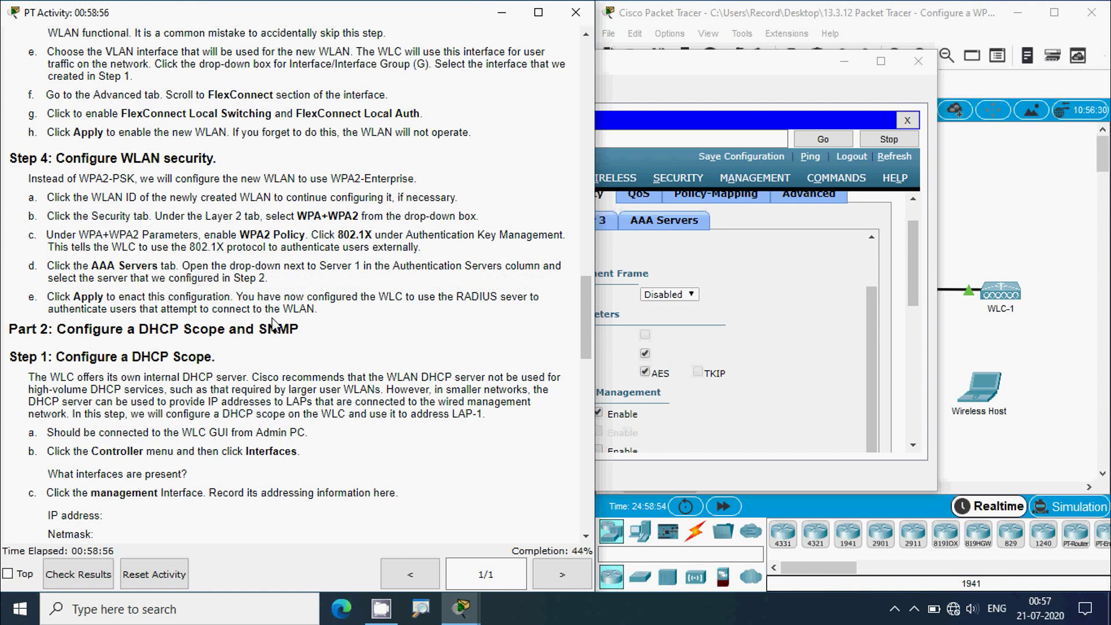
left_click(631, 72)
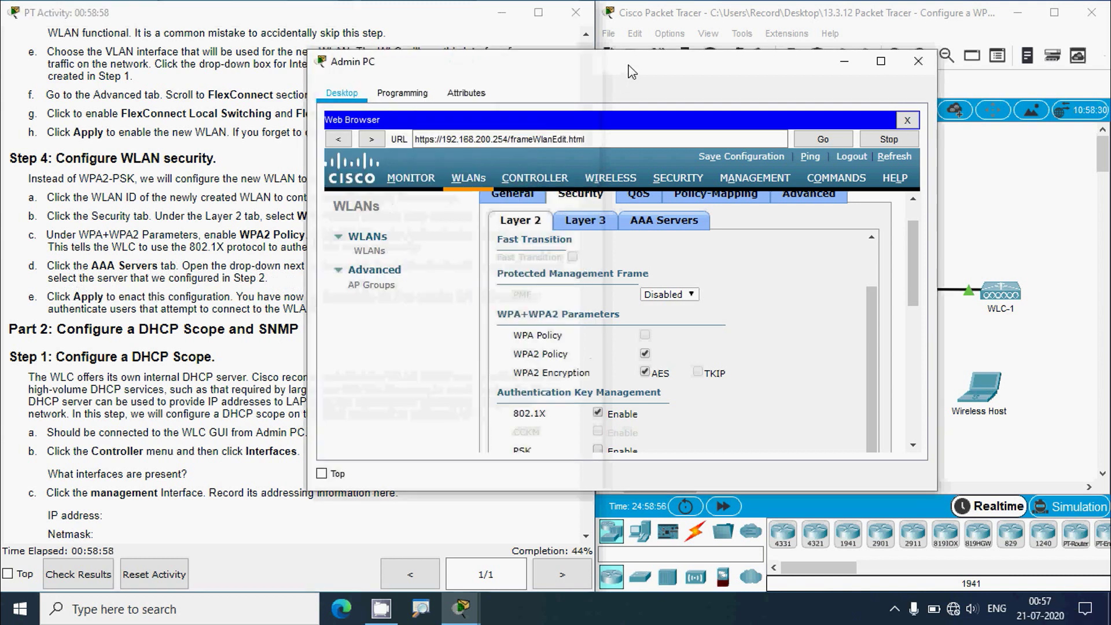
- Choose RADIUS server 172.31.1.254 port 1812 as AAA Server 1 and apply the WLAN changes
left_click(671, 233)
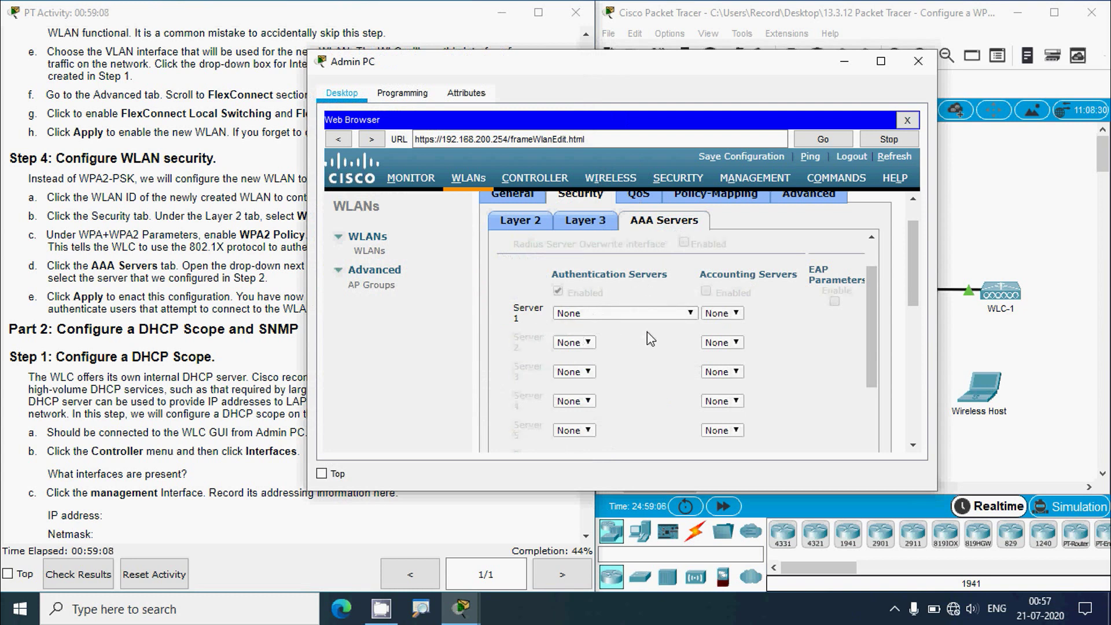
left_click(684, 313)
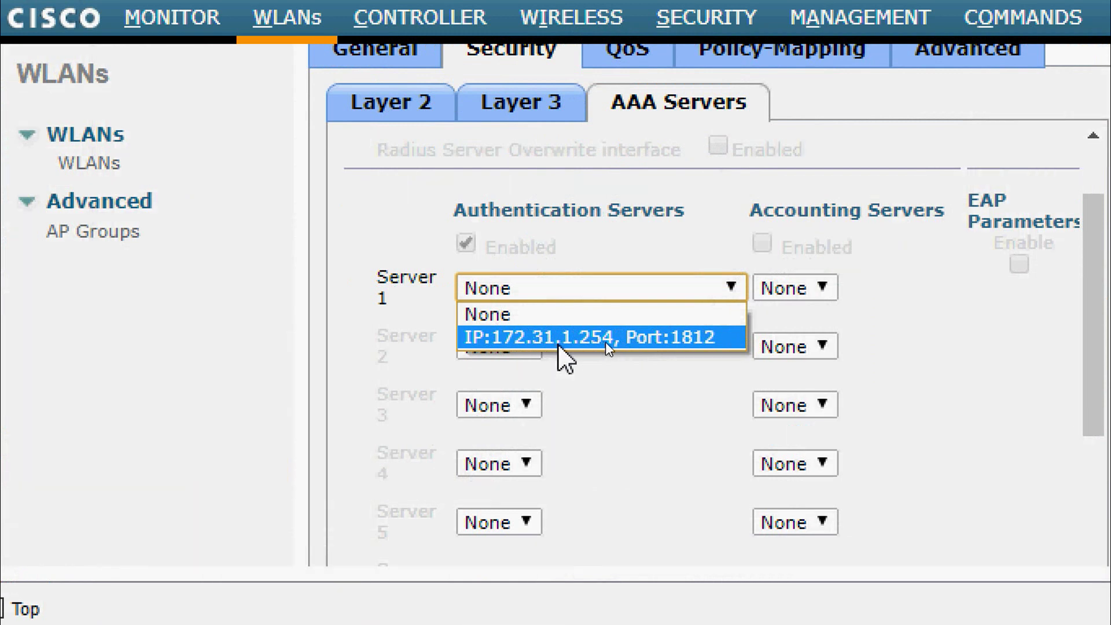
left_click(647, 342)
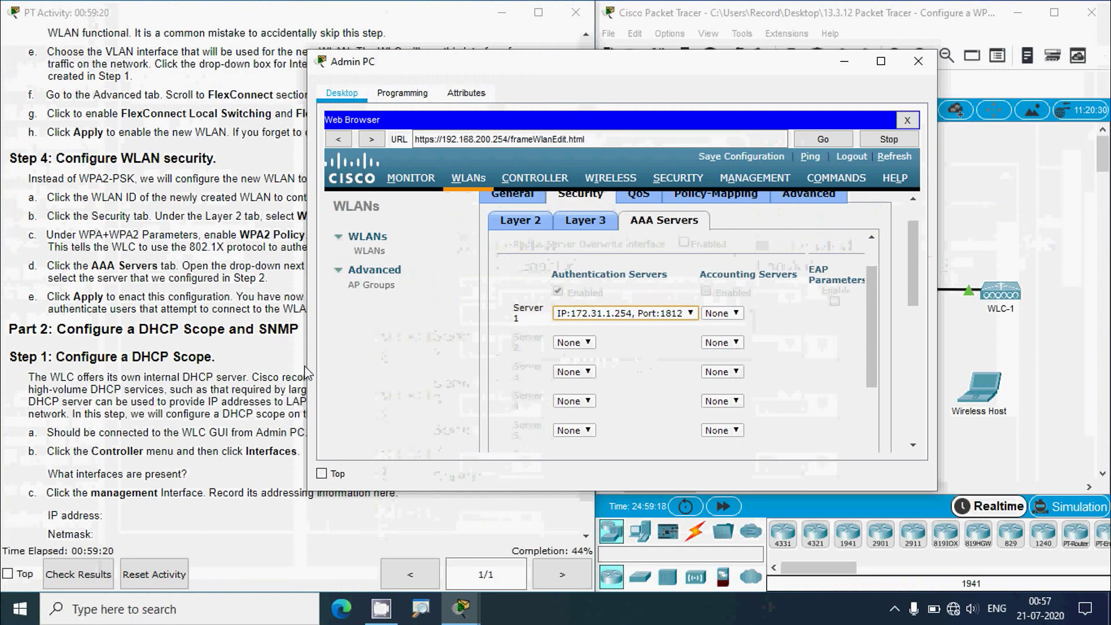
left_click(261, 370)
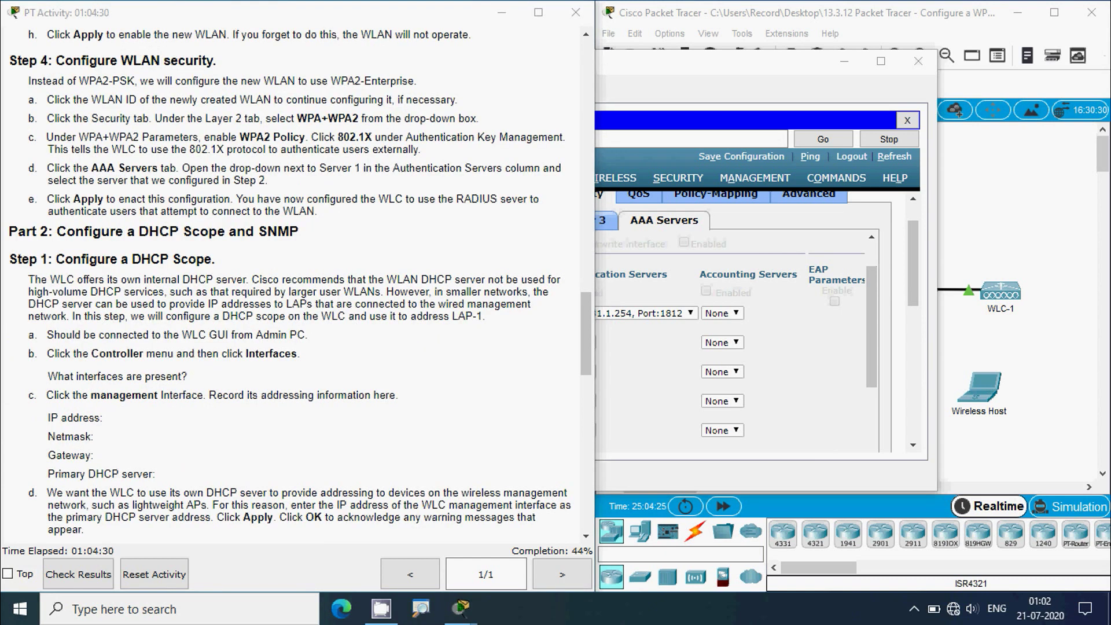
left_click(820, 131)
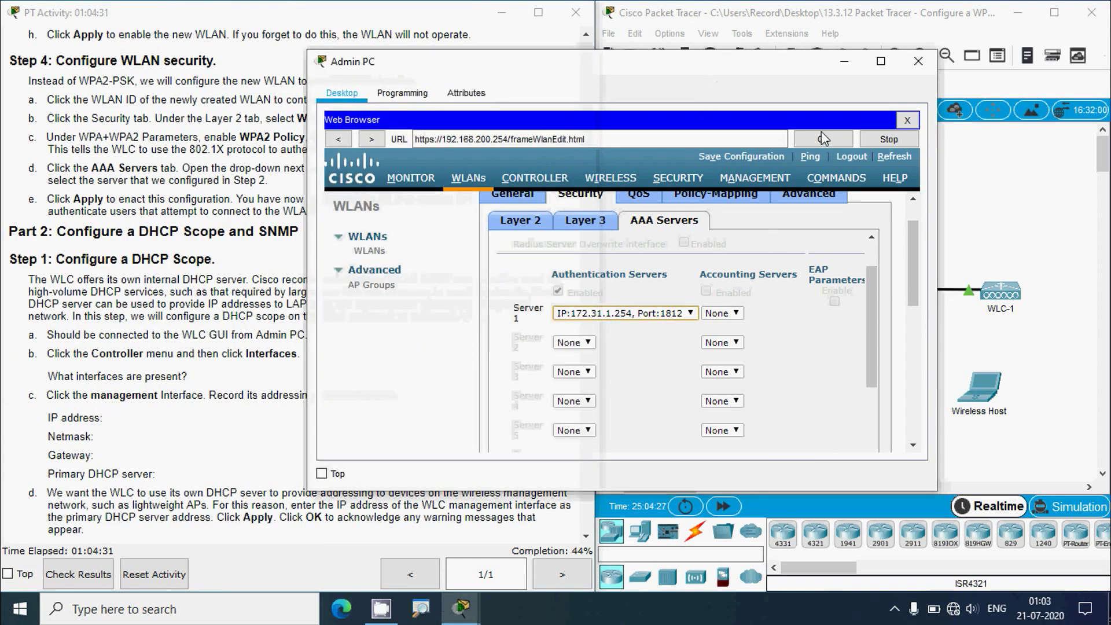
scroll(870, 312, "up", 3)
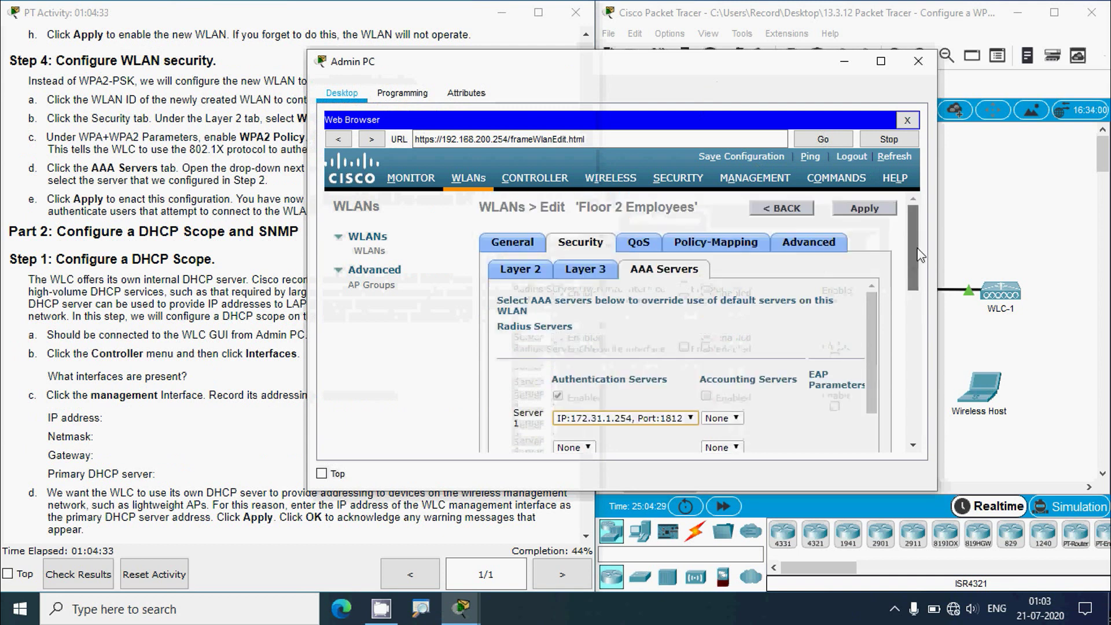
scroll(909, 233, "up", 3)
left_click(876, 212)
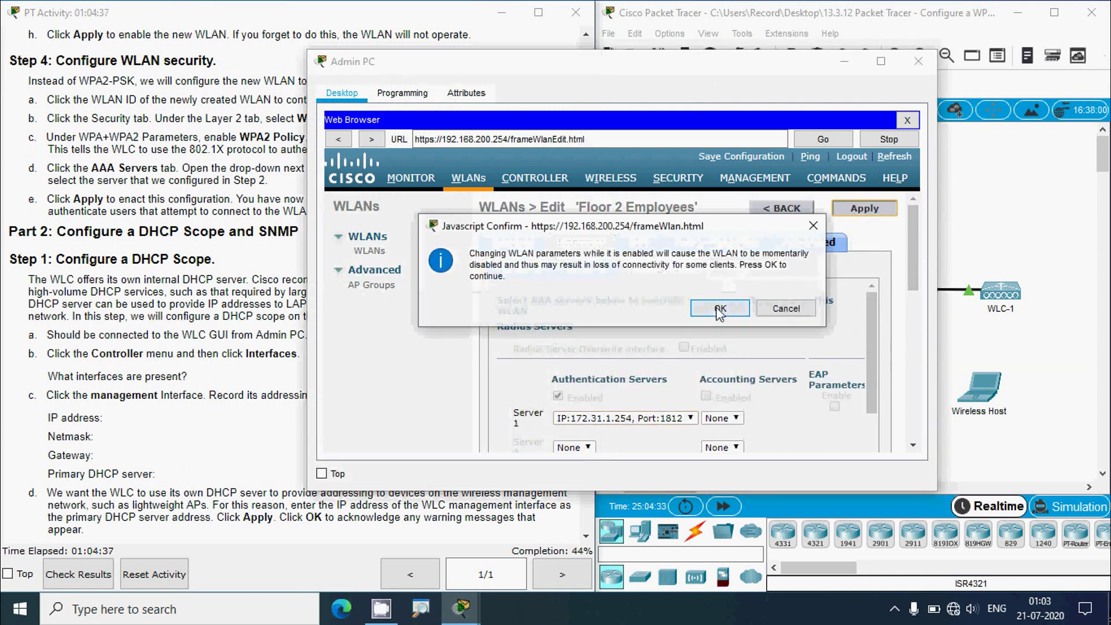
left_click(719, 310)
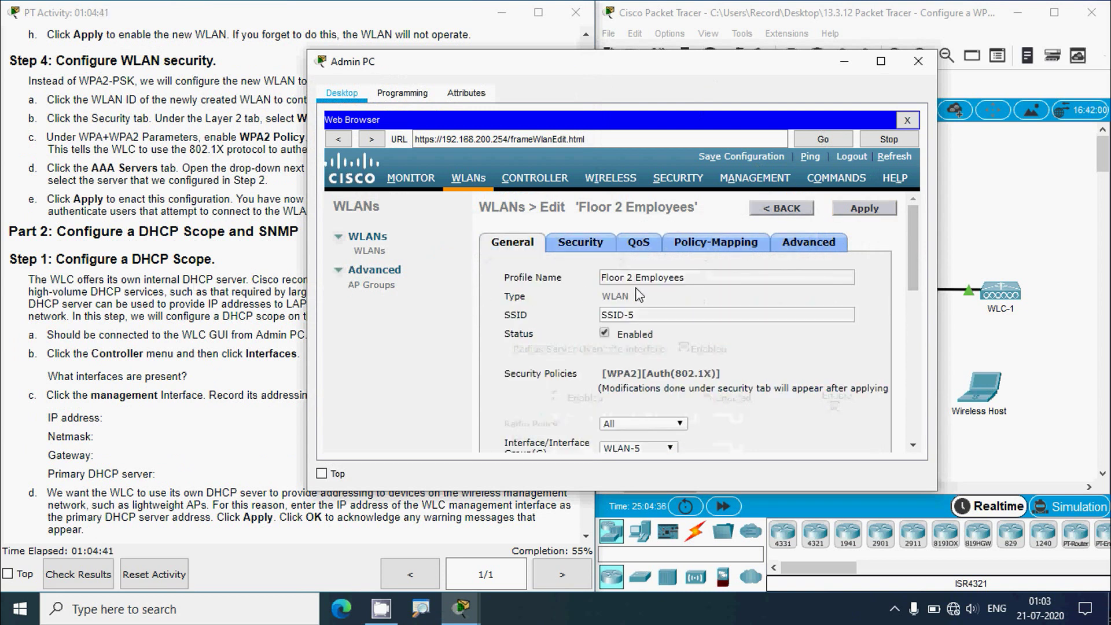
- Read the next activity instructions, then return to the Admin PC's WLC web page
left_click(127, 291)
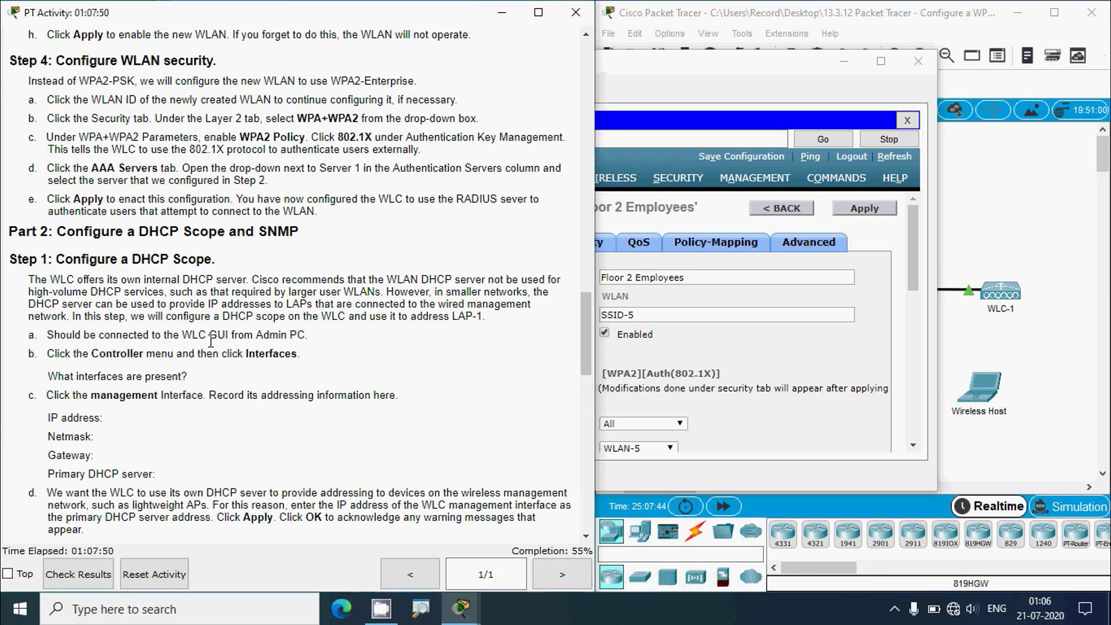
left_click(689, 65)
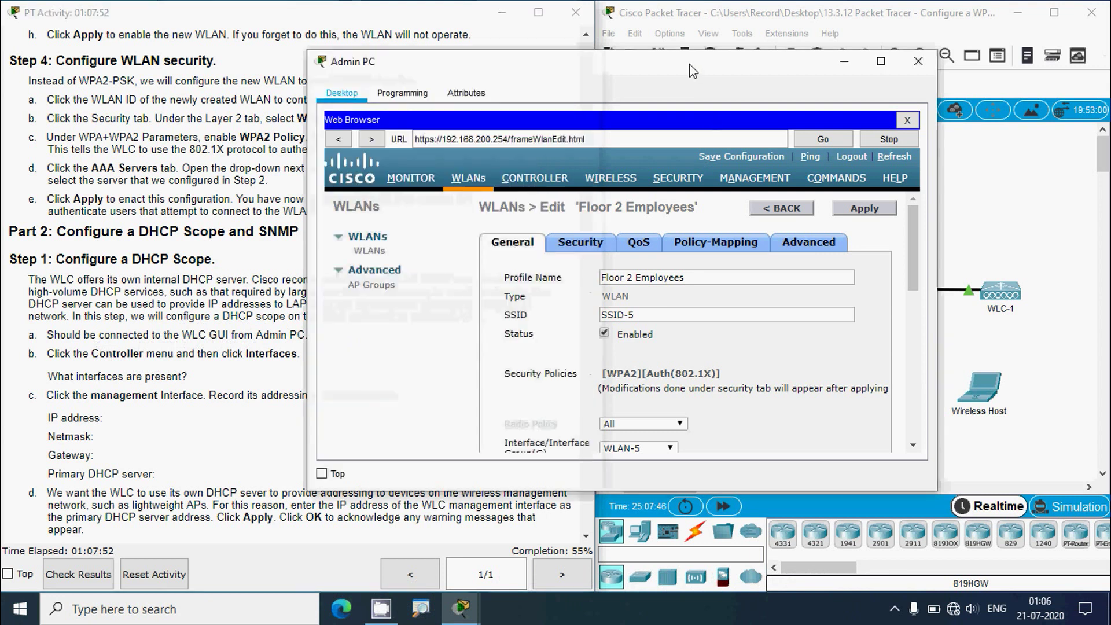
left_click(243, 335)
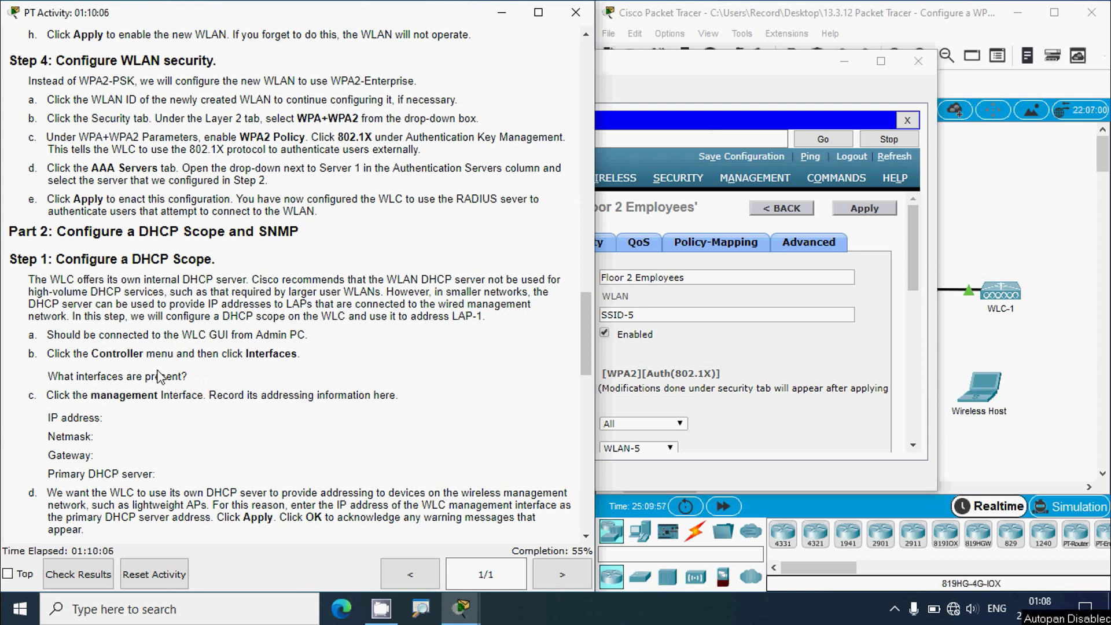
left_click(637, 75)
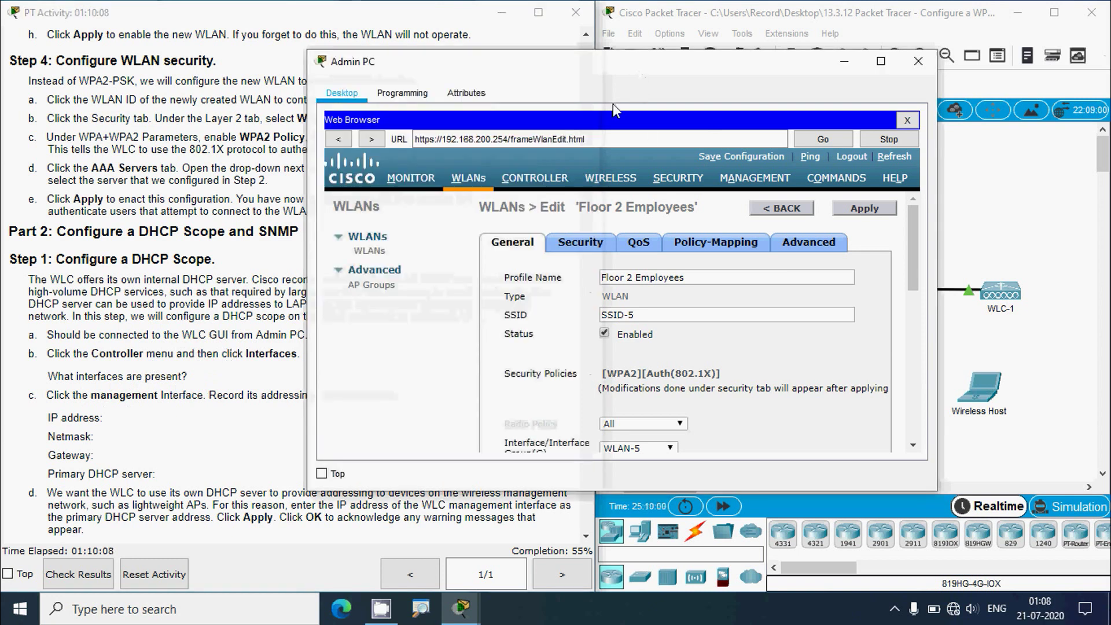
- List the controller's interfaces: WLAN-5, management and virtual
left_click(523, 183)
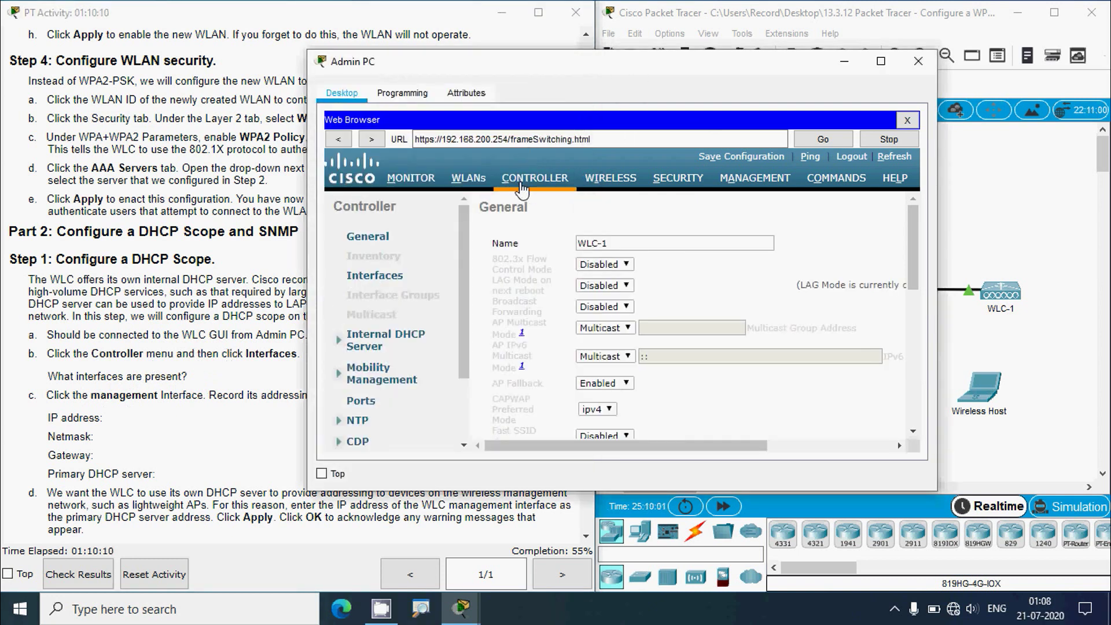
left_click(389, 280)
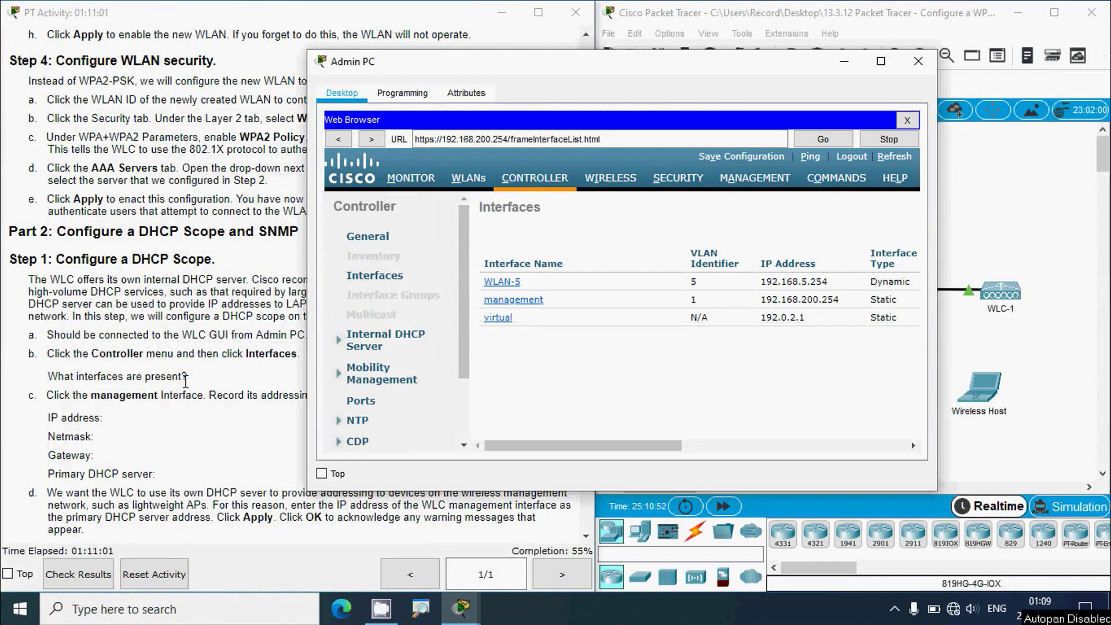
left_click(185, 380)
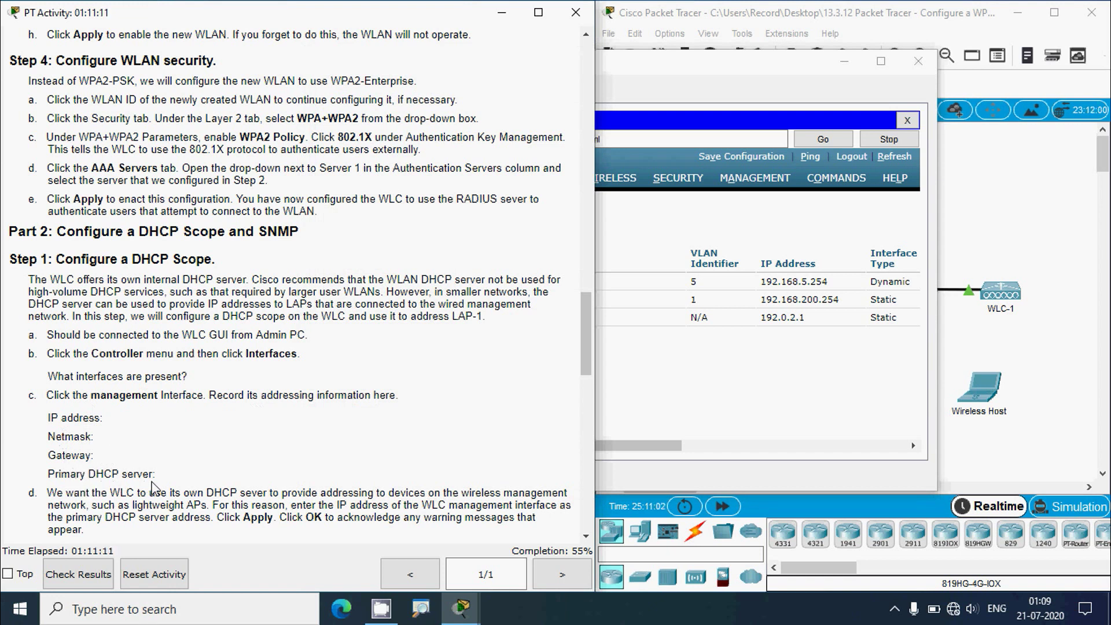
left_click(624, 74)
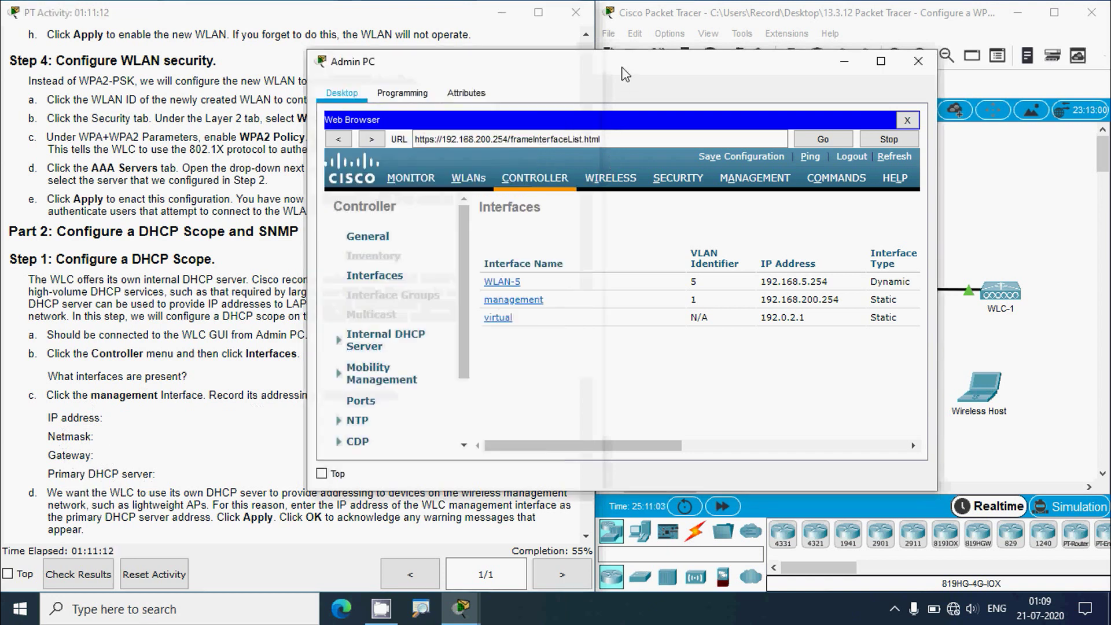
- Open the management interface and check its 192.168.200.254 address and 0.0.0.0 primary DHCP server
left_click(528, 311)
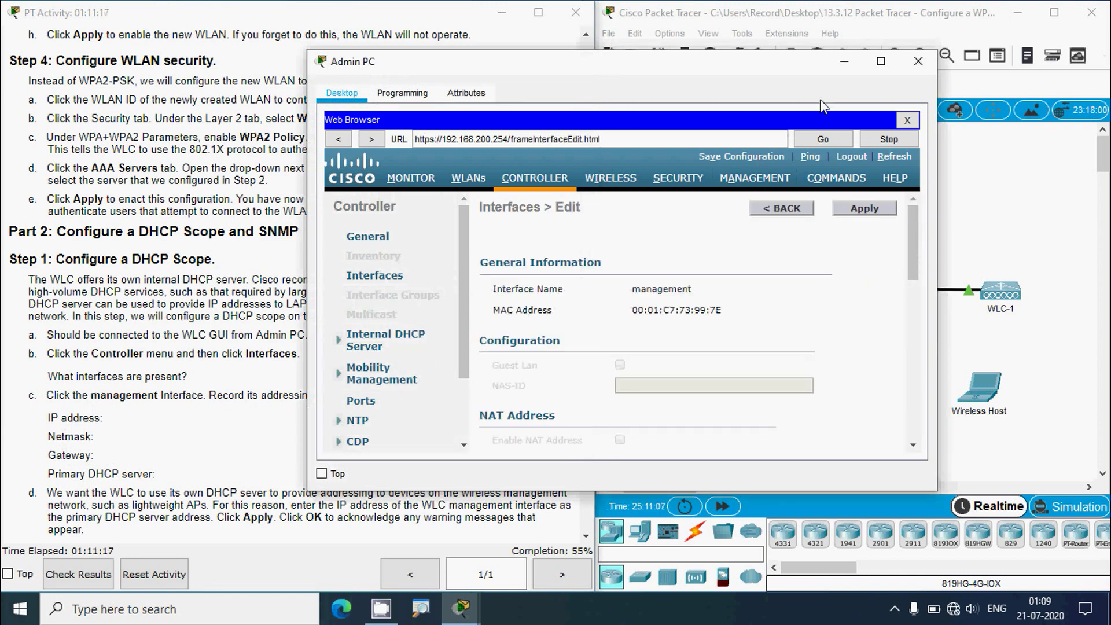
scroll(688, 351, "down", 2)
scroll(689, 351, "down", 4)
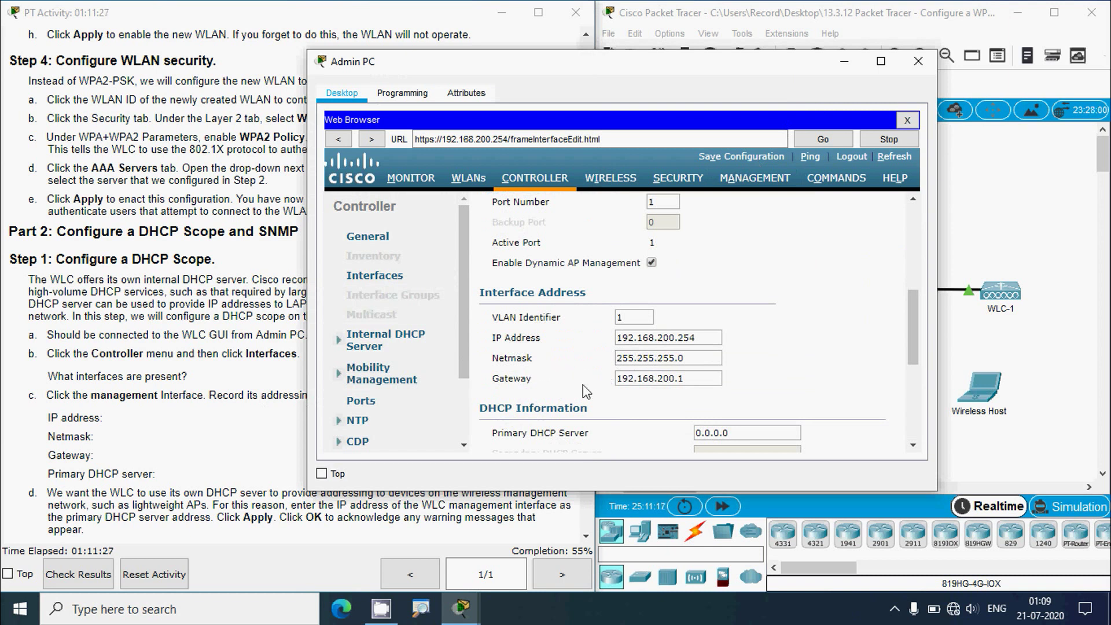
scroll(616, 396, "down", 1)
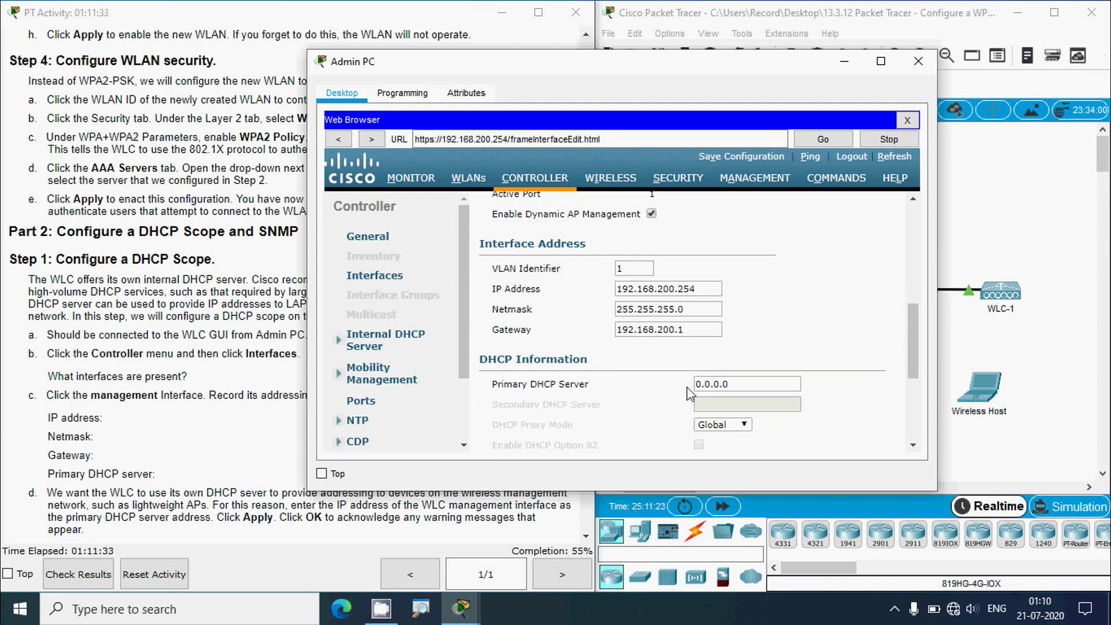
double_click(738, 382)
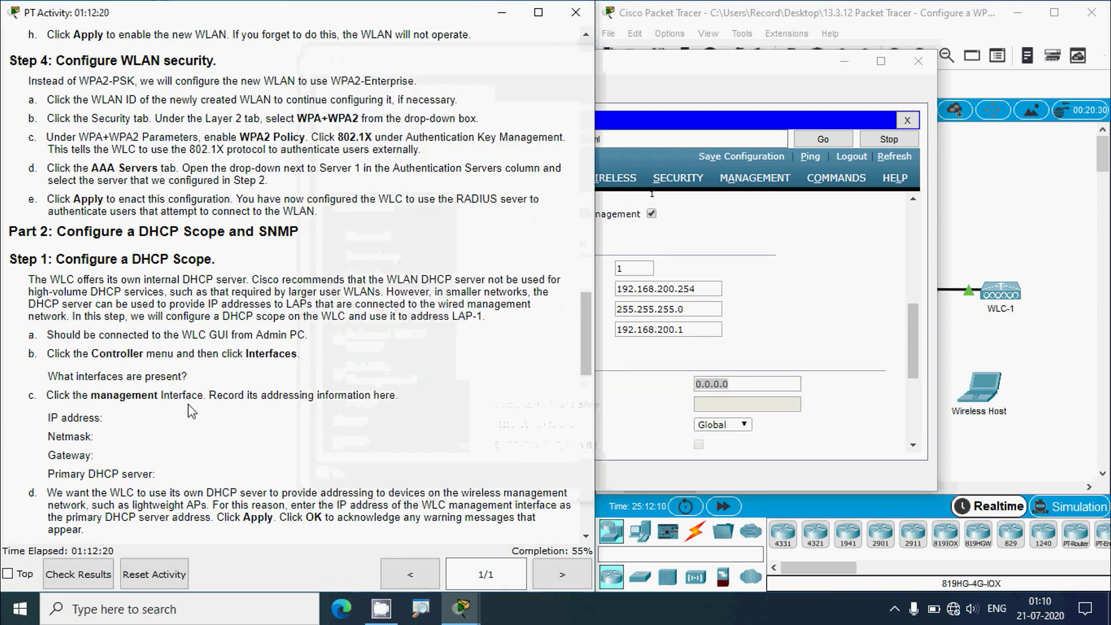
scroll(148, 394, "down", 5)
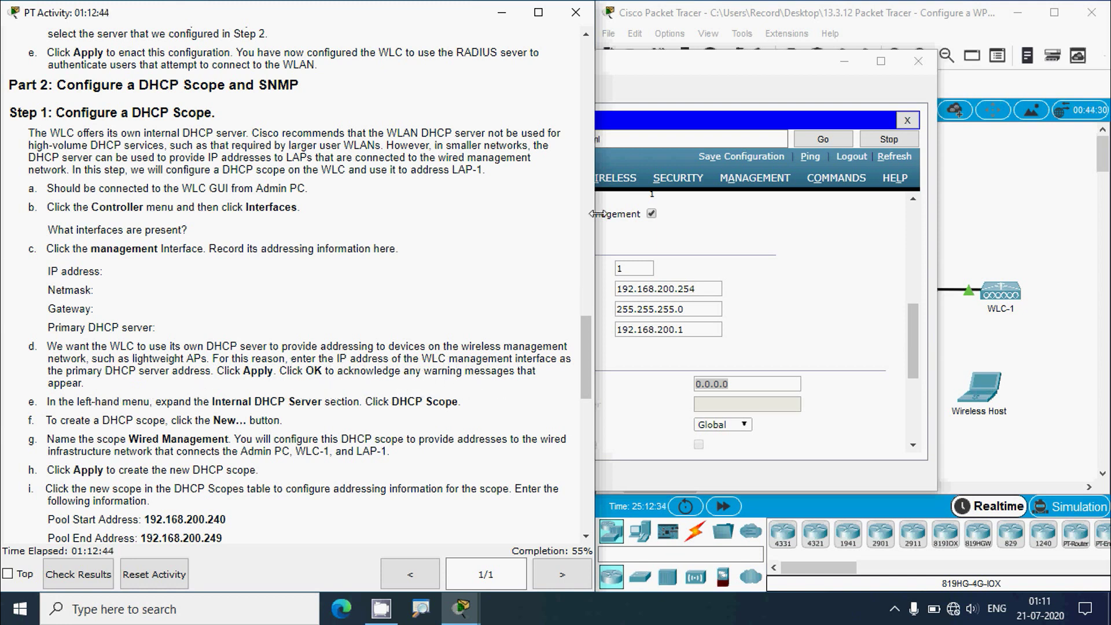
- Paste 192.168.200.254 as the management interface's primary DHCP server, apply it, and accept both warnings
left_click(649, 73)
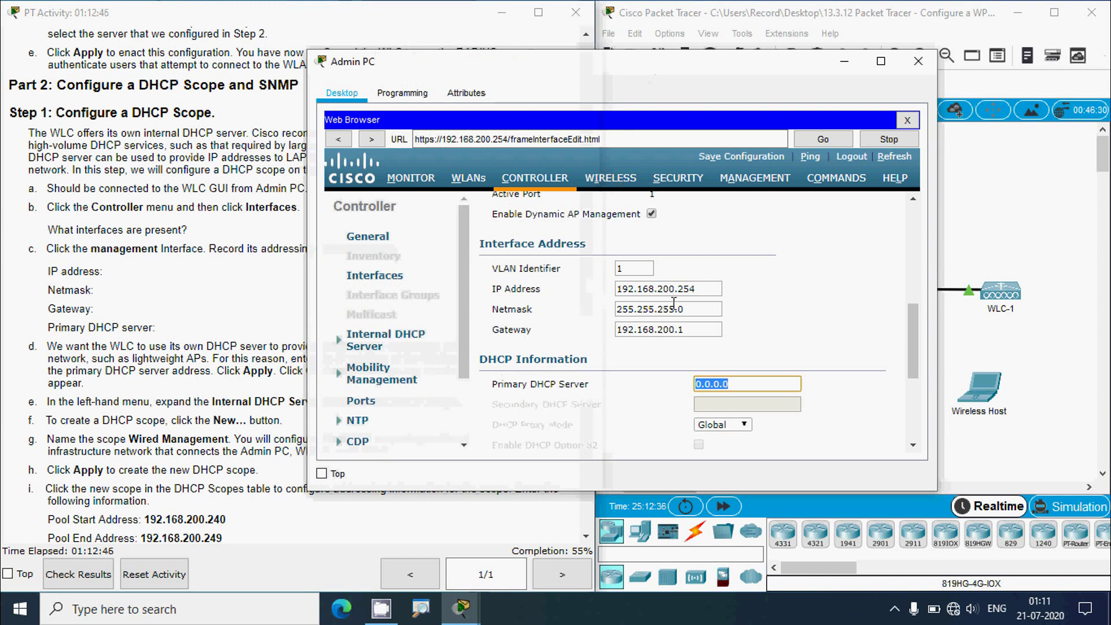
left_click_drag(701, 288, 615, 291)
key("ctrl+c")
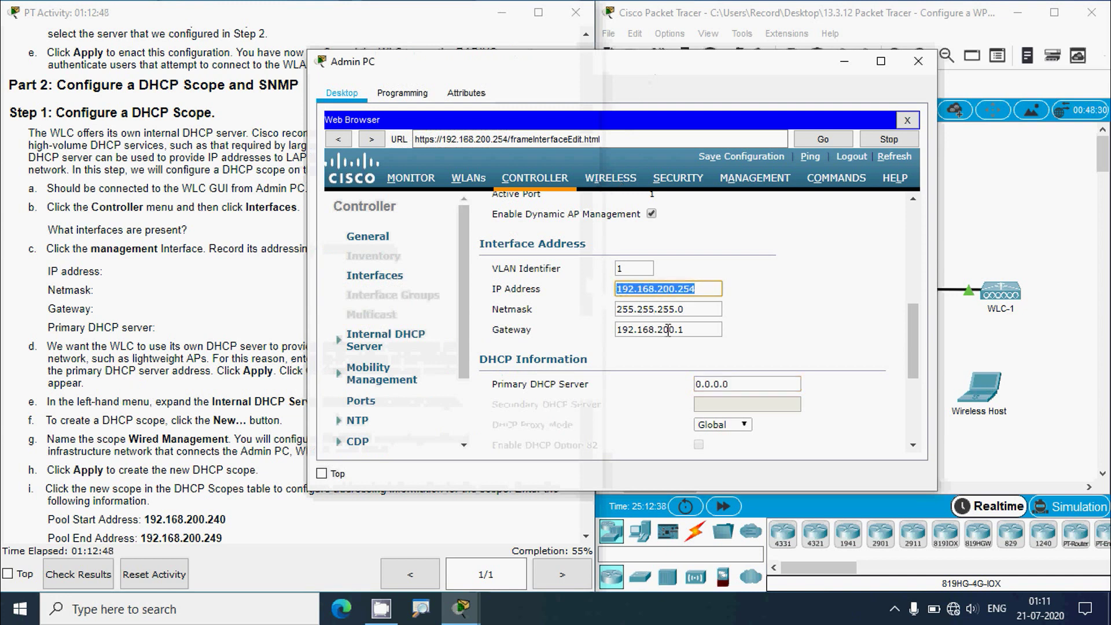
left_click_drag(724, 384, 680, 385)
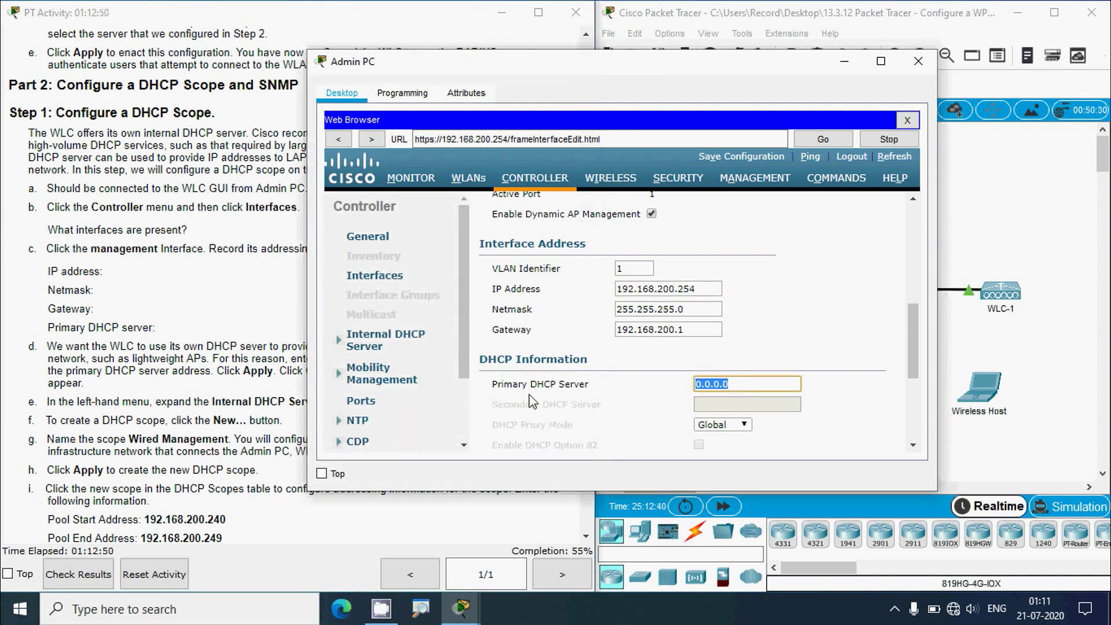
key("ctrl+v")
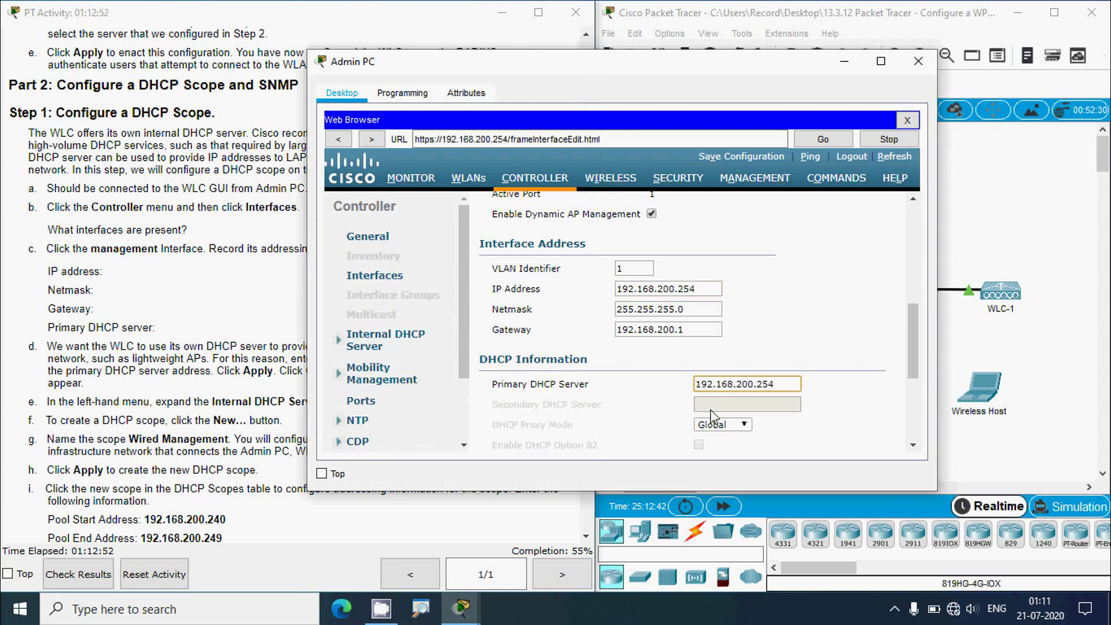
left_click_drag(912, 362, 906, 258)
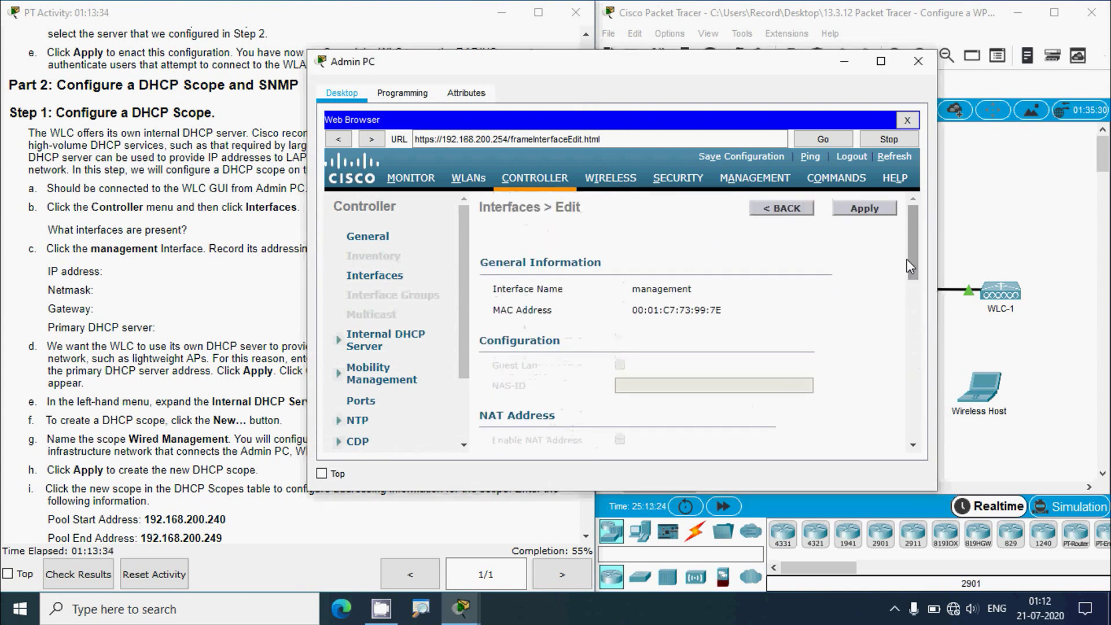
left_click(863, 210)
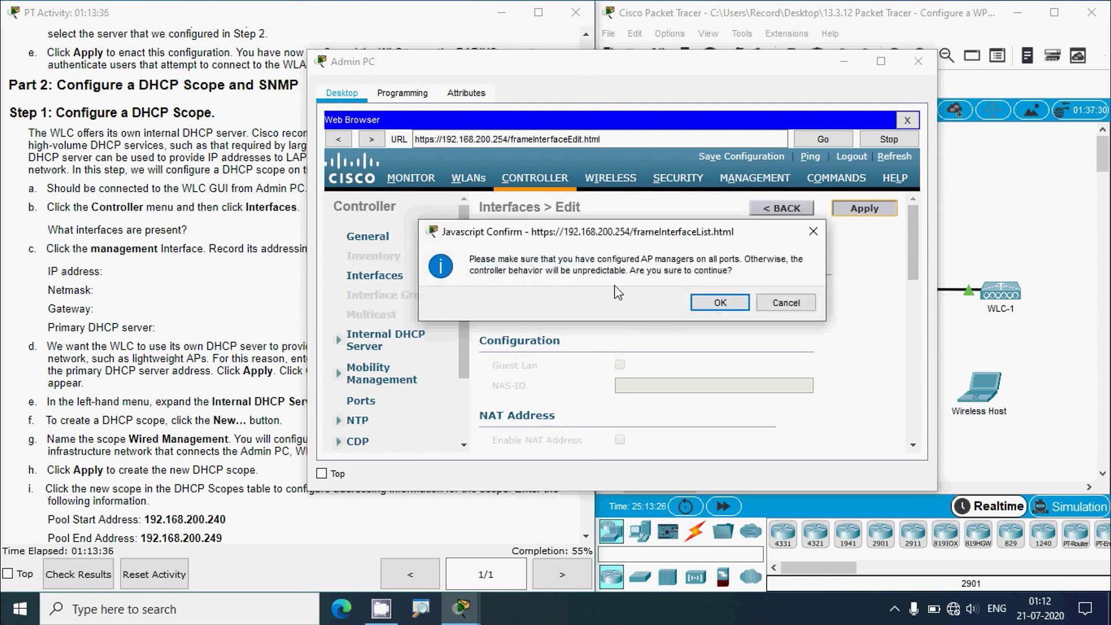
left_click(706, 307)
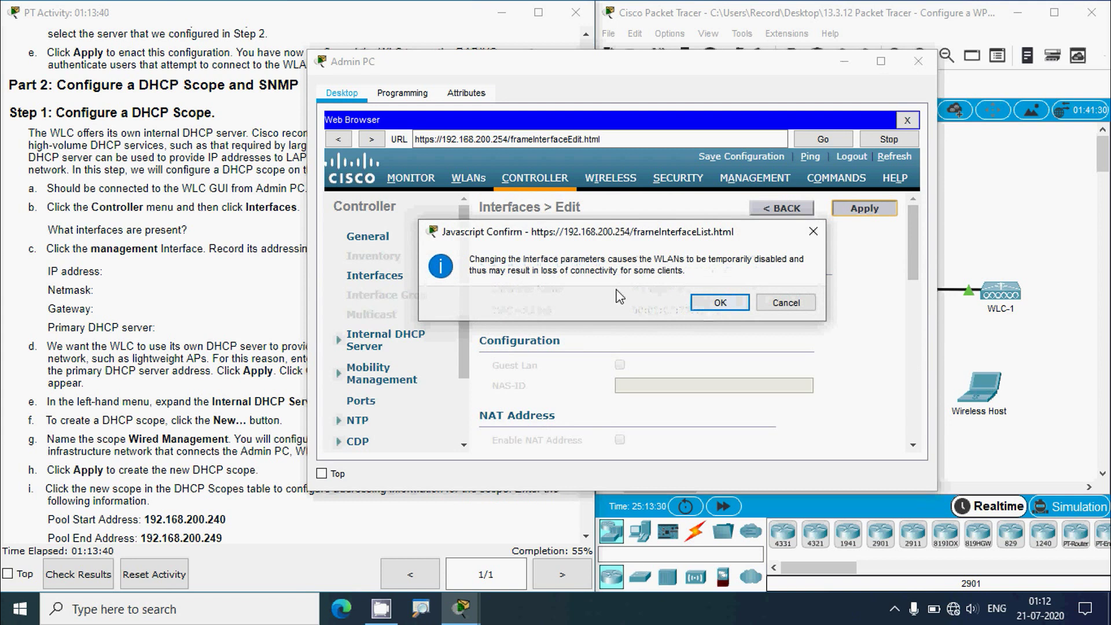
left_click(704, 306)
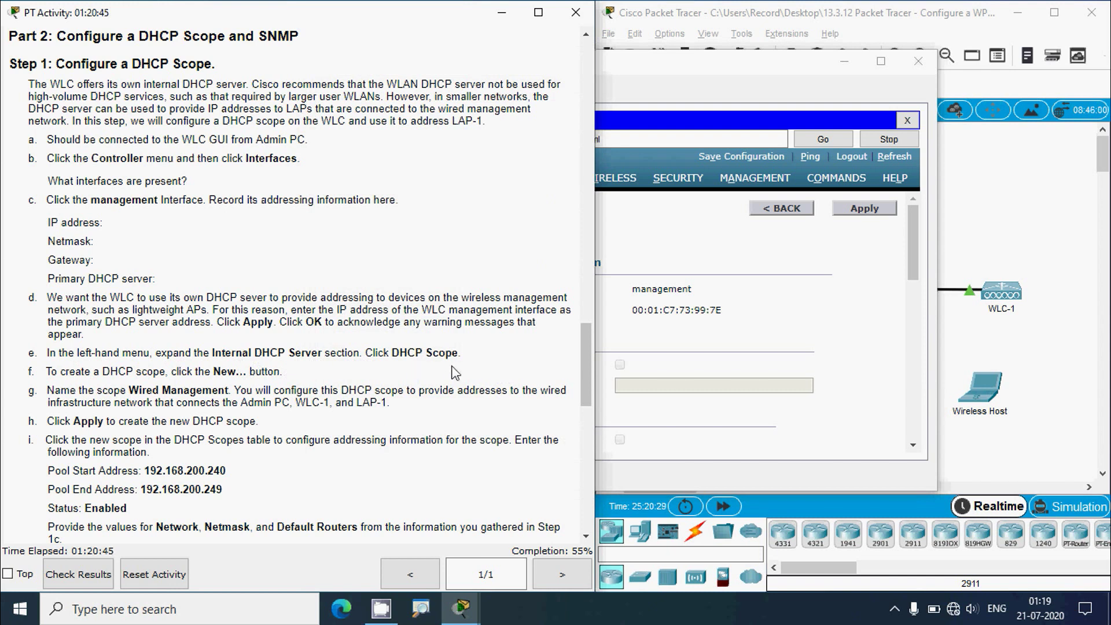
- Open the controller's internal DHCP server scope list and start a new DHCP scope
left_click(665, 75)
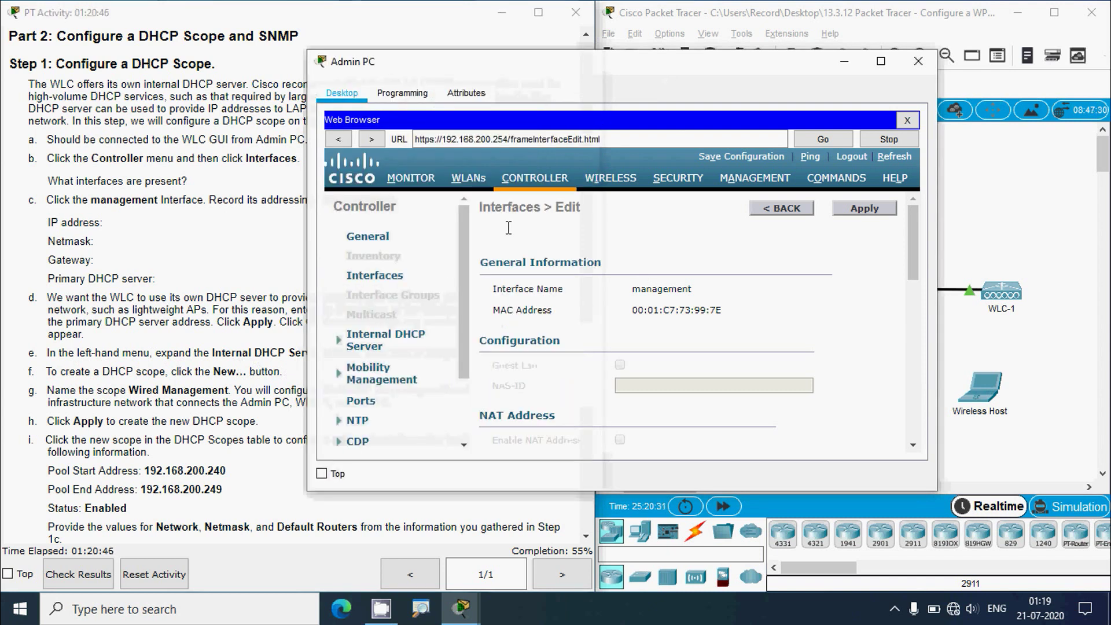
left_click(387, 346)
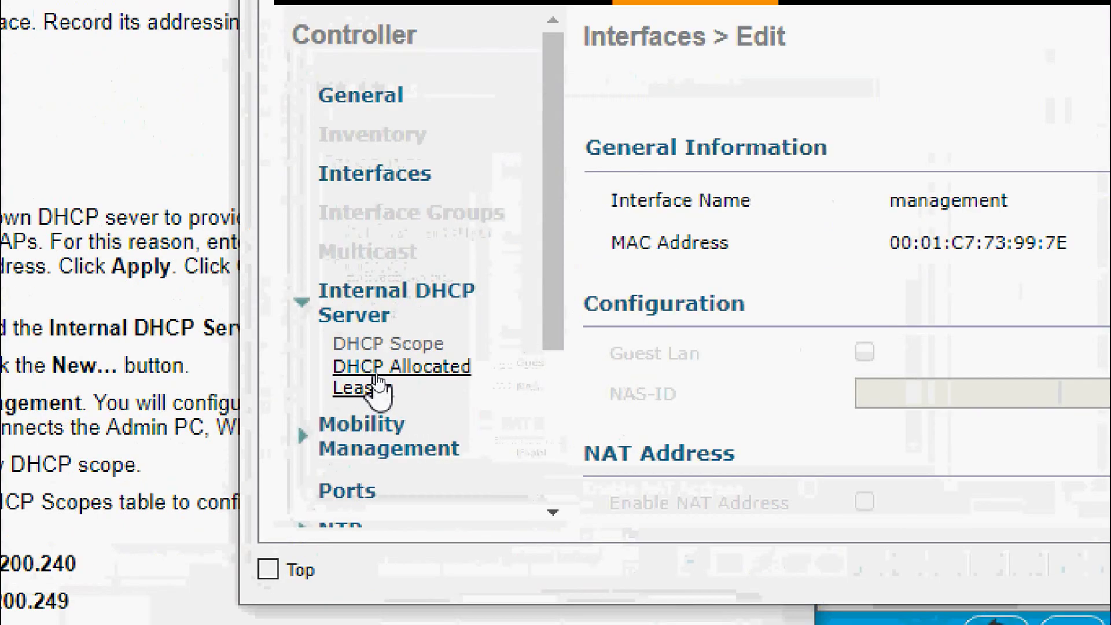
left_click(389, 347)
left_click(197, 388)
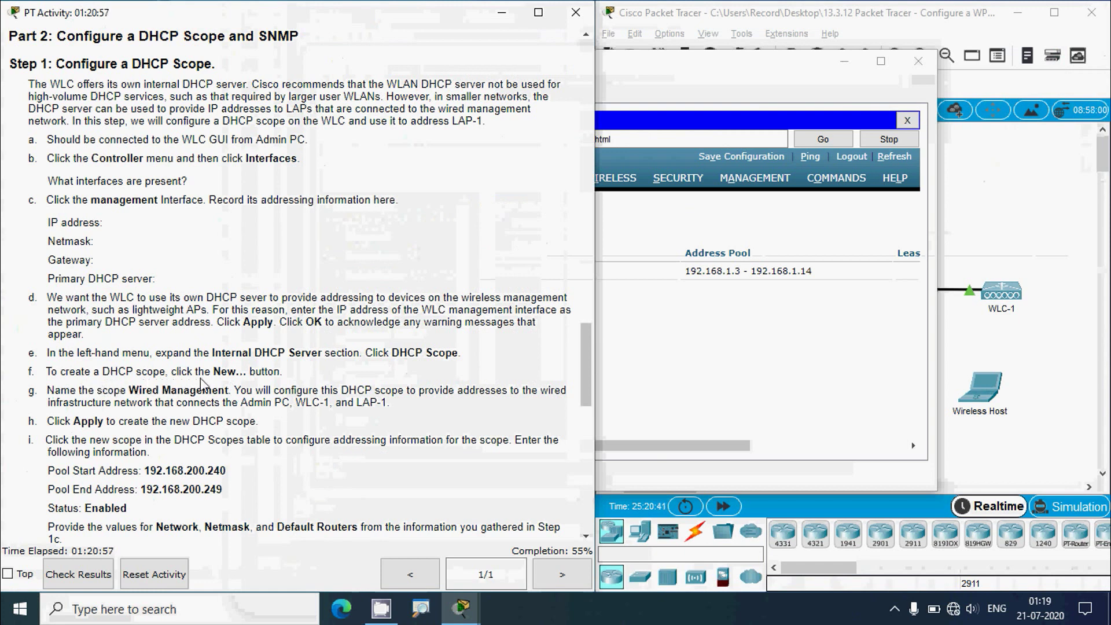
left_click_drag(700, 445, 851, 439)
left_click(877, 207)
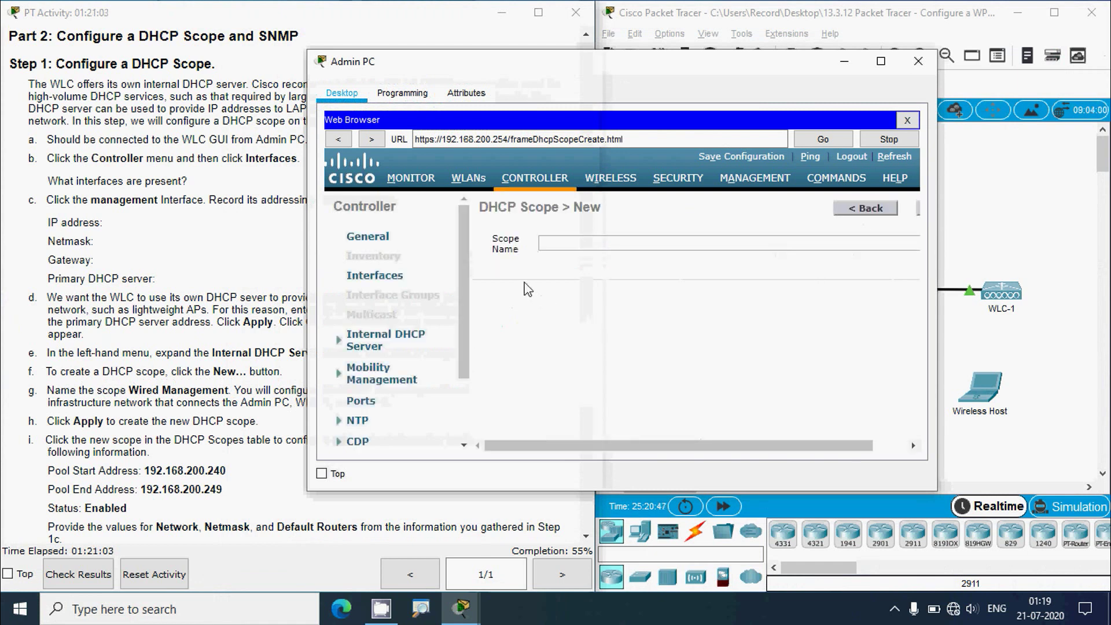
- Name the new scope 'Wired Management', copied from the instructions, and apply it
left_click(193, 377)
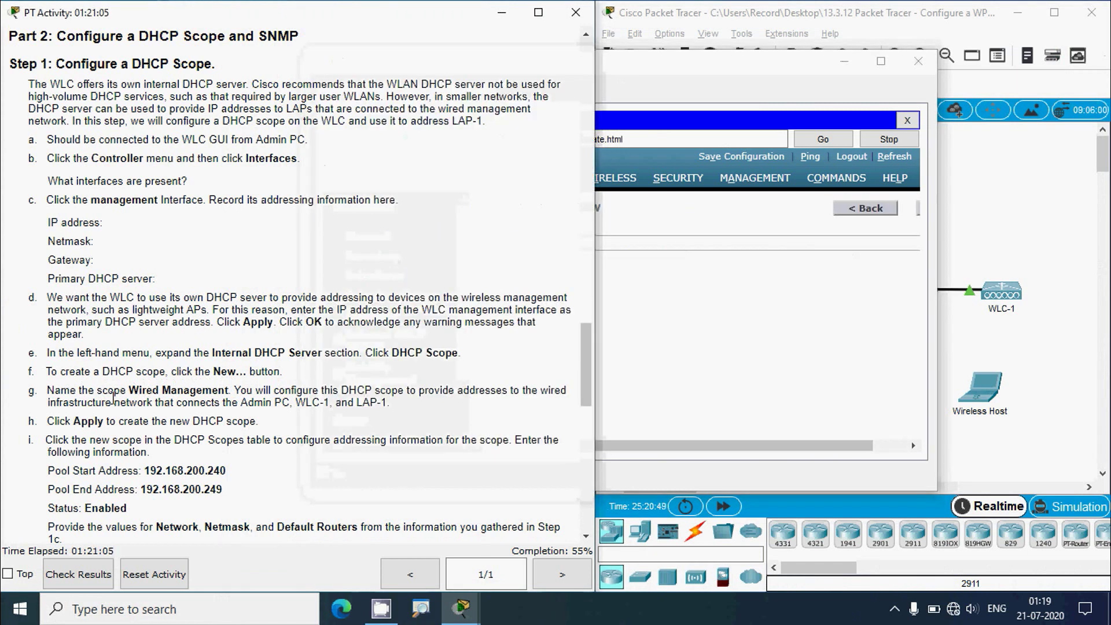
left_click_drag(132, 392, 220, 392)
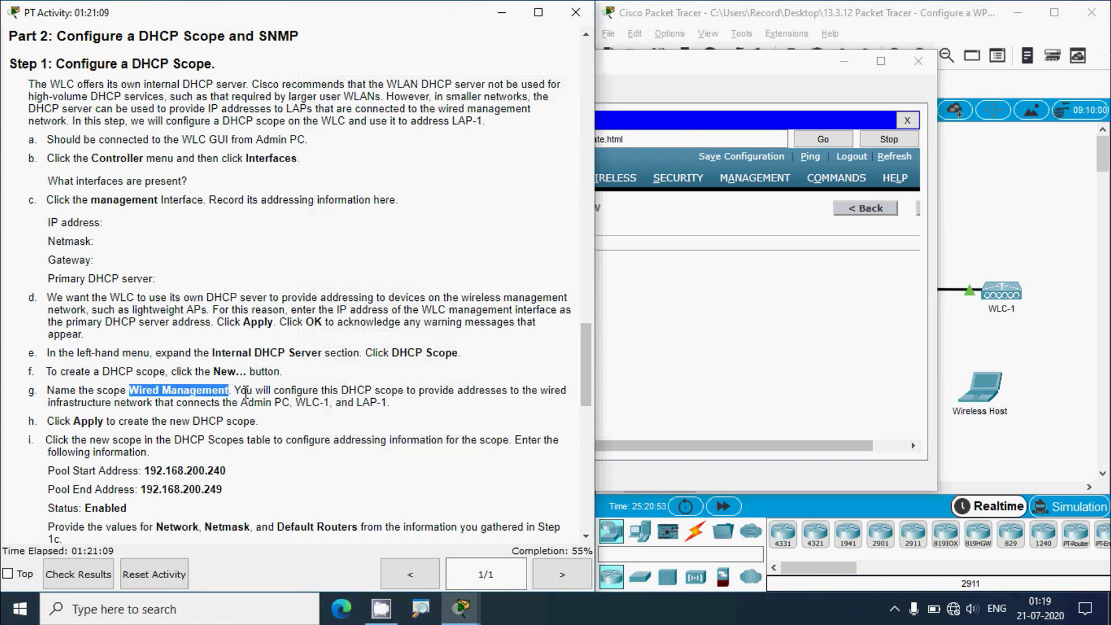
left_click(658, 243)
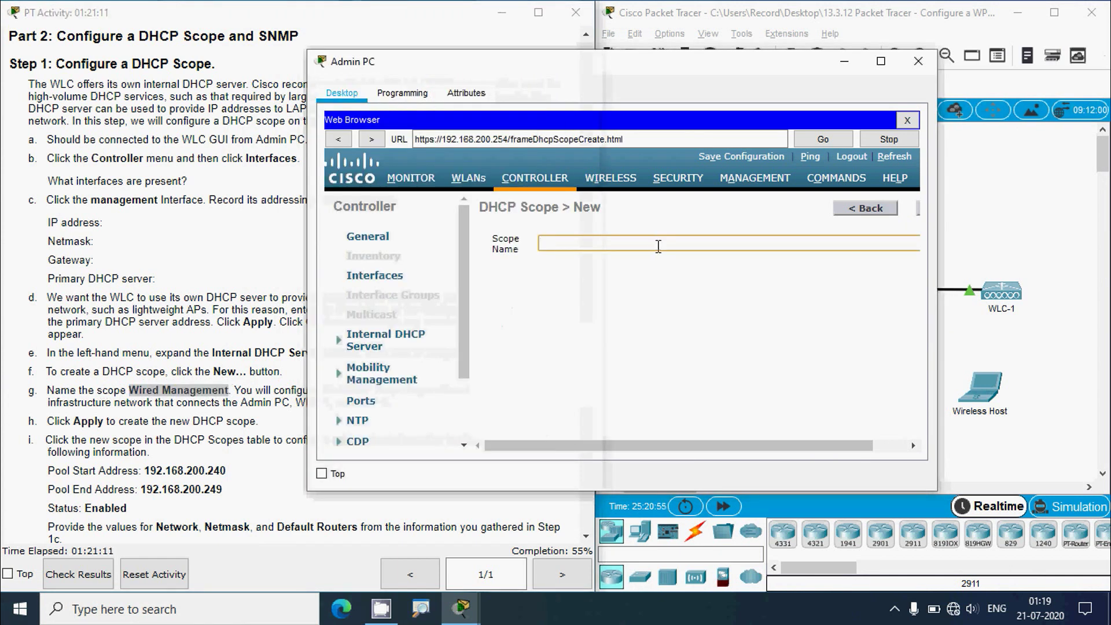
type("Wired Management")
left_click(272, 393)
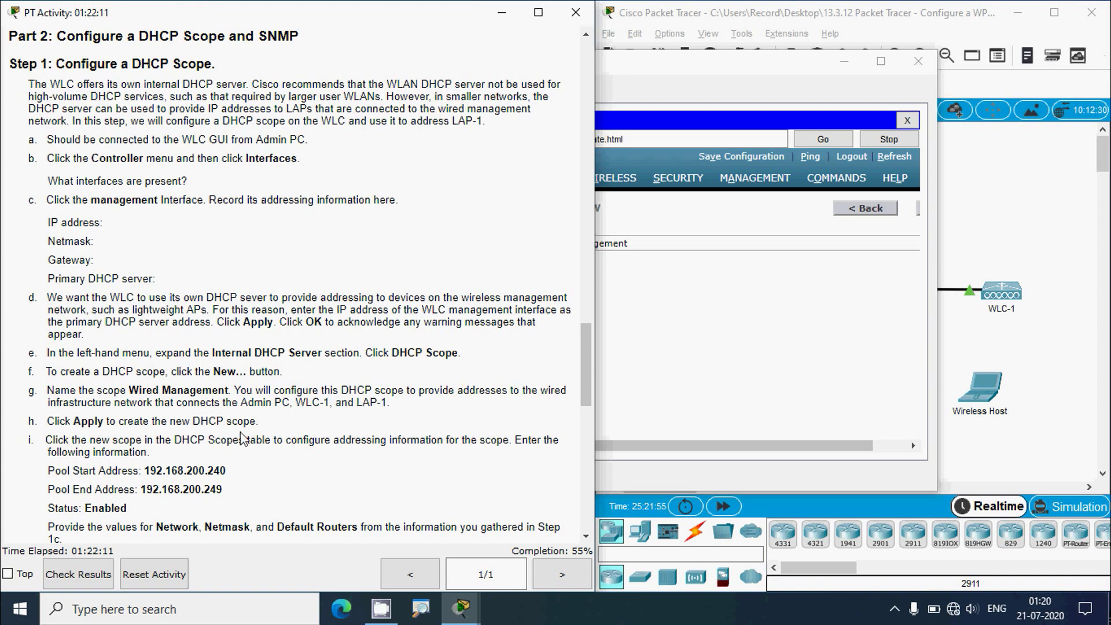
left_click(641, 68)
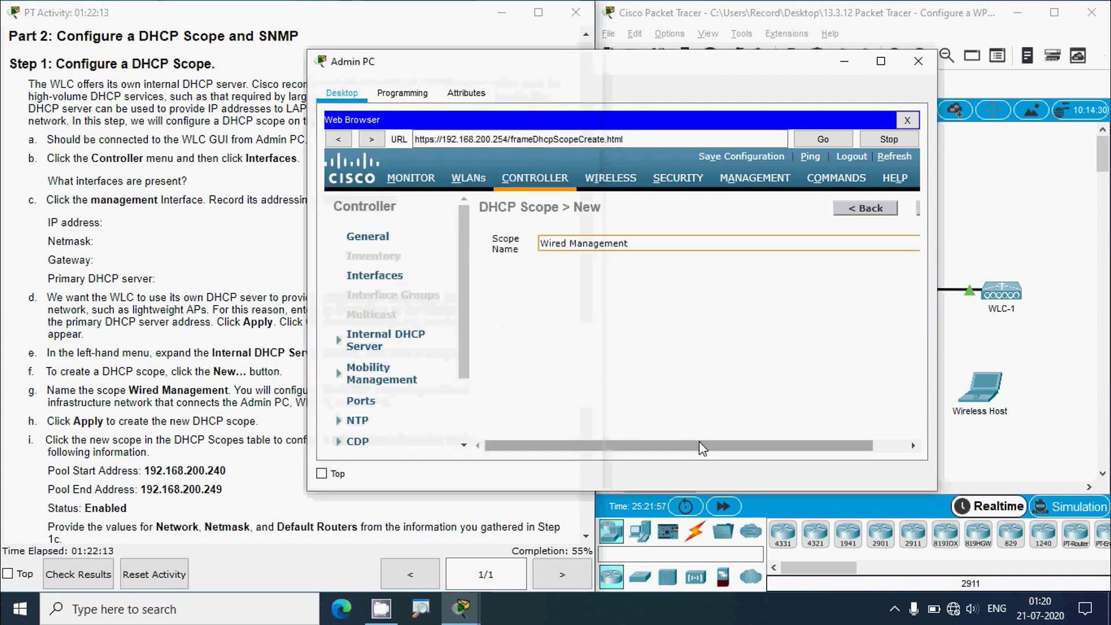
left_click_drag(699, 447, 760, 451)
left_click(896, 209)
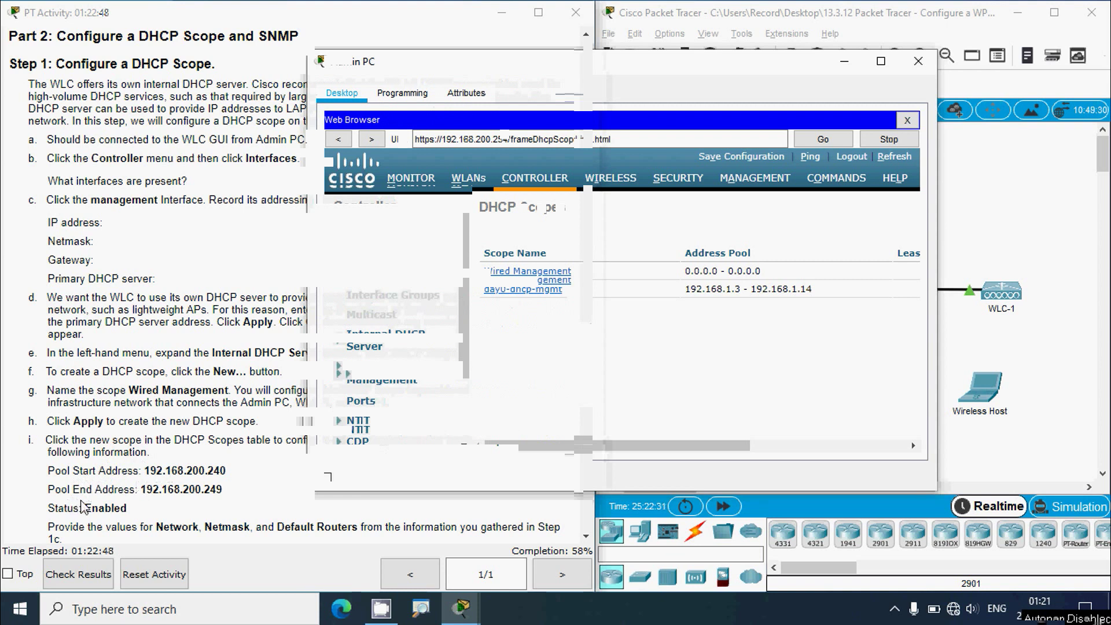
- Open the Wired Management scope and set its pool to 192.168.200.240–192.168.200.249
left_click(169, 498)
scroll(118, 504, "down", 2)
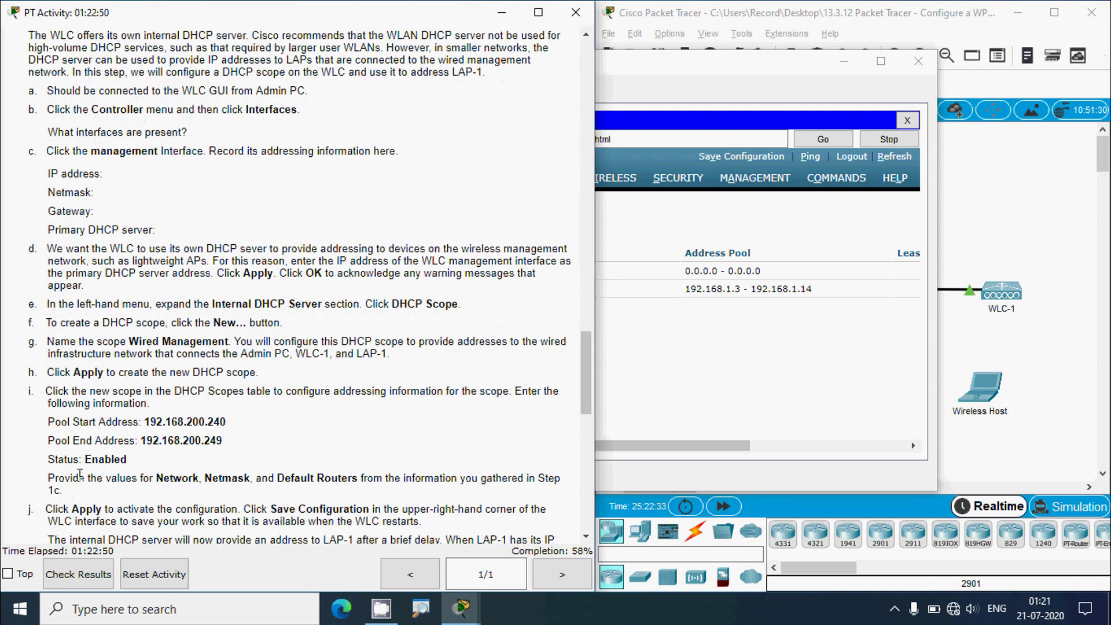
left_click(696, 365)
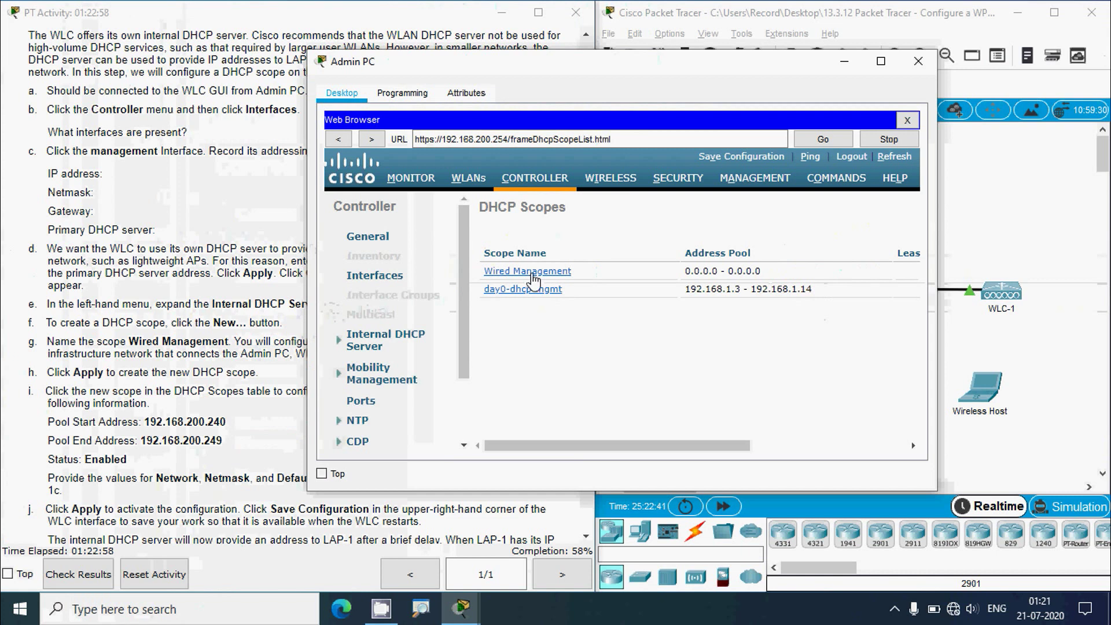
left_click(533, 272)
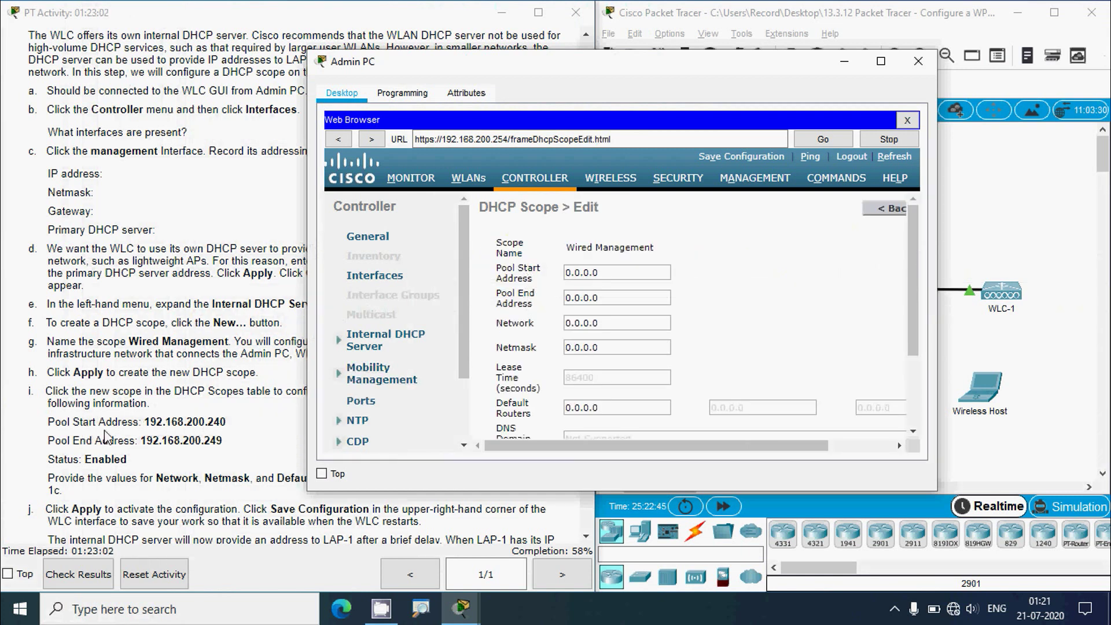
left_click_drag(160, 423, 223, 422)
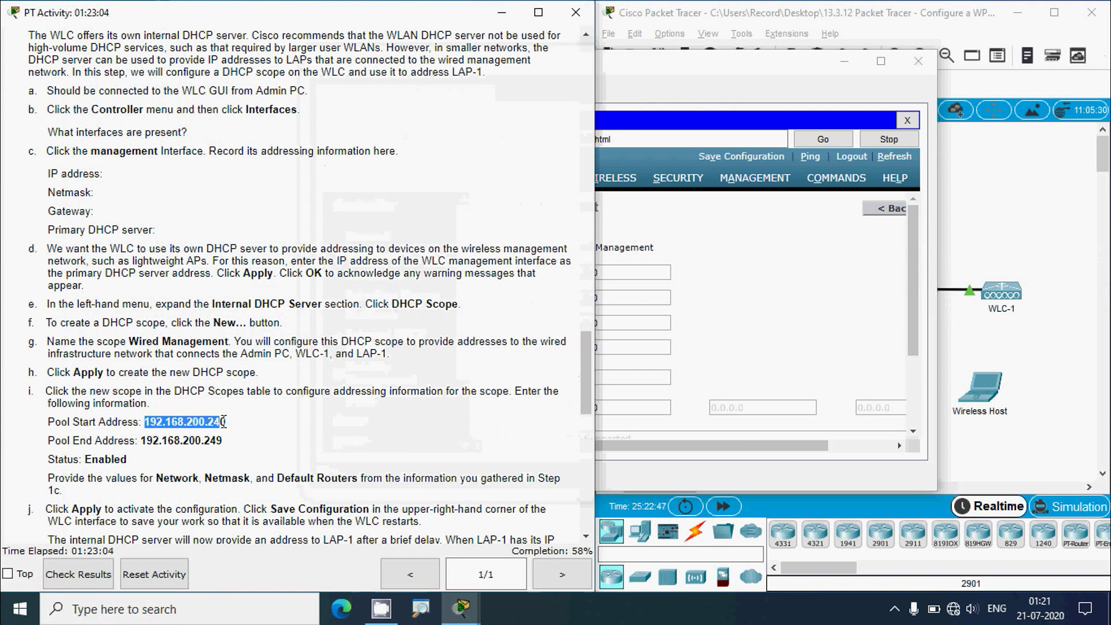
left_click(613, 294)
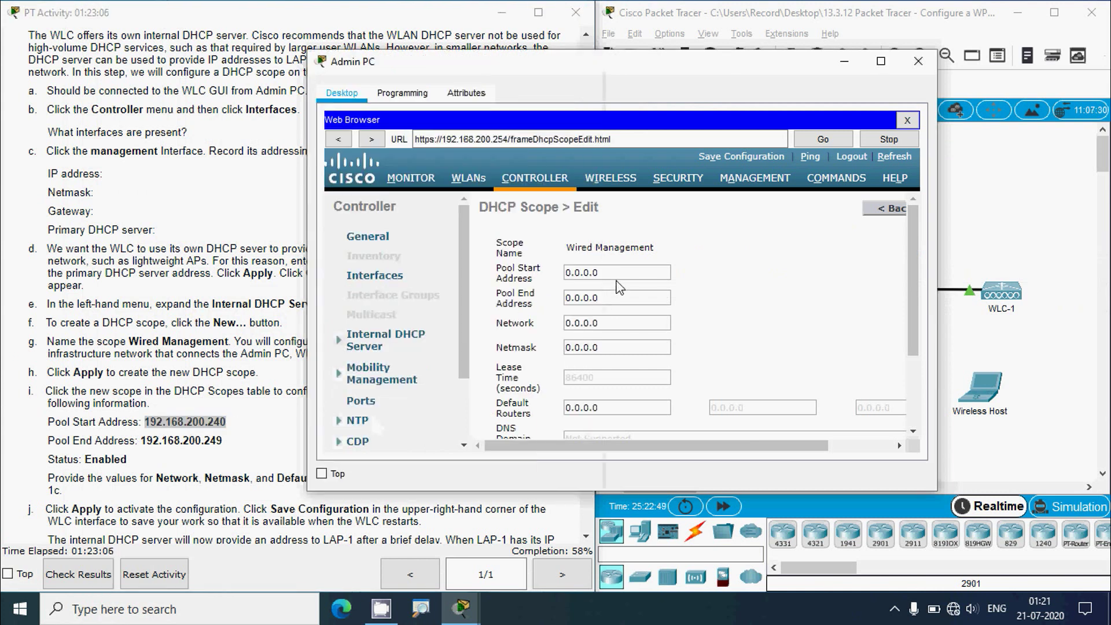
left_click(601, 273)
key("ctrl+a")
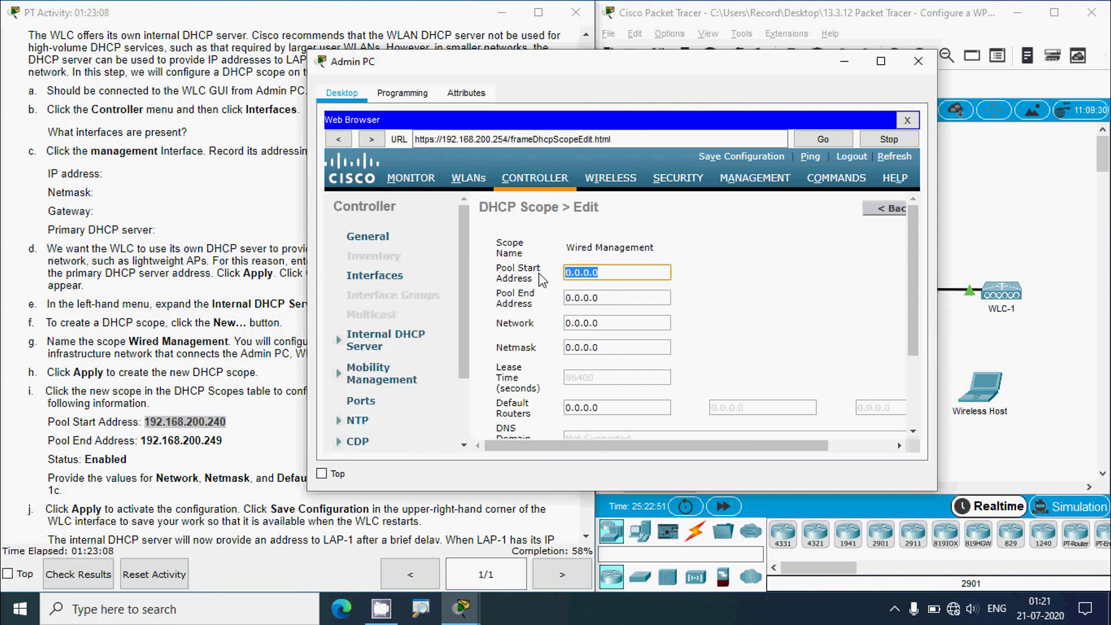
type("192.168.200.240")
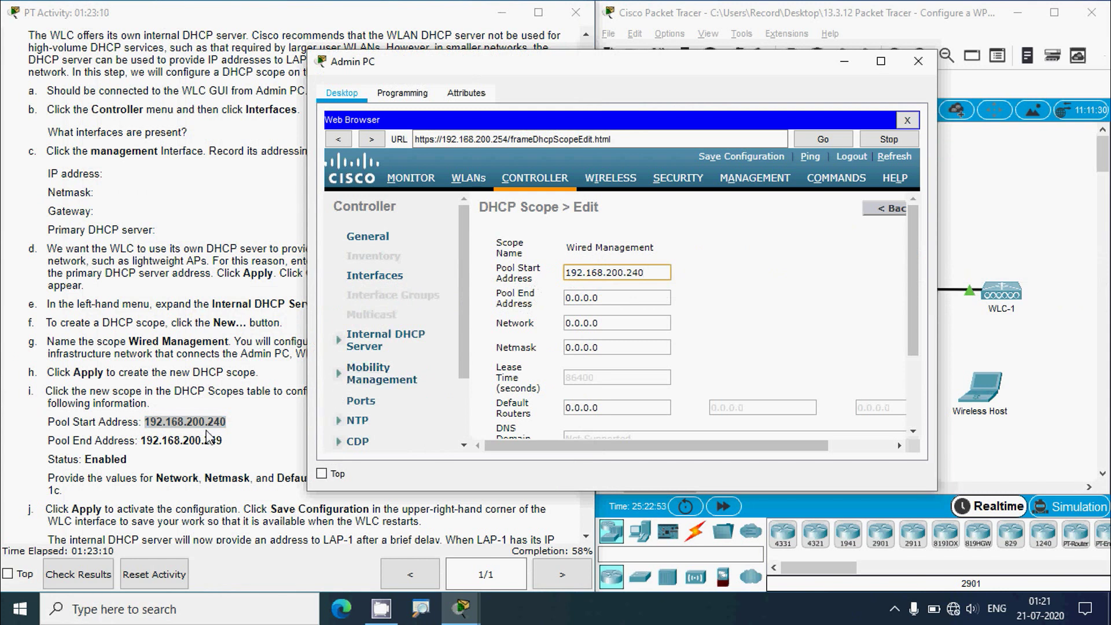
left_click(142, 444)
left_click_drag(143, 445, 225, 440)
key("ctrl+c")
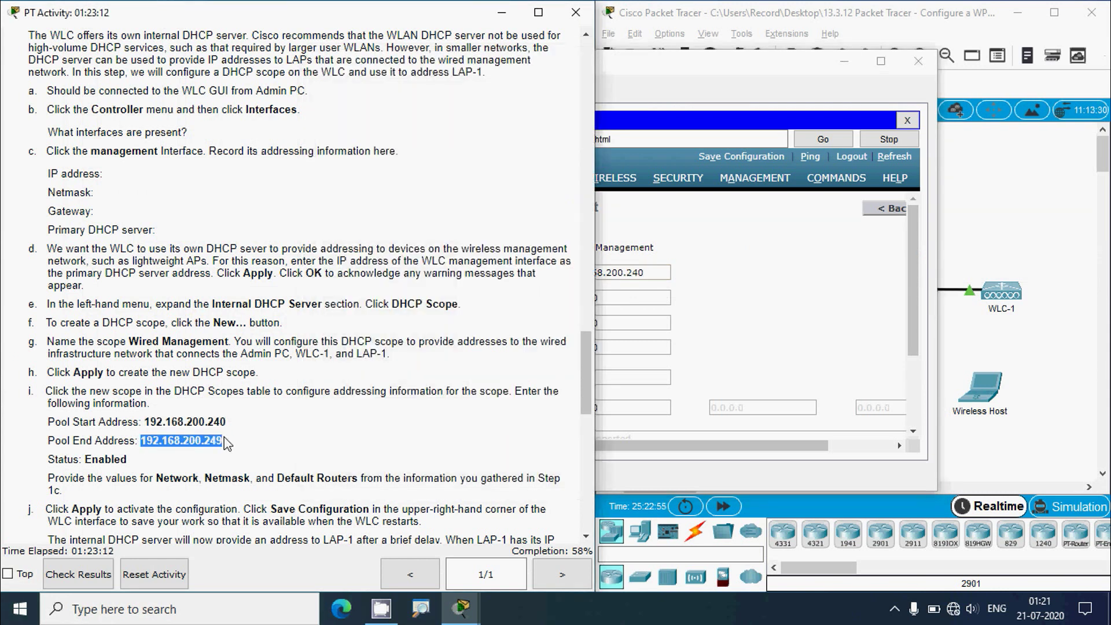
left_click(621, 299)
key("ctrl+a")
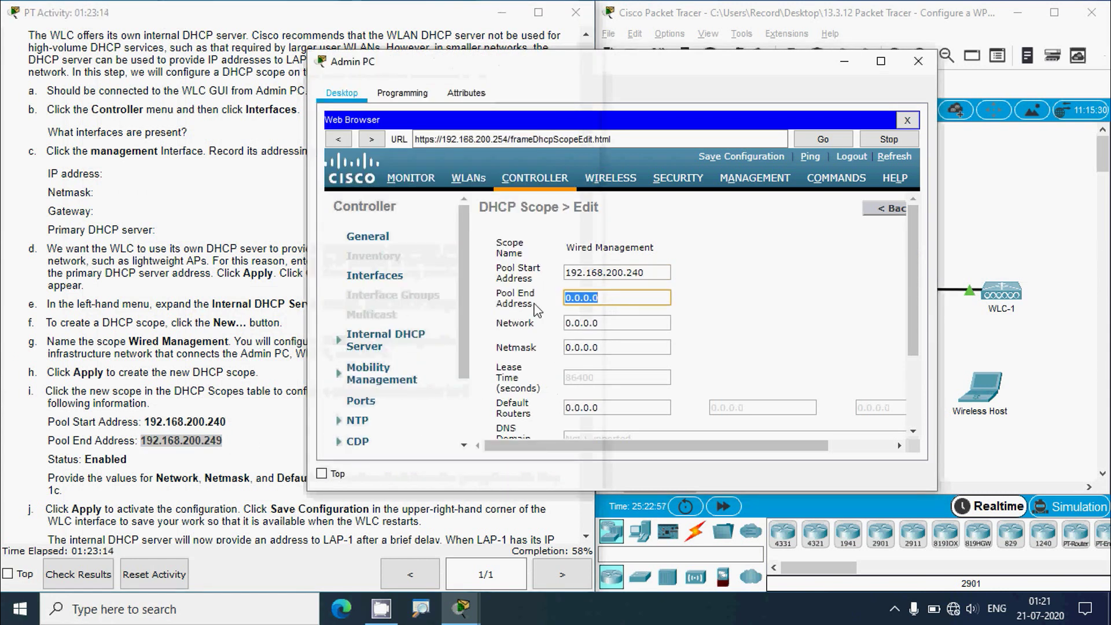
key("ctrl+v")
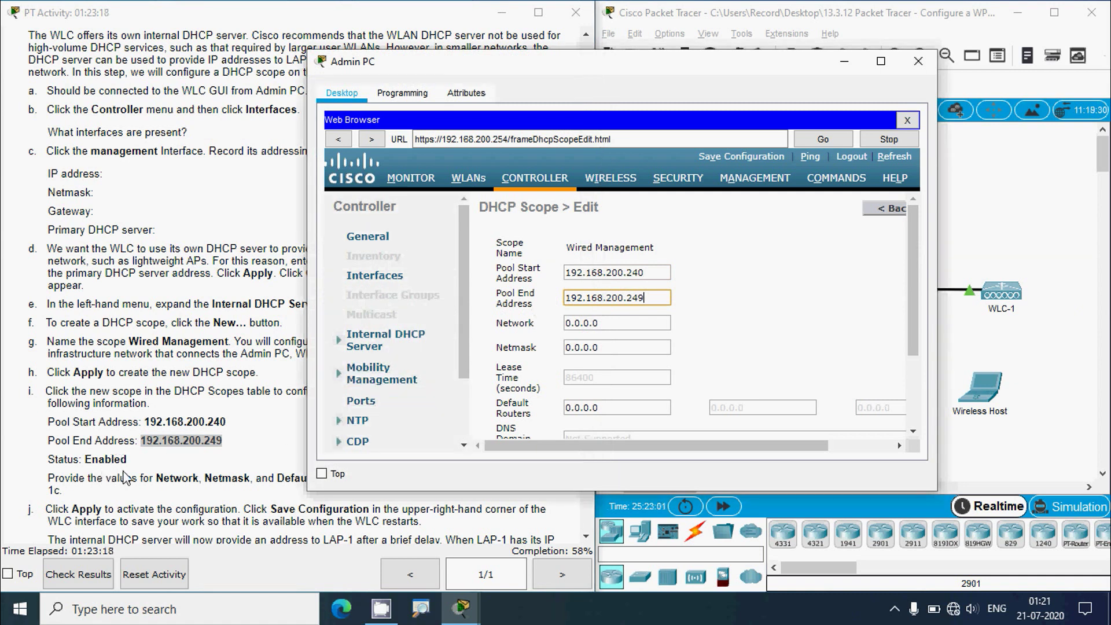
- Set the scope's network to 192.168.200.0 using the address from the notes
scroll(680, 375, "down", 3)
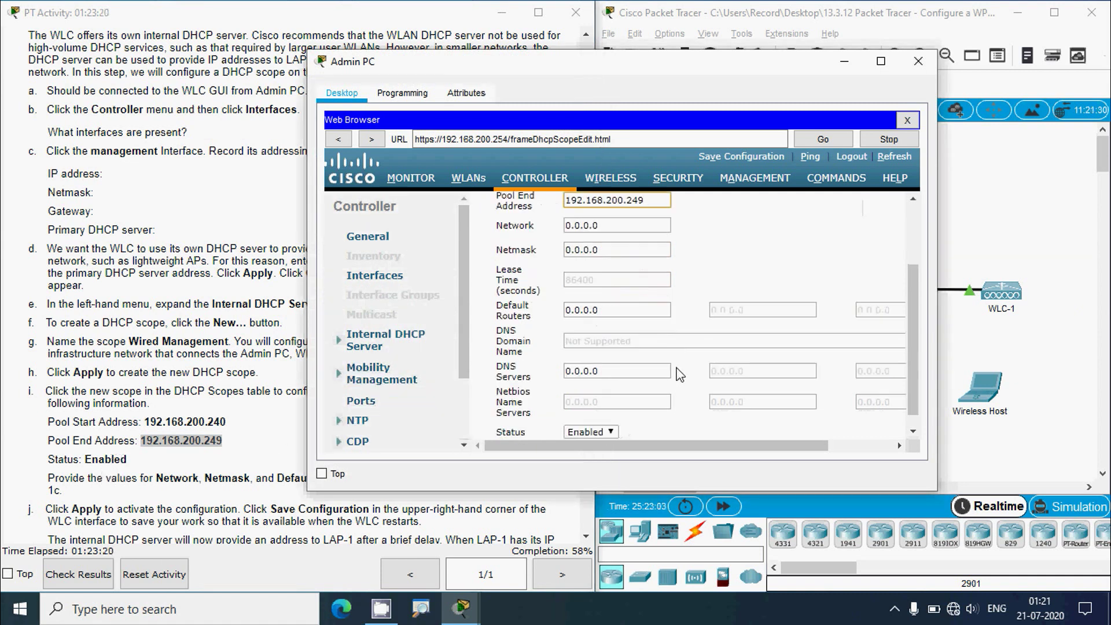
scroll(681, 375, "down", 1)
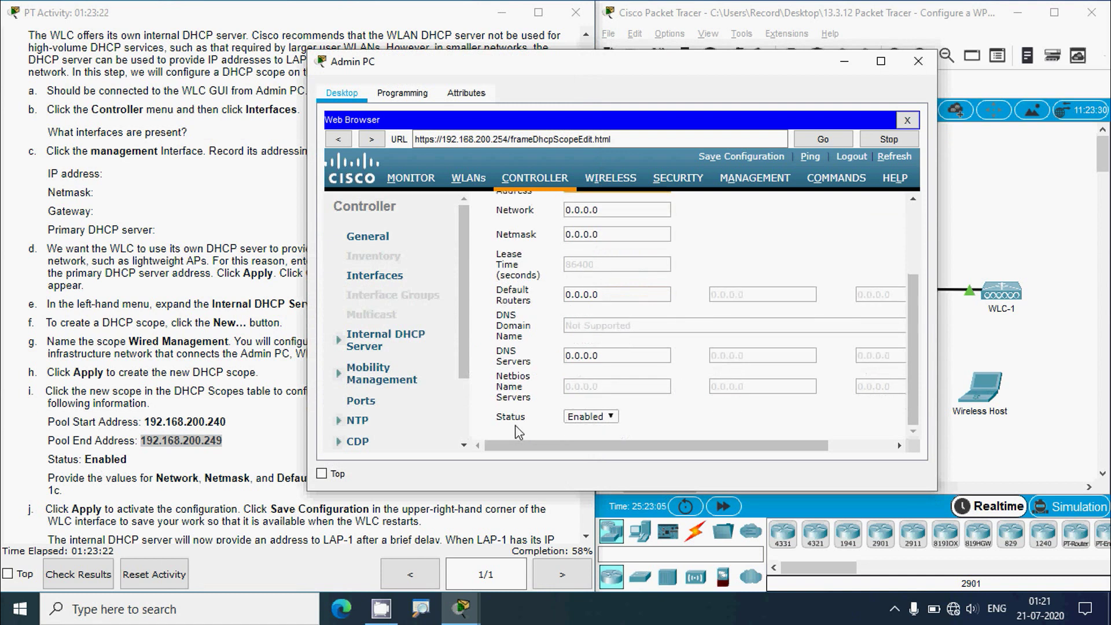
scroll(922, 305, "up", 4)
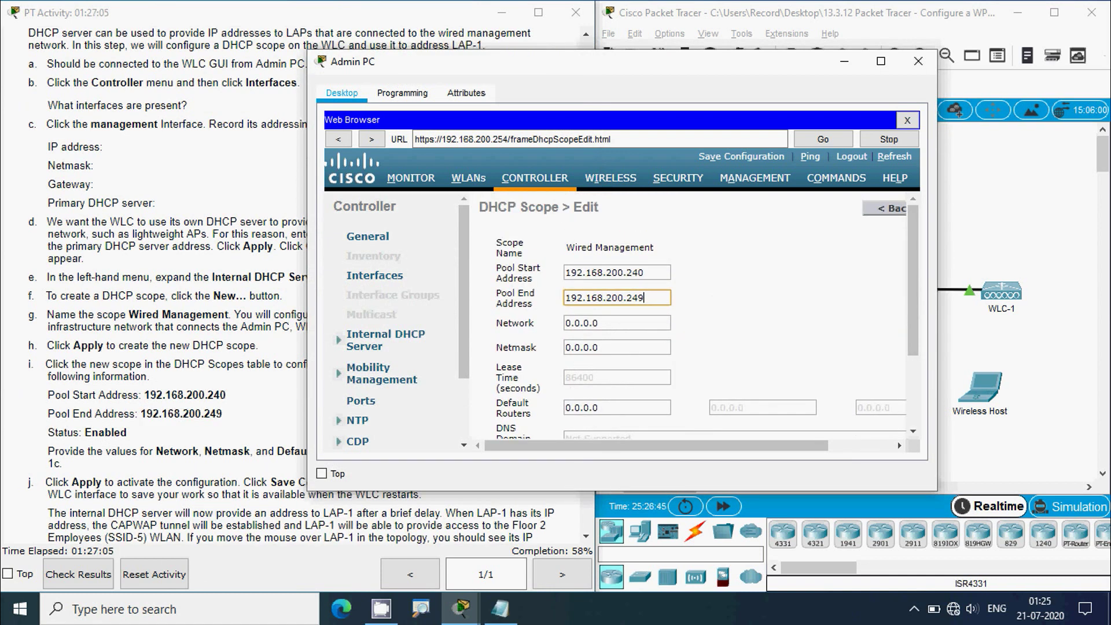
left_click(149, 478)
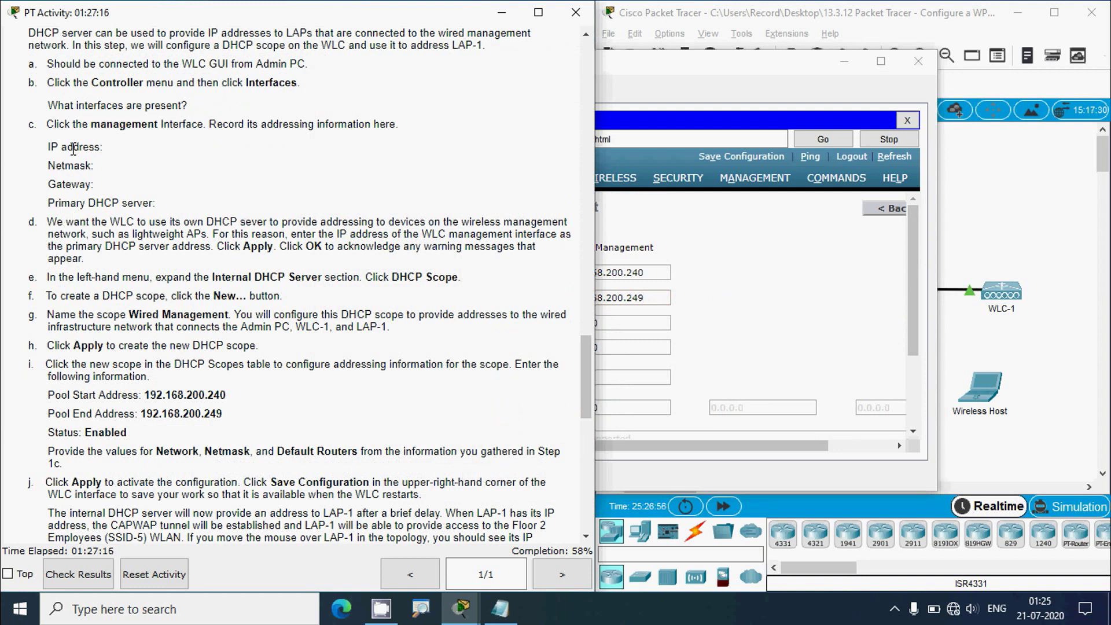
left_click(500, 608)
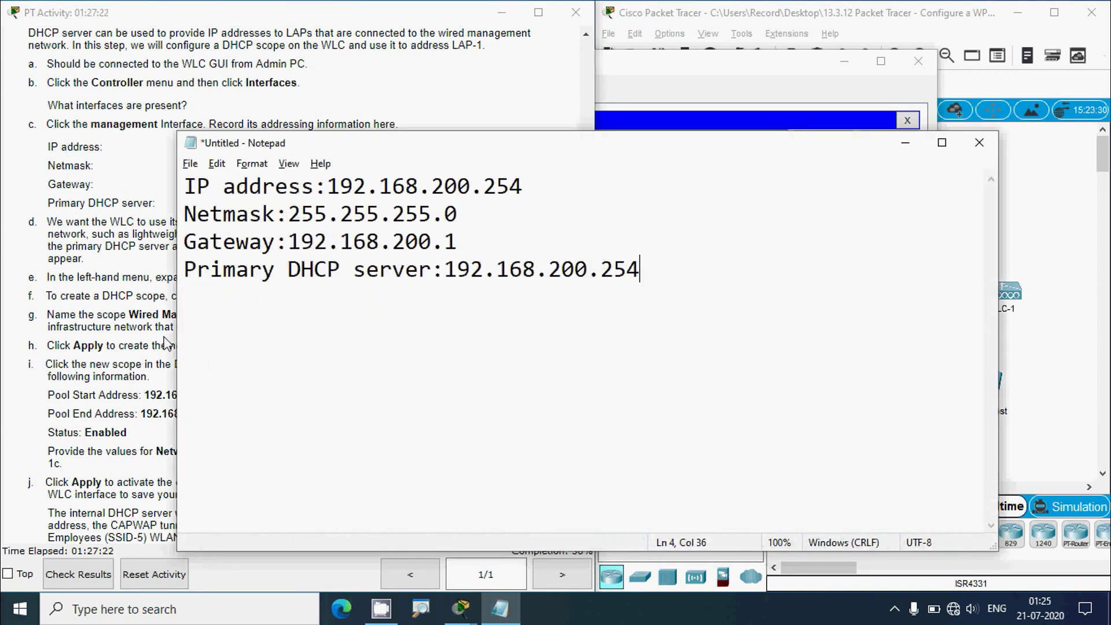
left_click(117, 341)
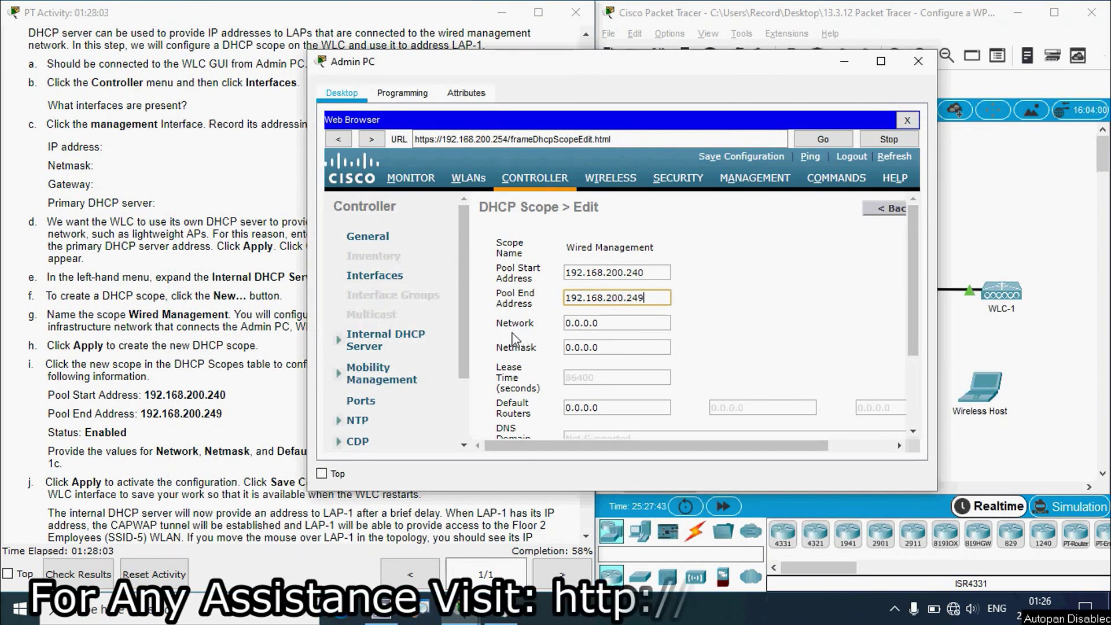
left_click(506, 621)
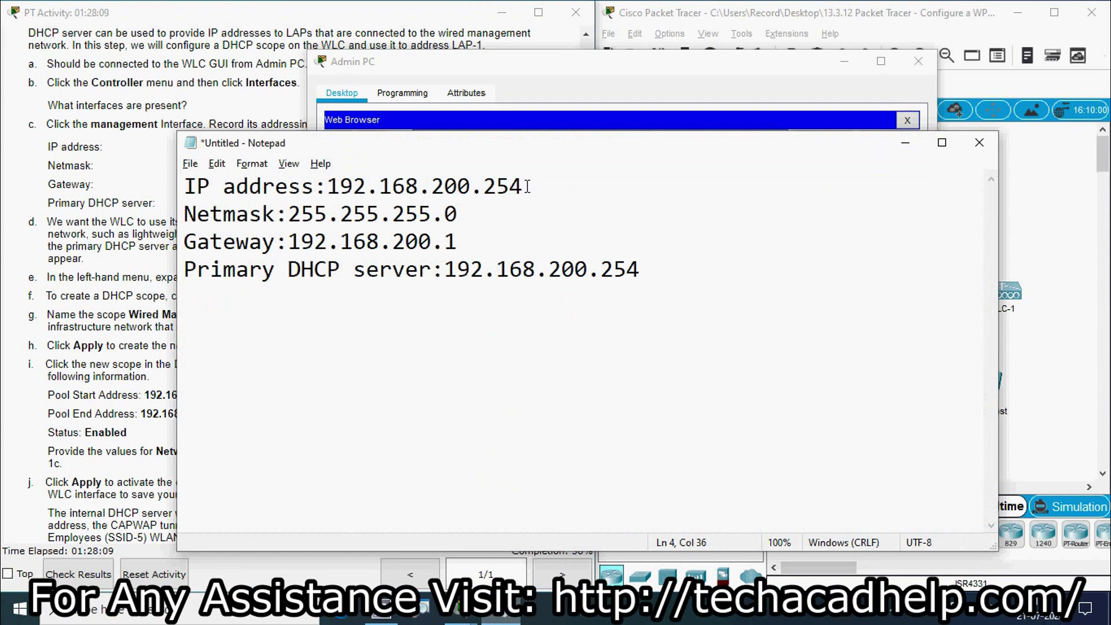
left_click_drag(527, 187, 328, 168)
key("ctrl+c")
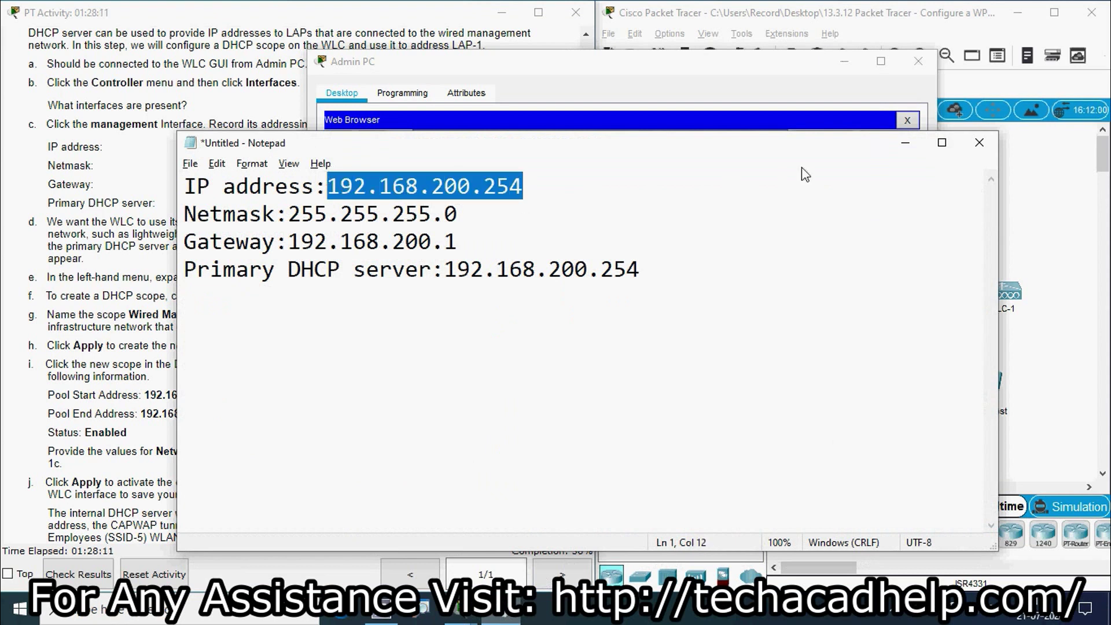
left_click(906, 142)
left_click(618, 320)
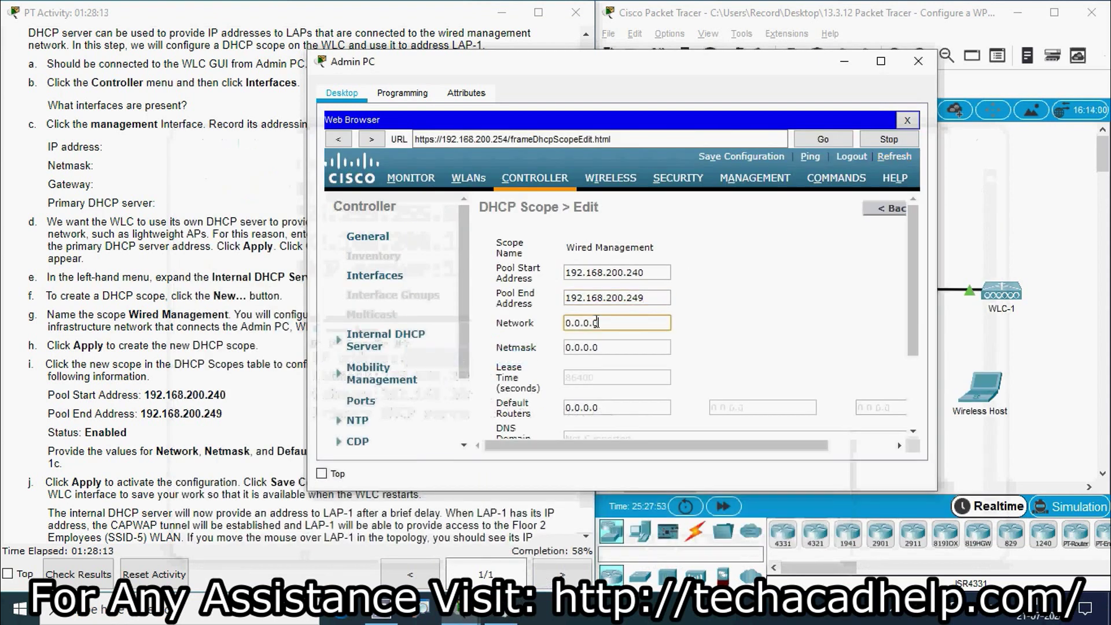
key("ctrl+a")
key("ctrl+v")
type("0")
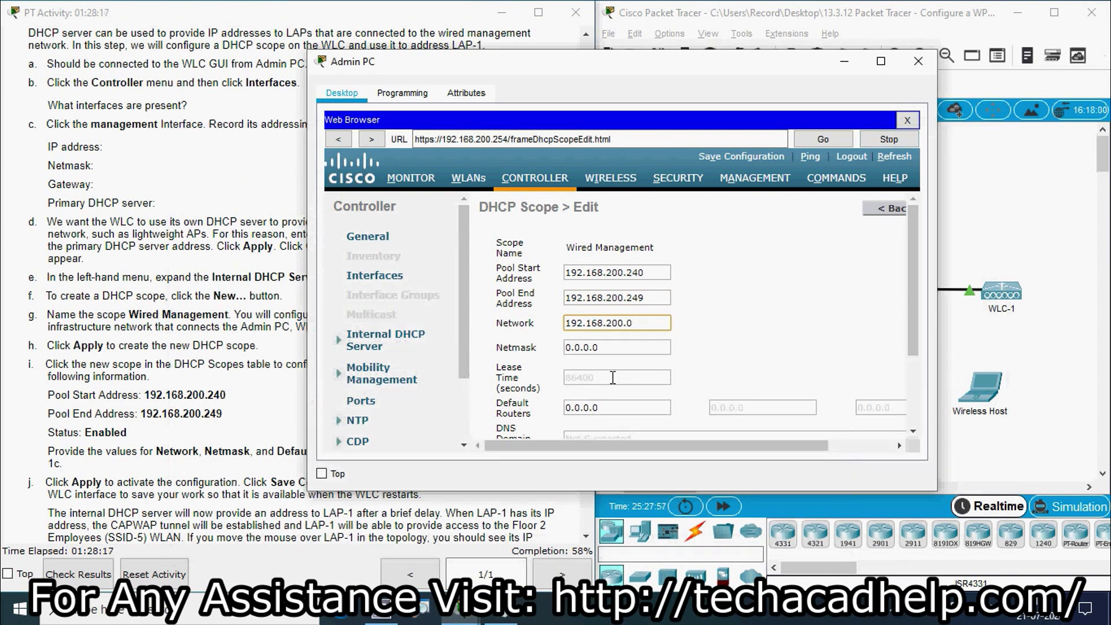
- Set the scope's netmask to 255.255.255.0
left_click(486, 612)
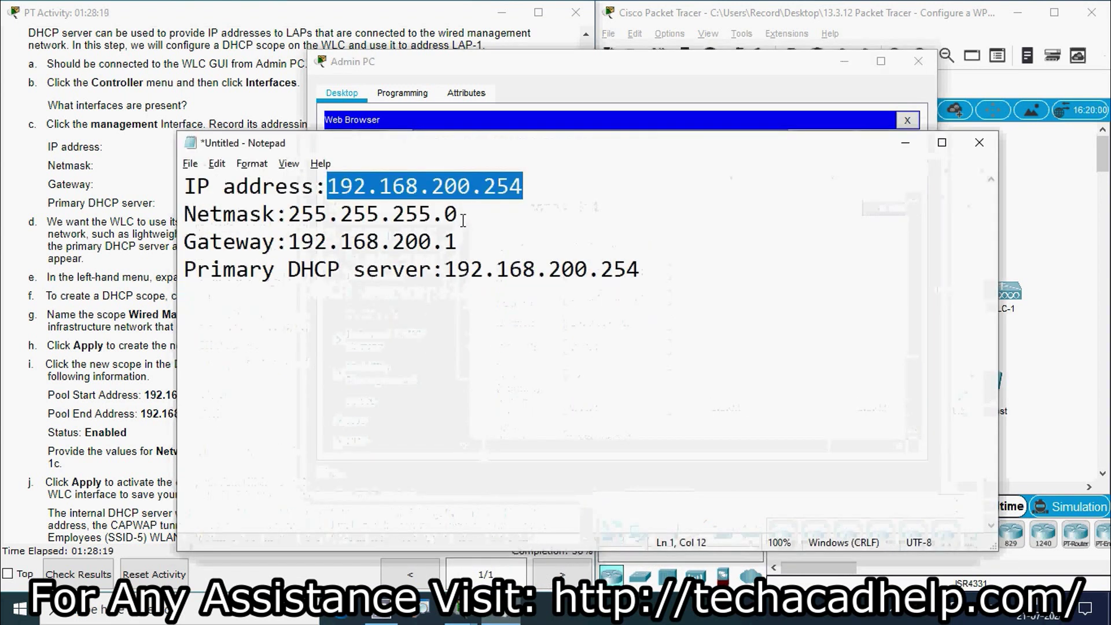
left_click_drag(459, 215, 292, 215)
key("ctrl+c")
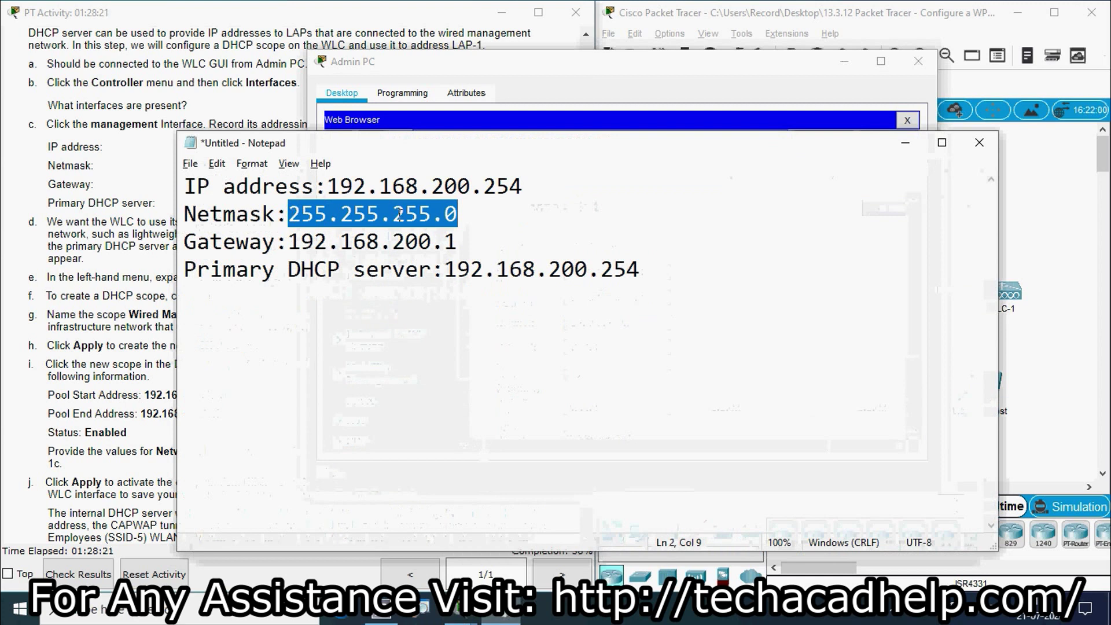
left_click(560, 62)
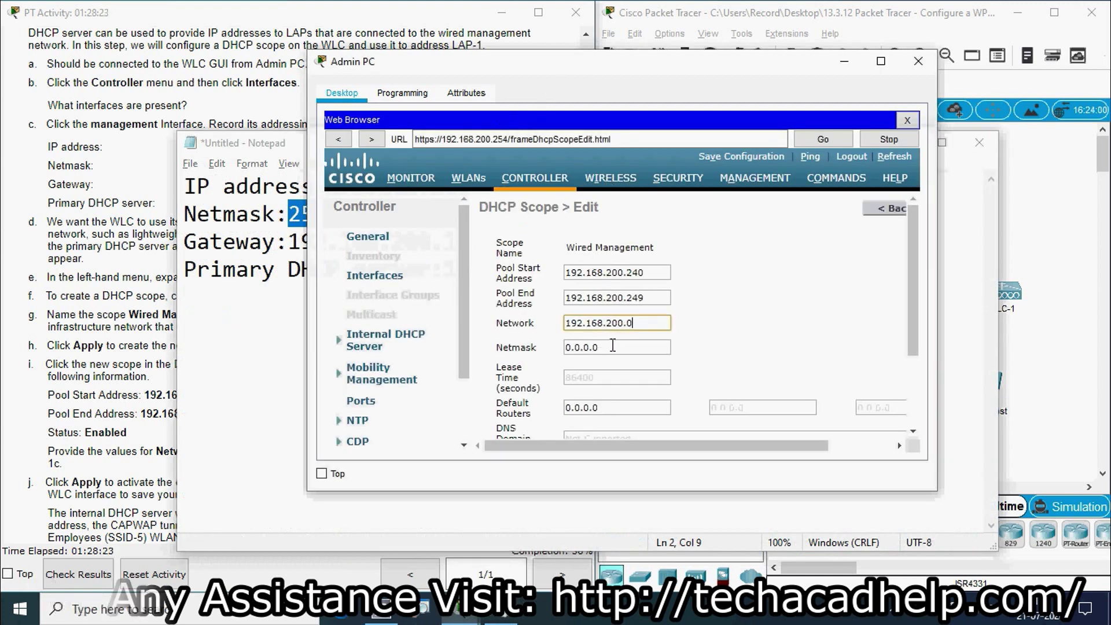
key("Tab")
key("ctrl+v")
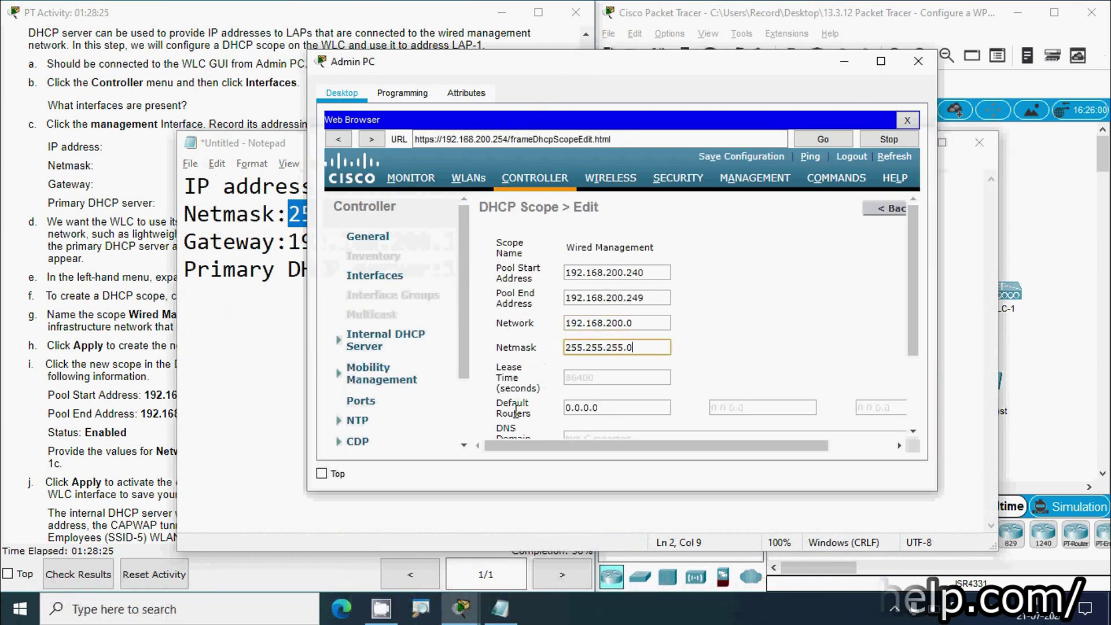
- Set the scope's default router to 192.168.200.1 from the notes
left_click(481, 495)
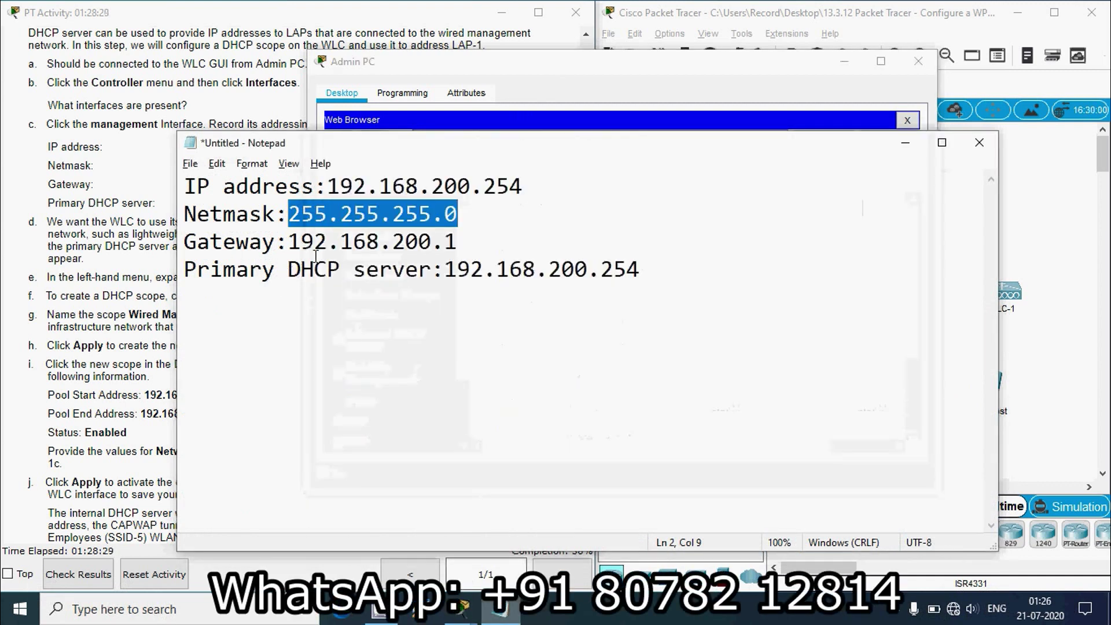
left_click_drag(458, 242, 293, 241)
key("ctrl+c")
left_click(905, 142)
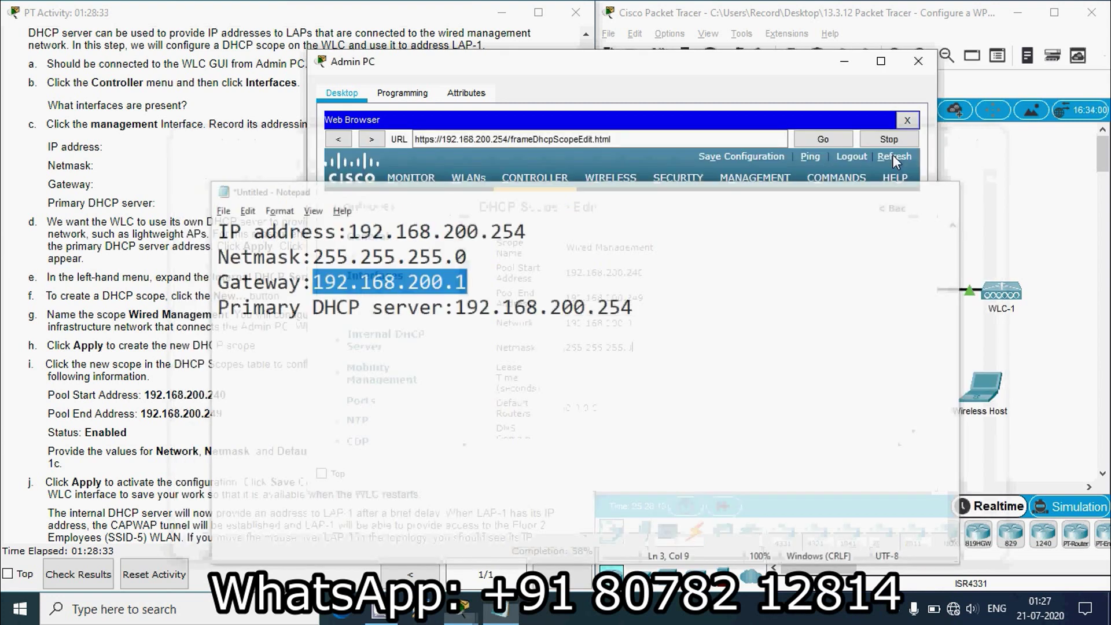
scroll(571, 382, "down", 1)
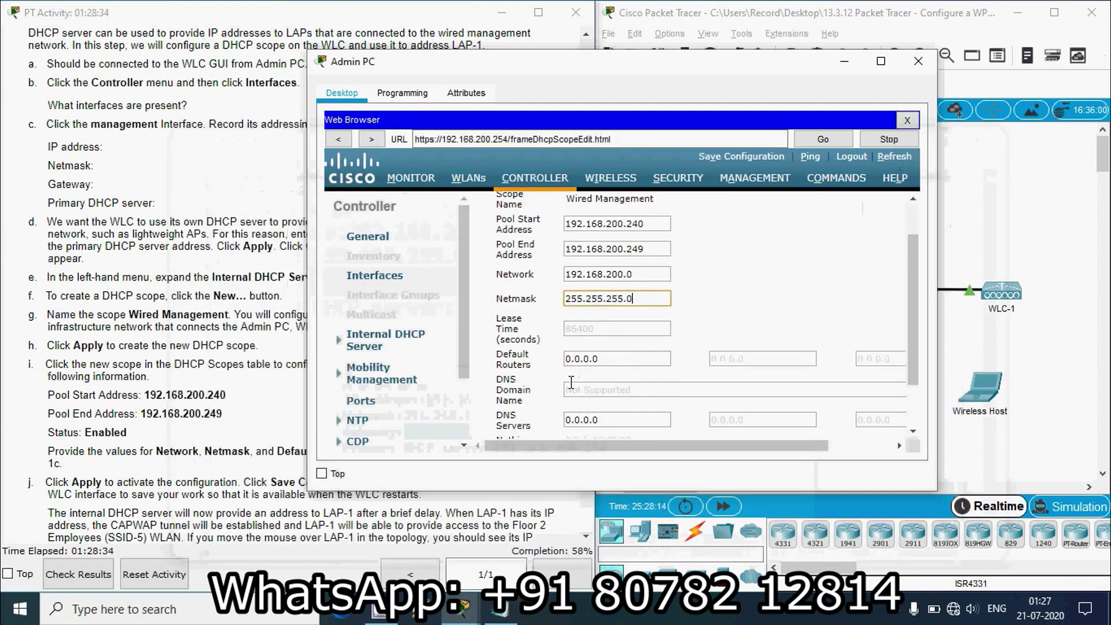
double_click(611, 359)
key("ctrl+v")
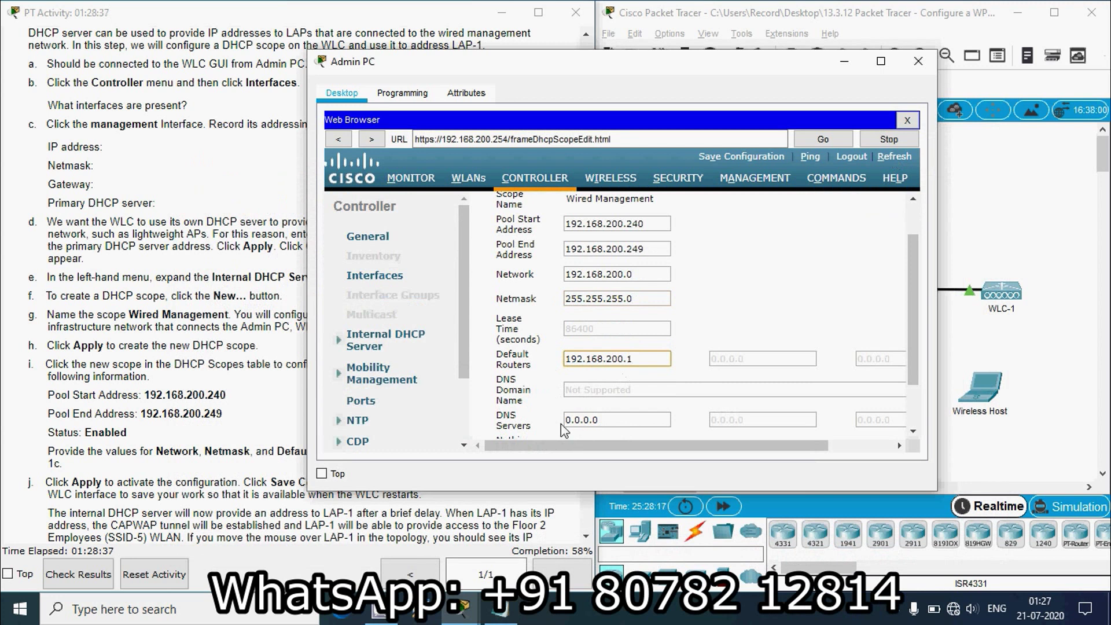
left_click(501, 608)
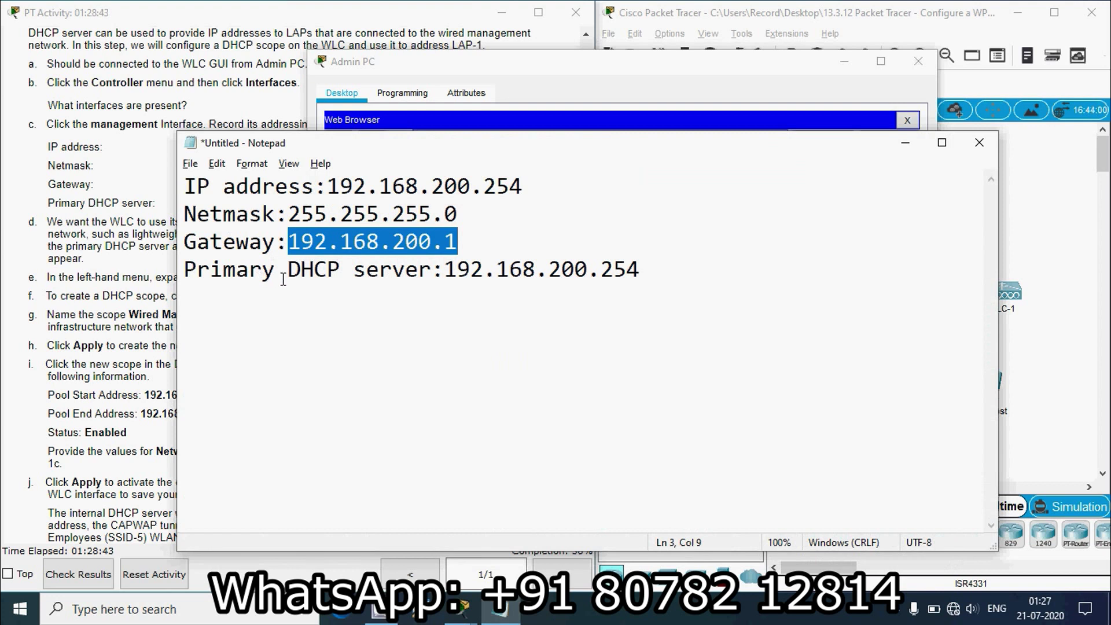
left_click(904, 144)
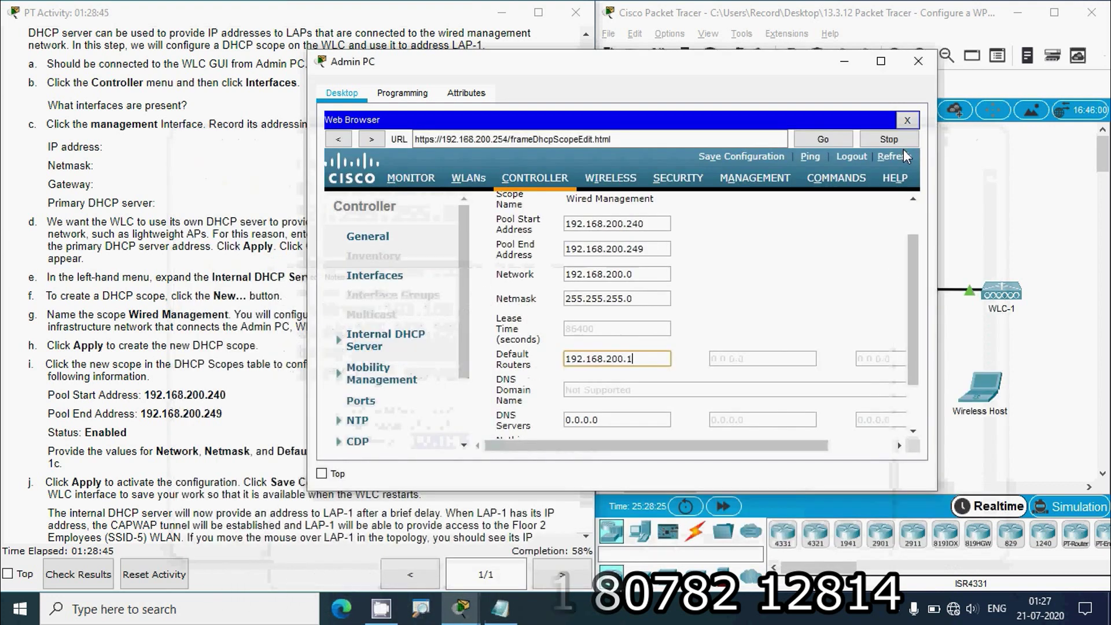
- Apply the Wired Management scope settings
left_click(241, 451)
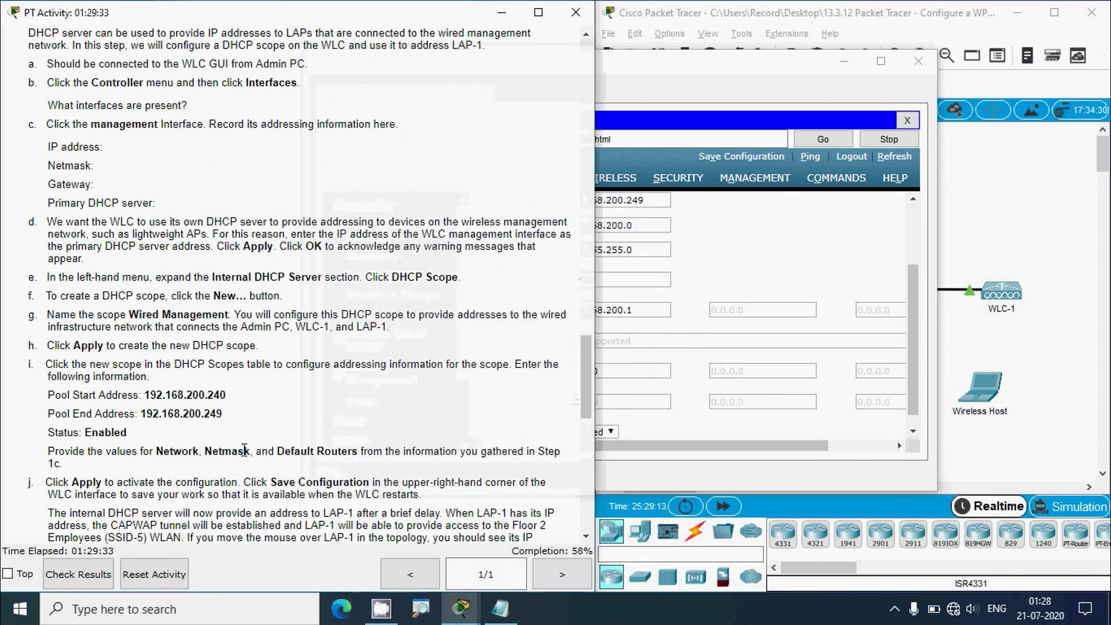
scroll(246, 451, "down", 3)
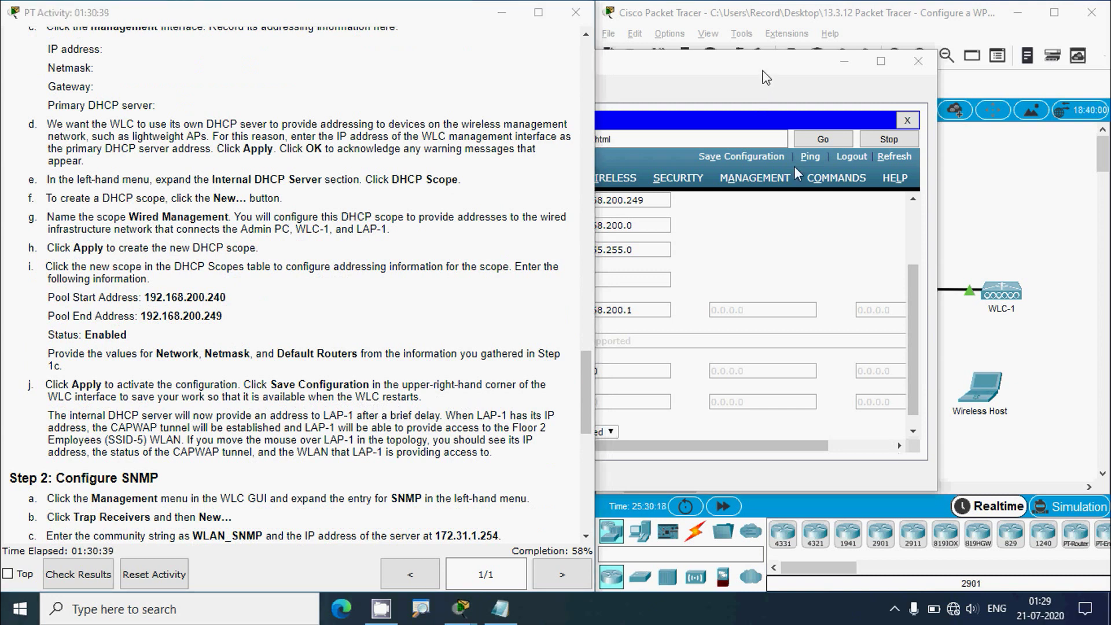
left_click(794, 167)
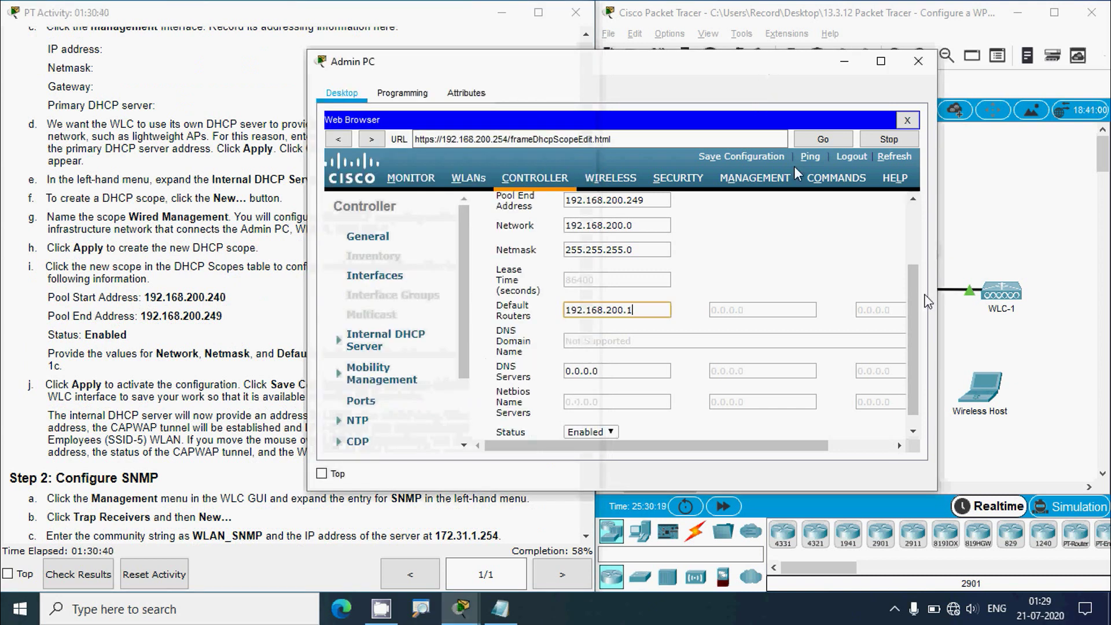
scroll(924, 295, "up", 3)
left_click_drag(735, 446, 800, 452)
left_click(884, 209)
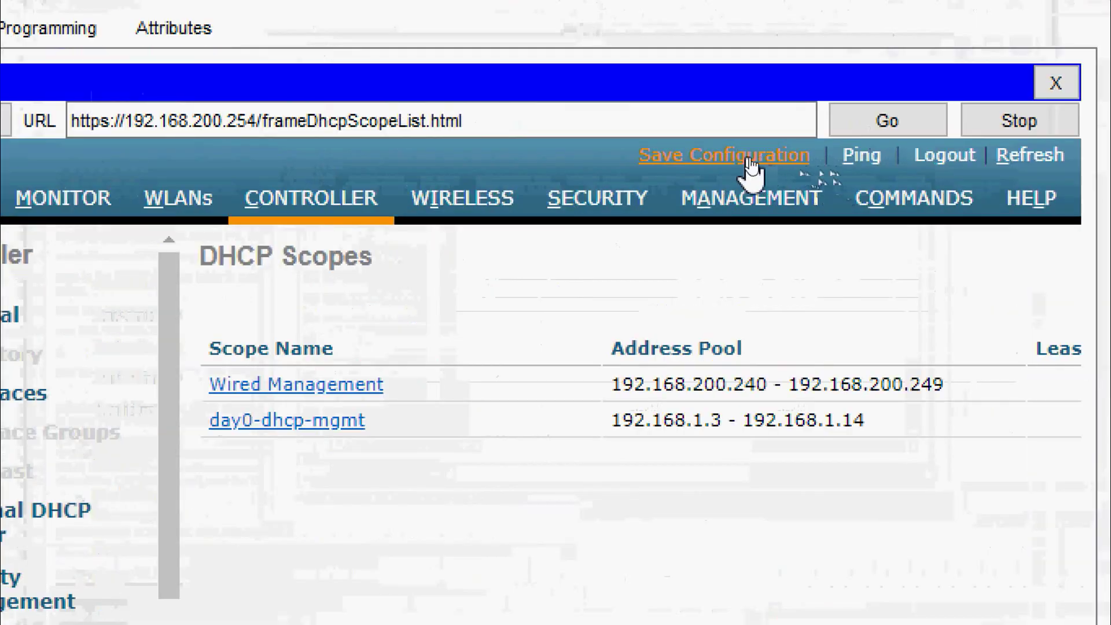
- Save the controller configuration to flash and dismiss the success message
left_click(757, 161)
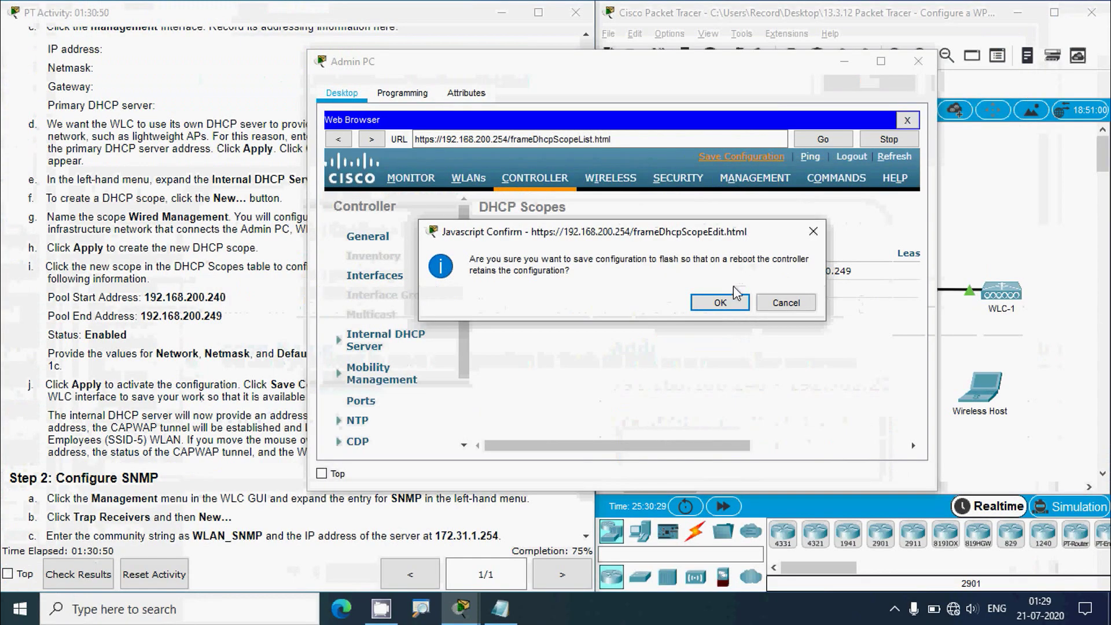
left_click(703, 344)
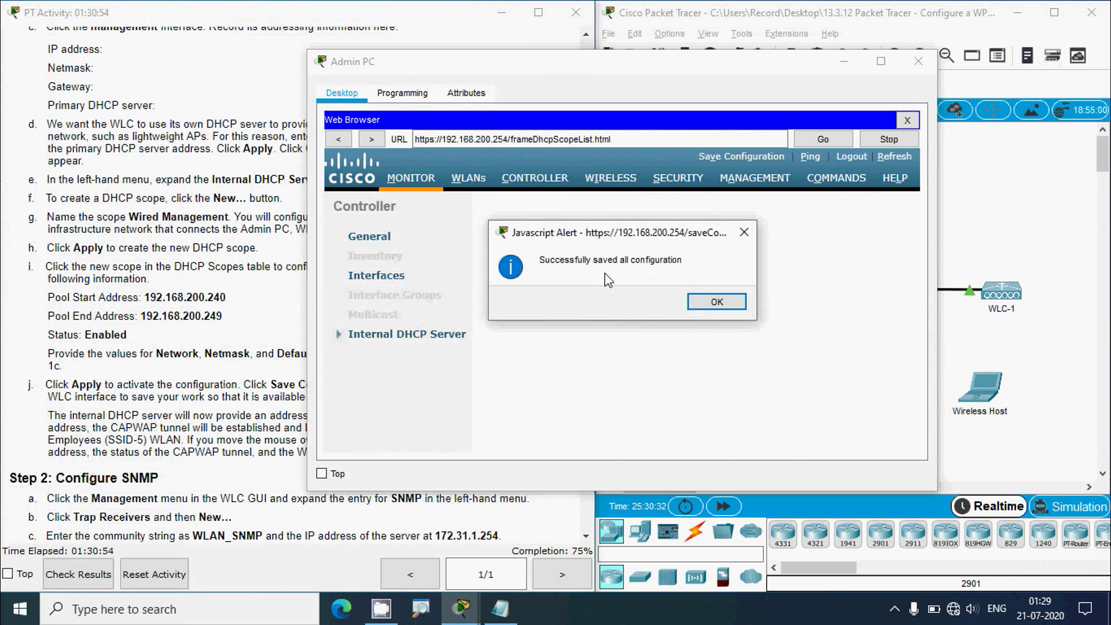
left_click(716, 302)
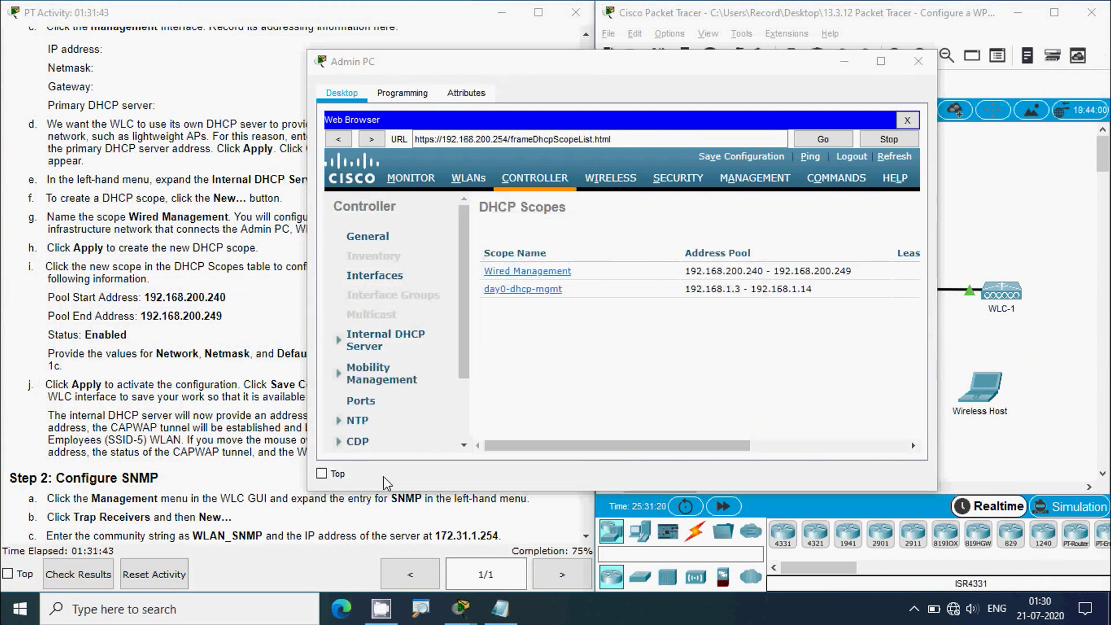
left_click(171, 439)
- Go to the controller's MANAGEMENT settings, expand SNMP, and show the Trap Receivers list
scroll(170, 440, "down", 6)
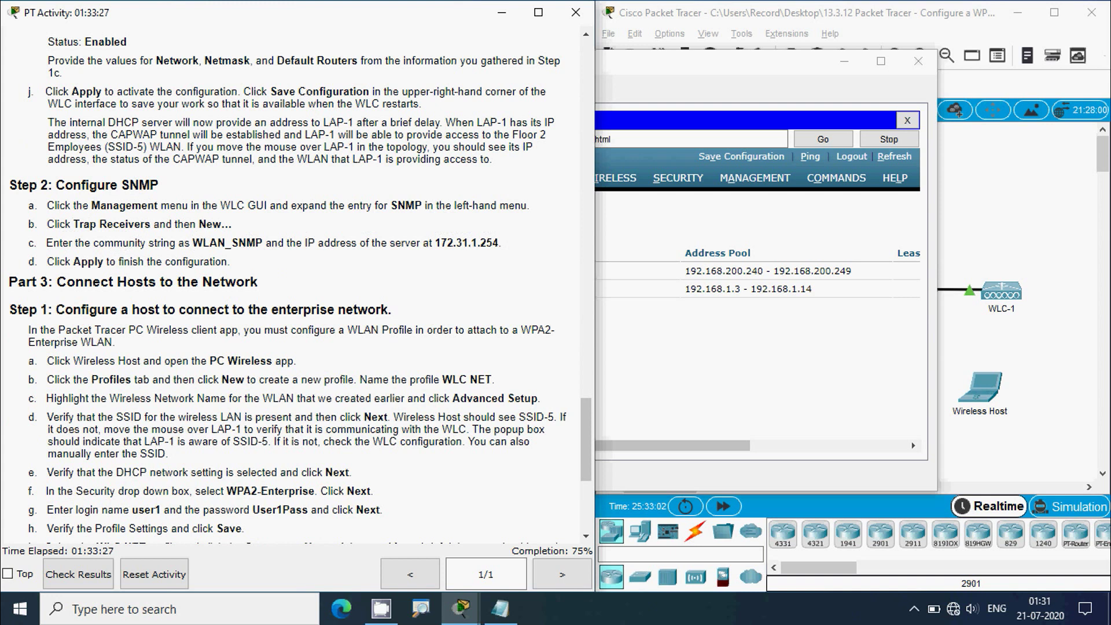
left_click(723, 72)
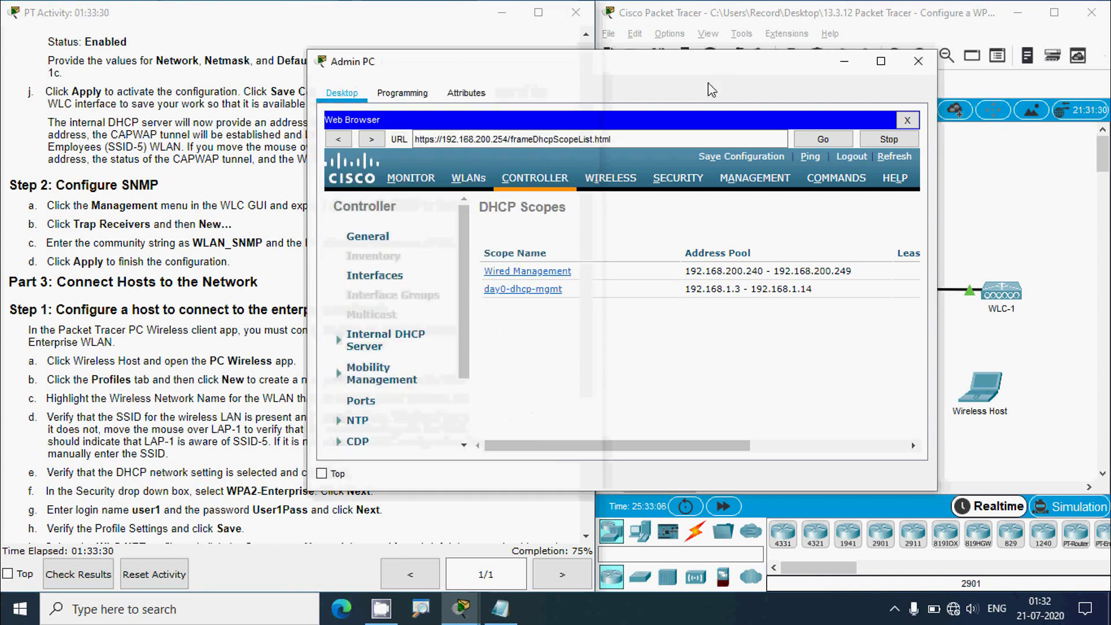
left_click(746, 179)
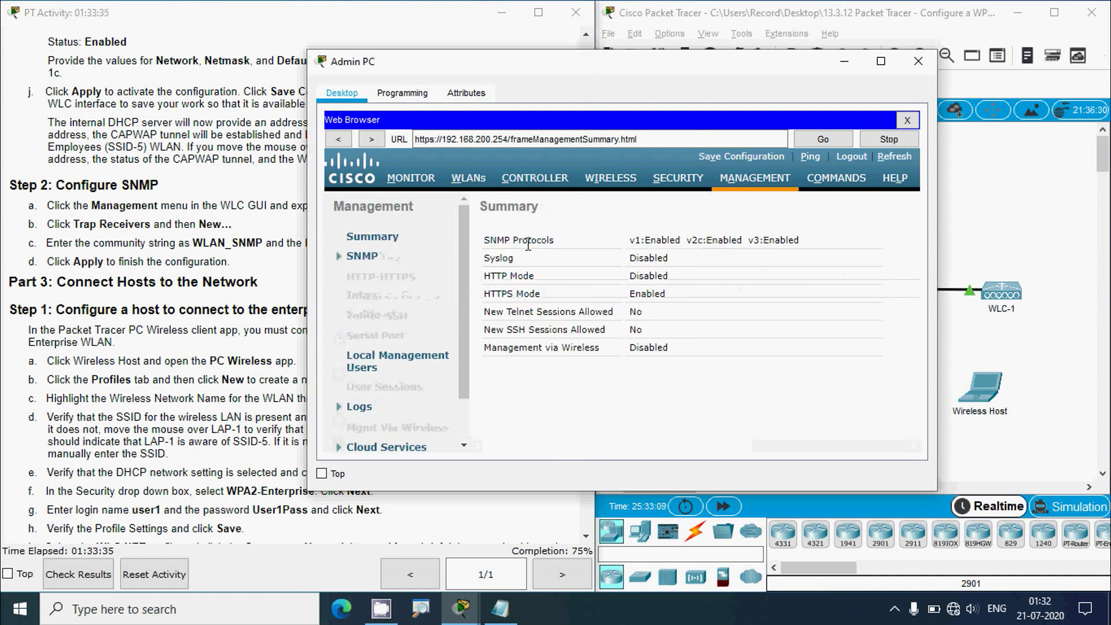
left_click(238, 232)
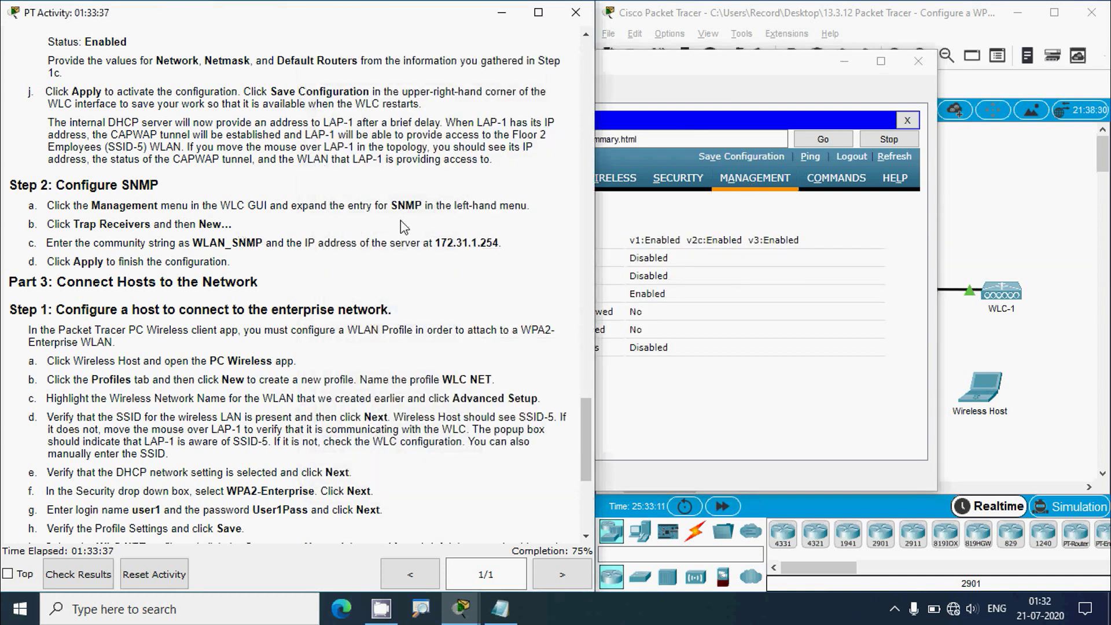
left_click(644, 73)
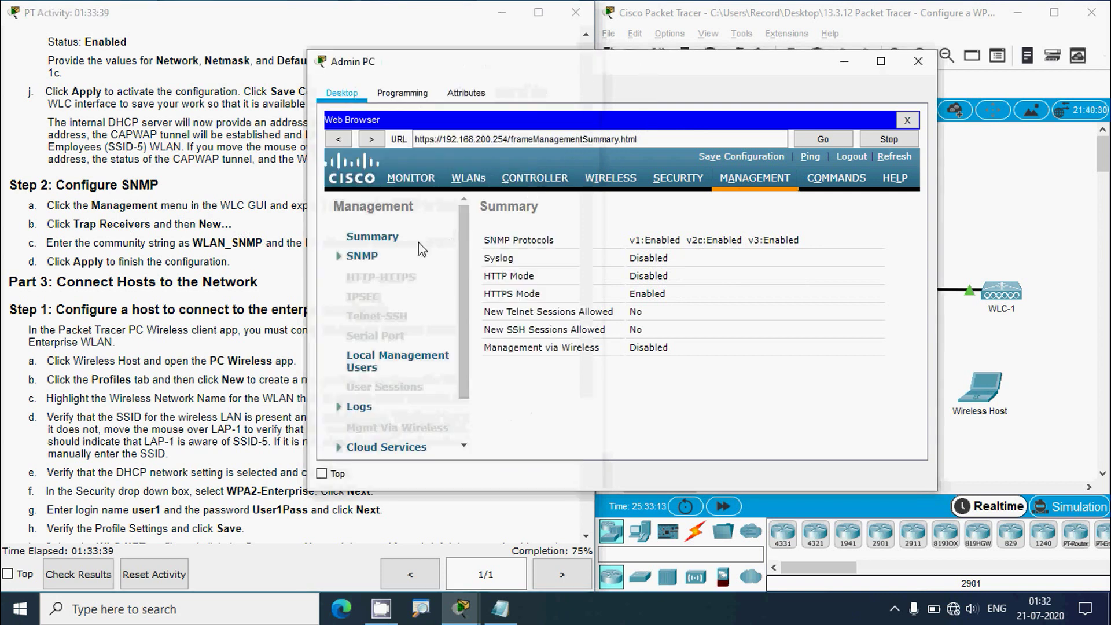
left_click(362, 258)
left_click(237, 221)
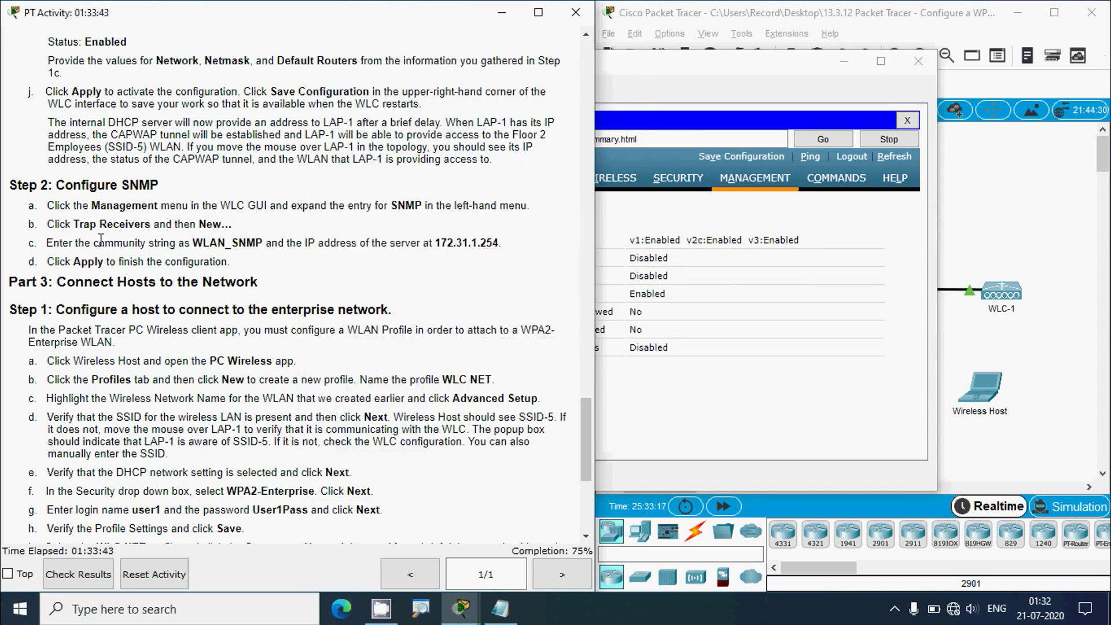
left_click(652, 75)
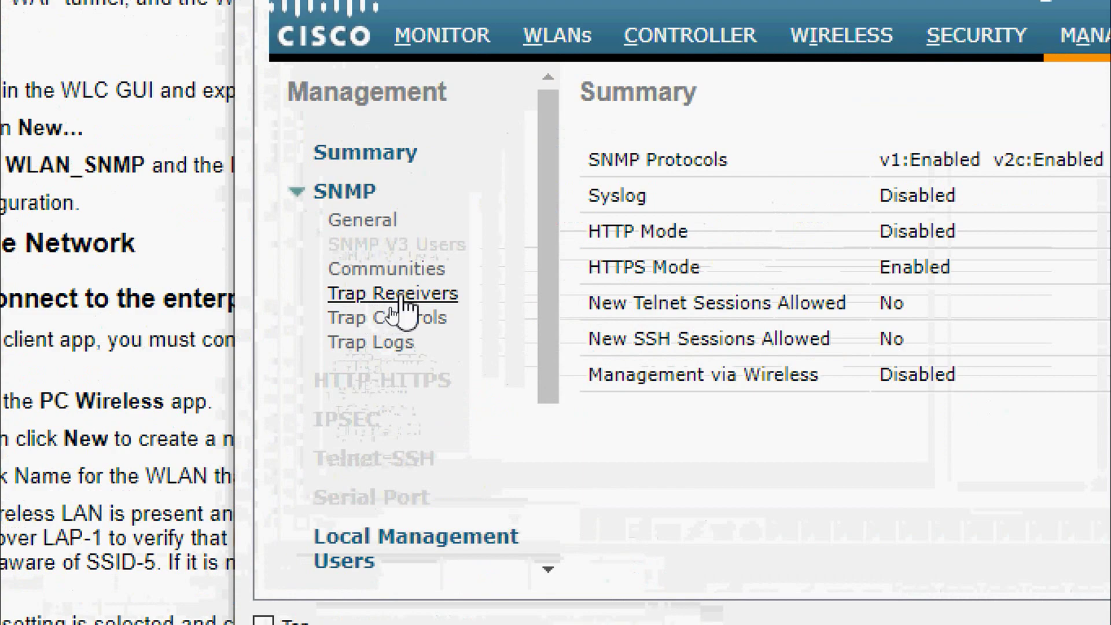
left_click(403, 298)
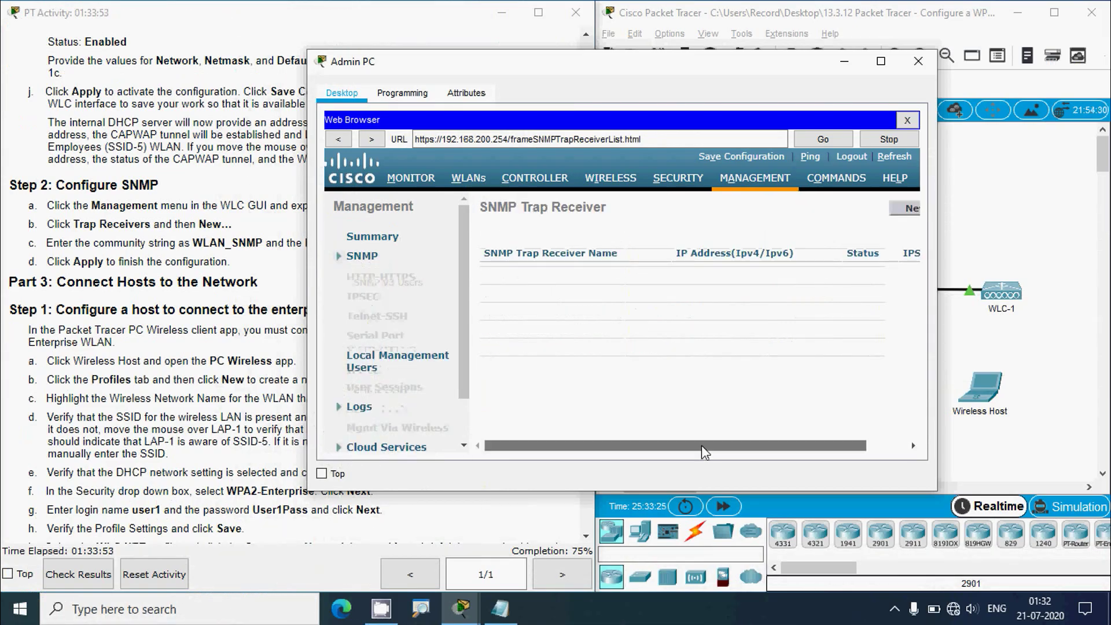
left_click_drag(701, 445, 741, 446)
- Start a new trap receiver with community name WLAN_SNMP
left_click(873, 208)
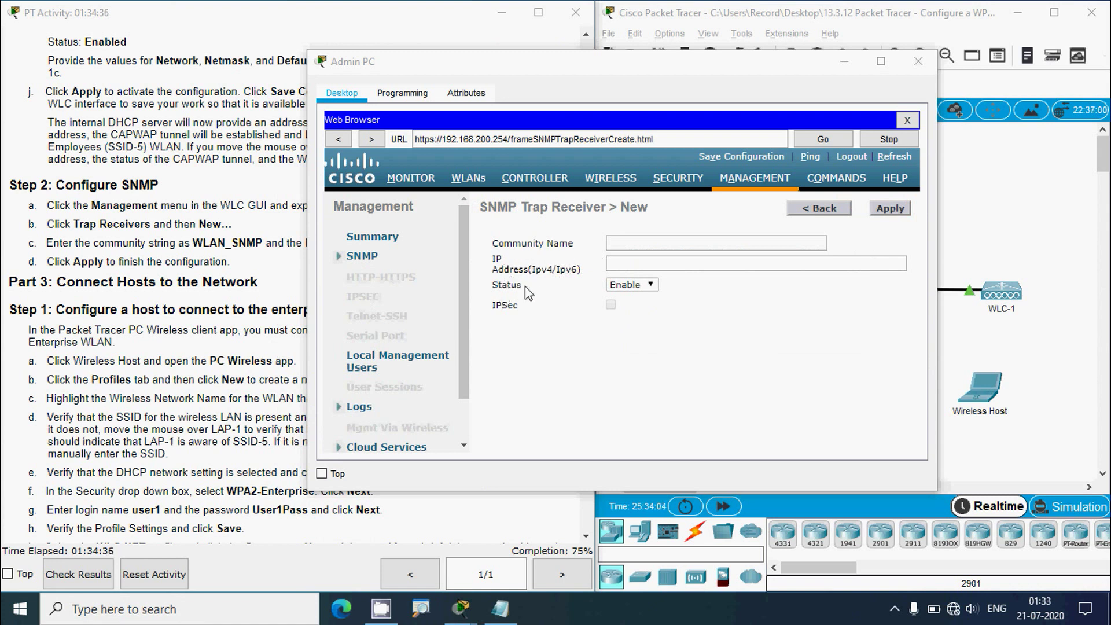
left_click(225, 275)
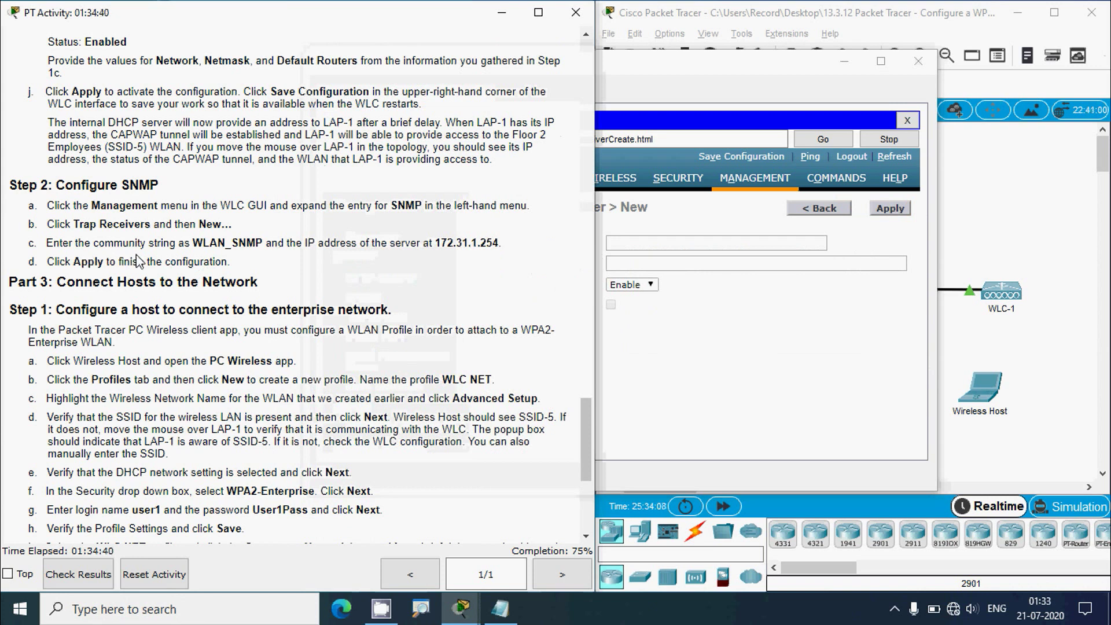
left_click_drag(193, 243, 265, 243)
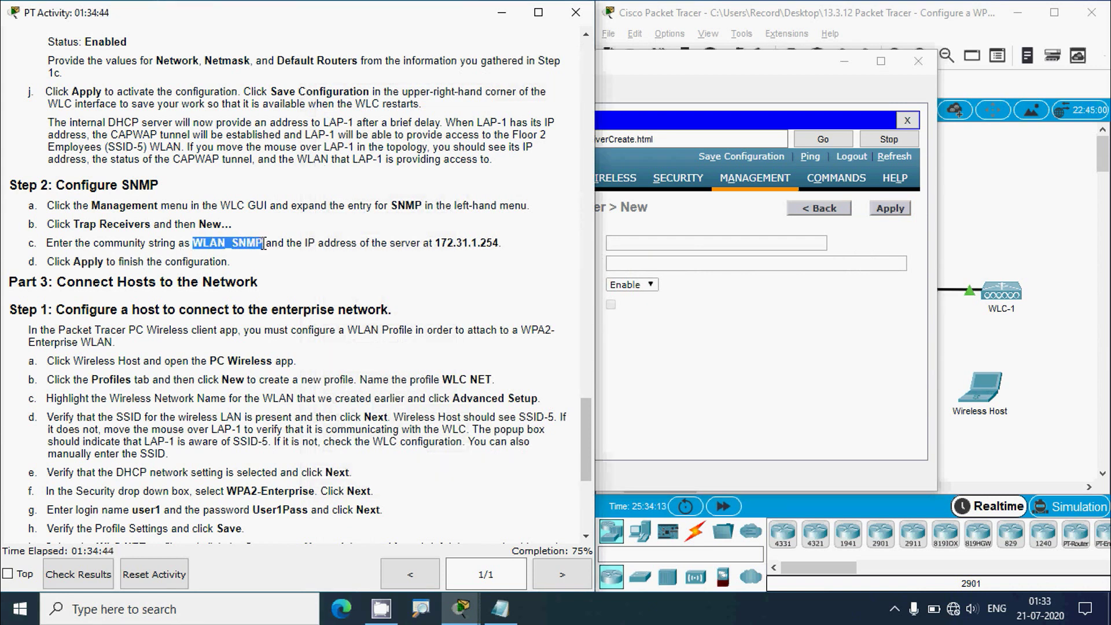
key("ctrl+c")
left_click(624, 243)
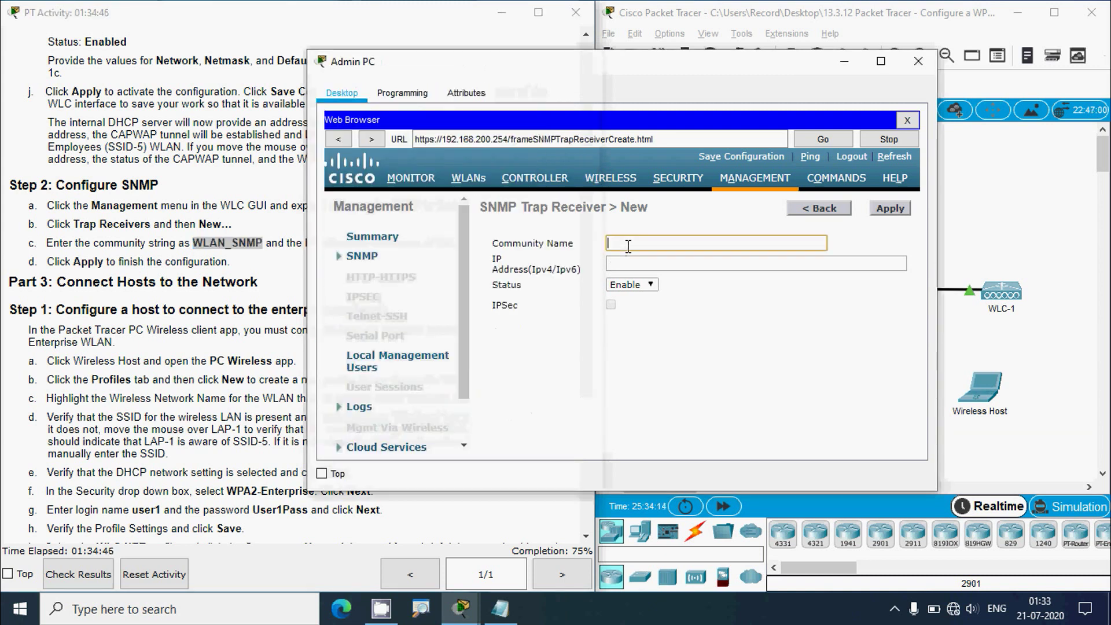
key("ctrl+v")
- Enter 172.31.1.254 as the trap receiver's IP address
left_click(280, 259)
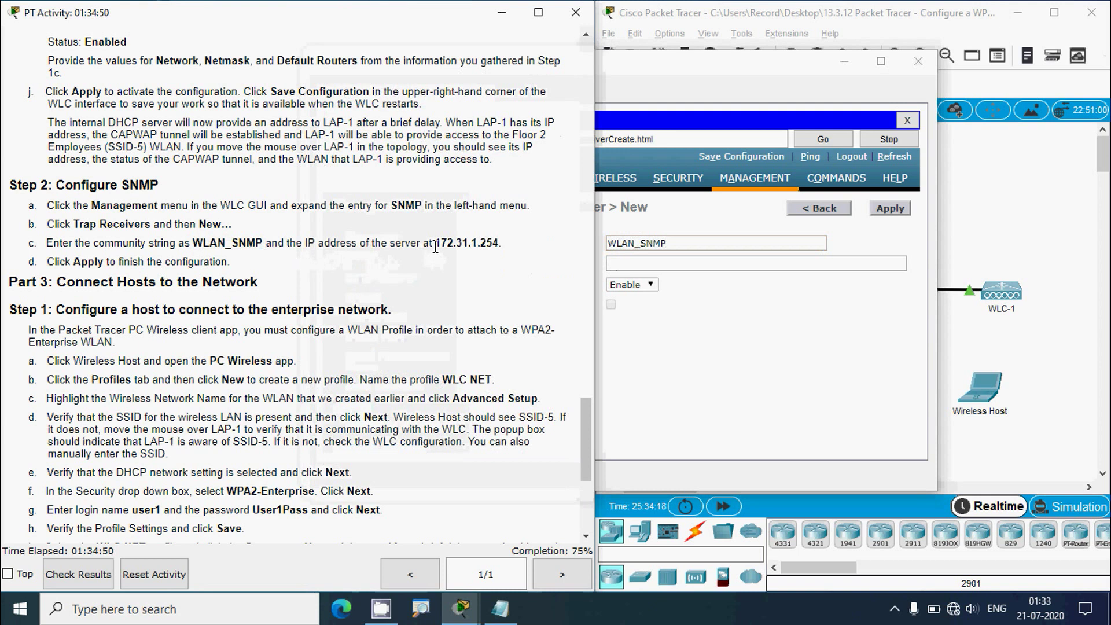
left_click_drag(435, 243, 499, 244)
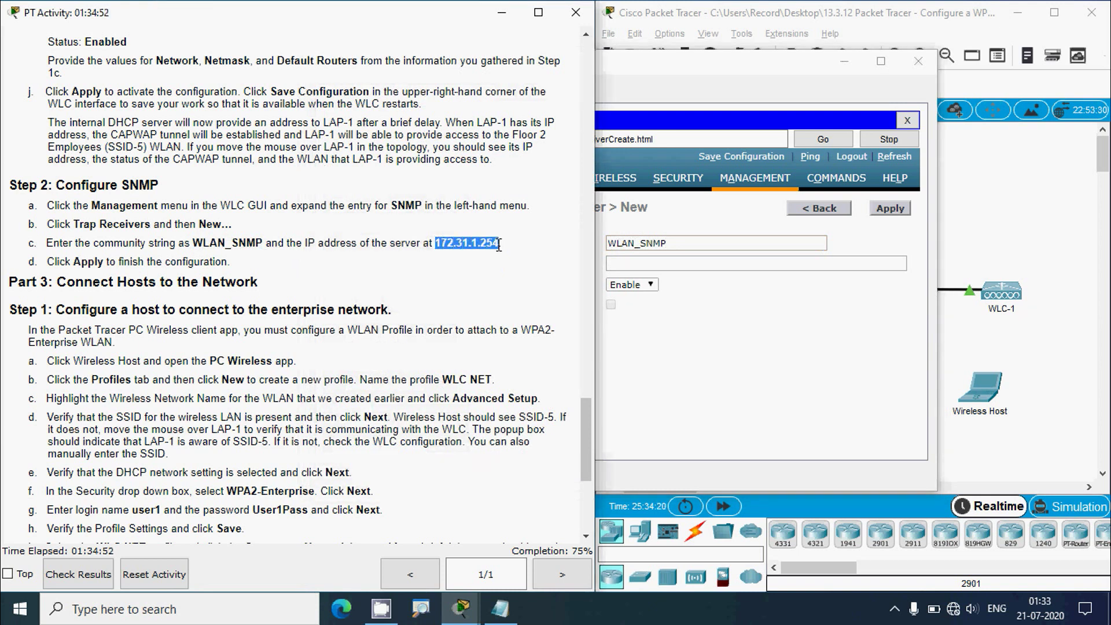
left_click(622, 264)
key("ctrl+v")
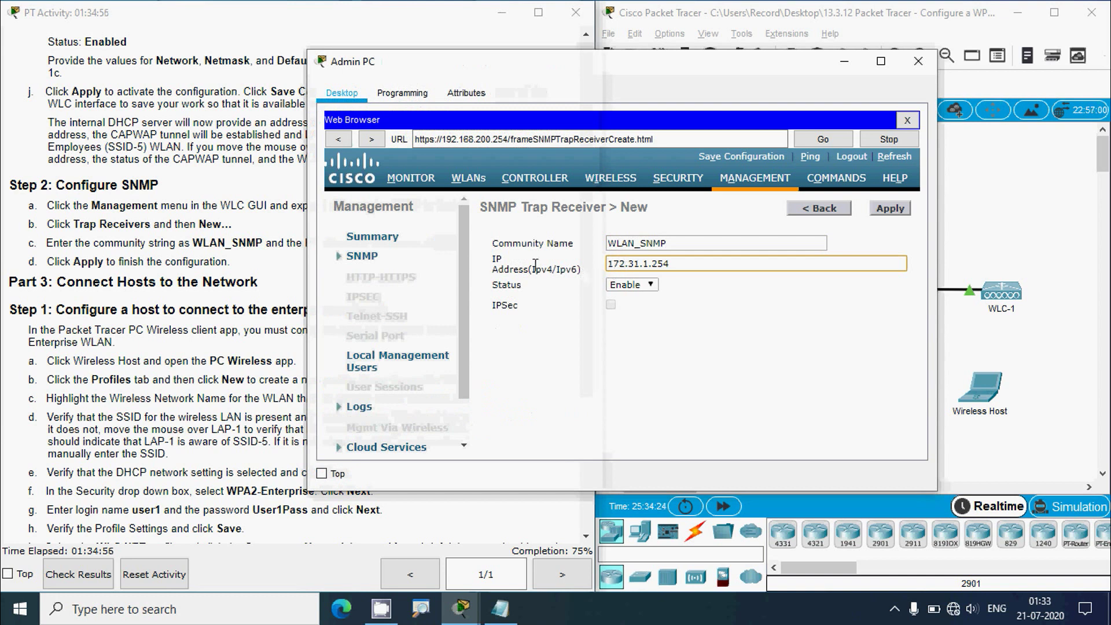
left_click(232, 245)
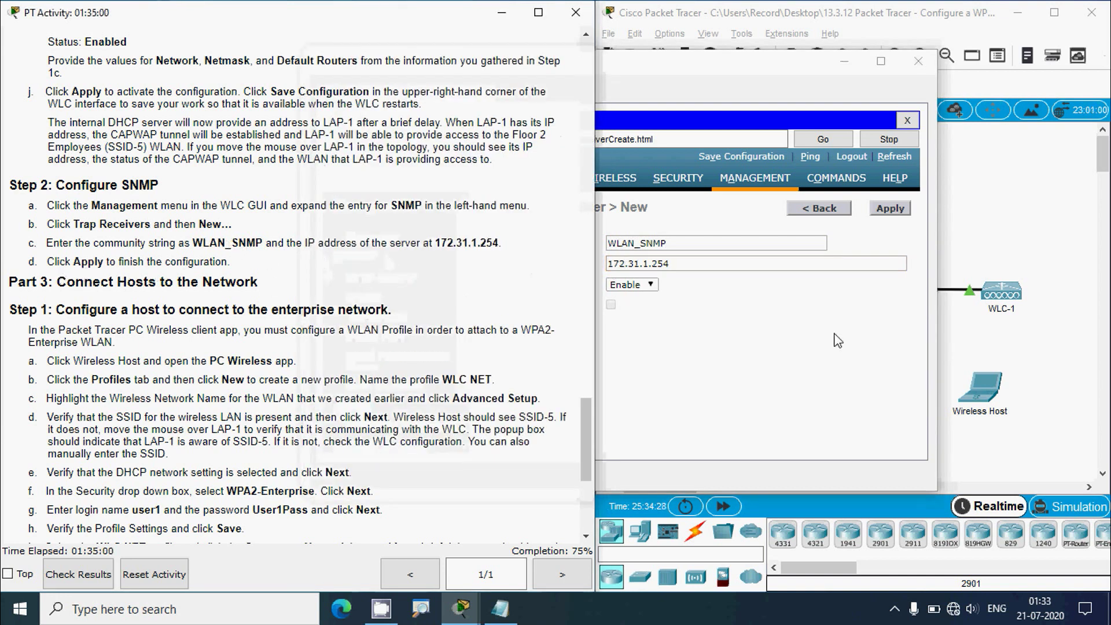
left_click(857, 355)
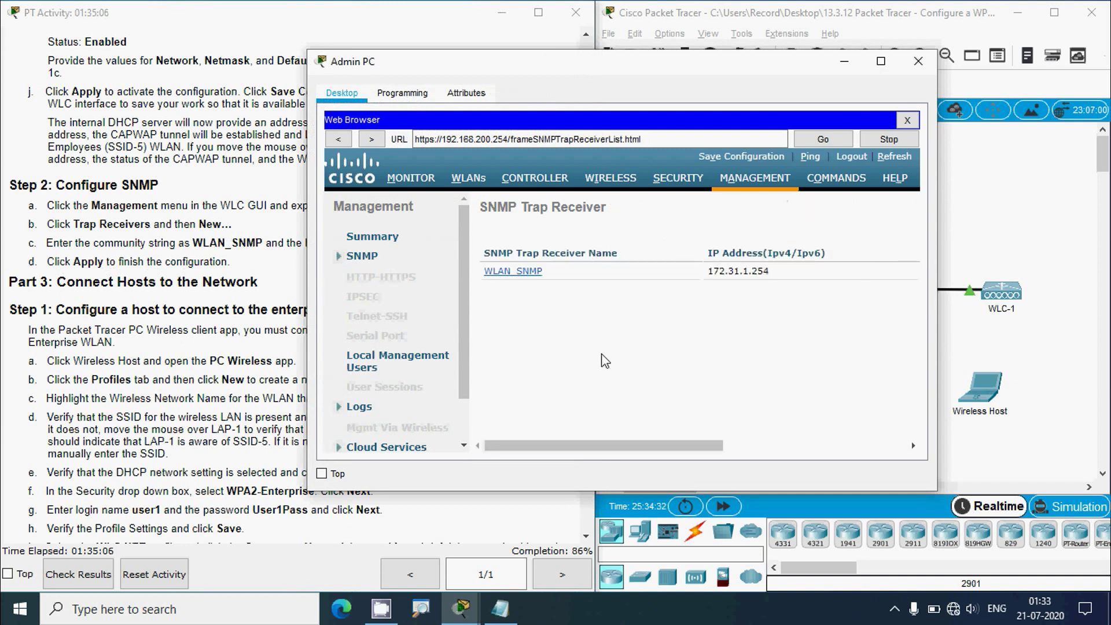
left_click(184, 349)
scroll(127, 300, "down", 3)
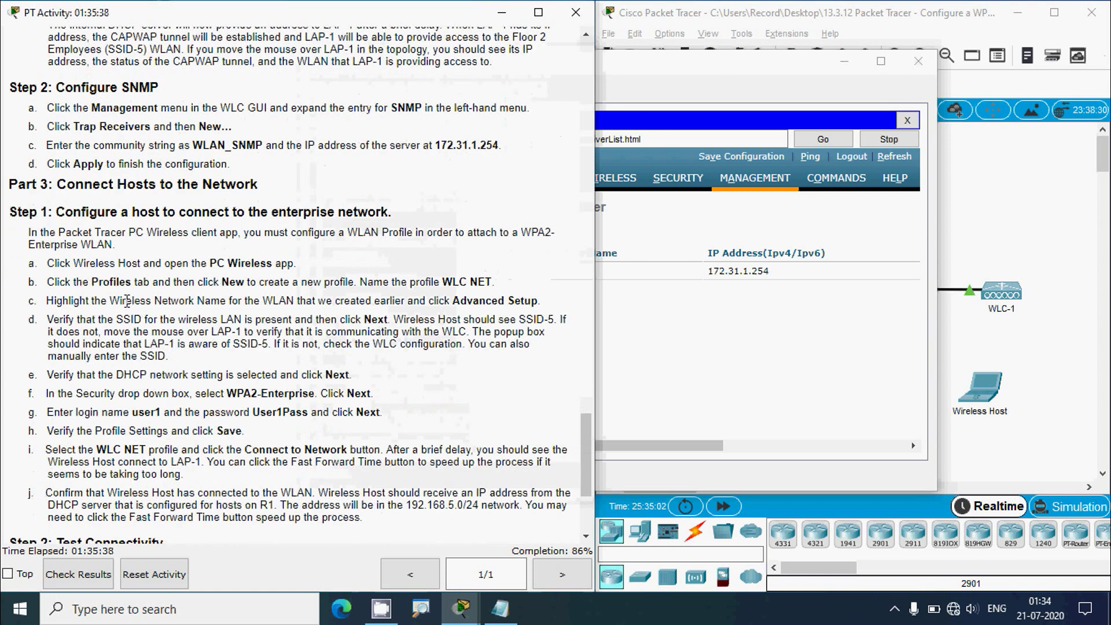
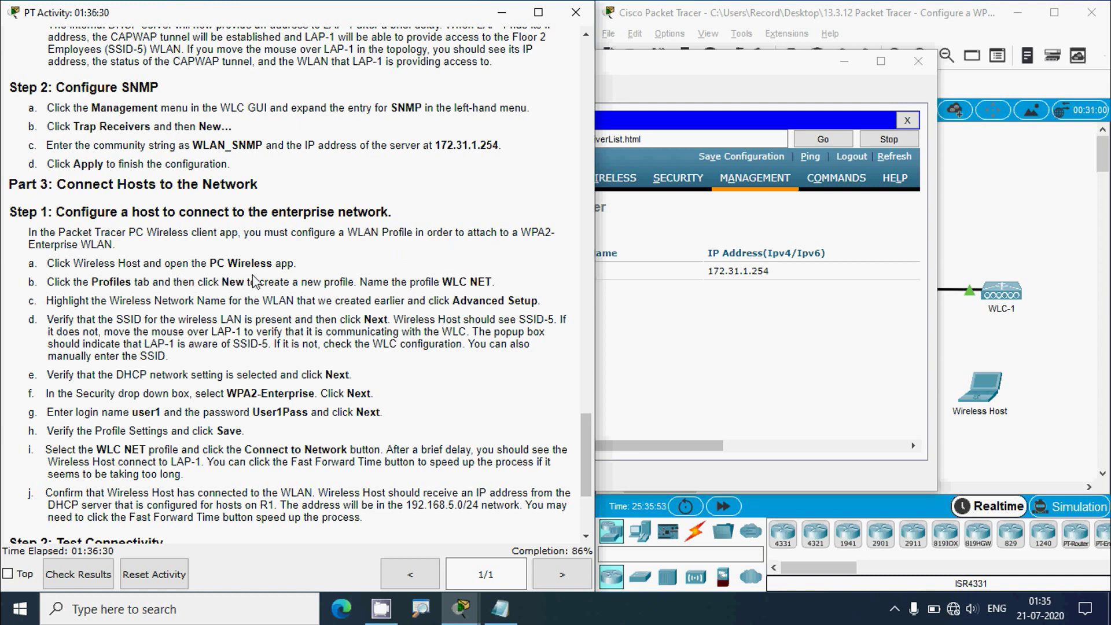
left_click(715, 75)
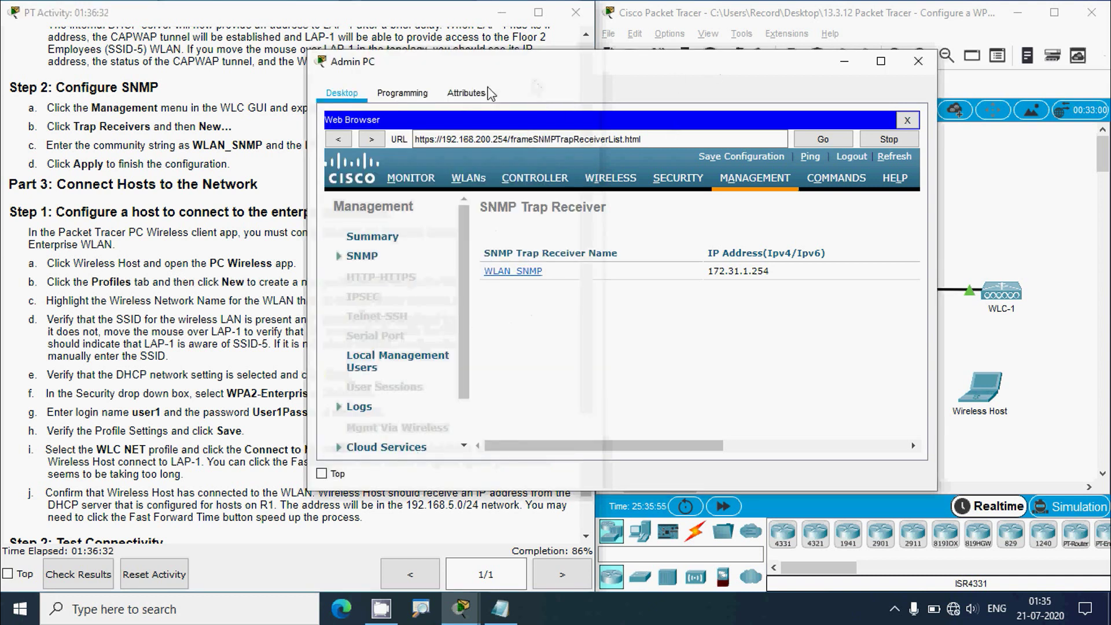
left_click(841, 68)
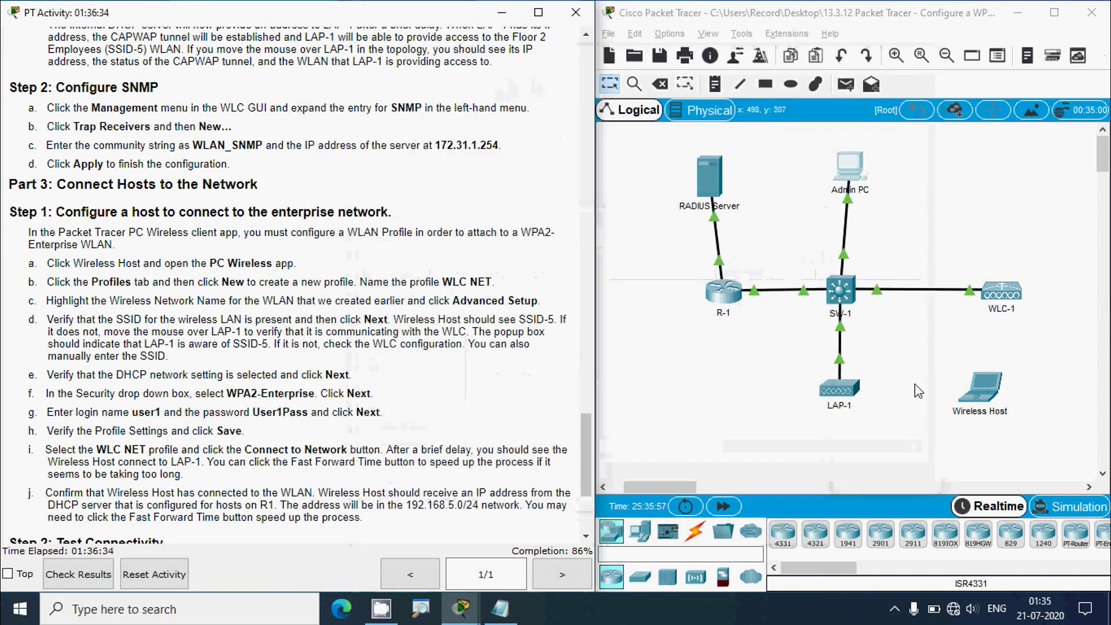
left_click(983, 398)
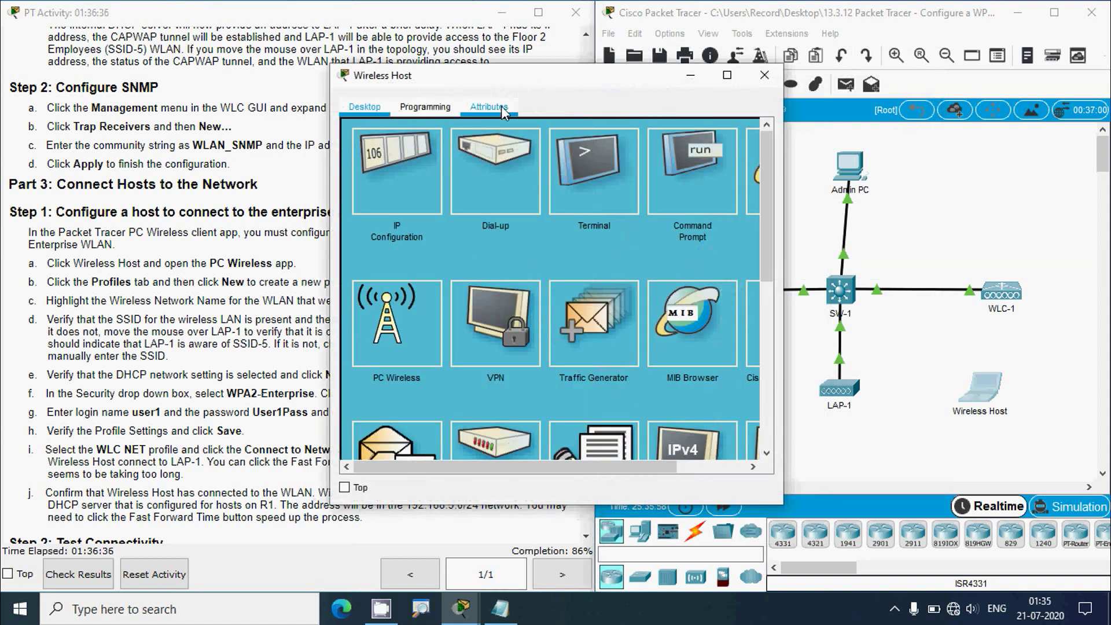
left_click_drag(504, 93, 688, 58)
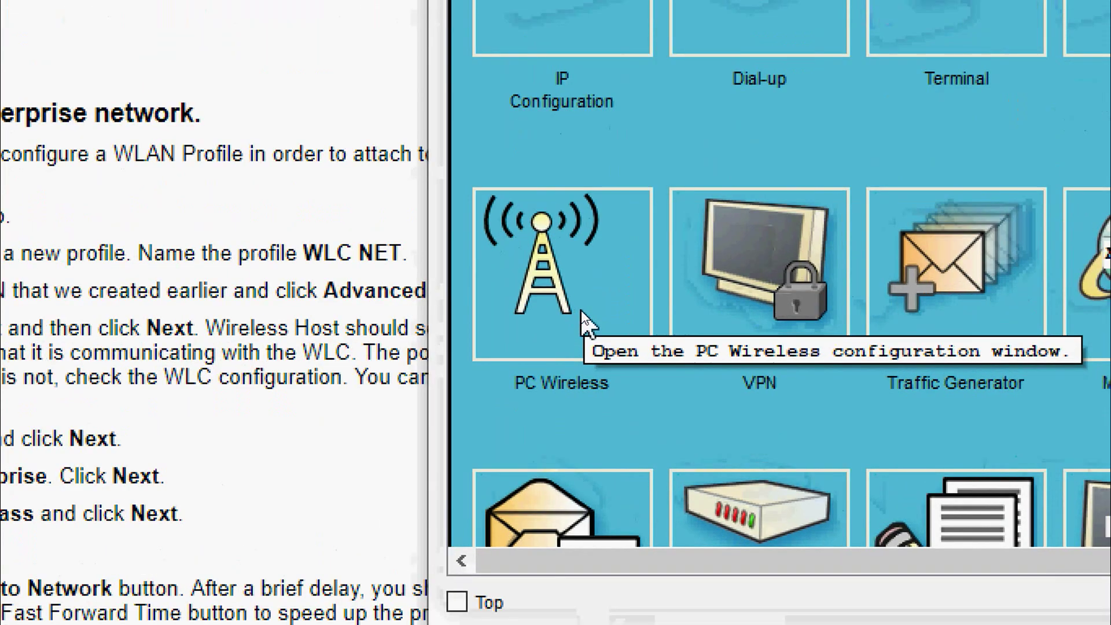
left_click(581, 310)
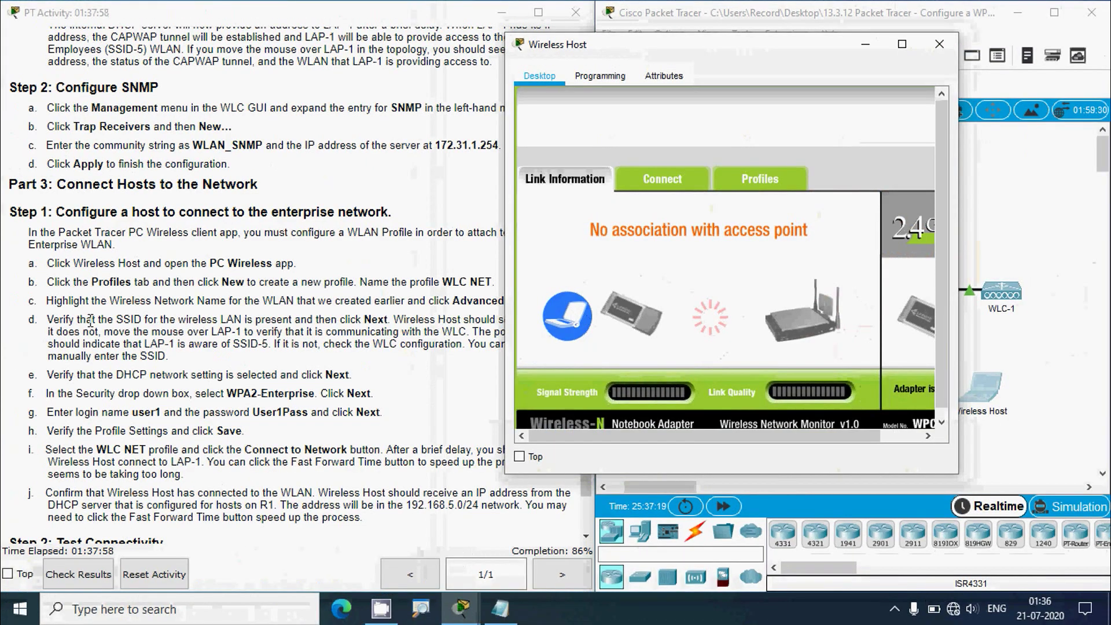
left_click(81, 316)
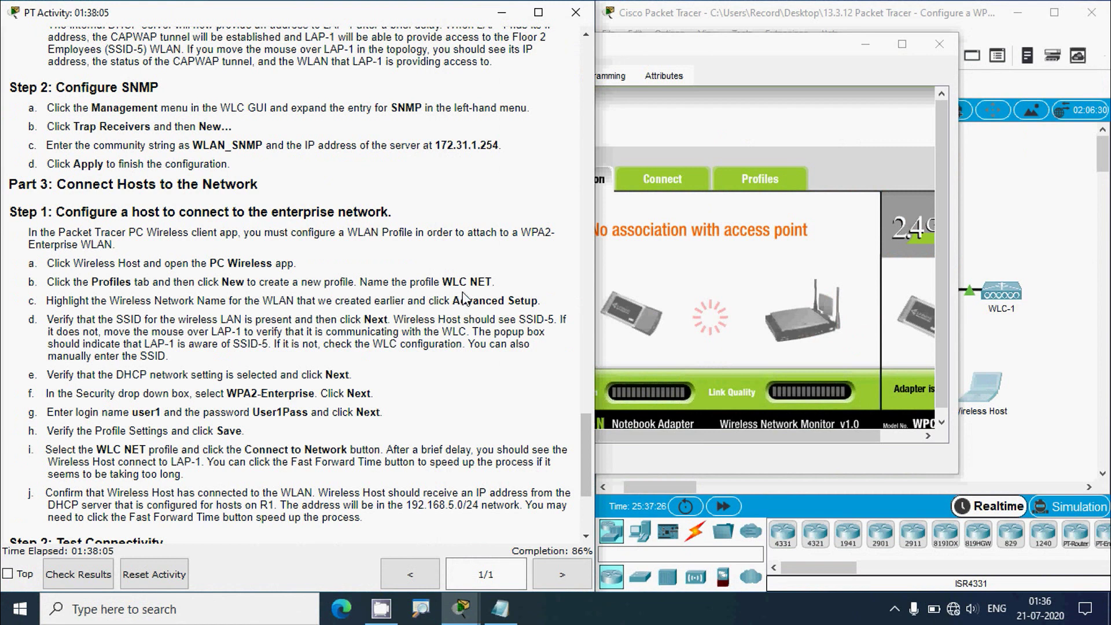
left_click(722, 124)
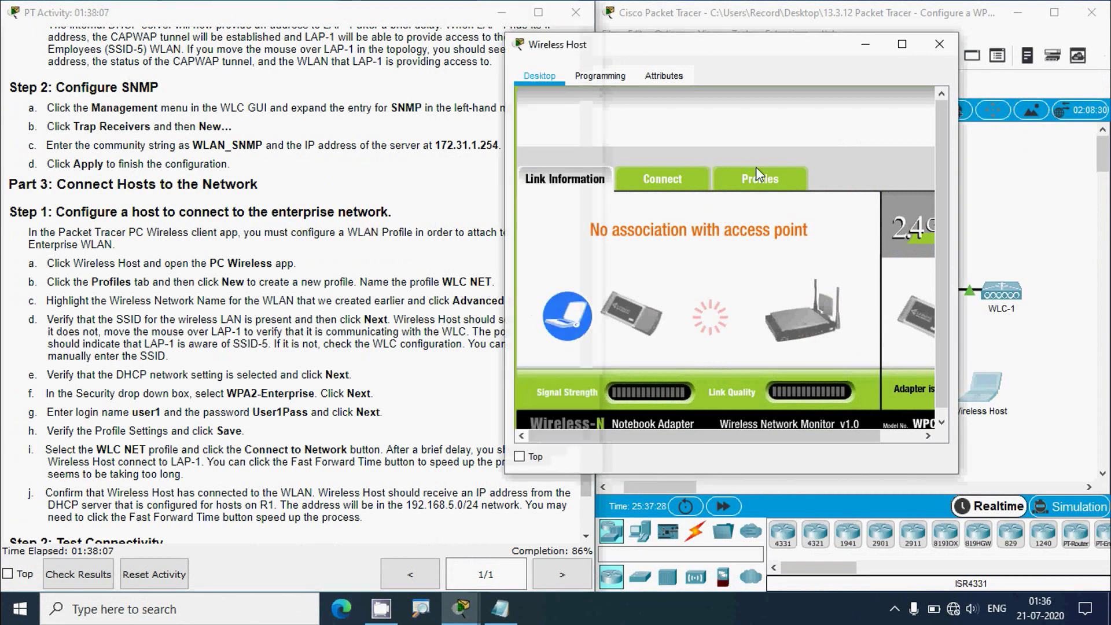
left_click(761, 180)
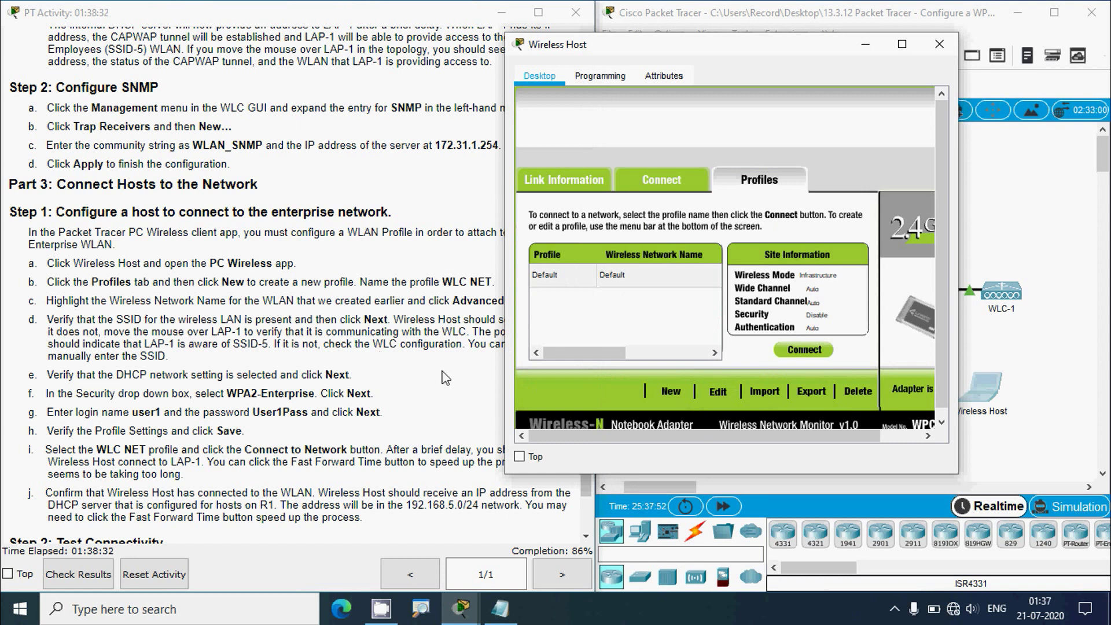
- Create a new wireless profile named 'WLC NET'
left_click(675, 391)
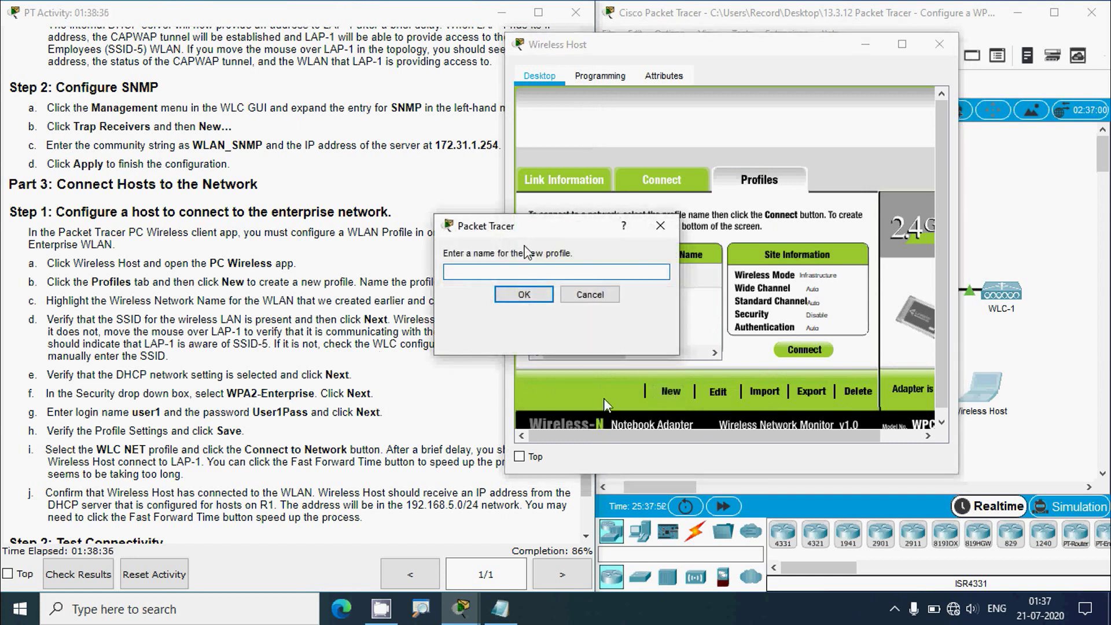
left_click_drag(606, 234, 659, 232)
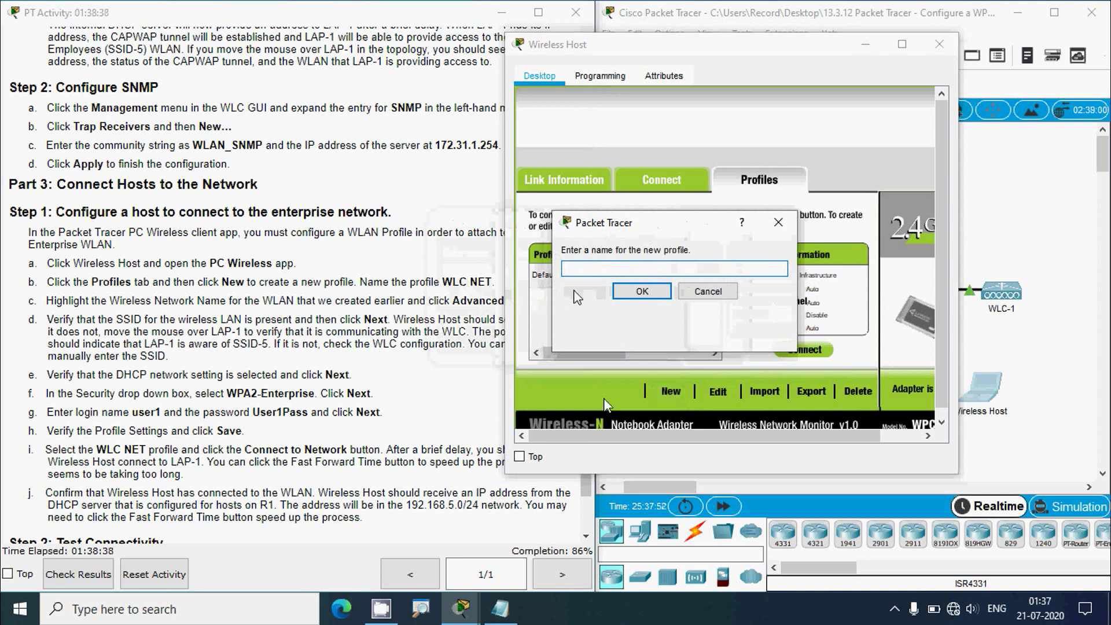
type("W")
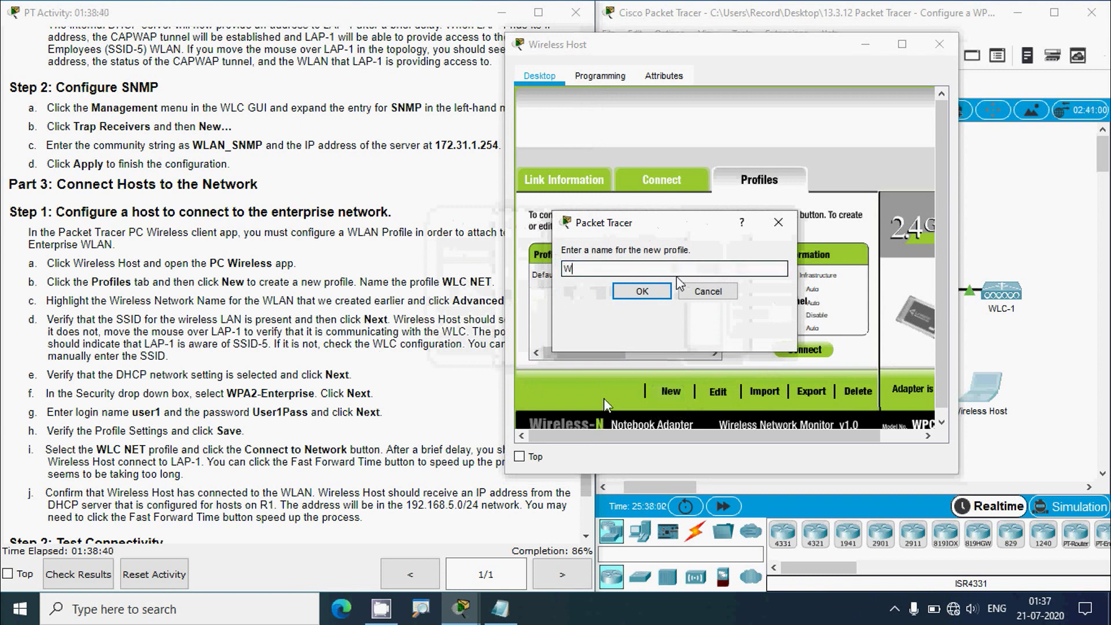
type("LC N")
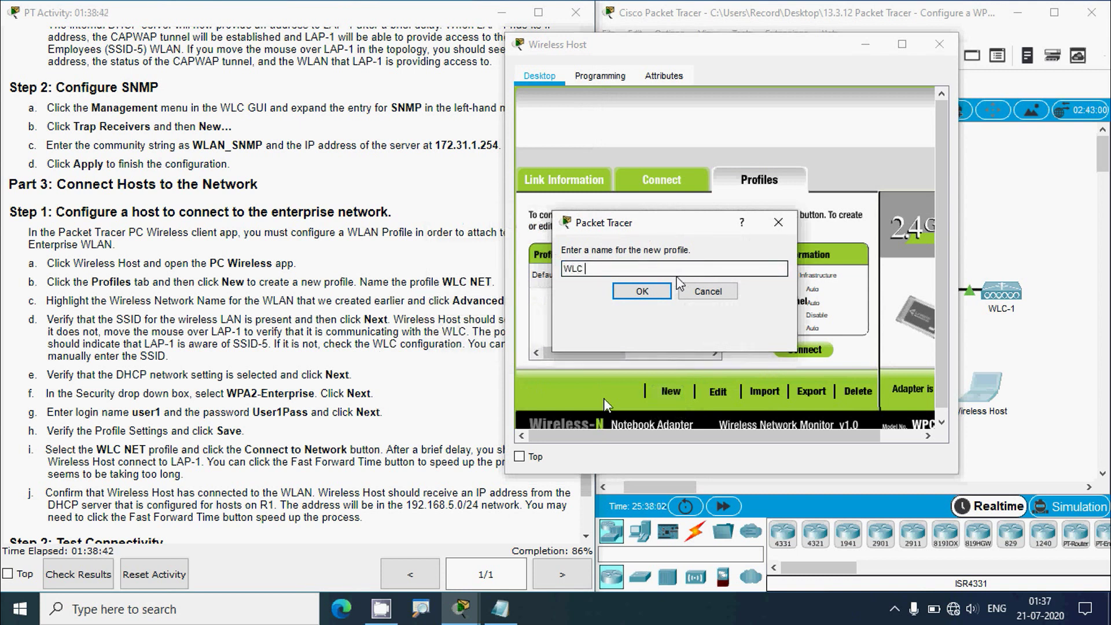
type("ET")
left_click(651, 295)
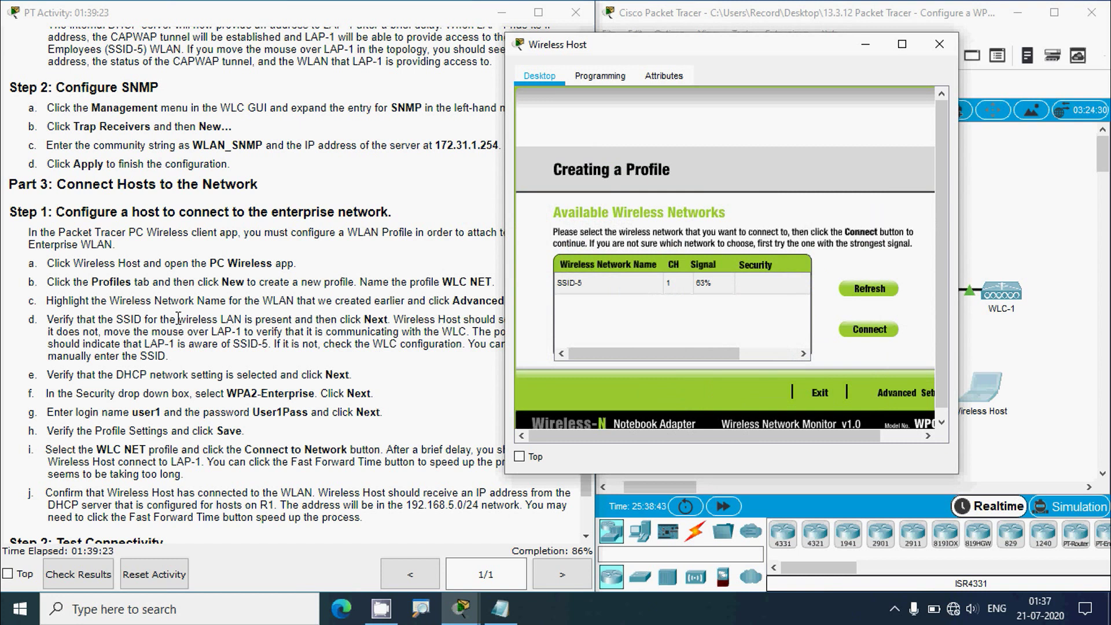
- Select the SSID-5 network and go to Advanced Setup's Wireless Mode page
left_click(173, 318)
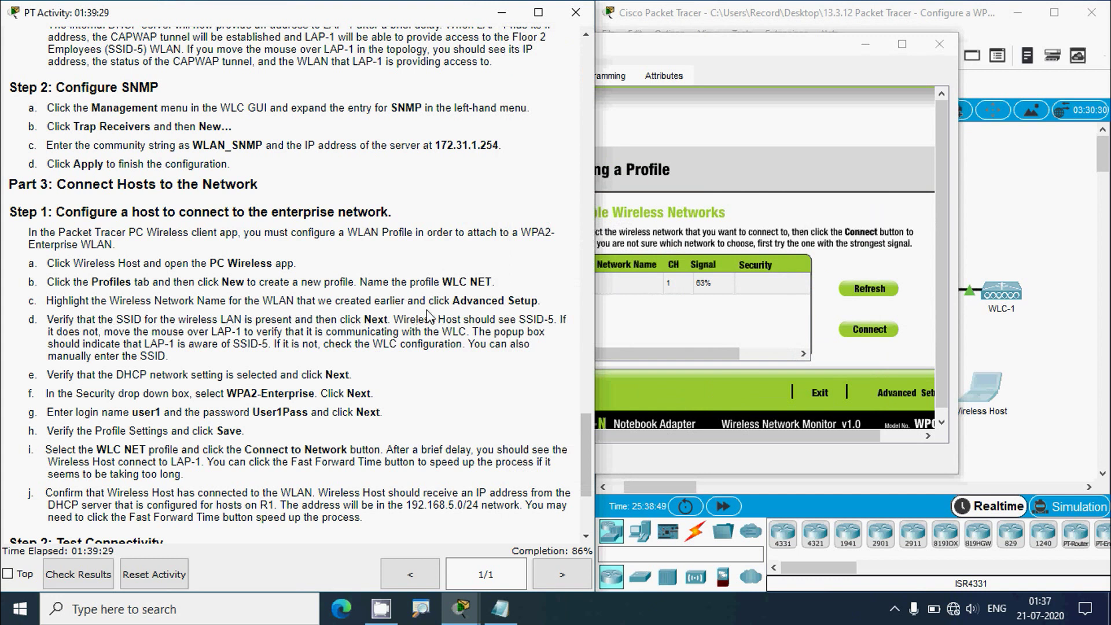
left_click(816, 72)
left_click_drag(958, 220, 1039, 229)
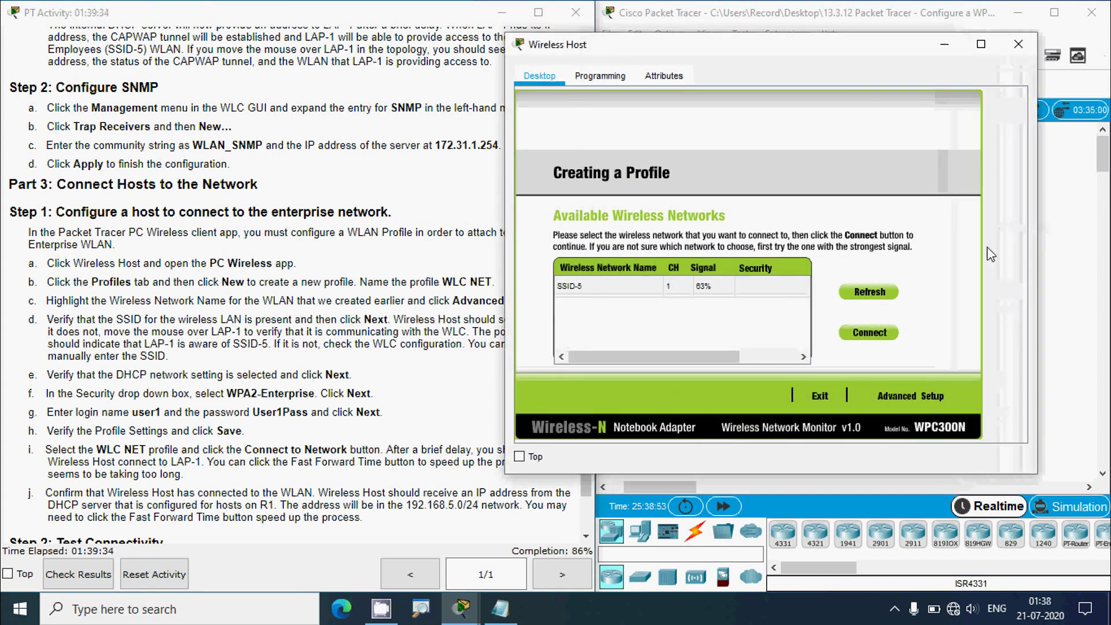
left_click(576, 297)
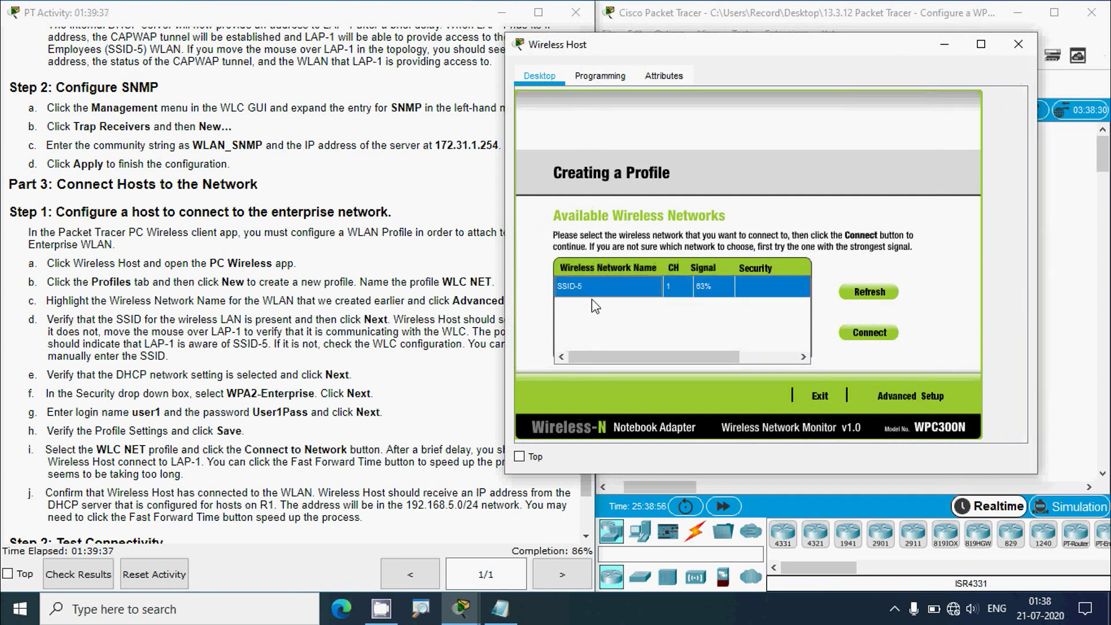
left_click(905, 398)
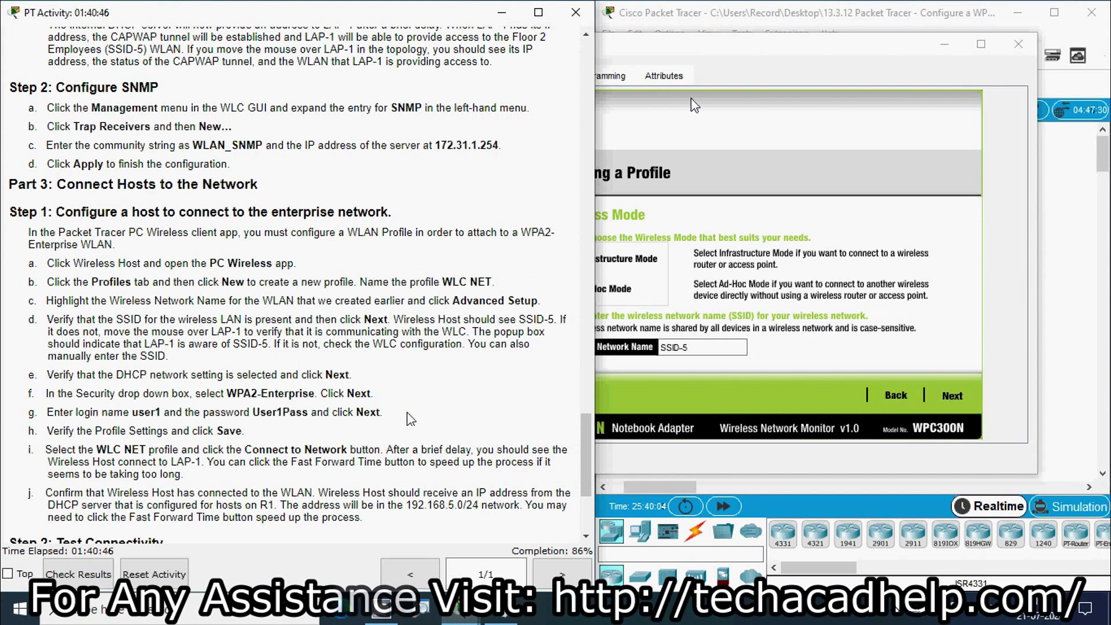
- Keep Infrastructure Mode for SSID-5 and automatic DHCP settings, reaching the Wireless Security page
left_click(701, 63)
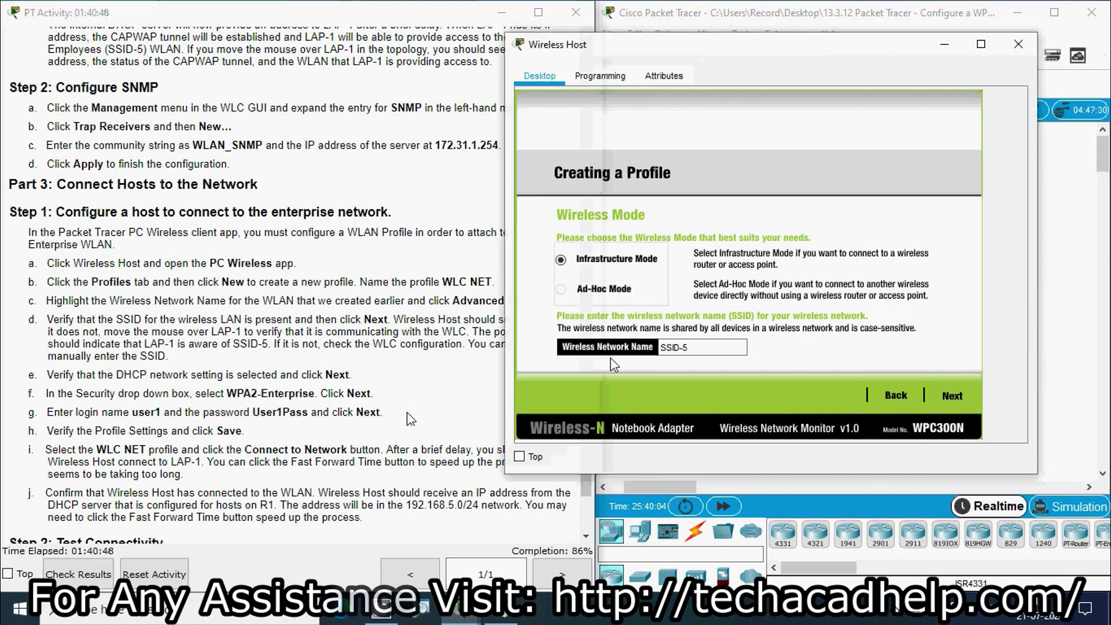
left_click(671, 347)
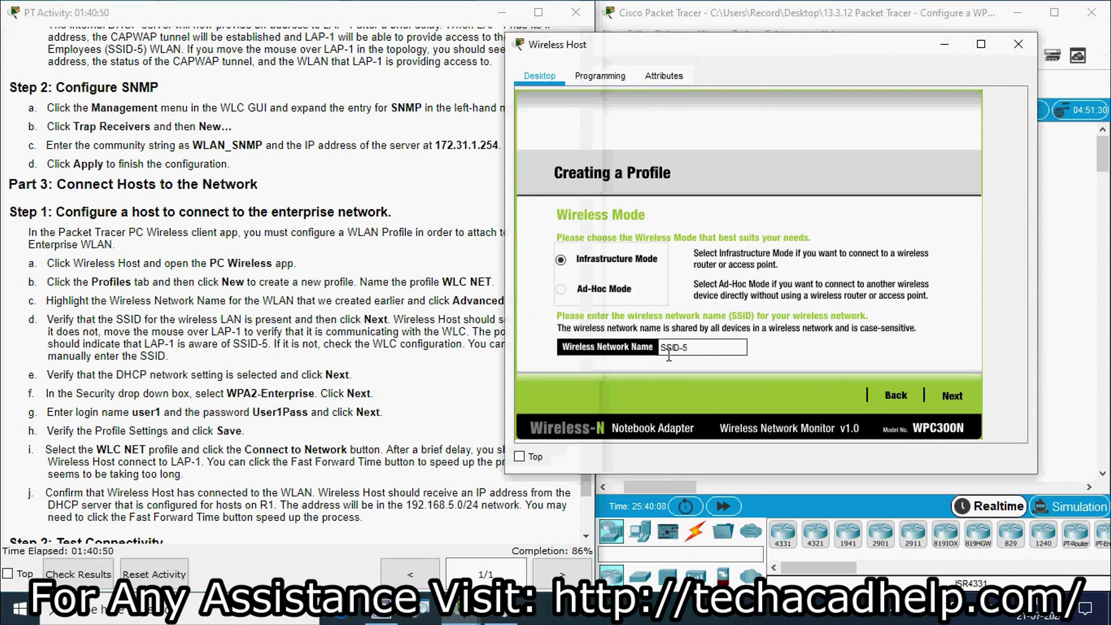
left_click(431, 335)
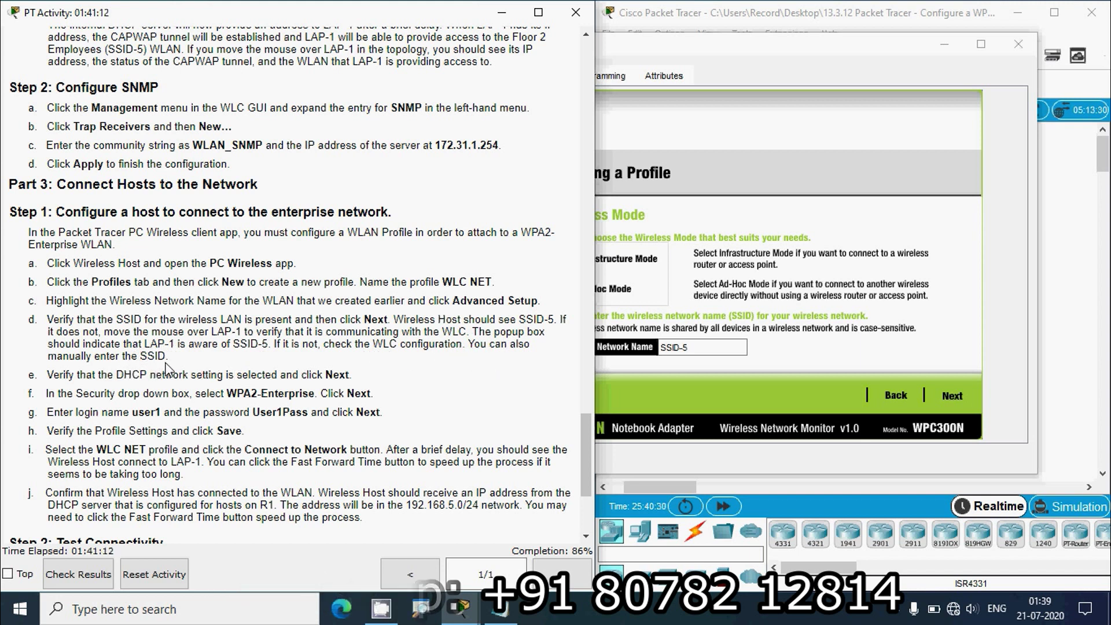
left_click(828, 158)
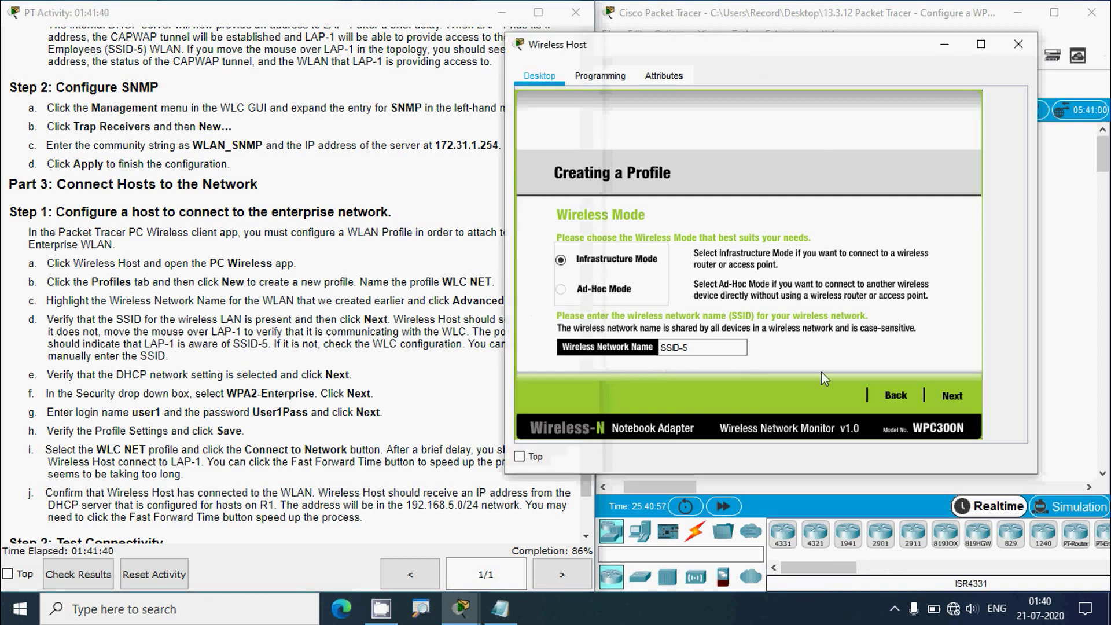
left_click(951, 395)
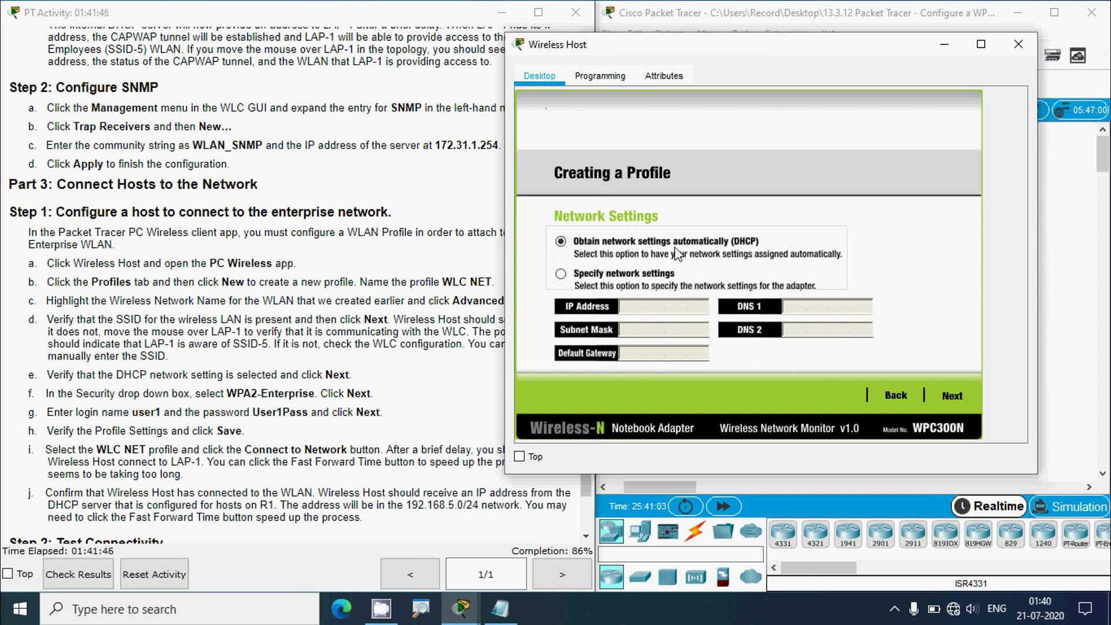
left_click(265, 332)
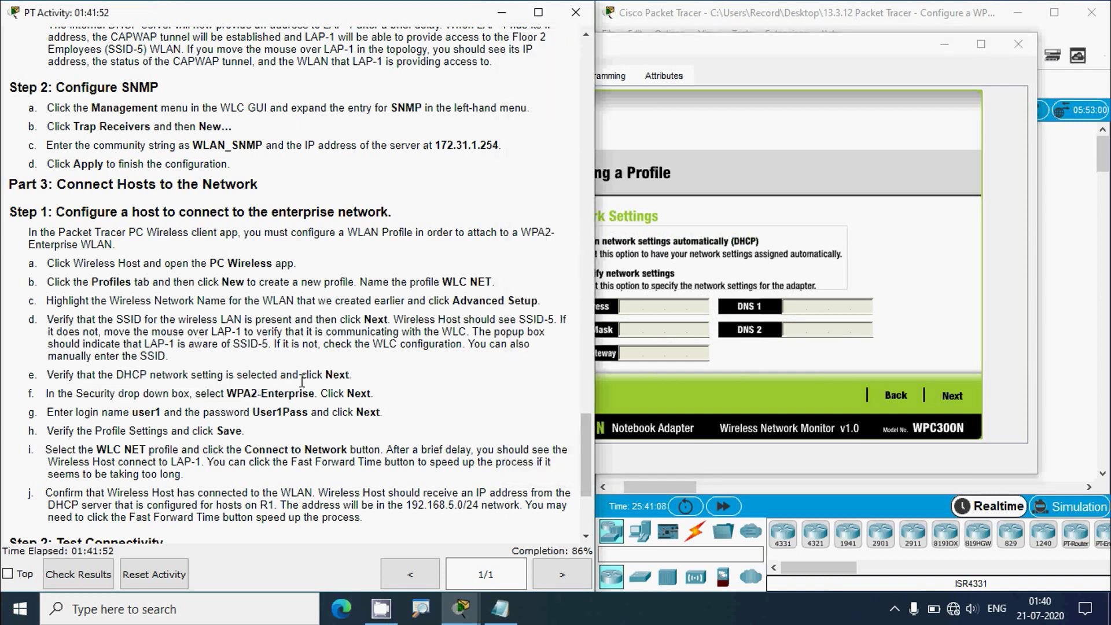
left_click(678, 52)
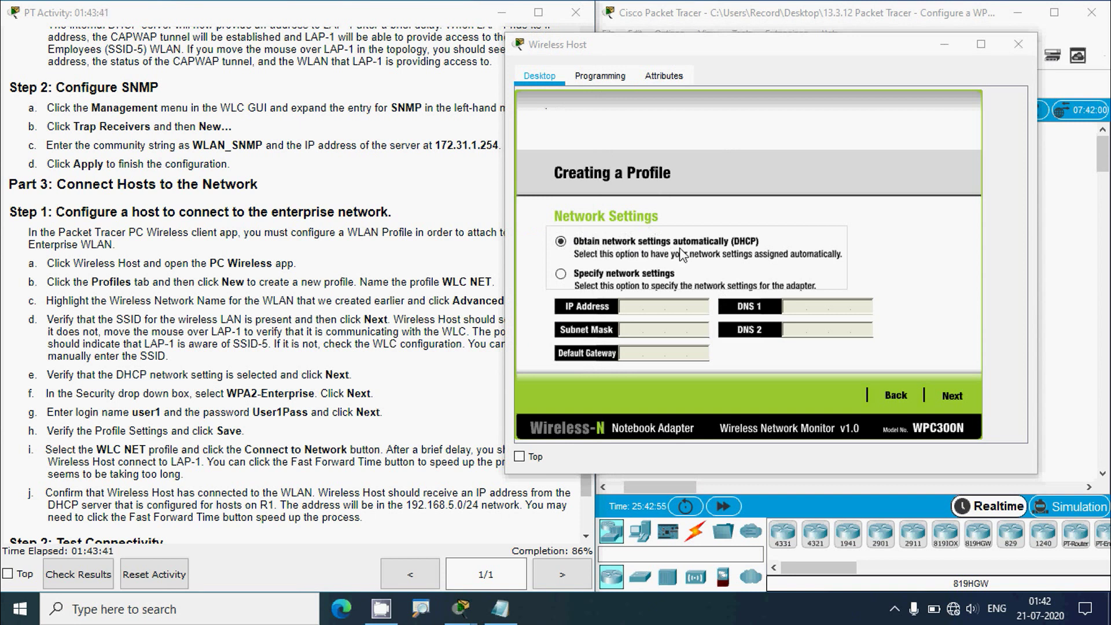
left_click(952, 397)
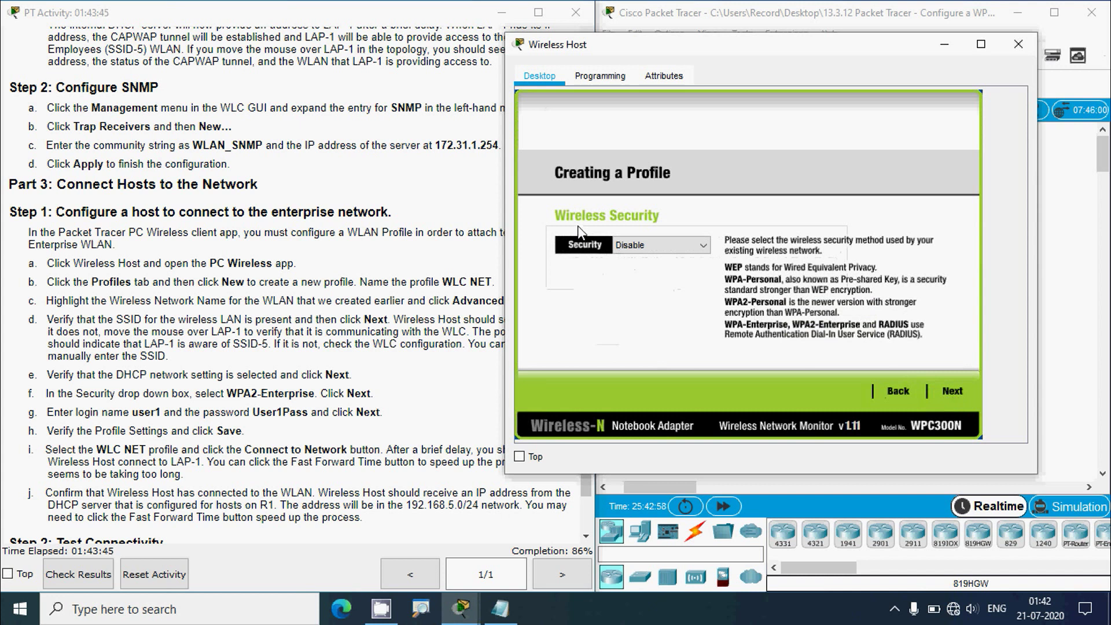
- Set the profile's security to WPA2-Enterprise and continue to the credentials page
left_click(152, 408)
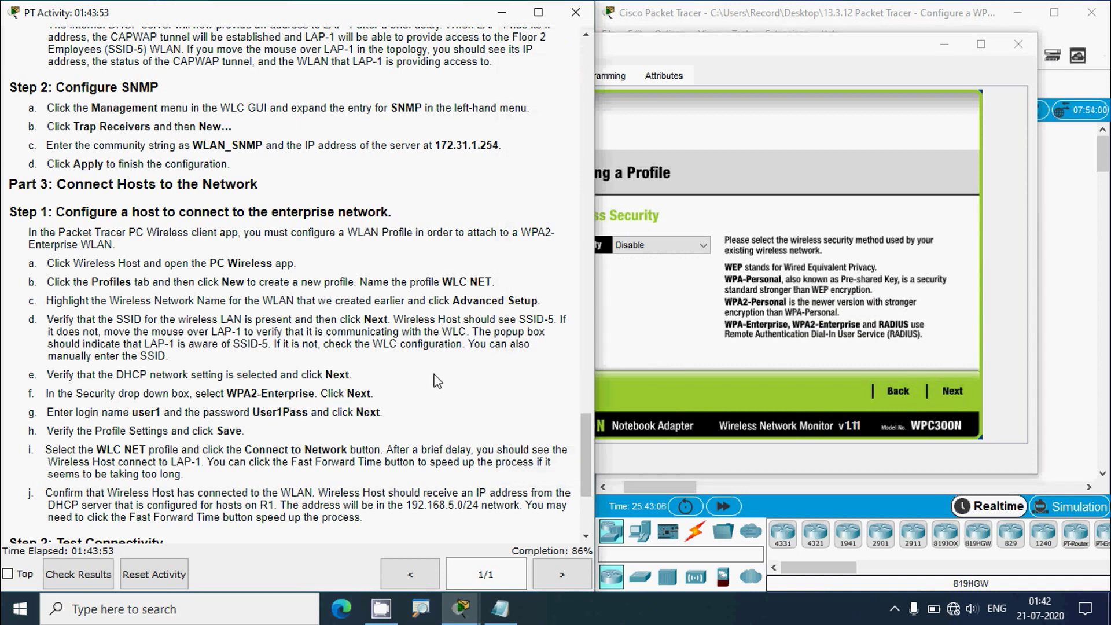
left_click(651, 47)
left_click(702, 248)
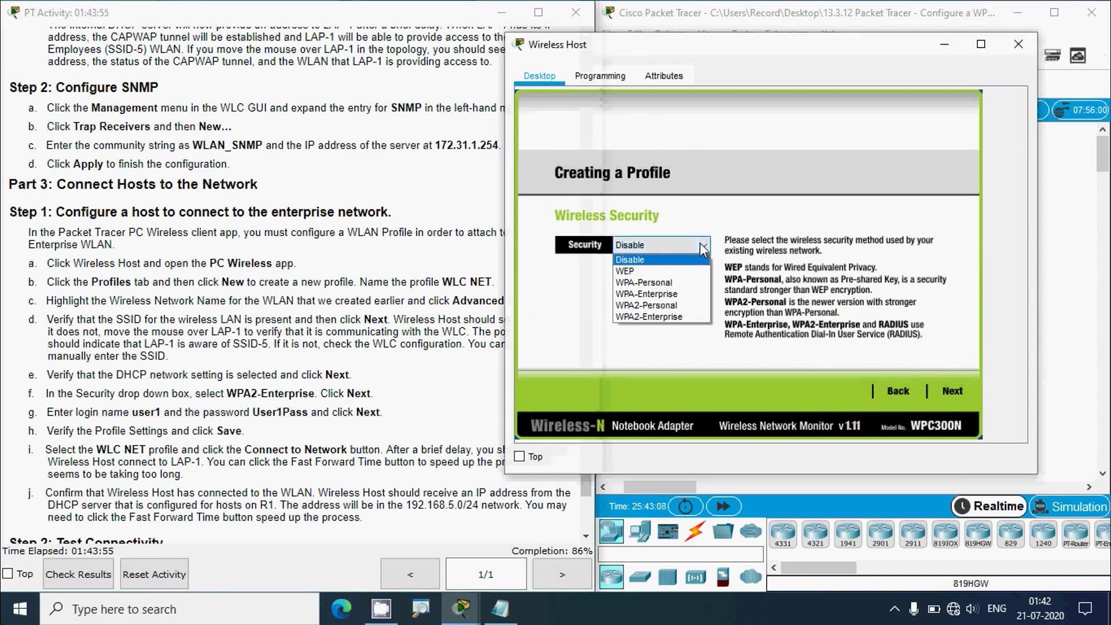
left_click(652, 317)
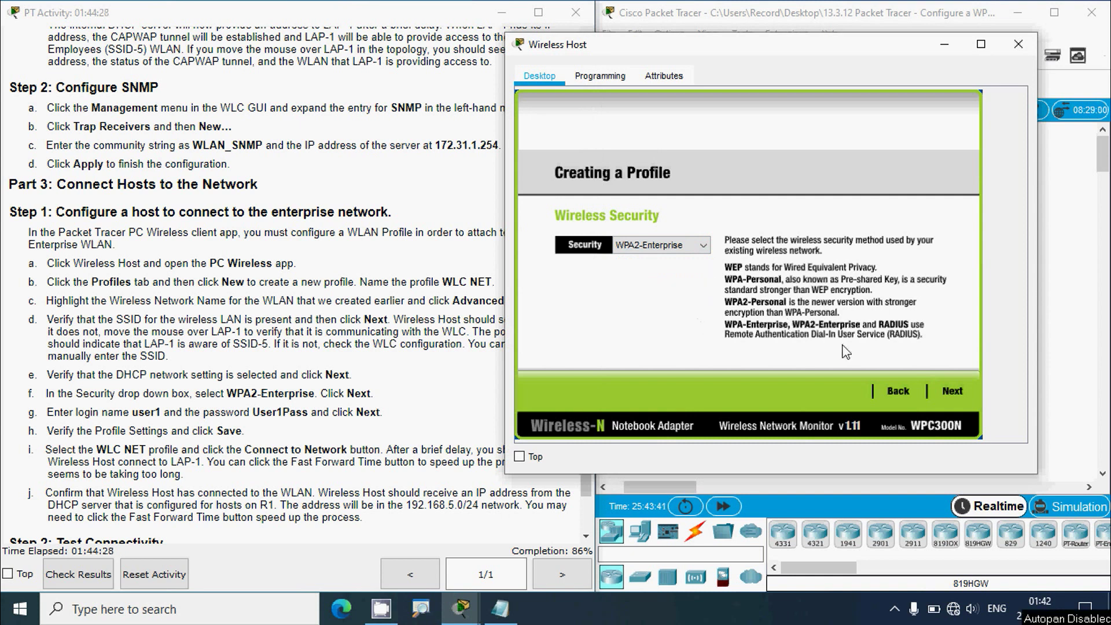
left_click(953, 390)
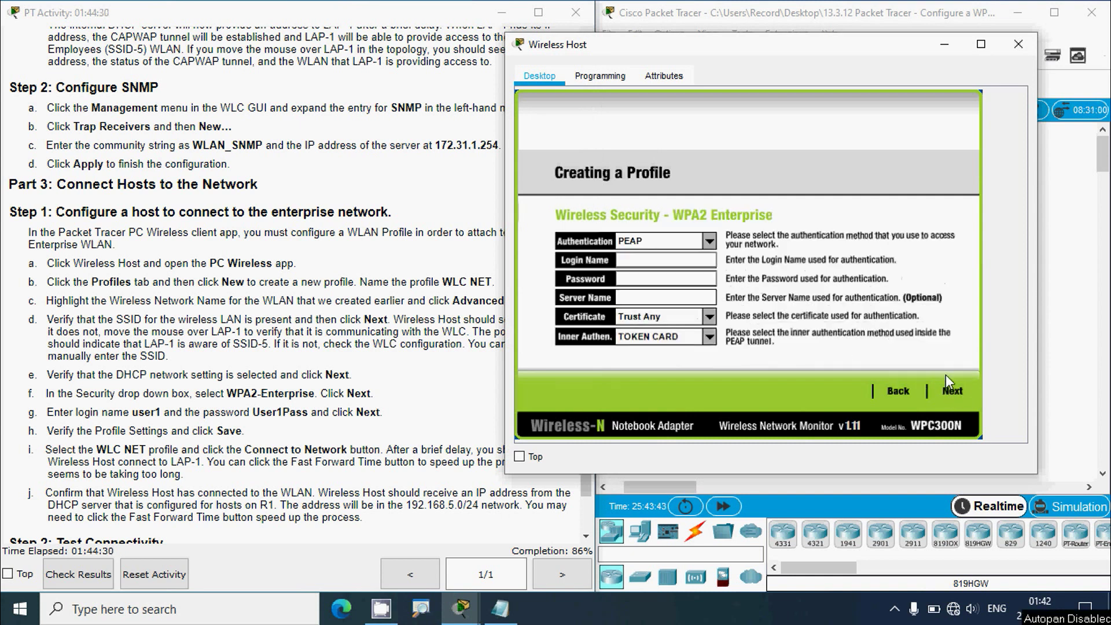
- Enter the WPA2-Enterprise login name and password, reaching Confirm New Settings
left_click(92, 431)
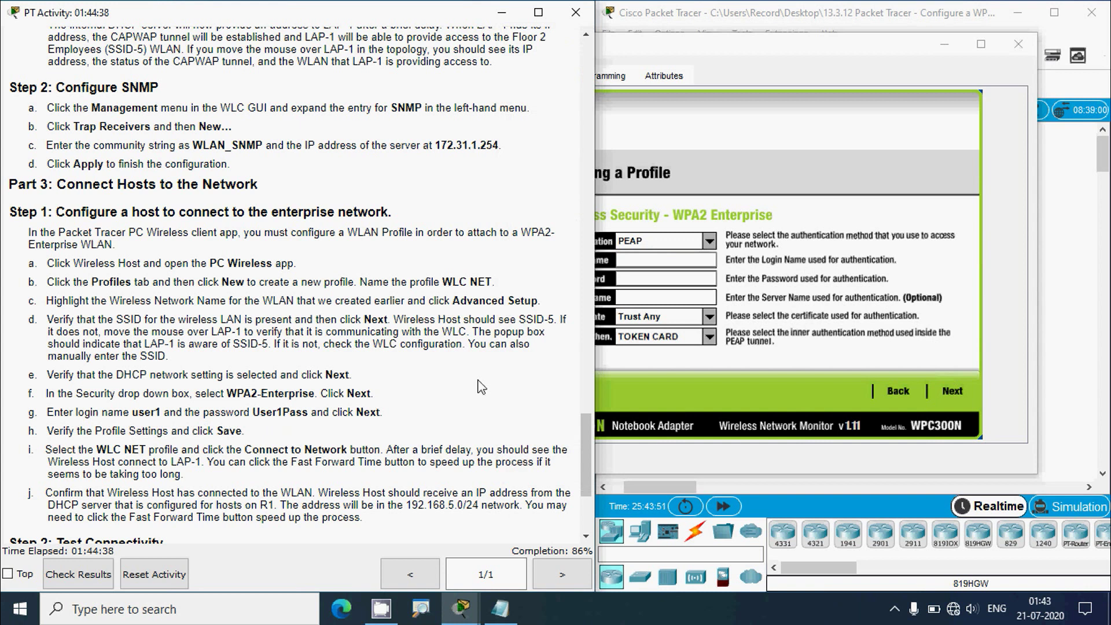
left_click(654, 261)
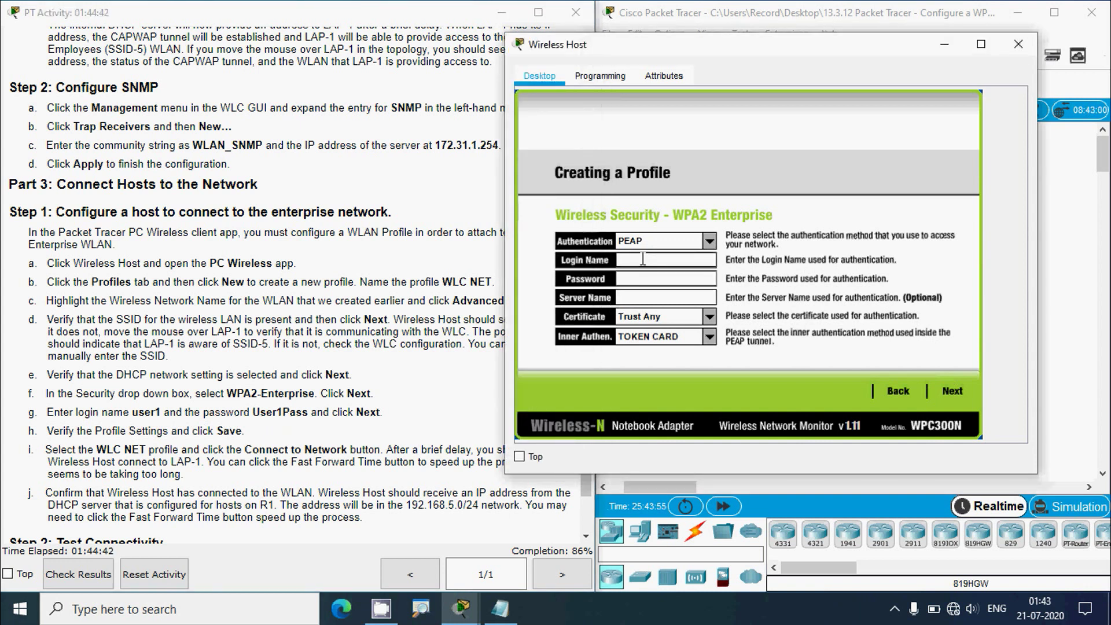
type("user1")
left_click(655, 279)
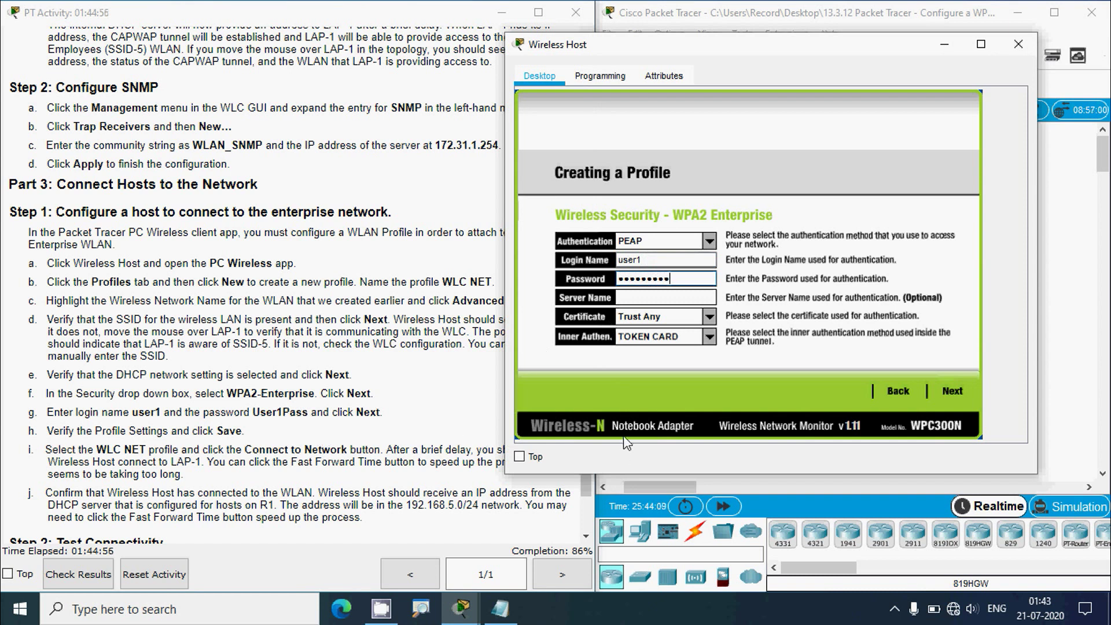
left_click(949, 393)
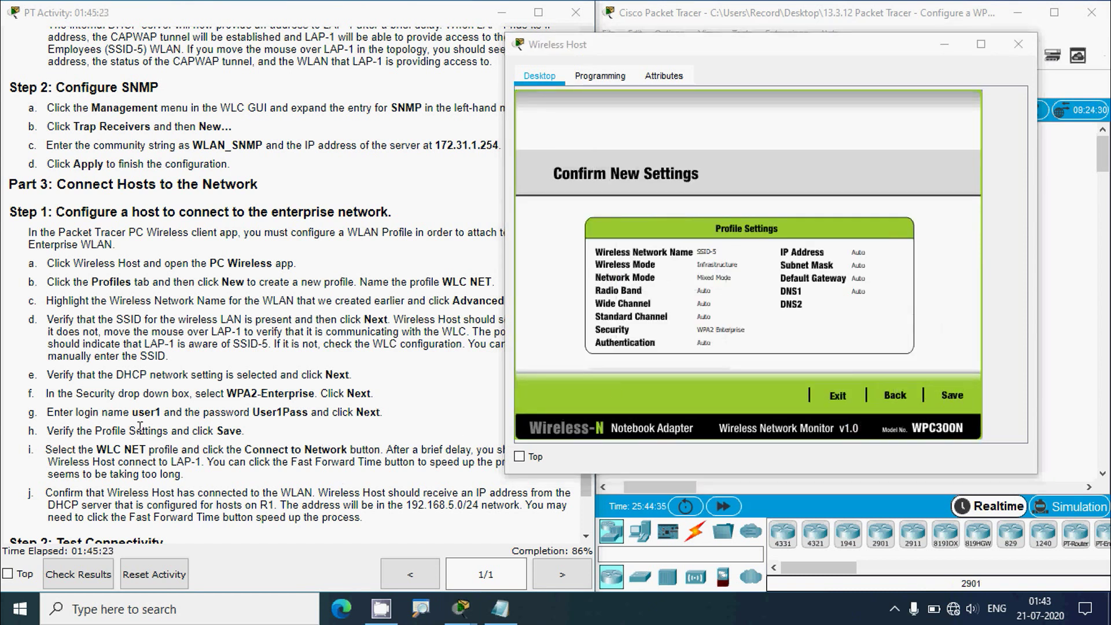
- Save the WLC NET profile from the Confirm New Settings page
left_click(140, 428)
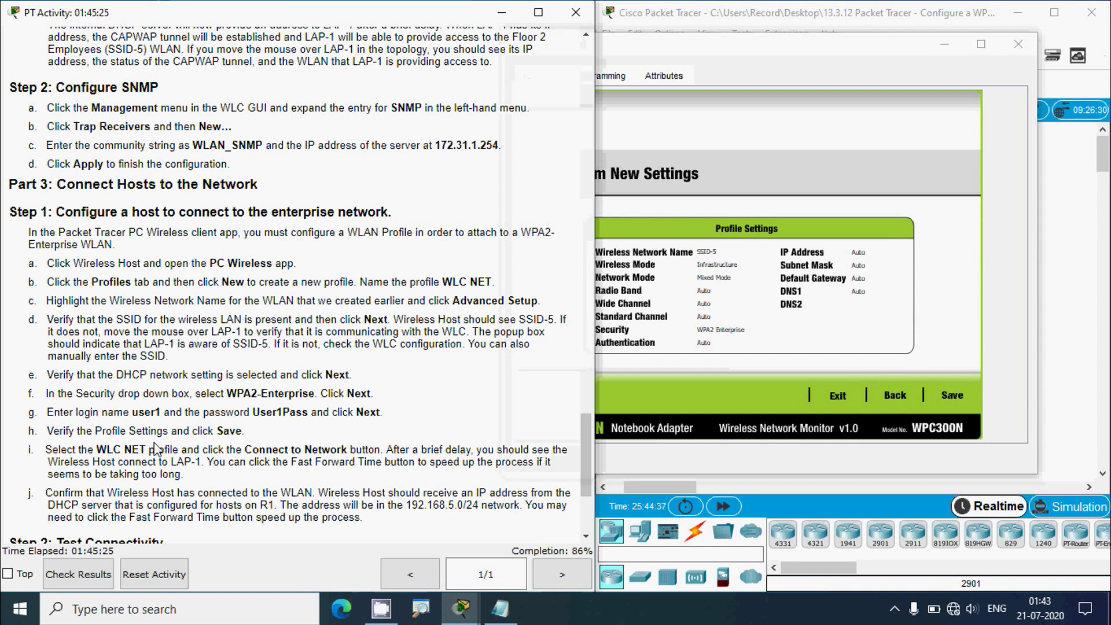
left_click(720, 54)
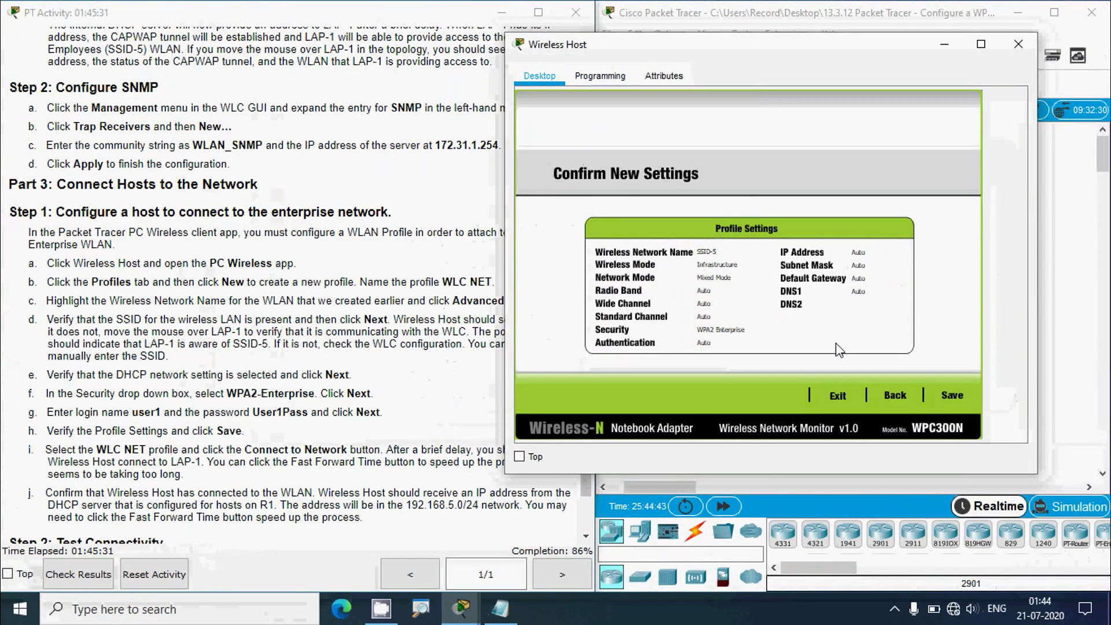
left_click(951, 396)
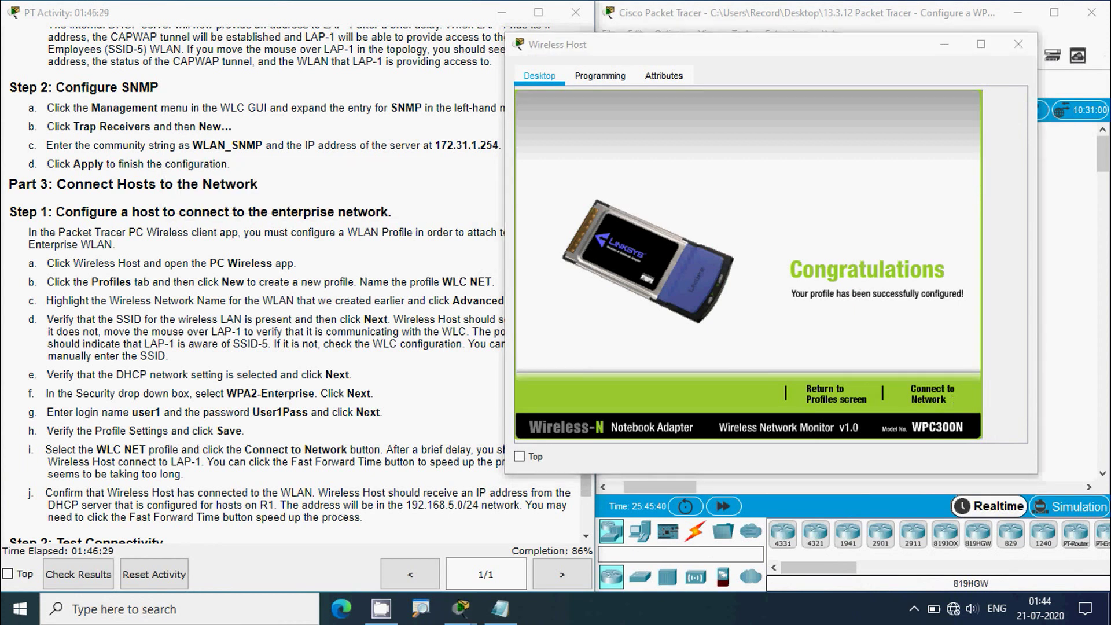
- Connect Wireless Host to SSID-5 using the WLC NET profile, reaching 100% completion
left_click(118, 462)
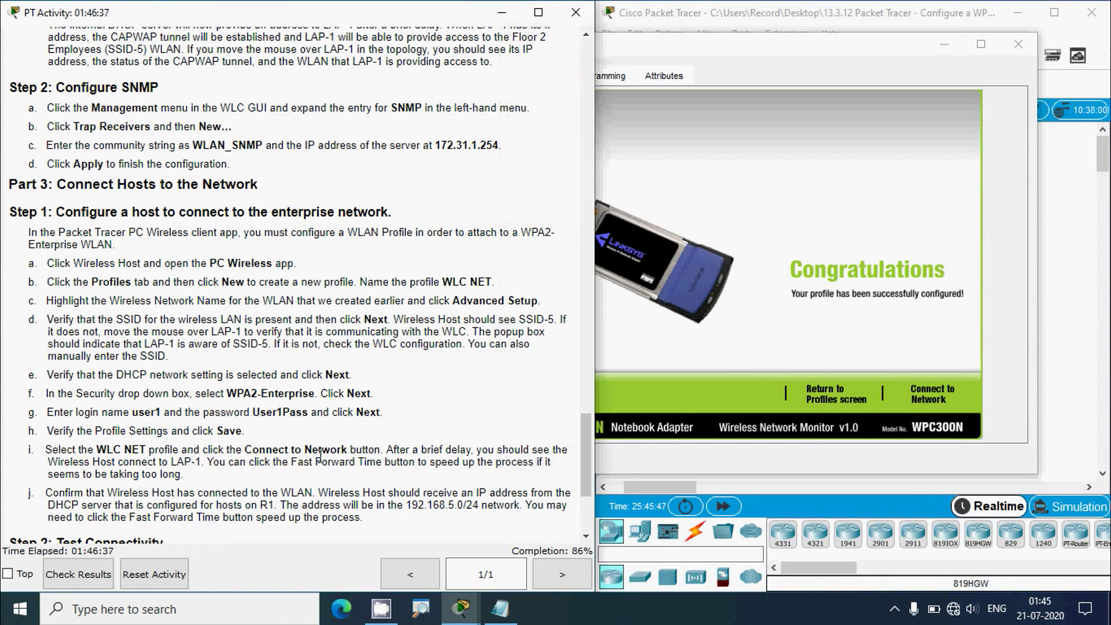
left_click(771, 341)
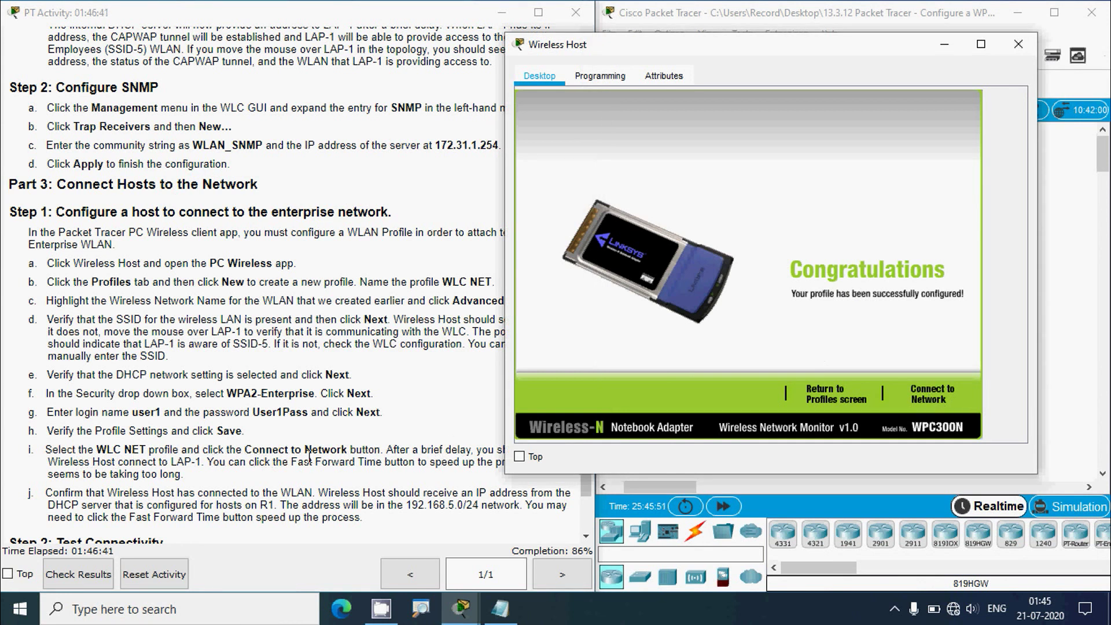
left_click(818, 391)
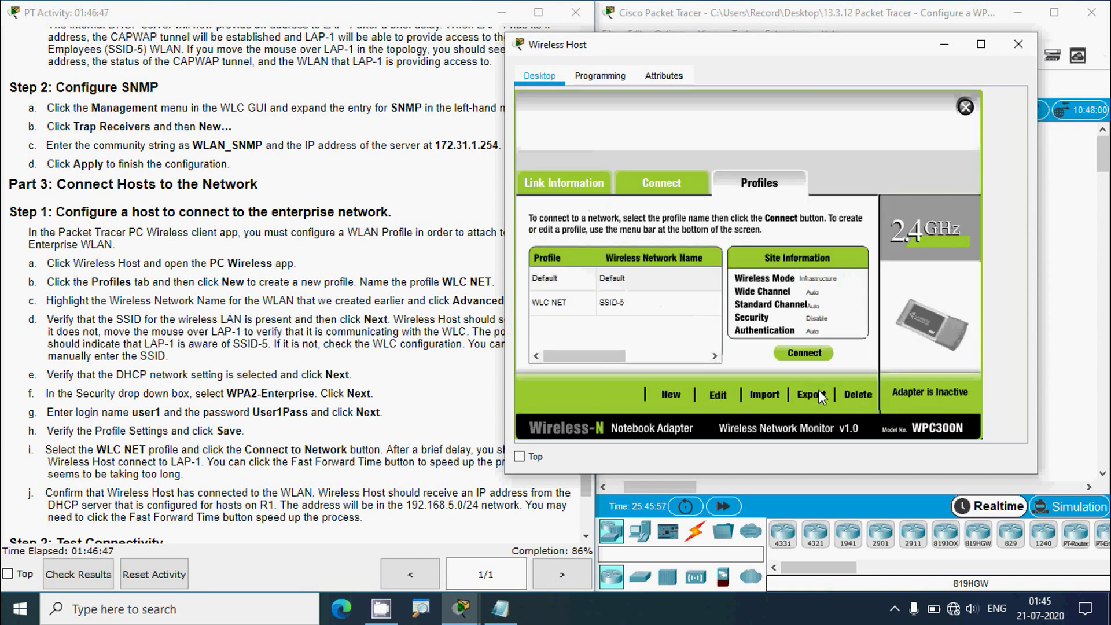
left_click(558, 311)
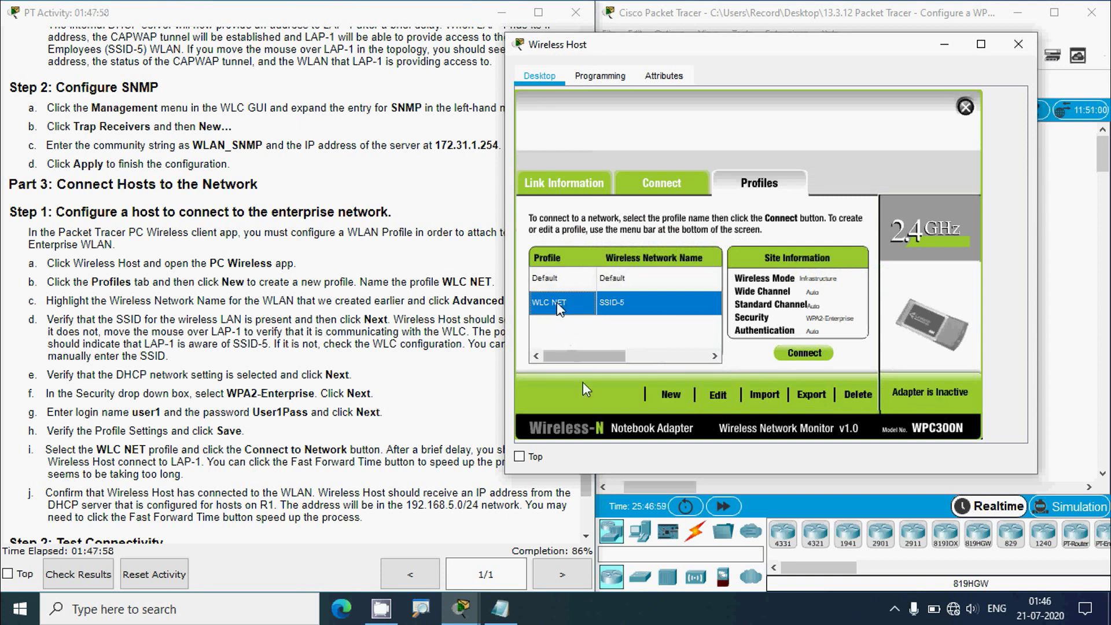
left_click(793, 354)
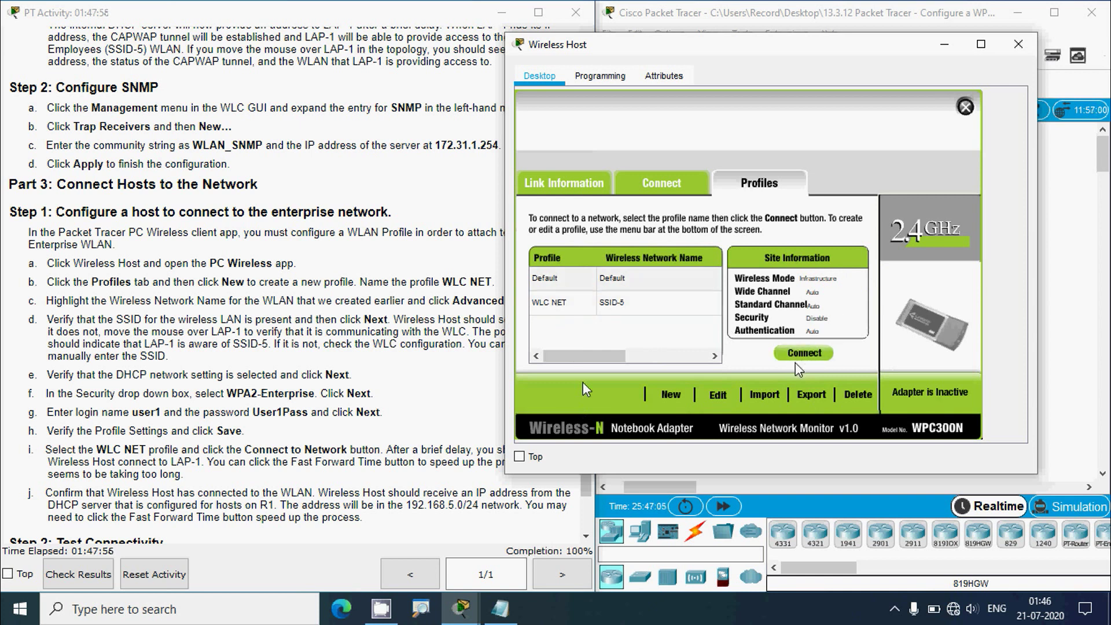
- Close the Wireless Host window, revealing its wireless link to LAP-1
left_click(316, 460)
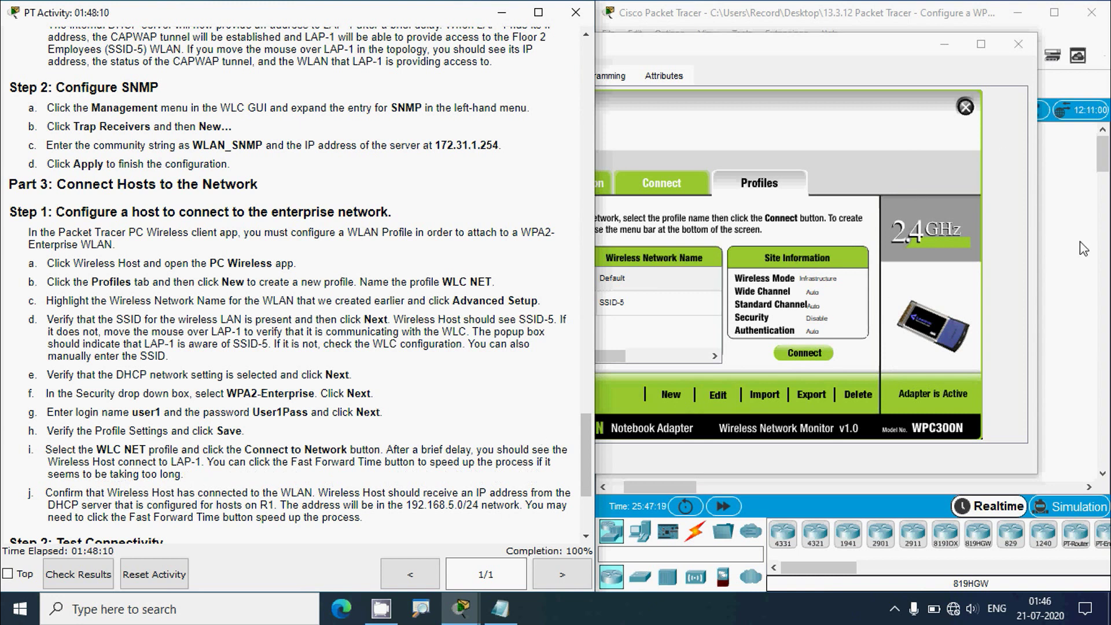
left_click(944, 44)
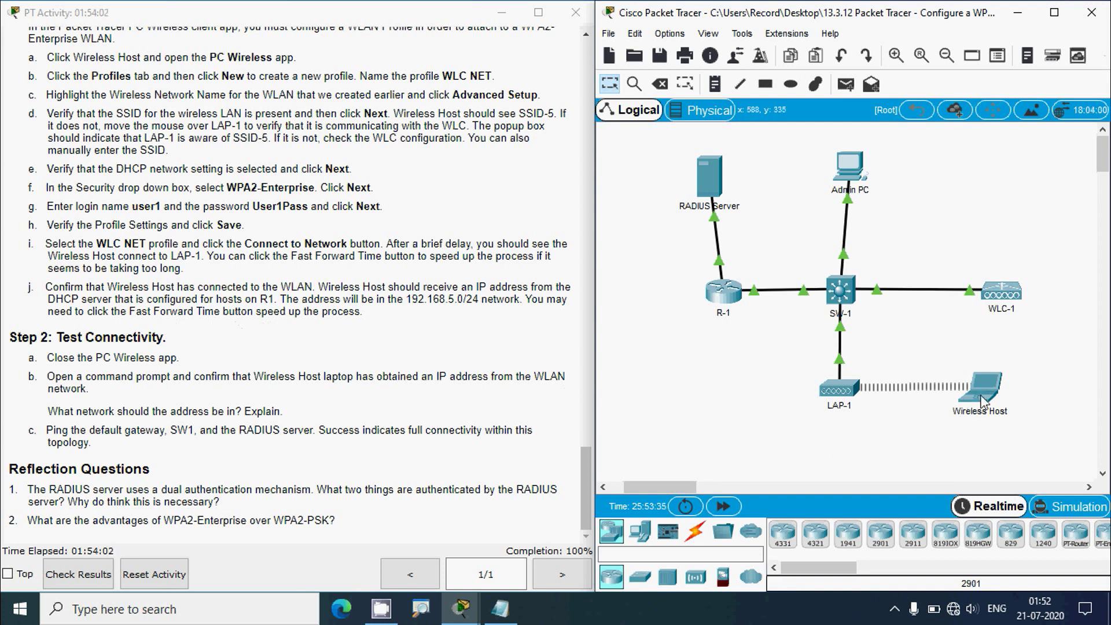
- Fast-forward time and verify Wireless Host got 192.168.5.3 with gateway 192.168.5.1
left_click(737, 507)
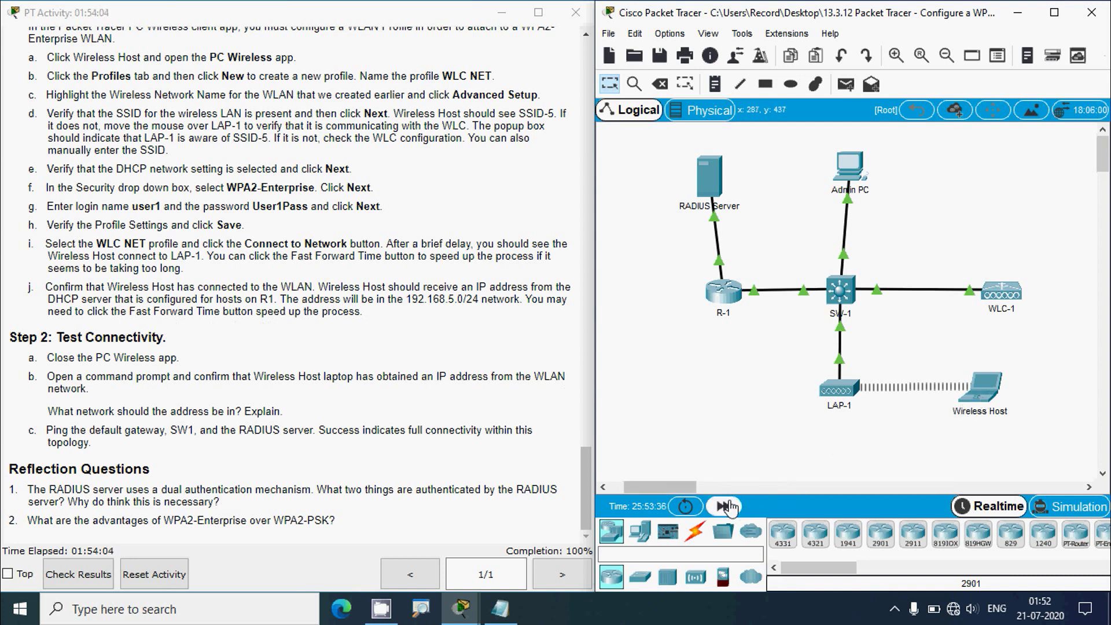
left_click(972, 387)
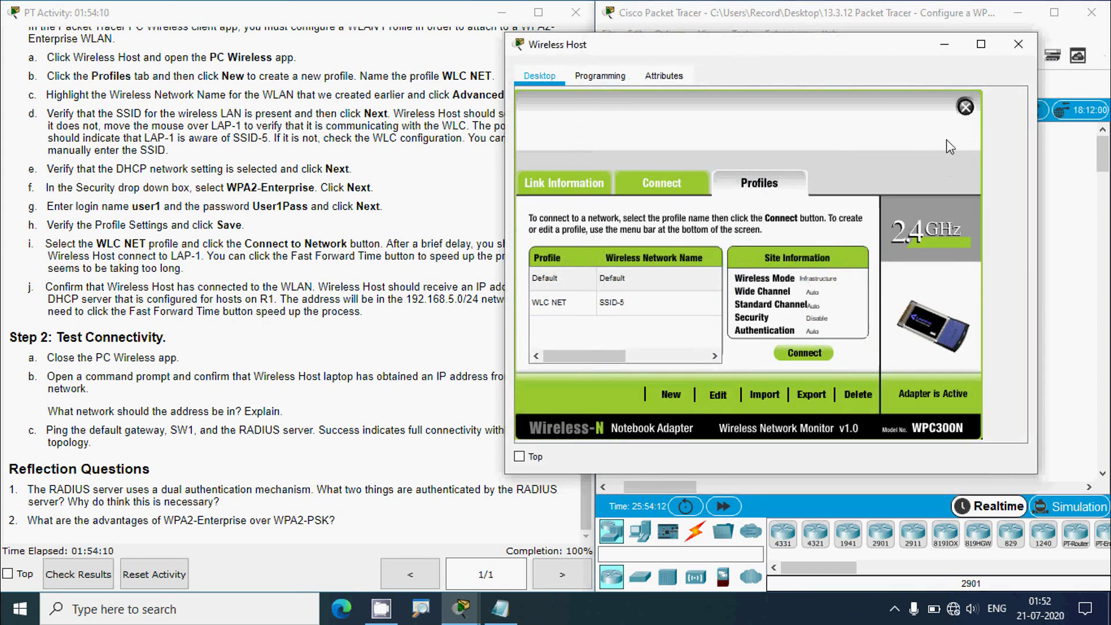
left_click(964, 108)
left_click(564, 164)
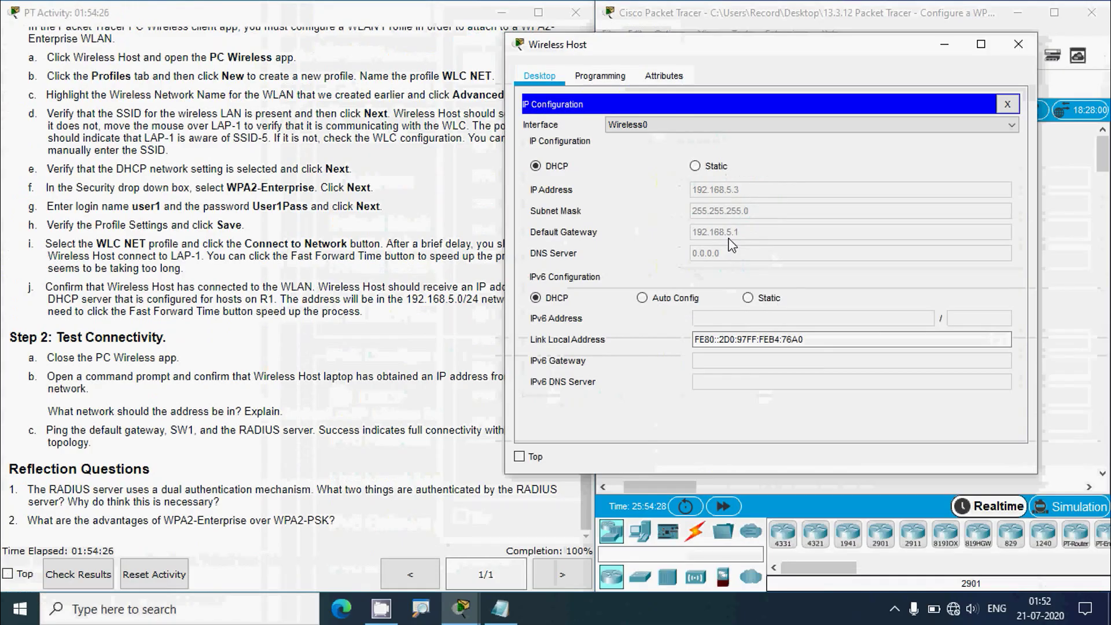
left_click(1017, 44)
left_click(429, 303)
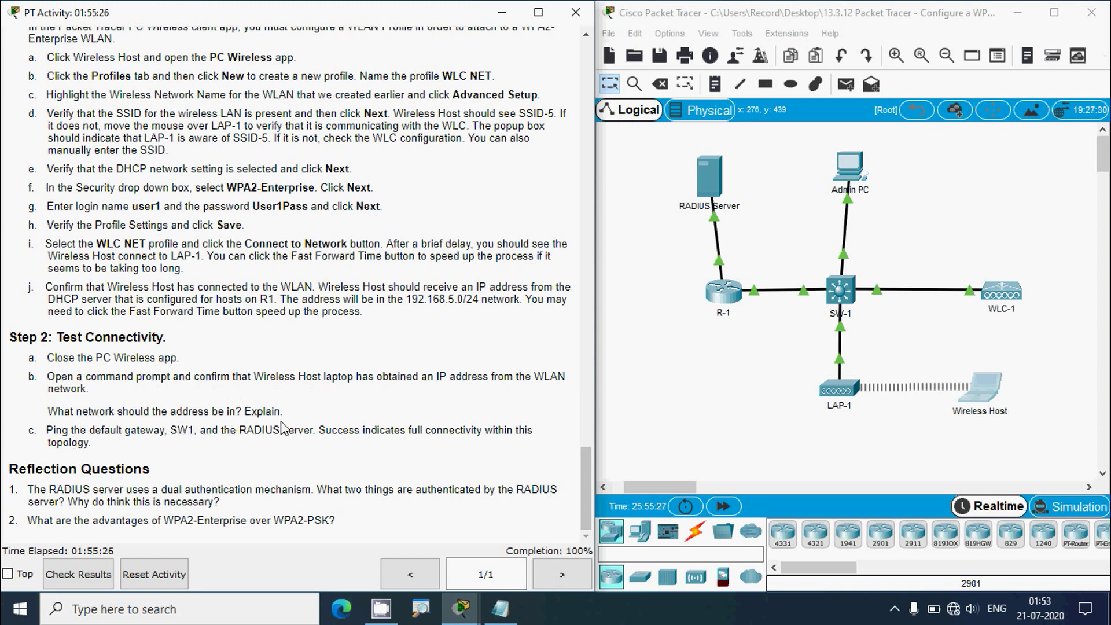
- Recheck Wireless Host's IP Configuration for the DHCP address 192.168.5.3
left_click(747, 406)
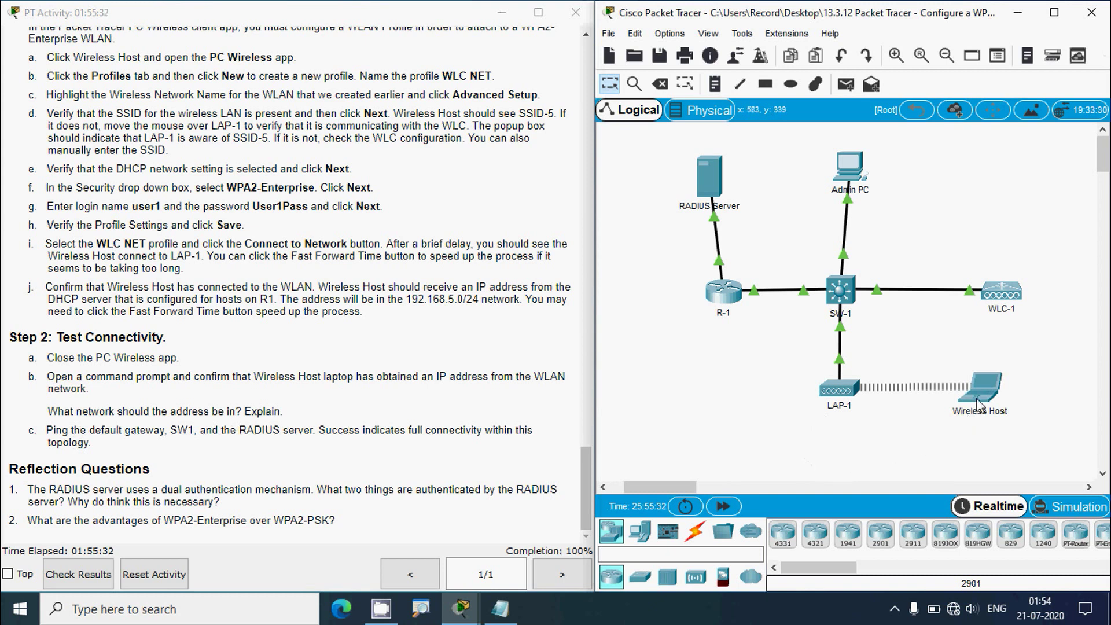
mouse_move(980, 400)
left_click(979, 399)
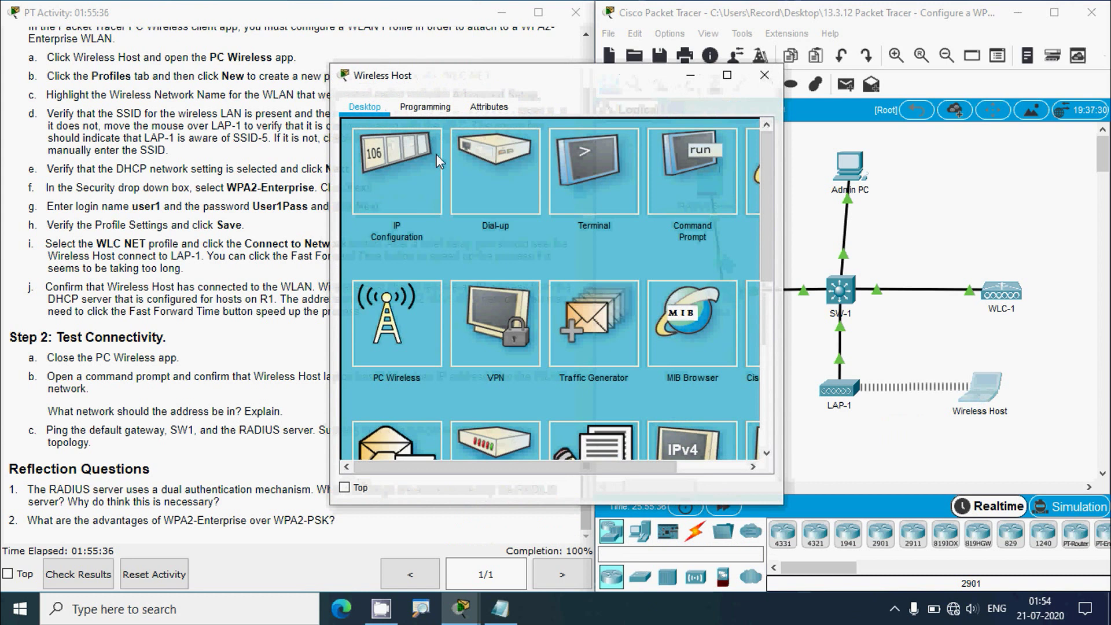
left_click(440, 161)
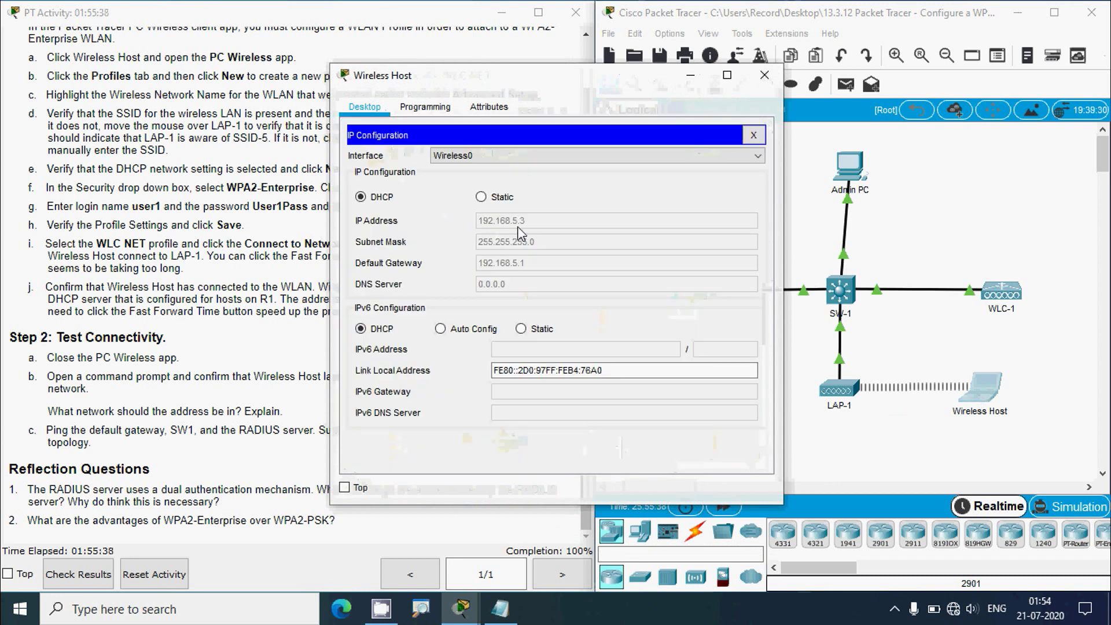
left_click(762, 75)
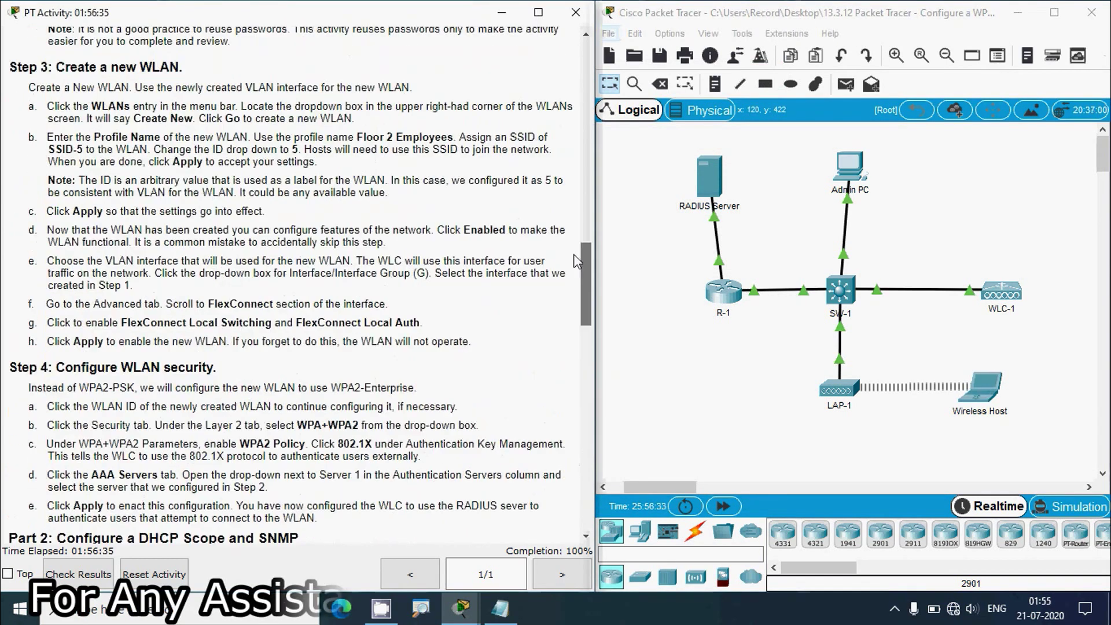
- Open Wireless Host's Command Prompt beside the Addressing Table
left_click_drag(575, 260, 578, 64)
left_click(978, 393)
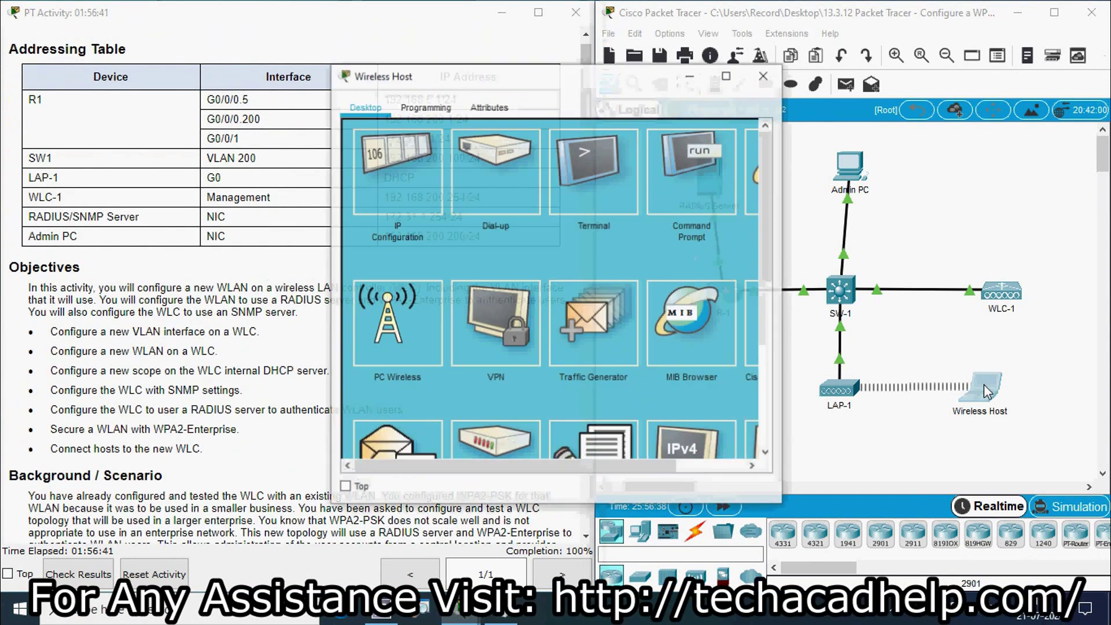
left_click(671, 201)
- Ping gateway 192.168.5.1, pasting R1's G0/0/0.5 address from the Addressing Table
left_click_drag(544, 78, 804, 110)
type("ping")
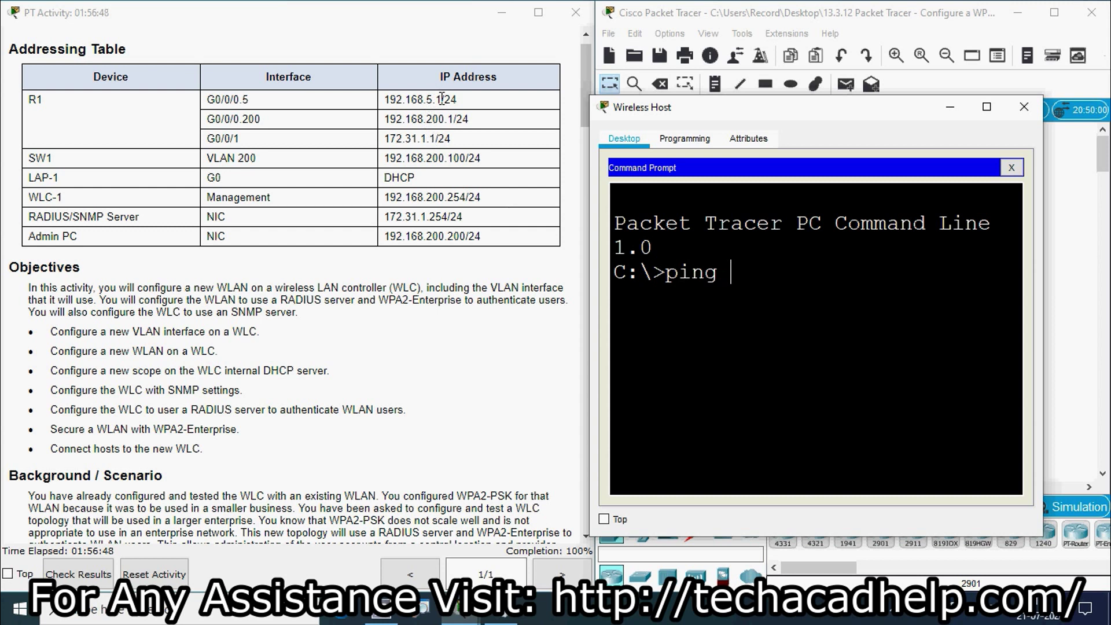
left_click_drag(442, 100, 388, 102)
key("ctrl+c")
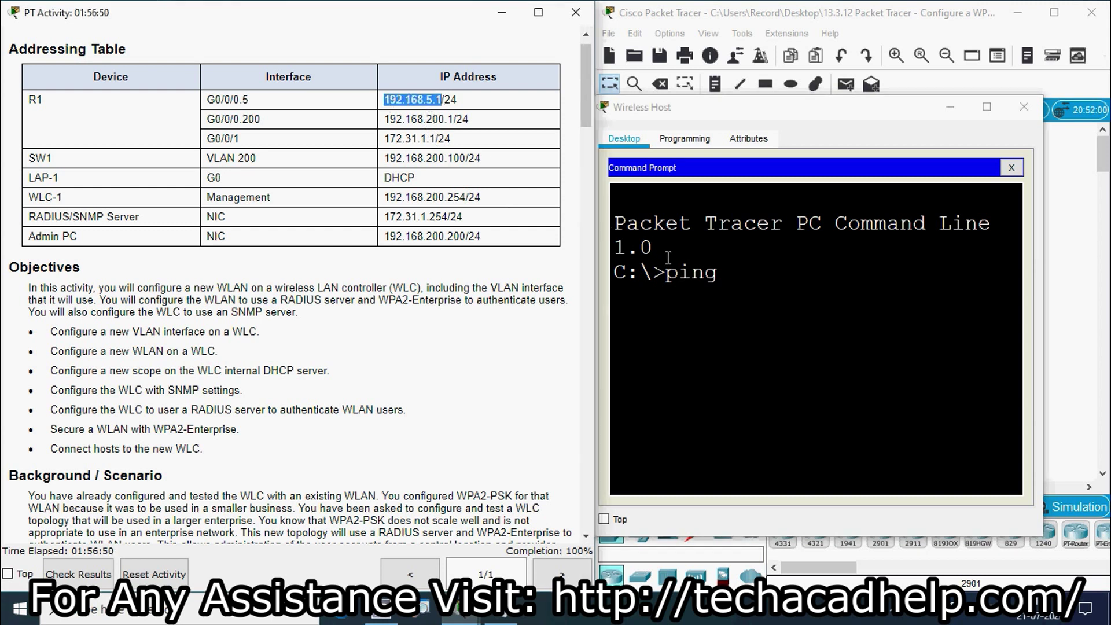
right_click(738, 276)
left_click(776, 303)
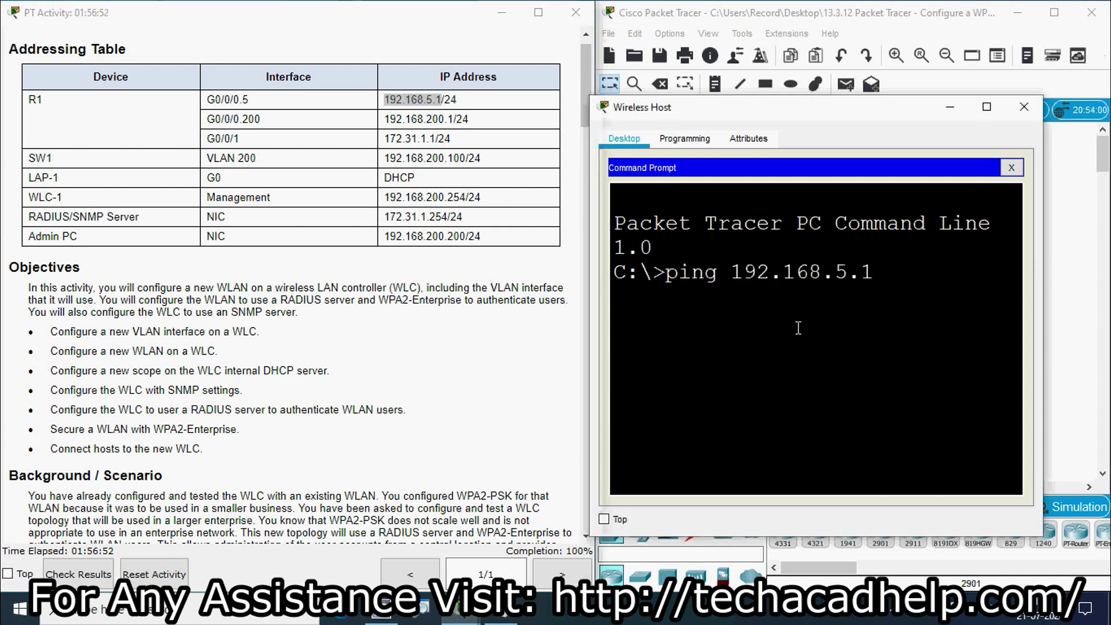
key("Return")
left_click(987, 106)
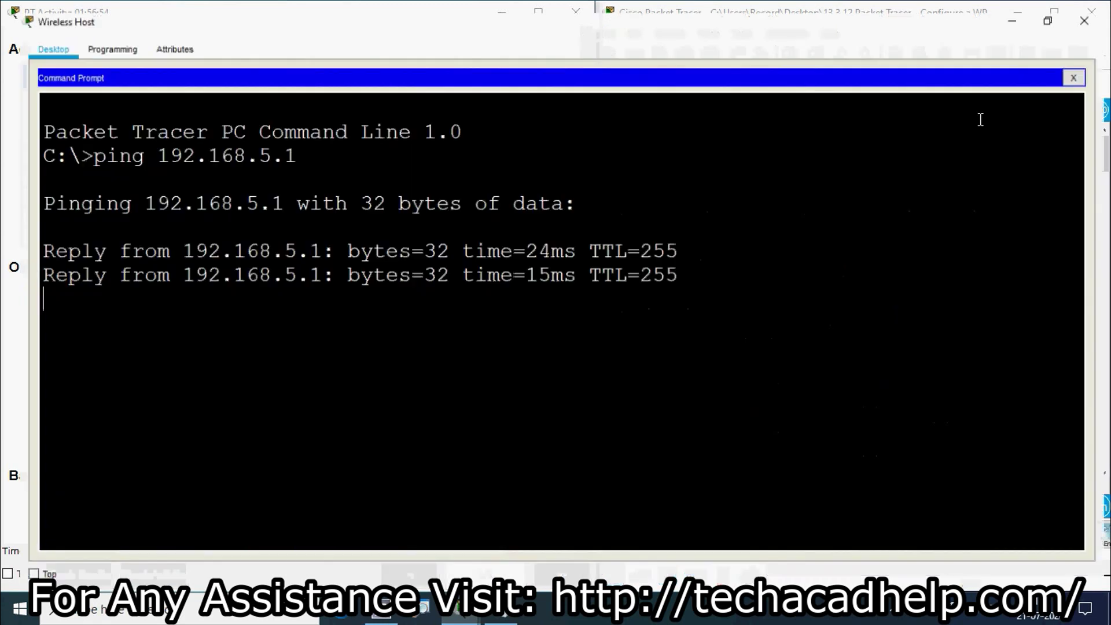
- Copy SW1's address from the Addressing Table and return to Wireless Host's prompt
left_click(1017, 8)
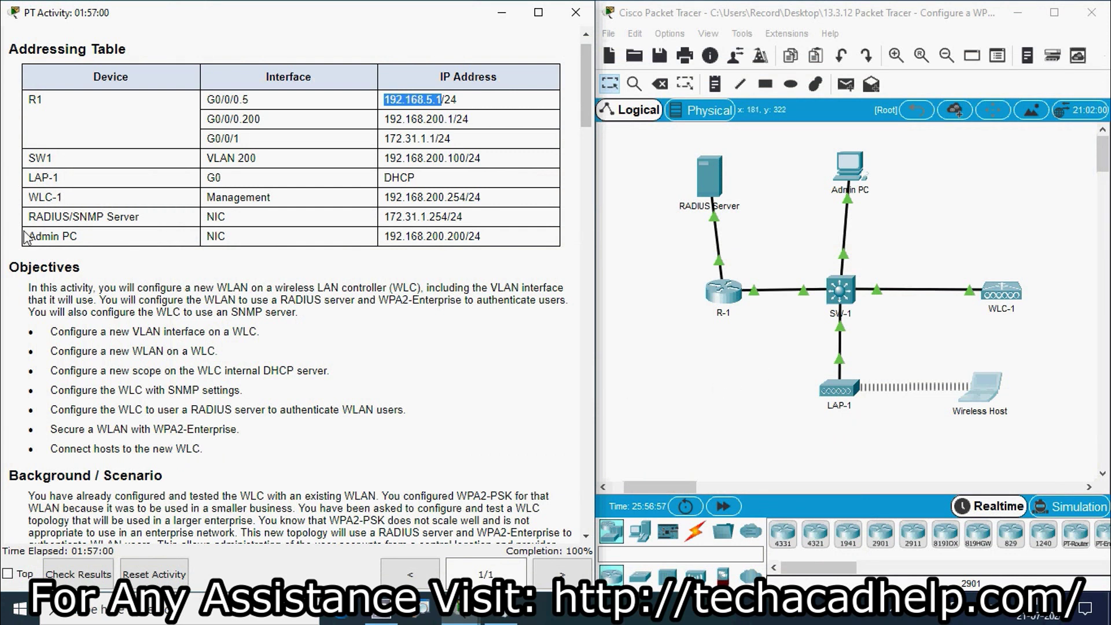
left_click_drag(384, 157, 465, 158)
key("ctrl+c")
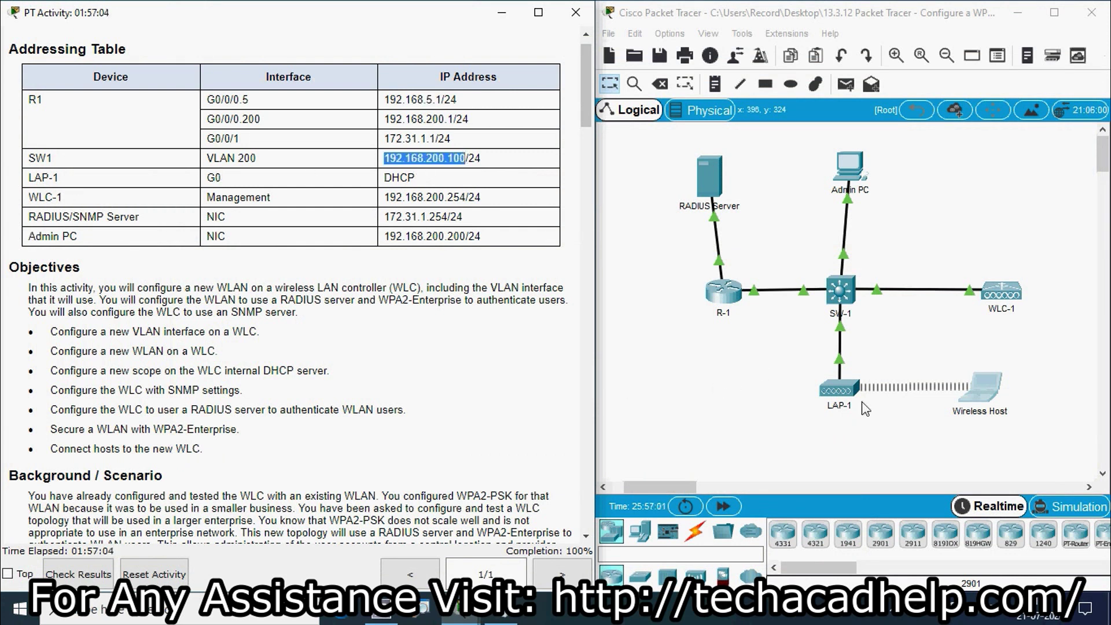
left_click(986, 397)
- Ping SW1 at 192.168.200.100 from Wireless Host, then repeat the ping for 0% loss
left_click(986, 106)
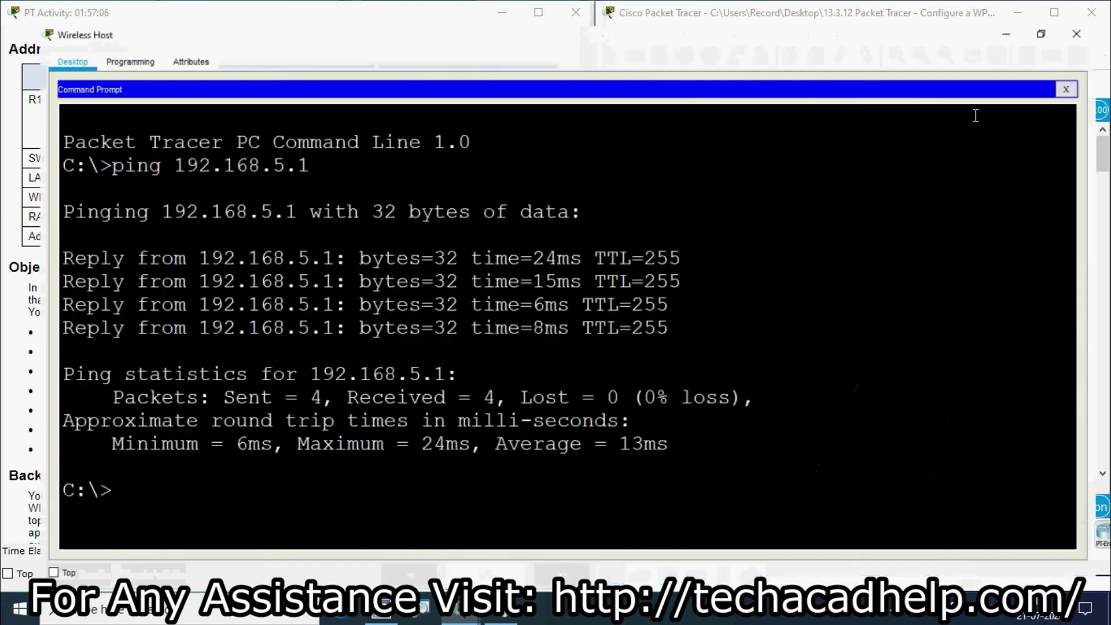
type("ping")
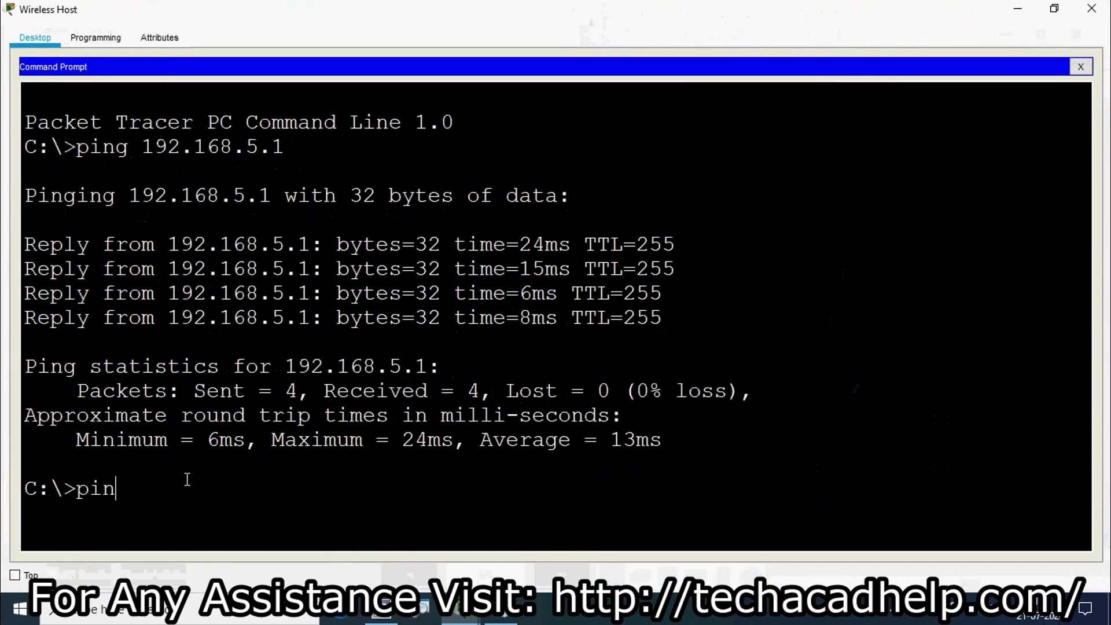
right_click(178, 484)
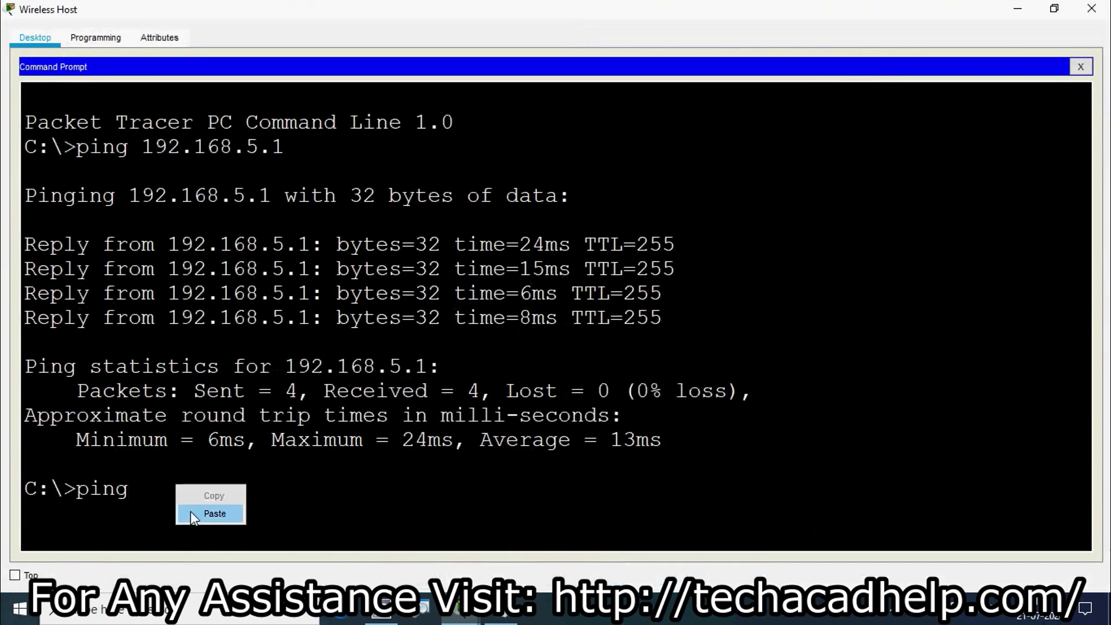
left_click(190, 511)
key("Return")
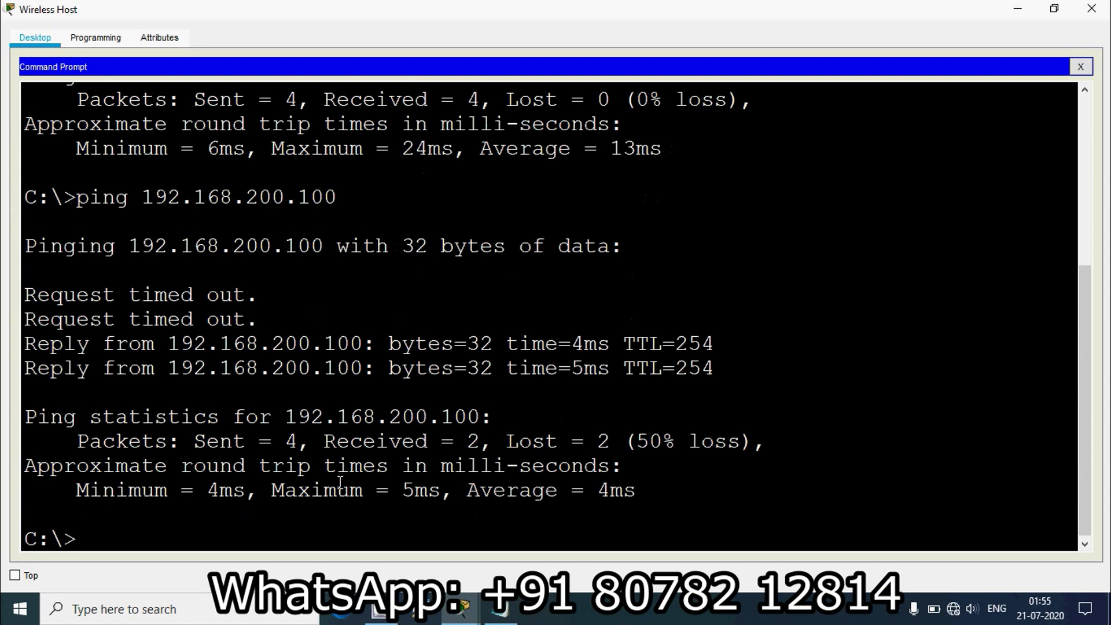
key("Up")
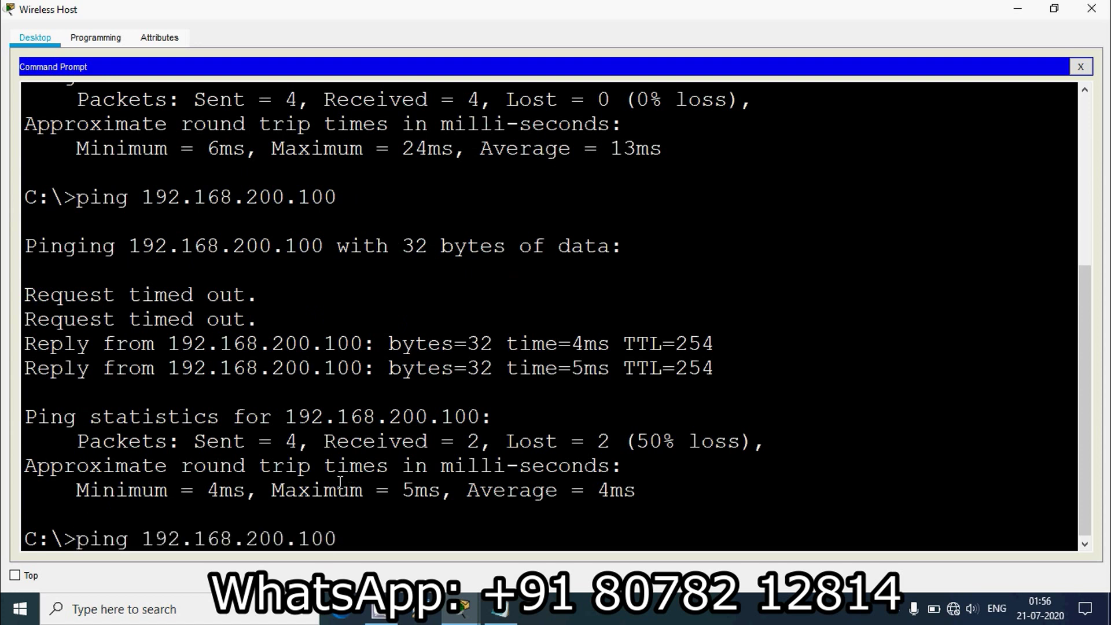
key("Return")
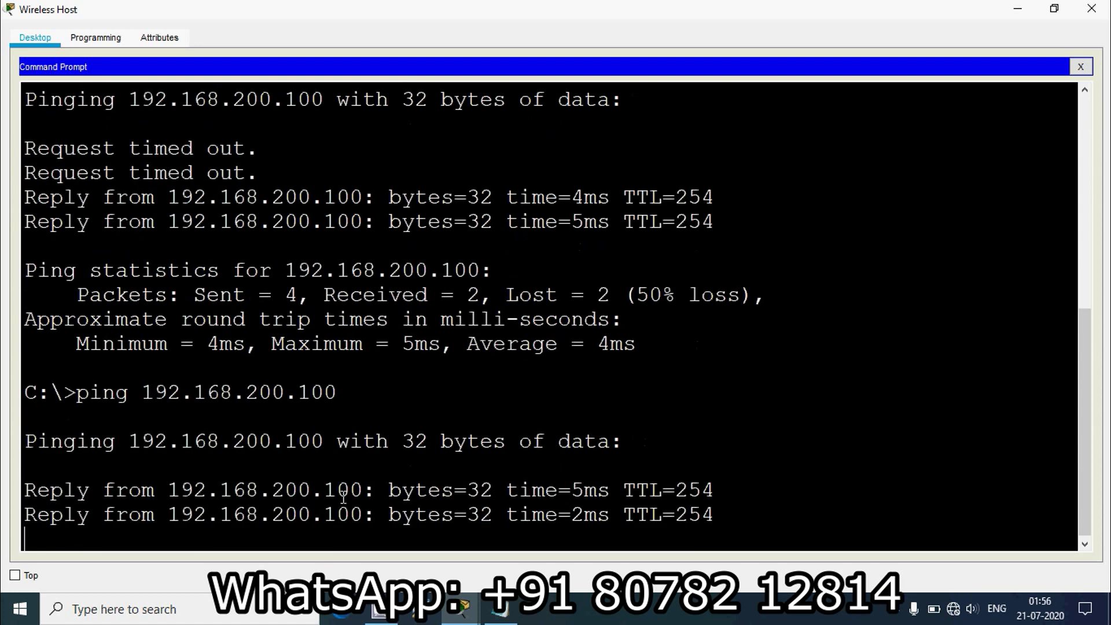
- Copy the RADIUS server address 172.31.1.254 from the Addressing Table and ping it
left_click(1017, 9)
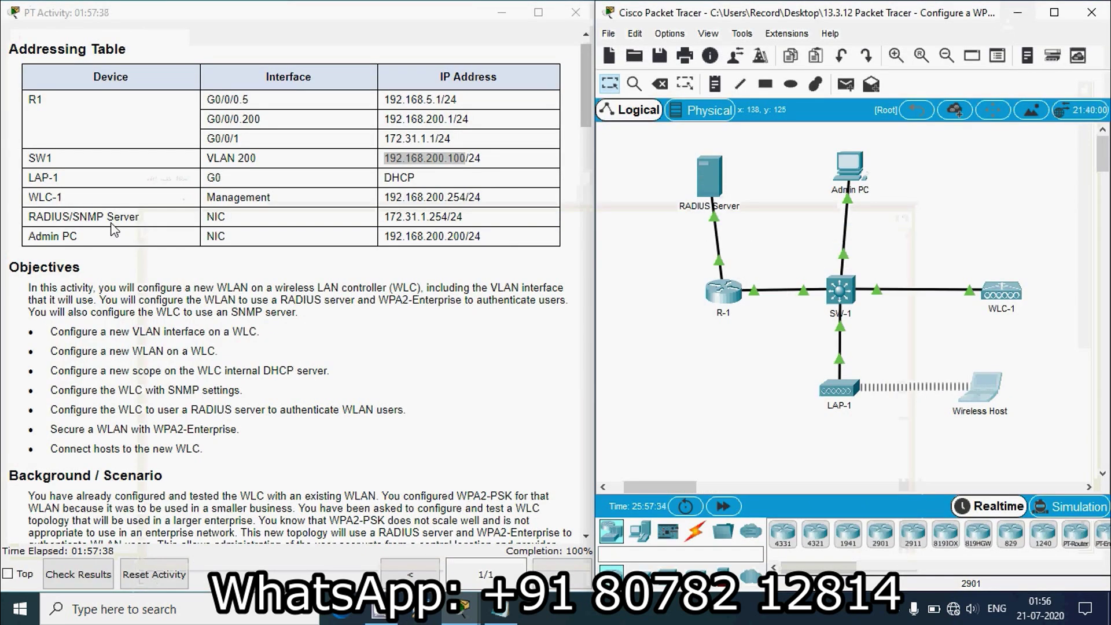
left_click_drag(384, 217, 447, 216)
key("ctrl+c")
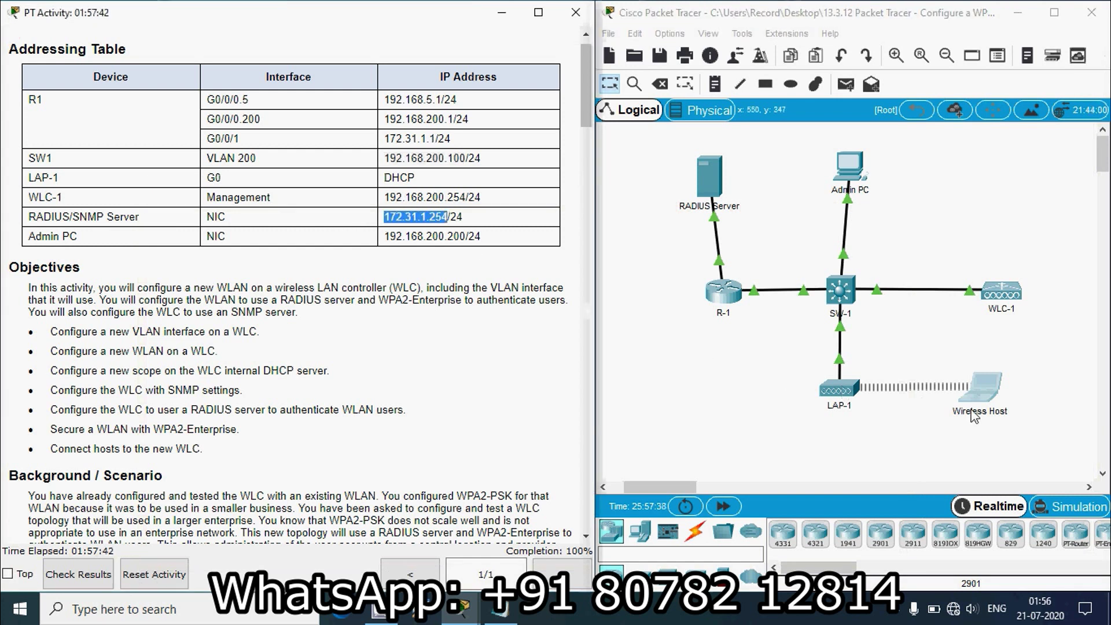
left_click(984, 396)
left_click(987, 107)
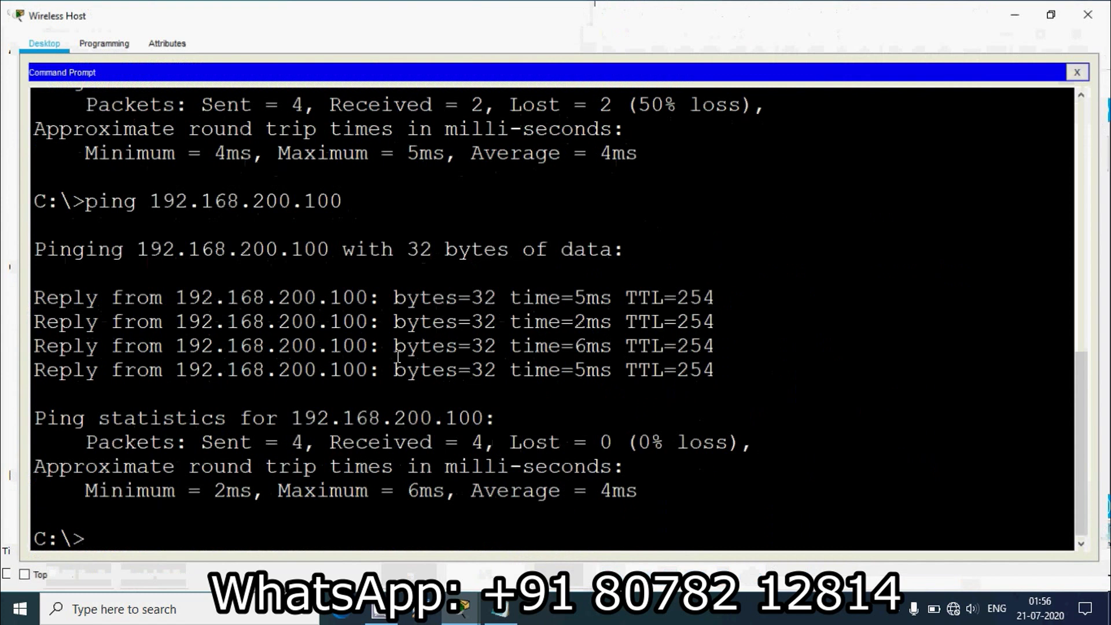
type("ping")
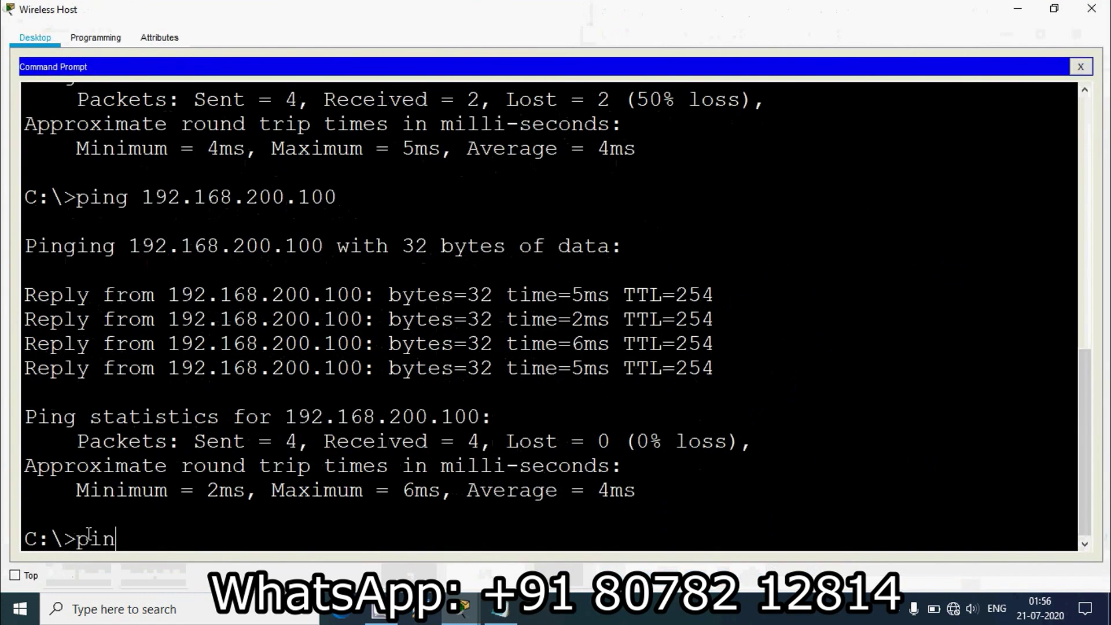
right_click(146, 537)
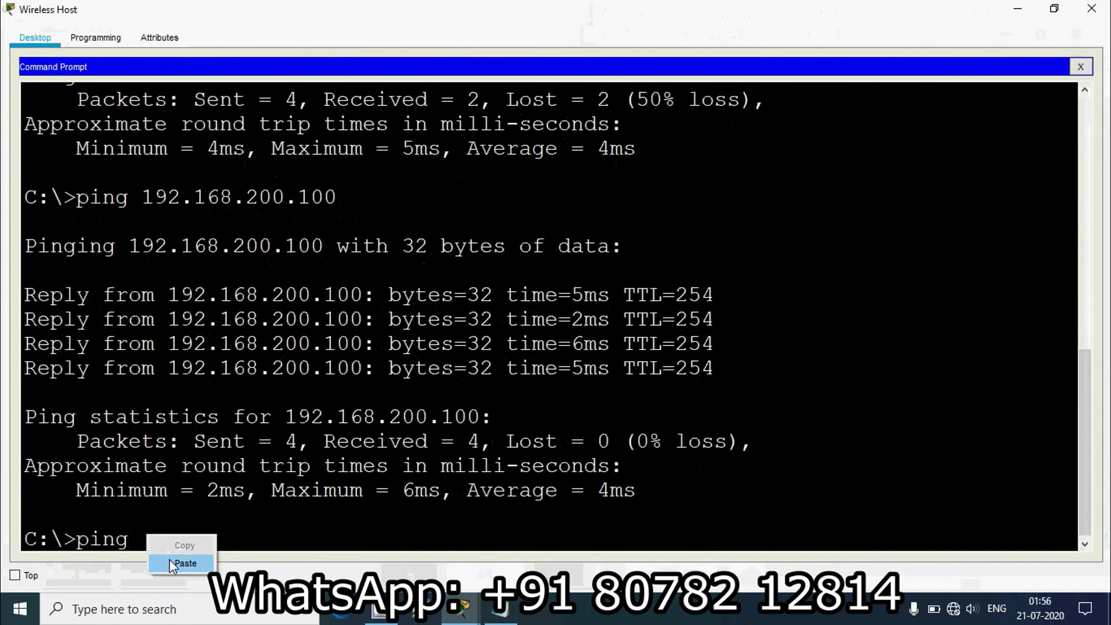
left_click(176, 563)
key("Return")
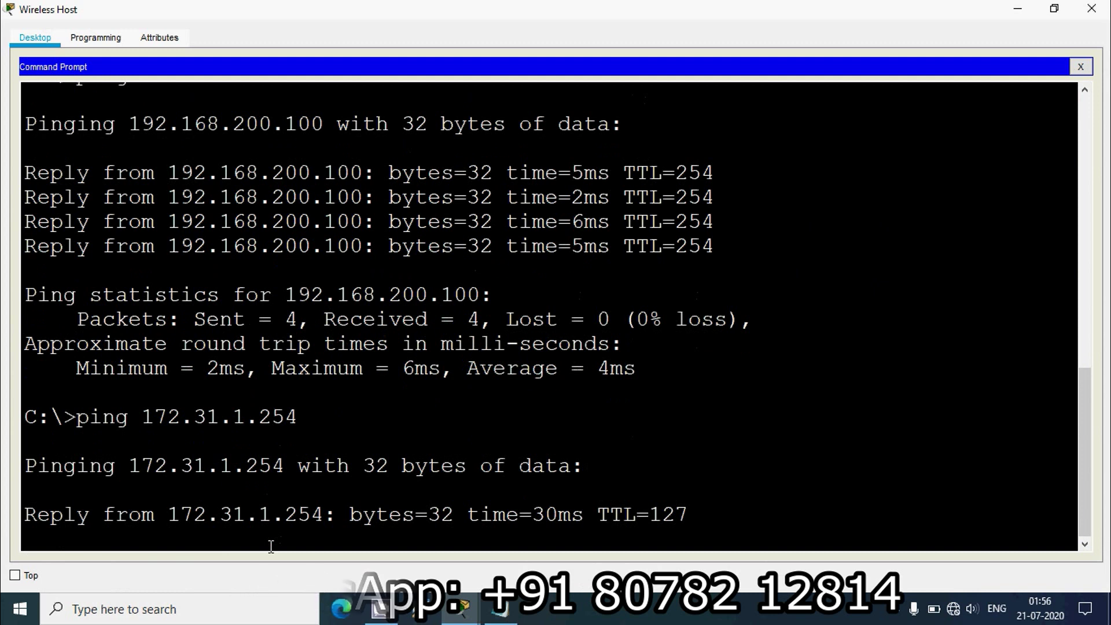